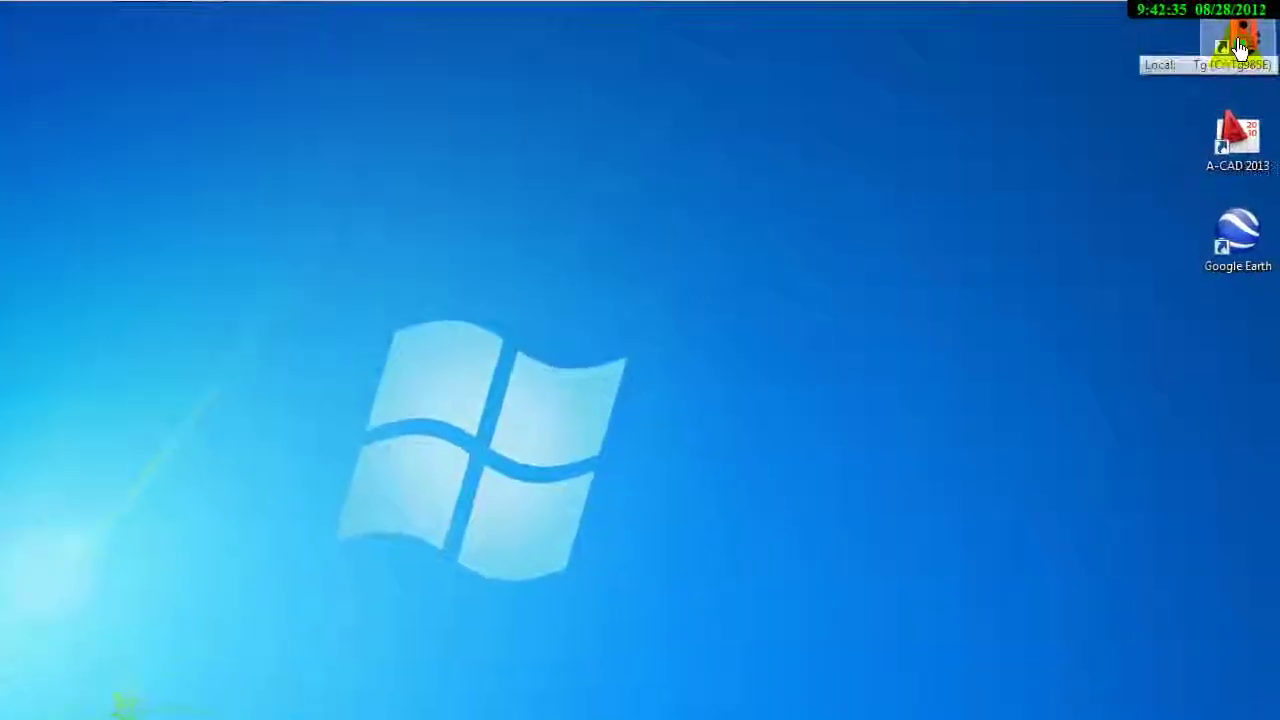
- Launch topoGRAPH from the desktop
{"action": "left_click", "coordinate": [1238, 47]}
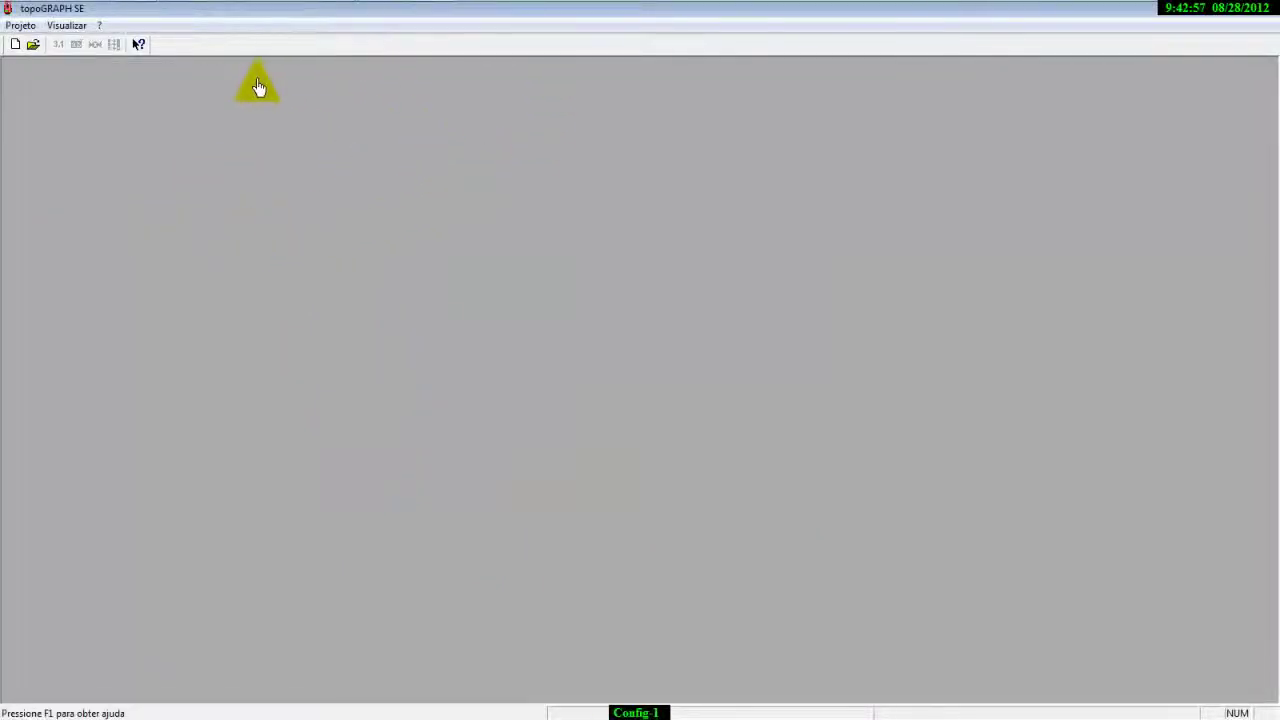
- Examine the display options and the configuration options available while no project is open
{"action": "left_click", "coordinate": [67, 27]}
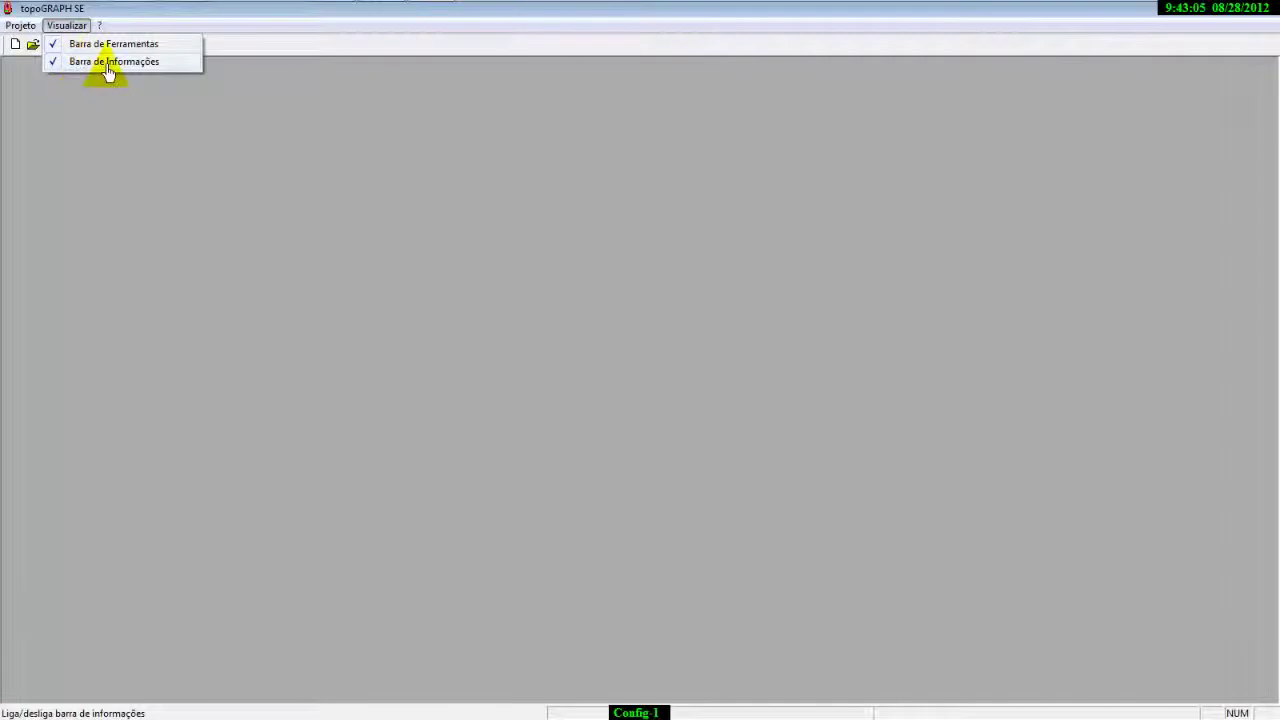
{"action": "mouse_move", "coordinate": [22, 30]}
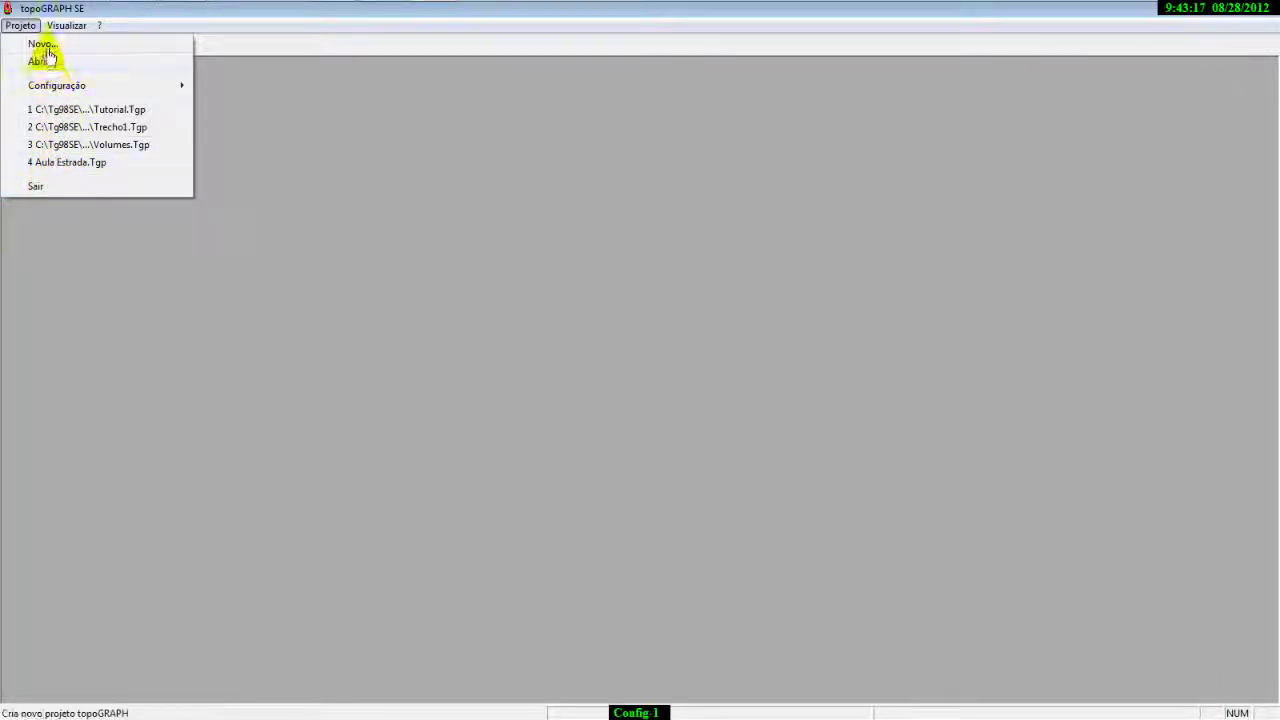
{"action": "left_click", "coordinate": [281, 155]}
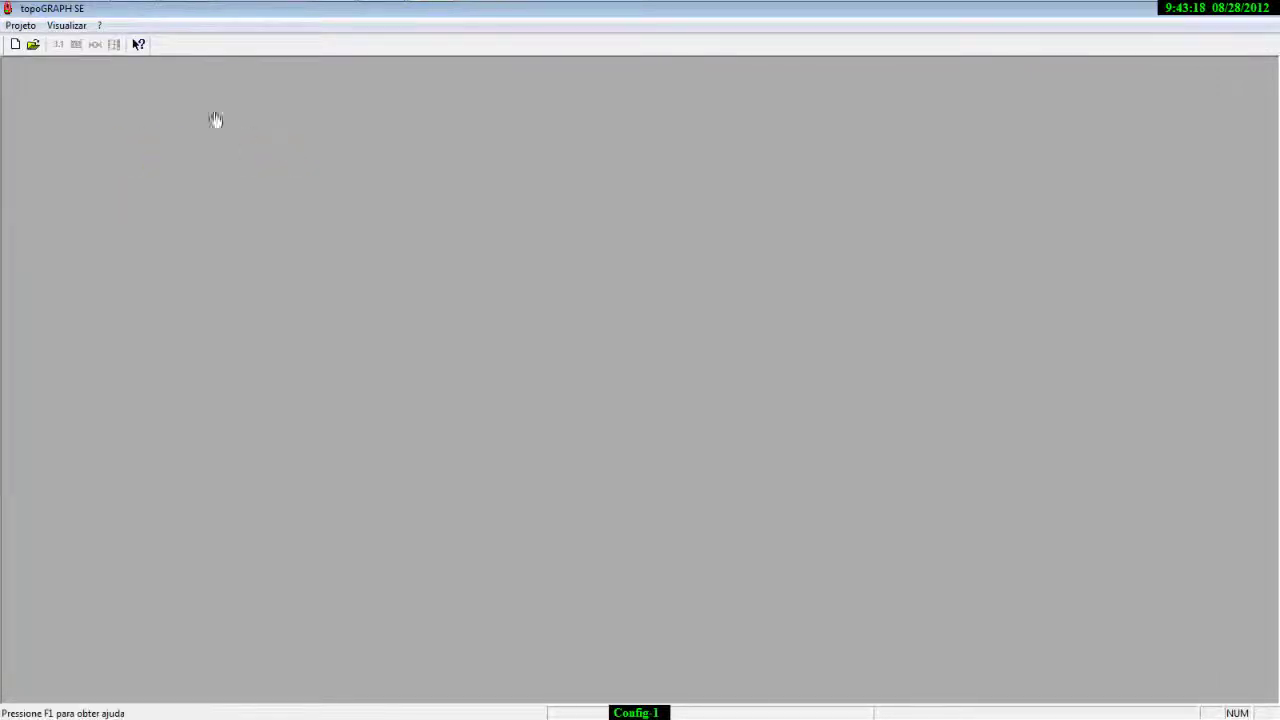
{"action": "left_click", "coordinate": [20, 26]}
{"action": "mouse_move", "coordinate": [50, 82]}
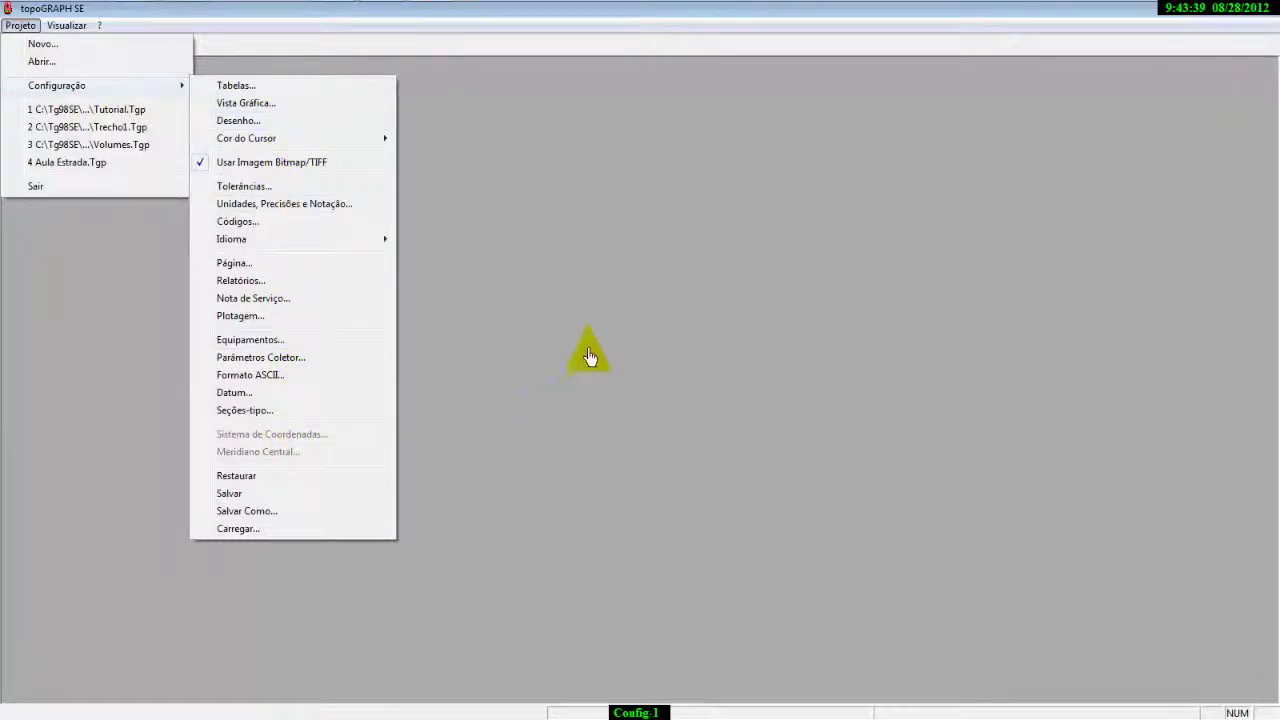
{"action": "left_click", "coordinate": [586, 351]}
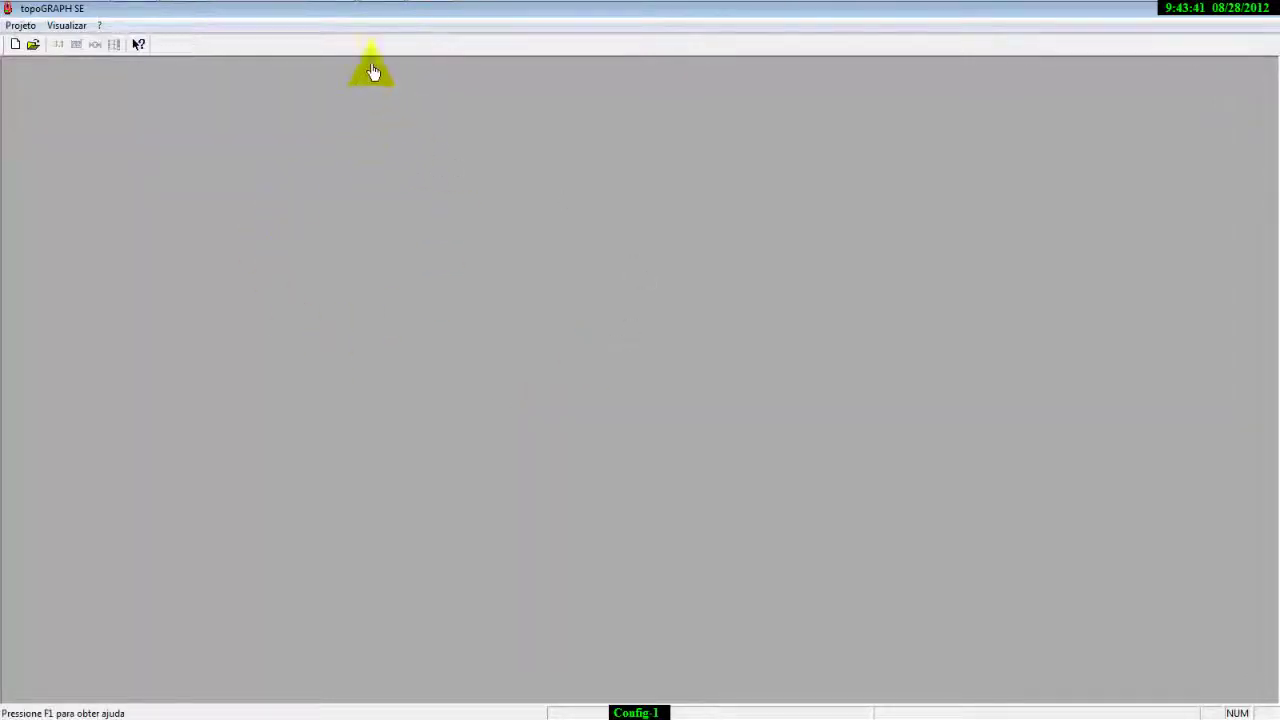
{"action": "left_click", "coordinate": [22, 26]}
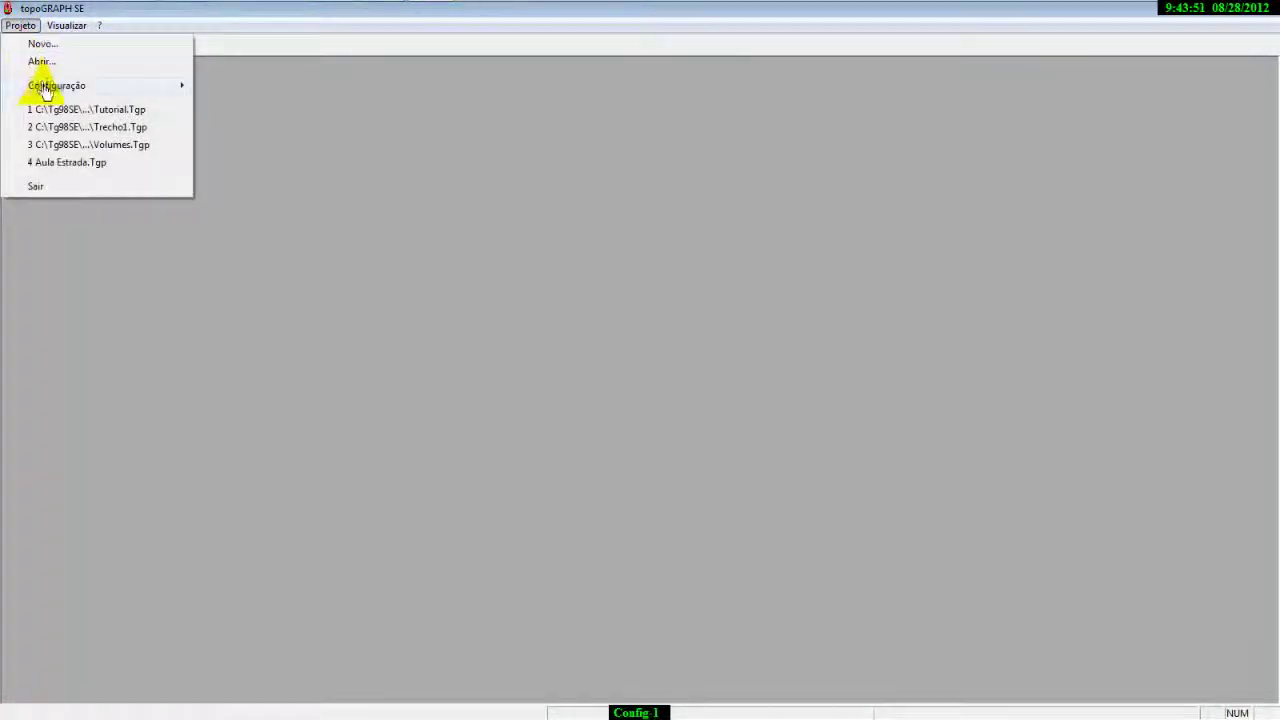
{"action": "mouse_move", "coordinate": [143, 93]}
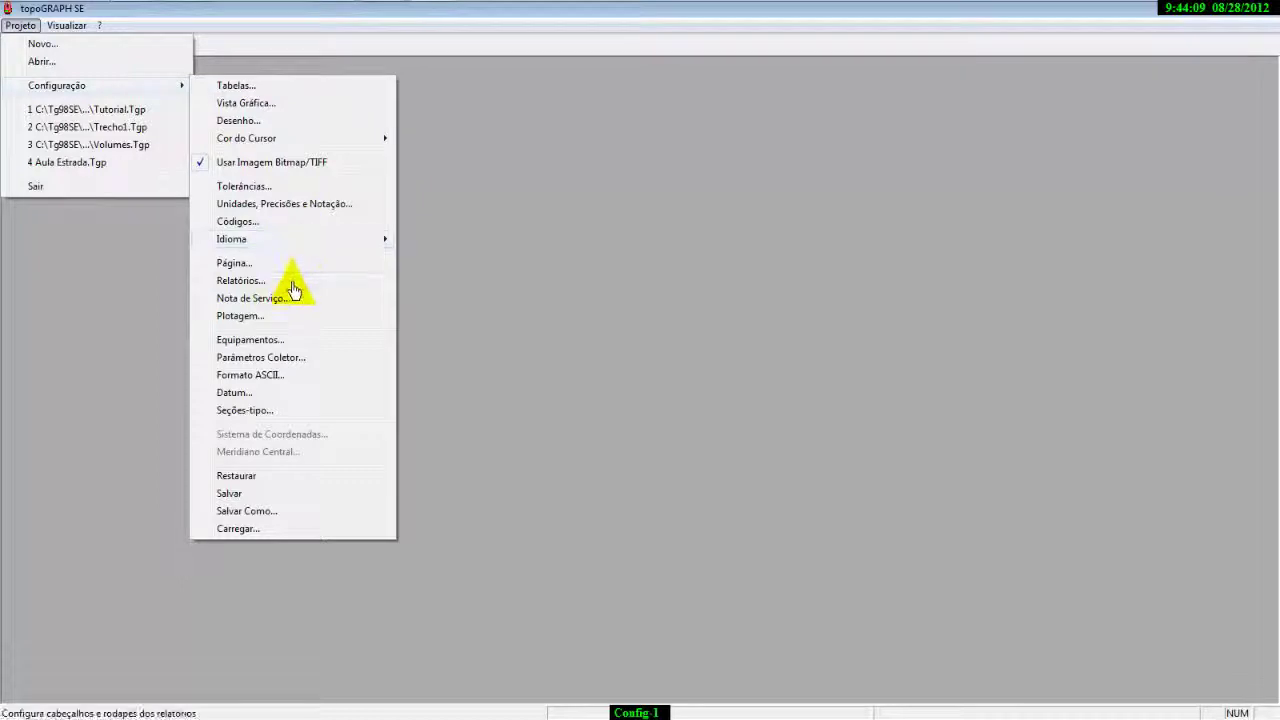
{"action": "left_click", "coordinate": [420, 116]}
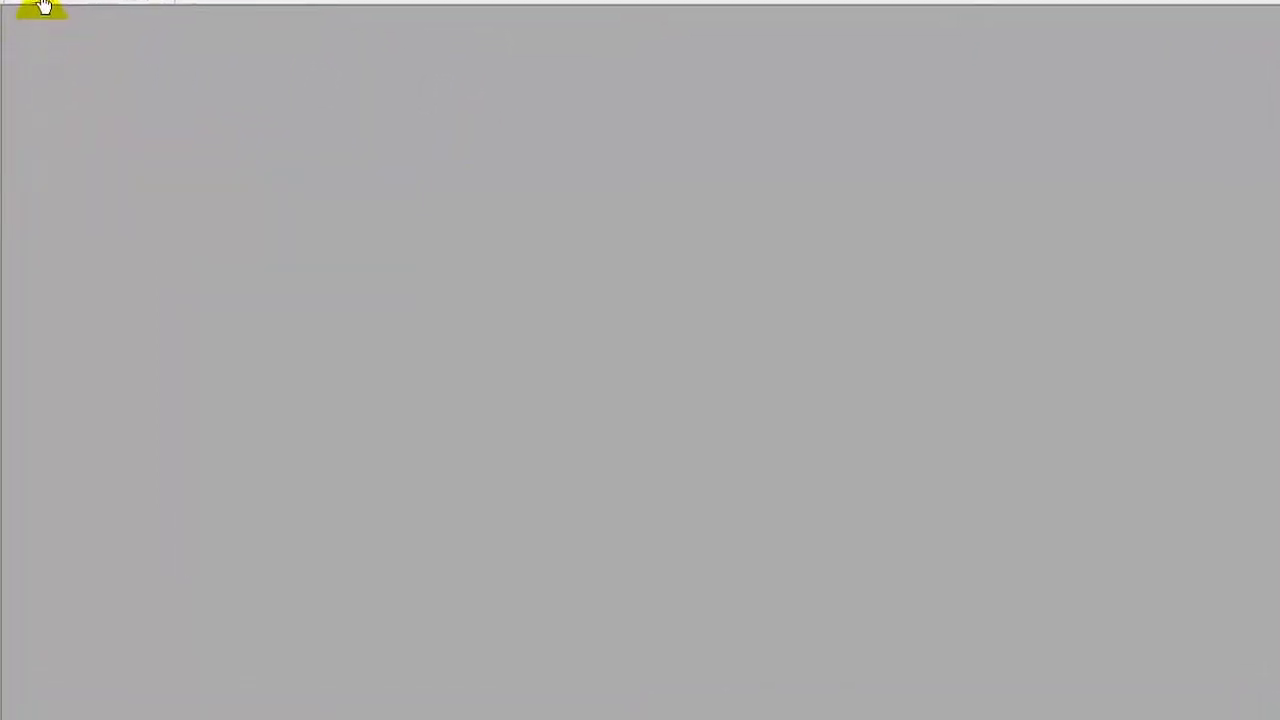
- Open the Tutorial.tgp project from the Tutorial folder
{"action": "left_click", "coordinate": [206, 40]}
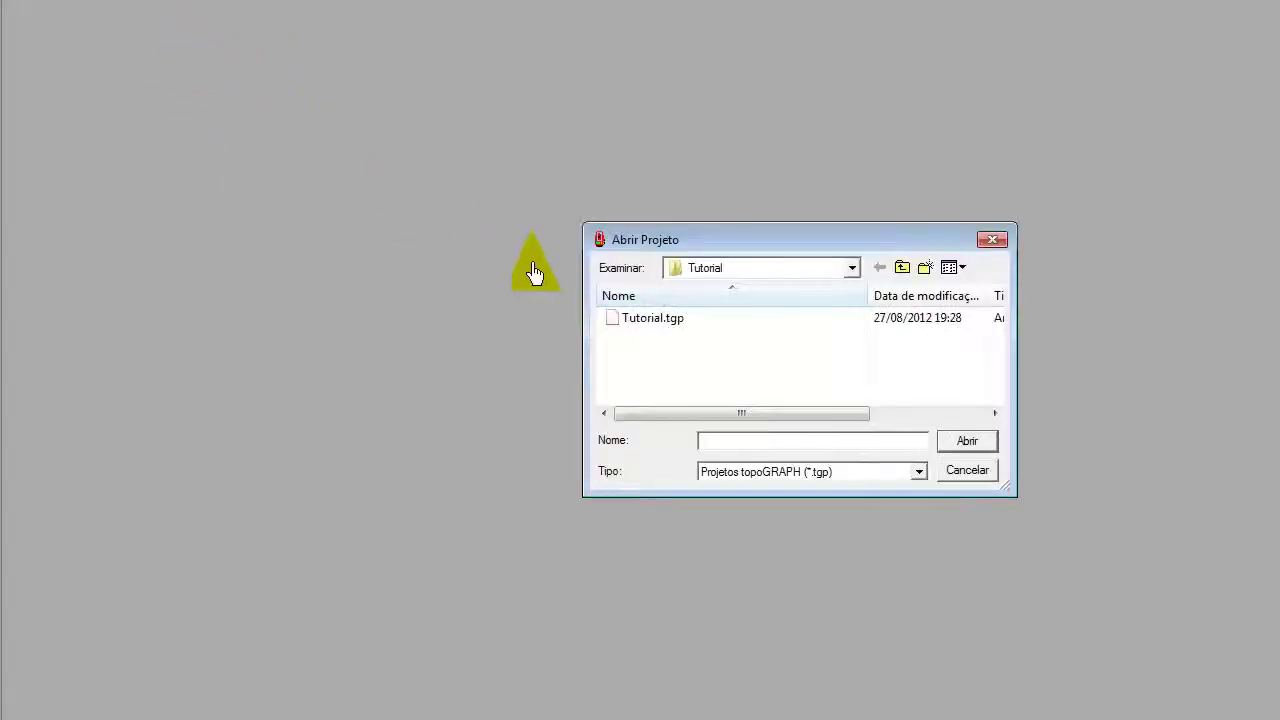
{"action": "left_click", "coordinate": [641, 325]}
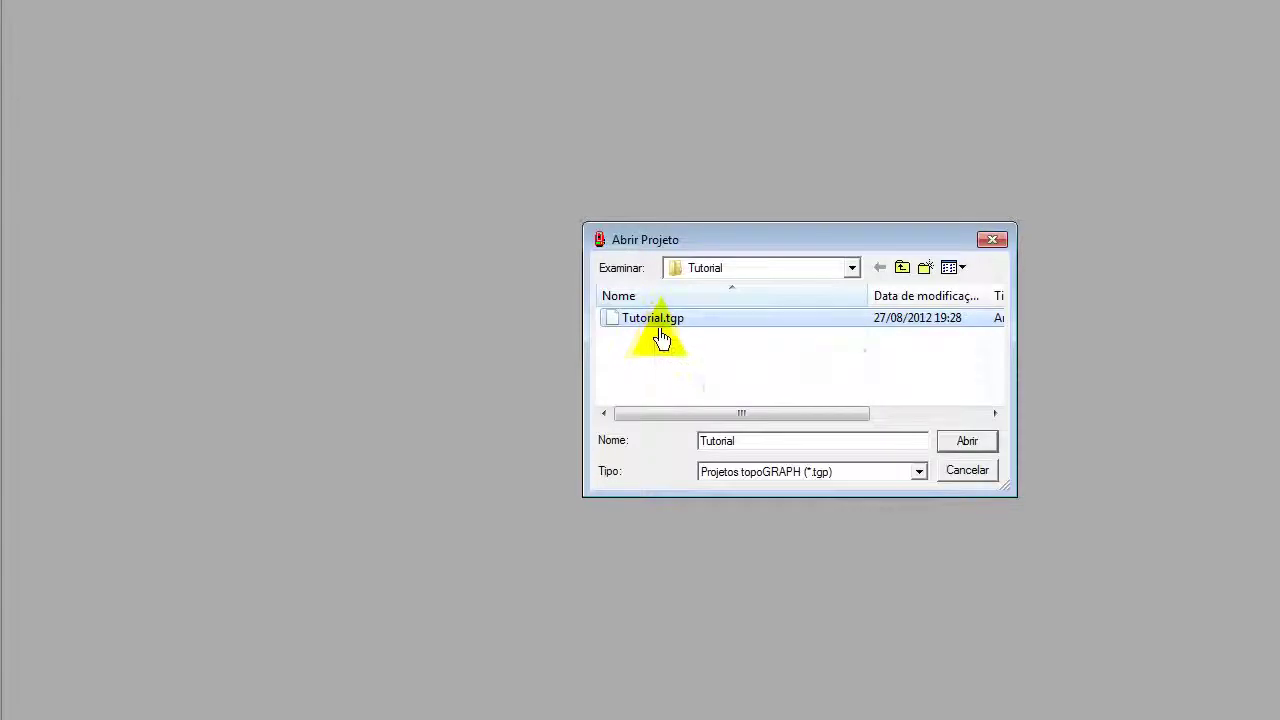
{"action": "left_click", "coordinate": [920, 440]}
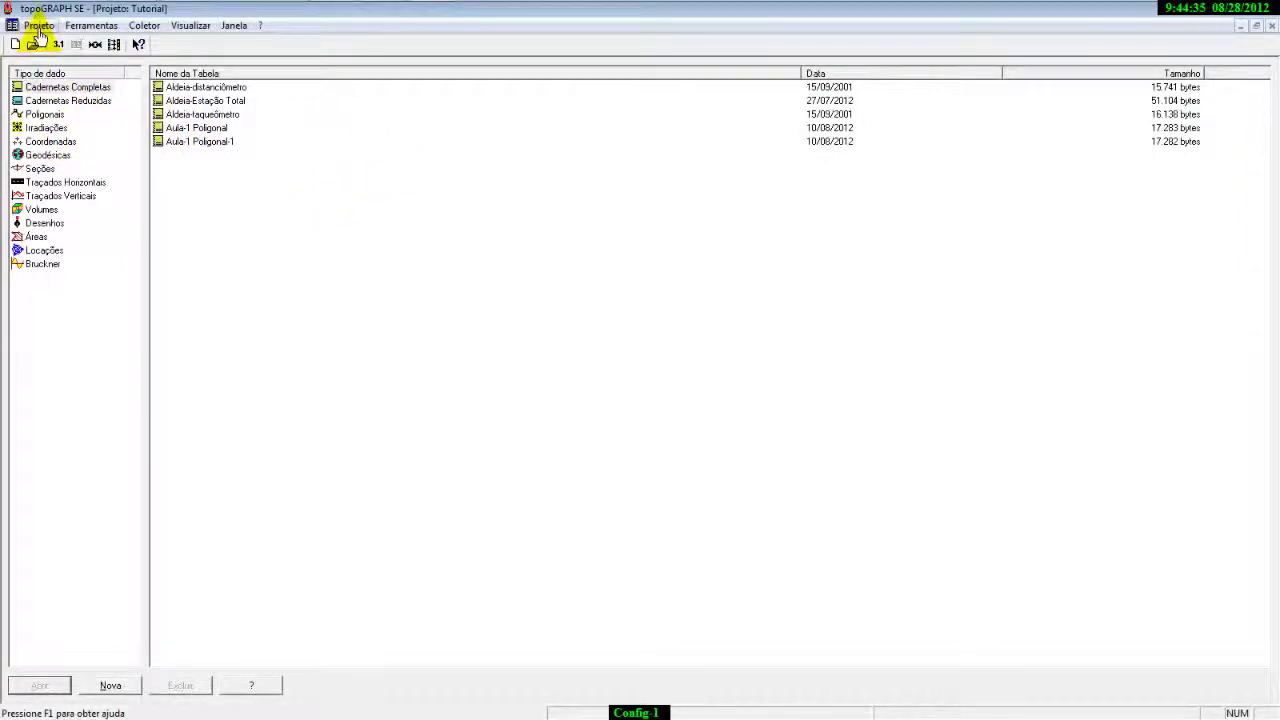
- Check the configuration options offered with the Tutorial project open, and close the project
{"action": "left_click", "coordinate": [38, 28]}
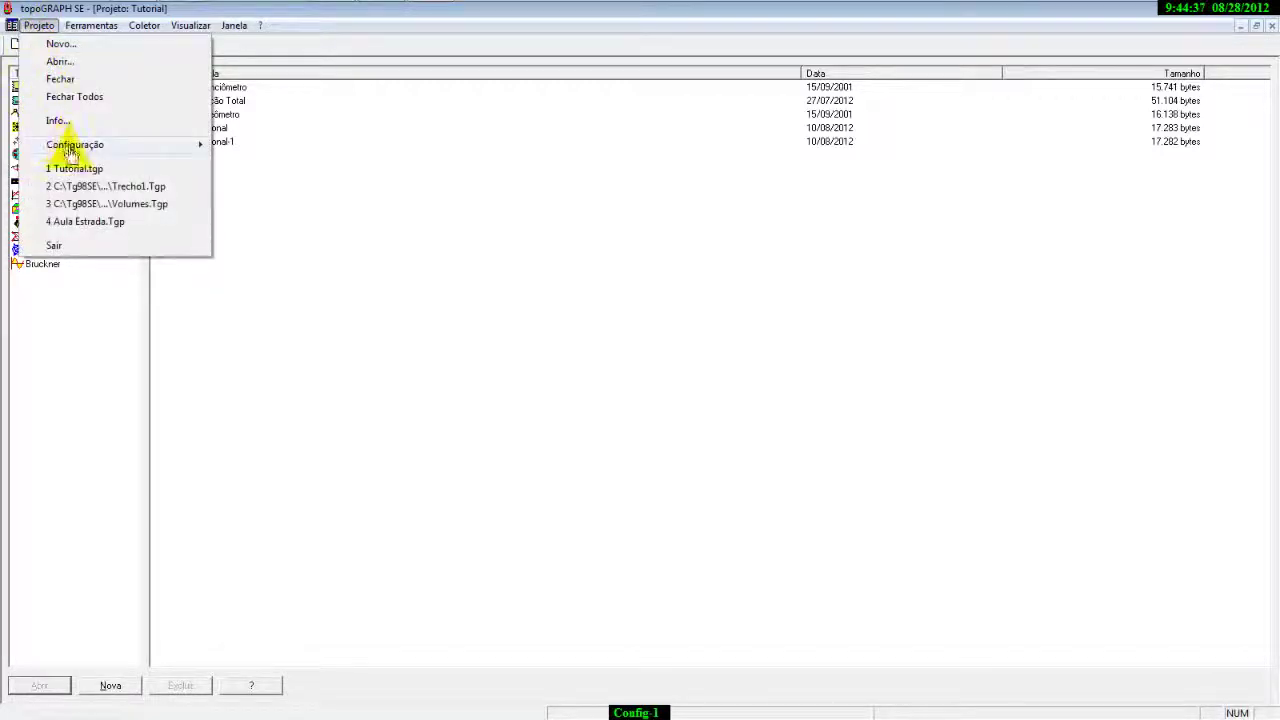
{"action": "mouse_move", "coordinate": [125, 149]}
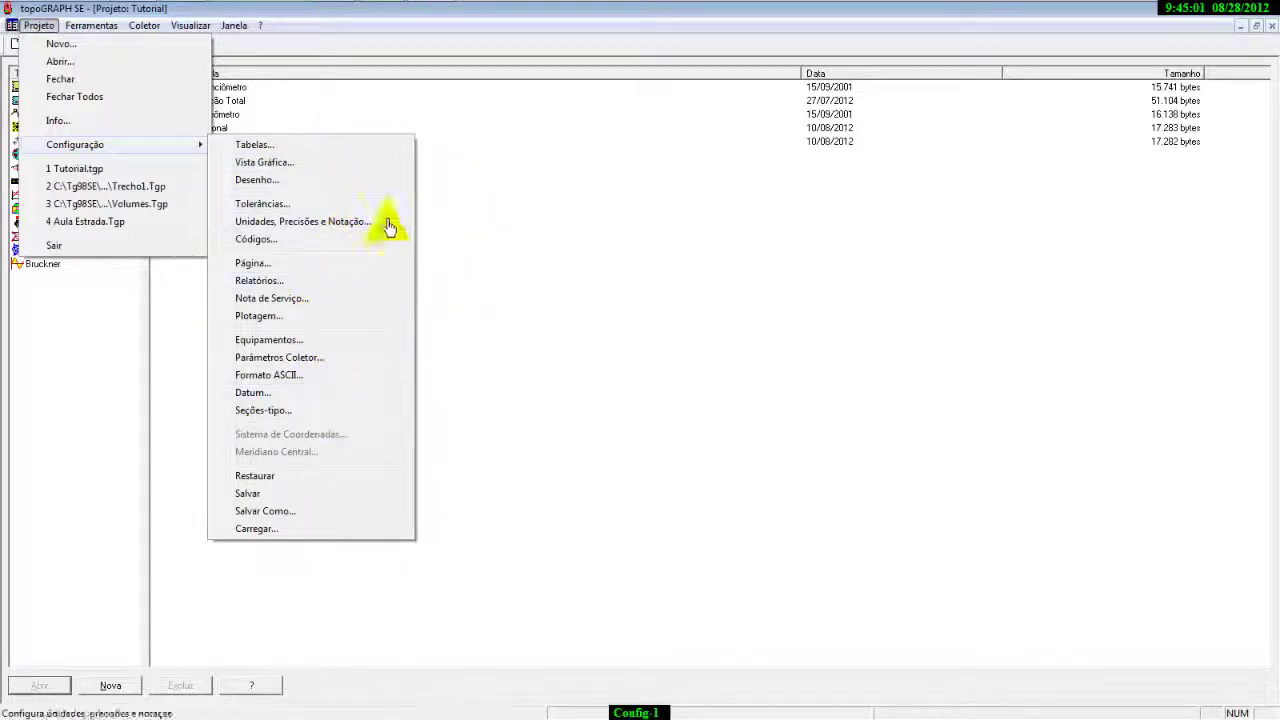
{"action": "left_click", "coordinate": [495, 152]}
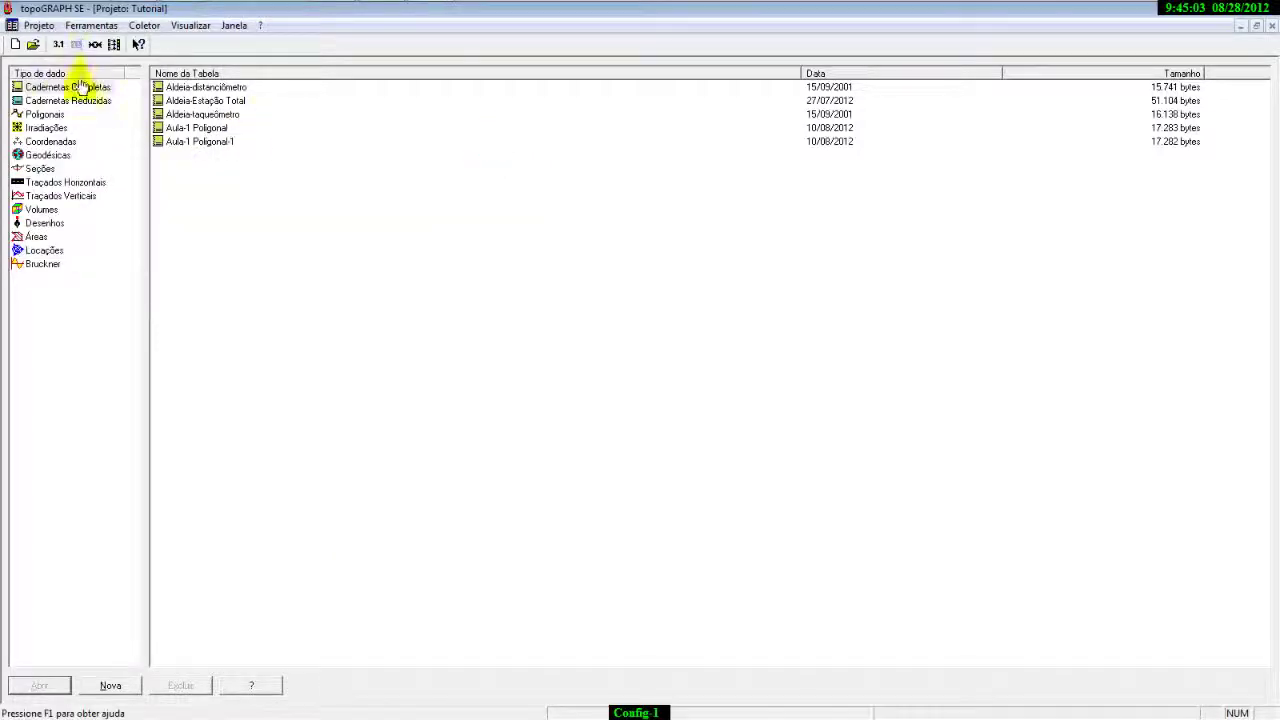
{"action": "left_click", "coordinate": [43, 30]}
{"action": "left_click", "coordinate": [52, 79]}
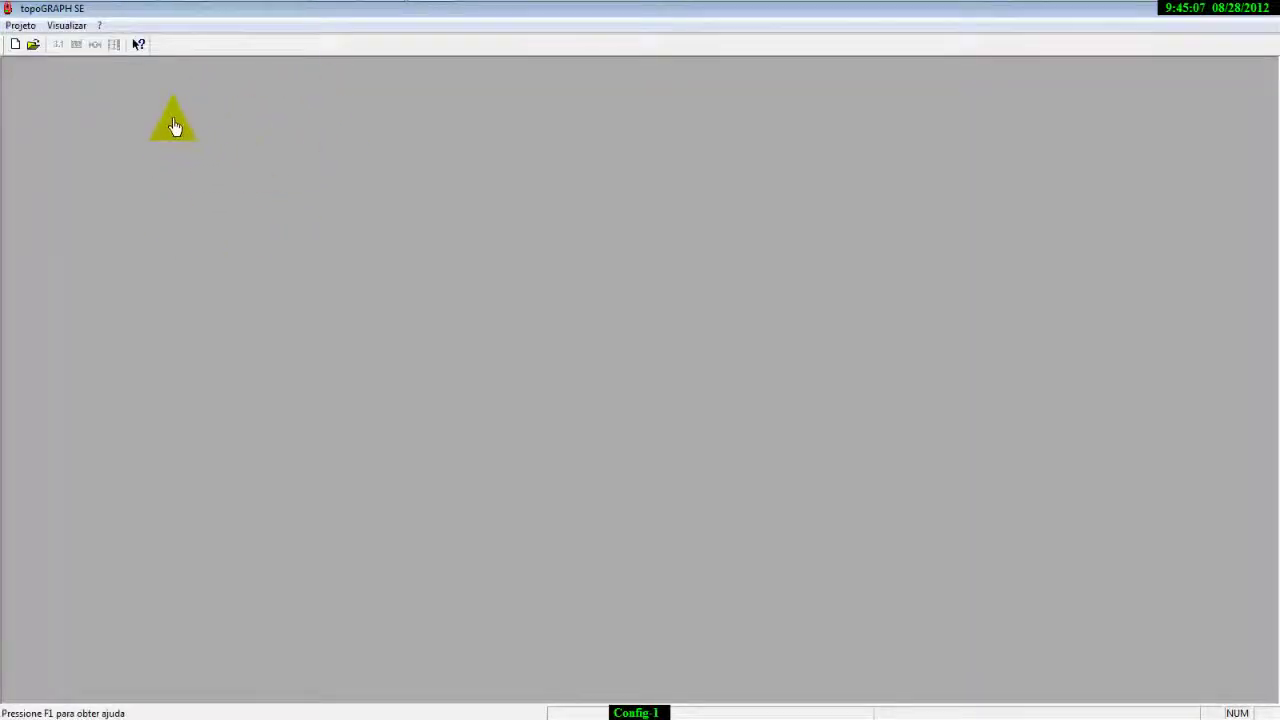
- Open the table configuration settings (Configurar Tabelas) with no project loaded
{"action": "left_click", "coordinate": [20, 26]}
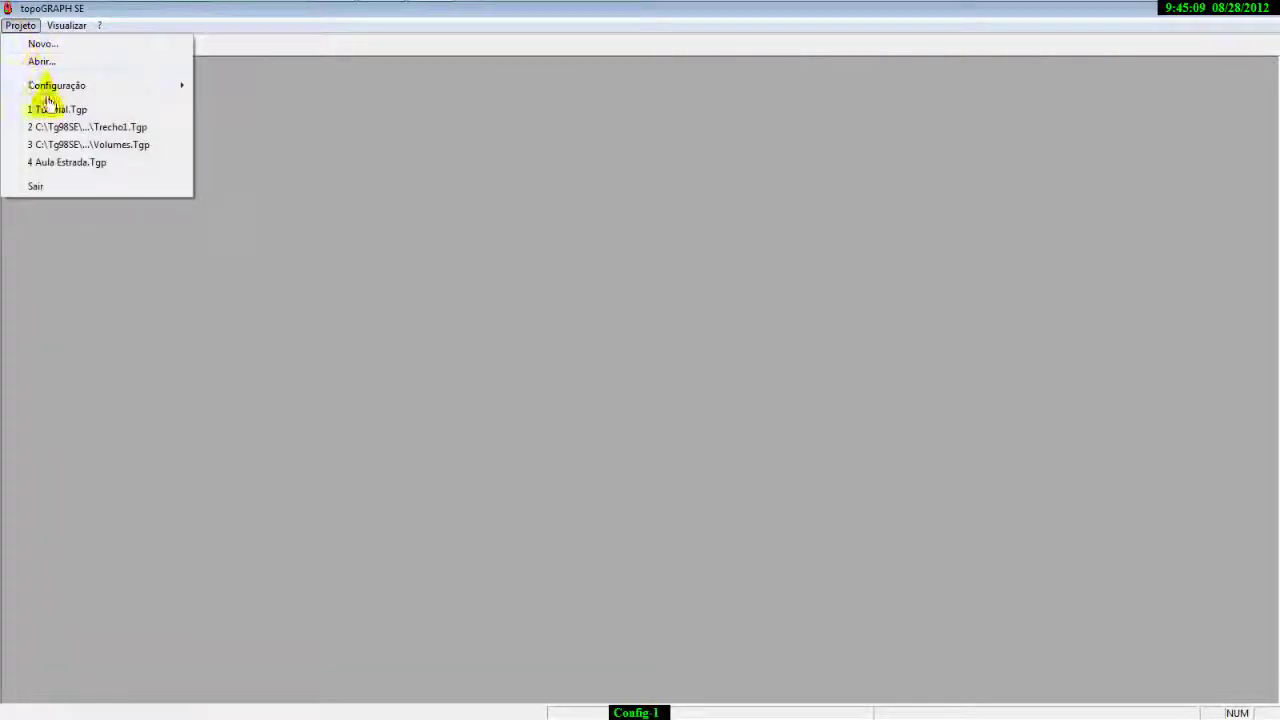
{"action": "mouse_move", "coordinate": [60, 92]}
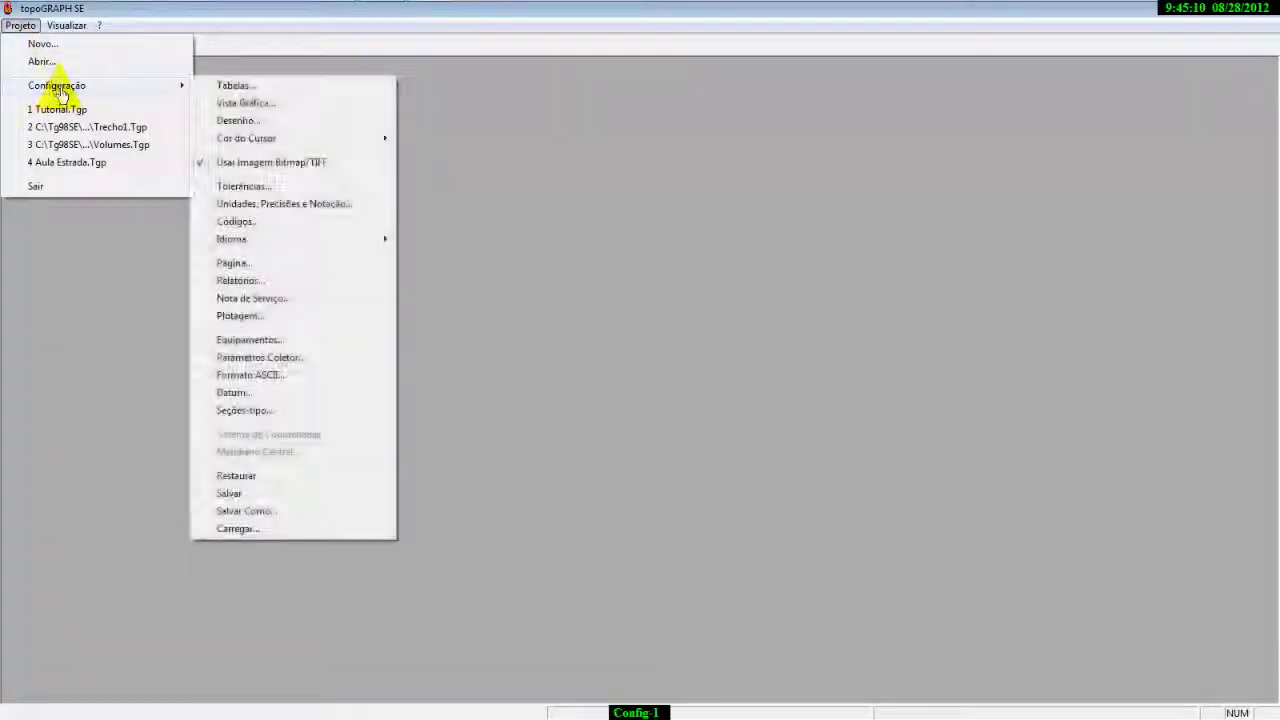
{"action": "left_click", "coordinate": [276, 88]}
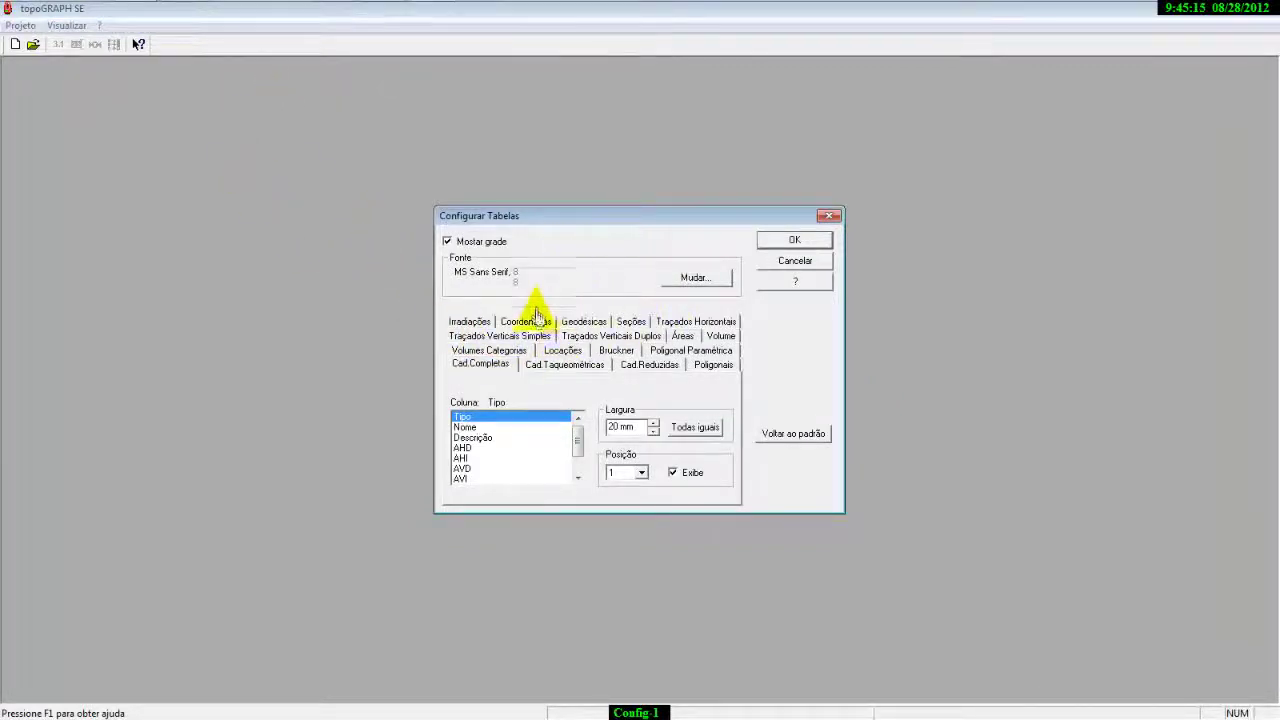
{"action": "left_click_drag", "start_coordinate": [606, 215], "coordinate": [566, 165]}
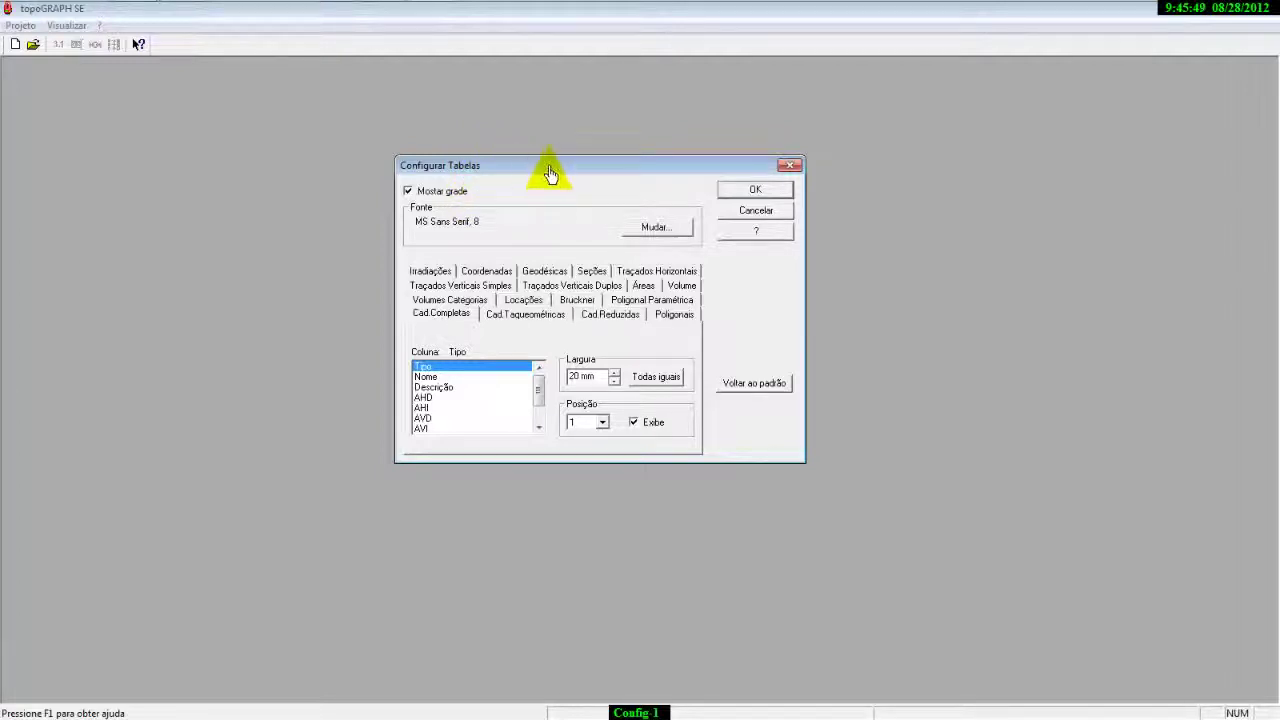
{"action": "left_click_drag", "start_coordinate": [551, 171], "coordinate": [531, 142]}
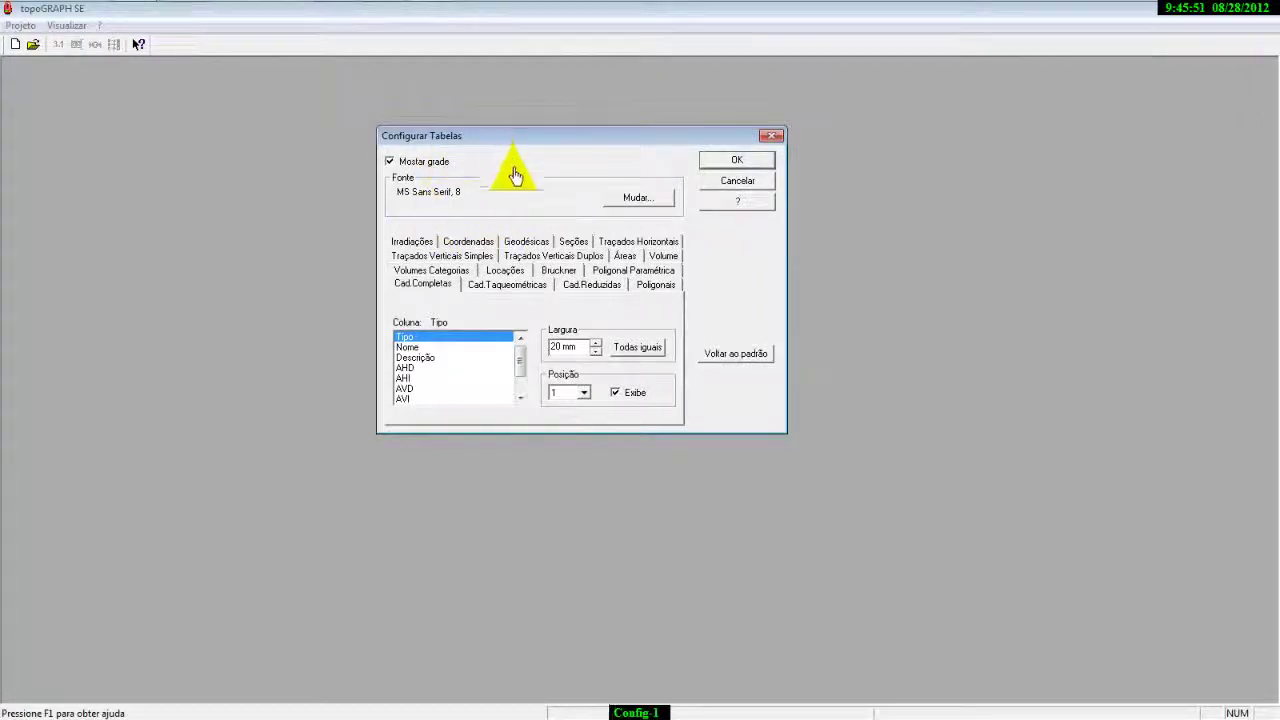
- Examine the width, position and display settings of each Coordenadas table column, from Nome through Convergência
{"action": "left_click", "coordinate": [468, 242]}
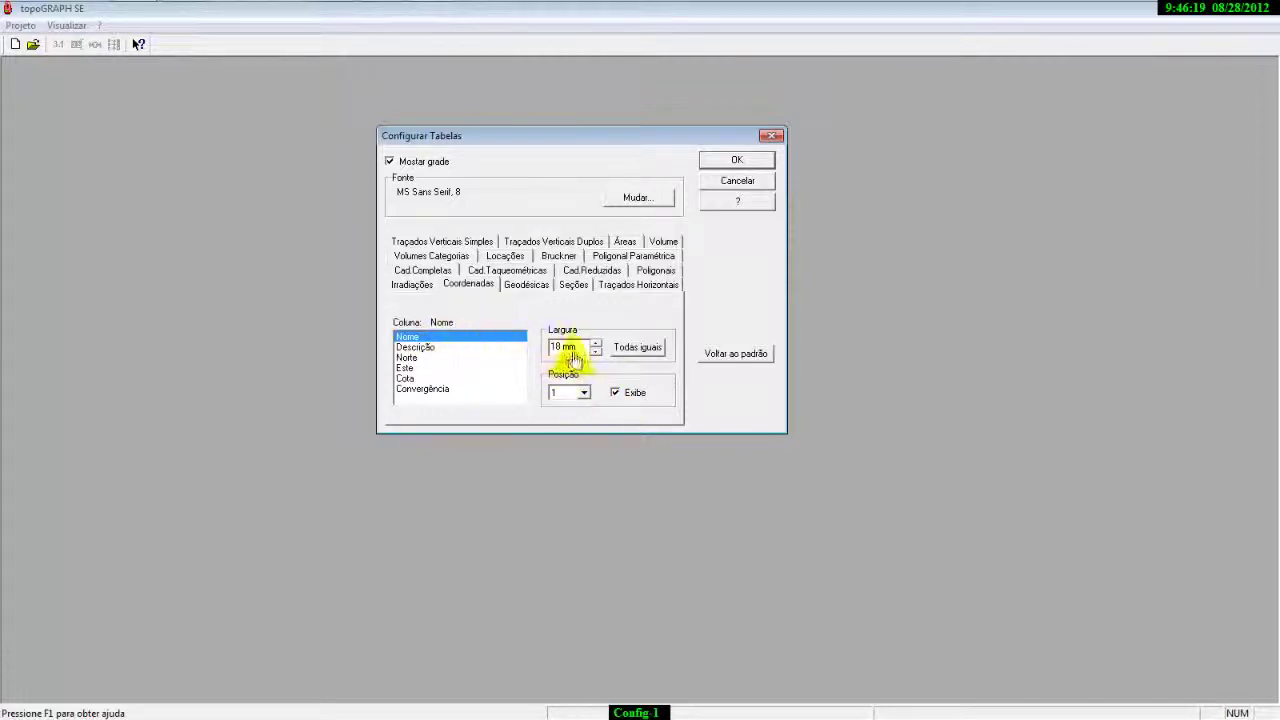
{"action": "left_click_drag", "start_coordinate": [580, 348], "coordinate": [540, 348]}
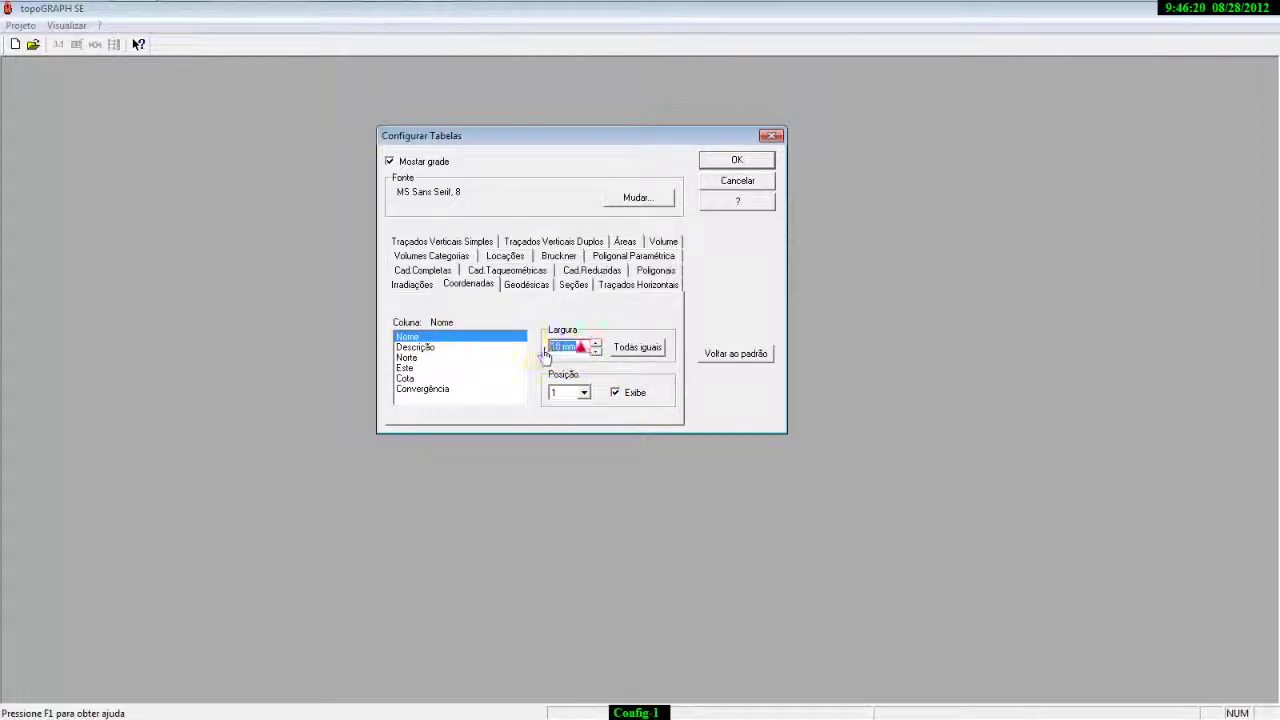
{"action": "left_click", "coordinate": [414, 347]}
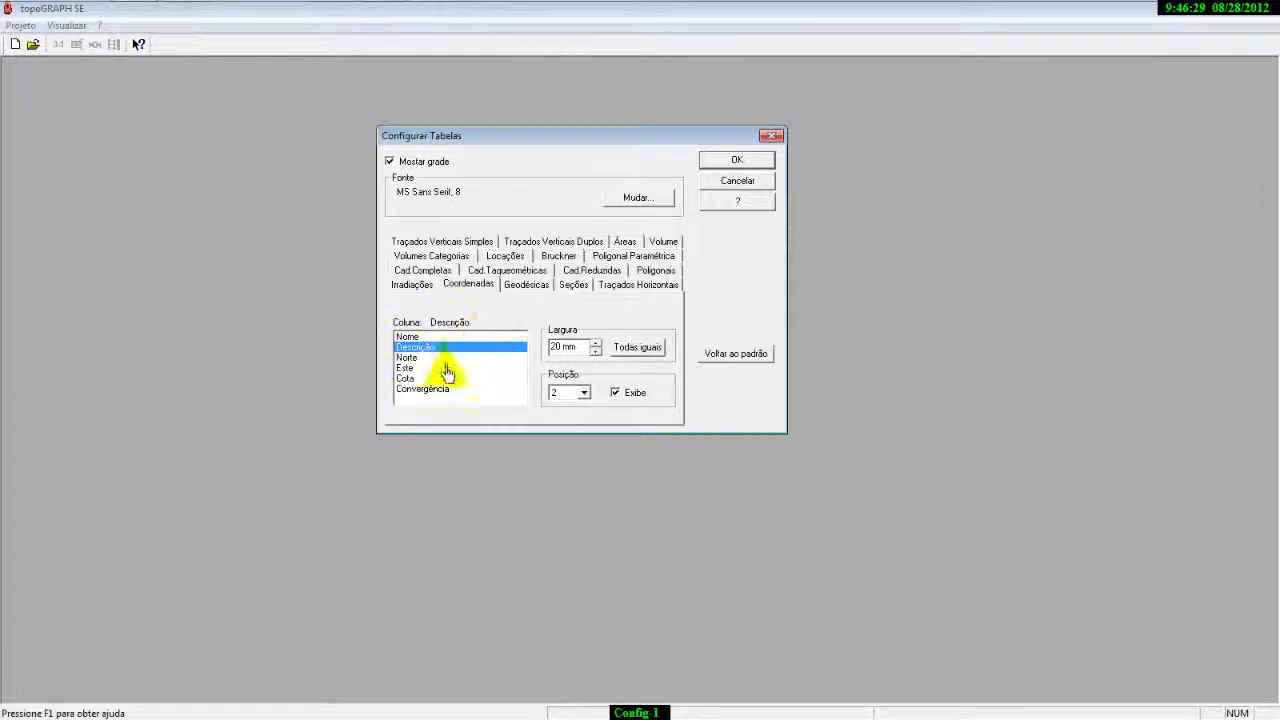
{"action": "left_click_drag", "start_coordinate": [572, 346], "coordinate": [552, 355]}
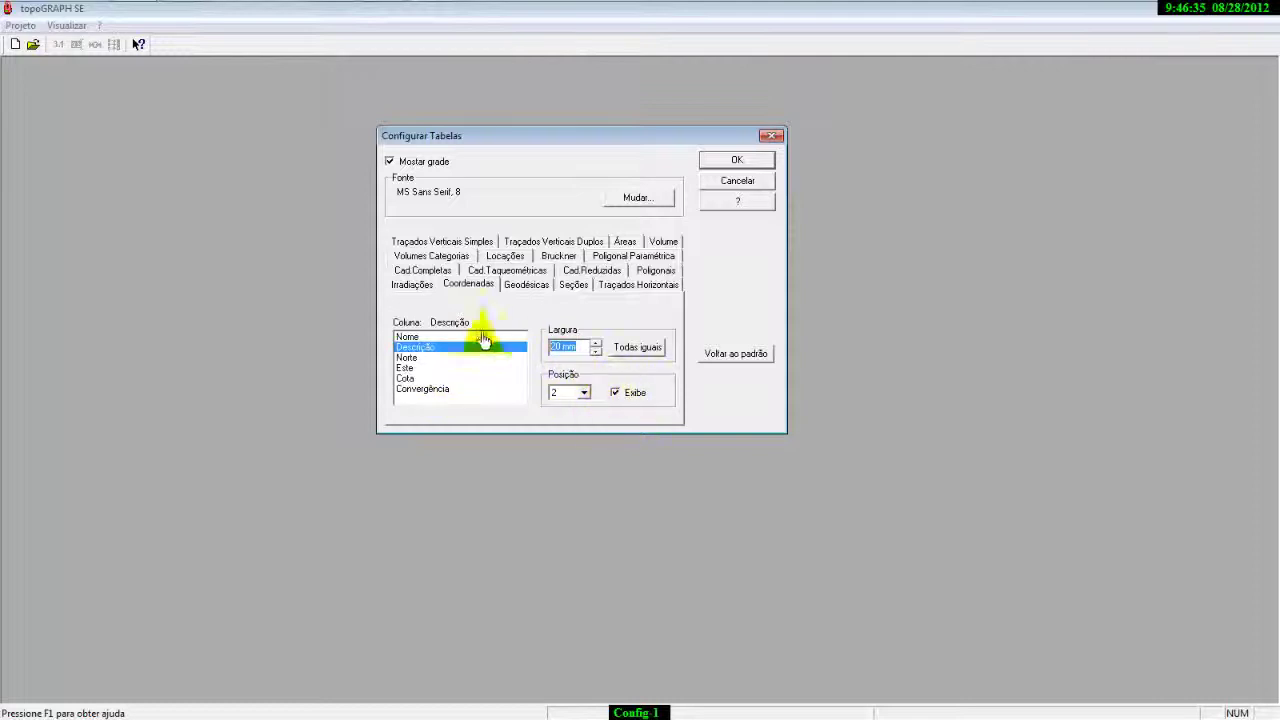
{"action": "left_click", "coordinate": [406, 358]}
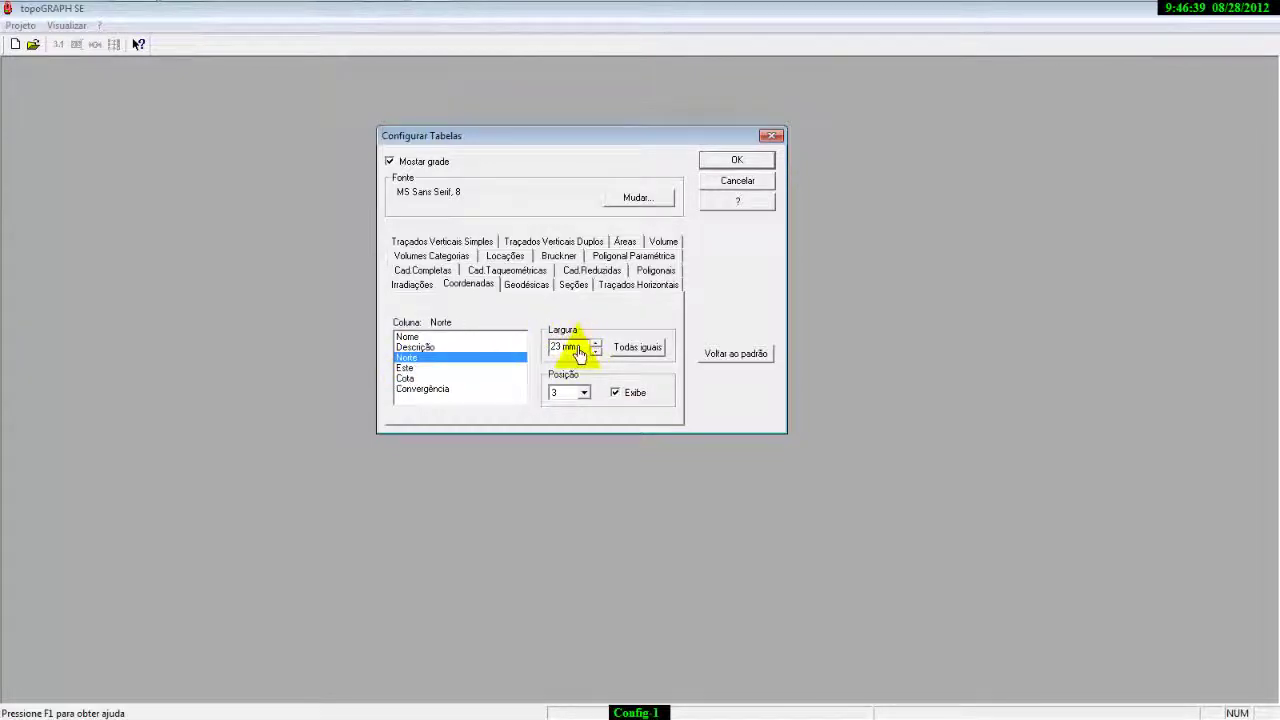
{"action": "left_click_drag", "start_coordinate": [576, 347], "coordinate": [545, 350]}
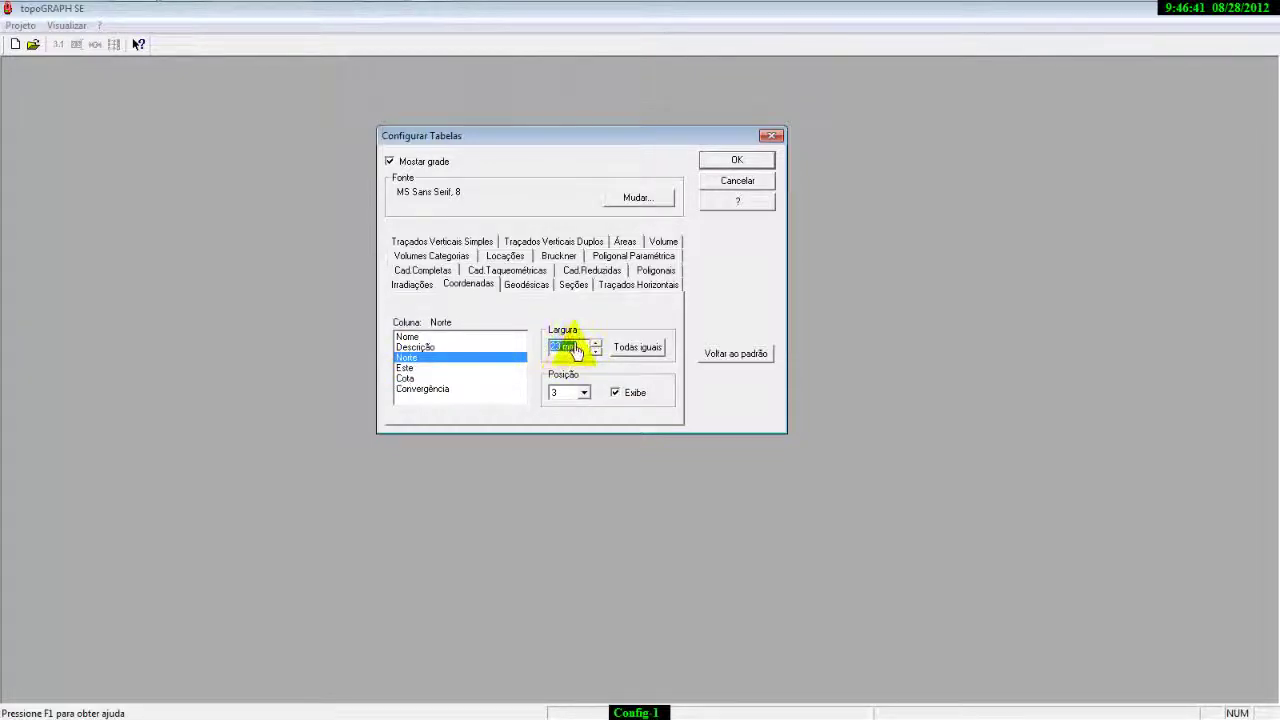
{"action": "left_click", "coordinate": [406, 368]}
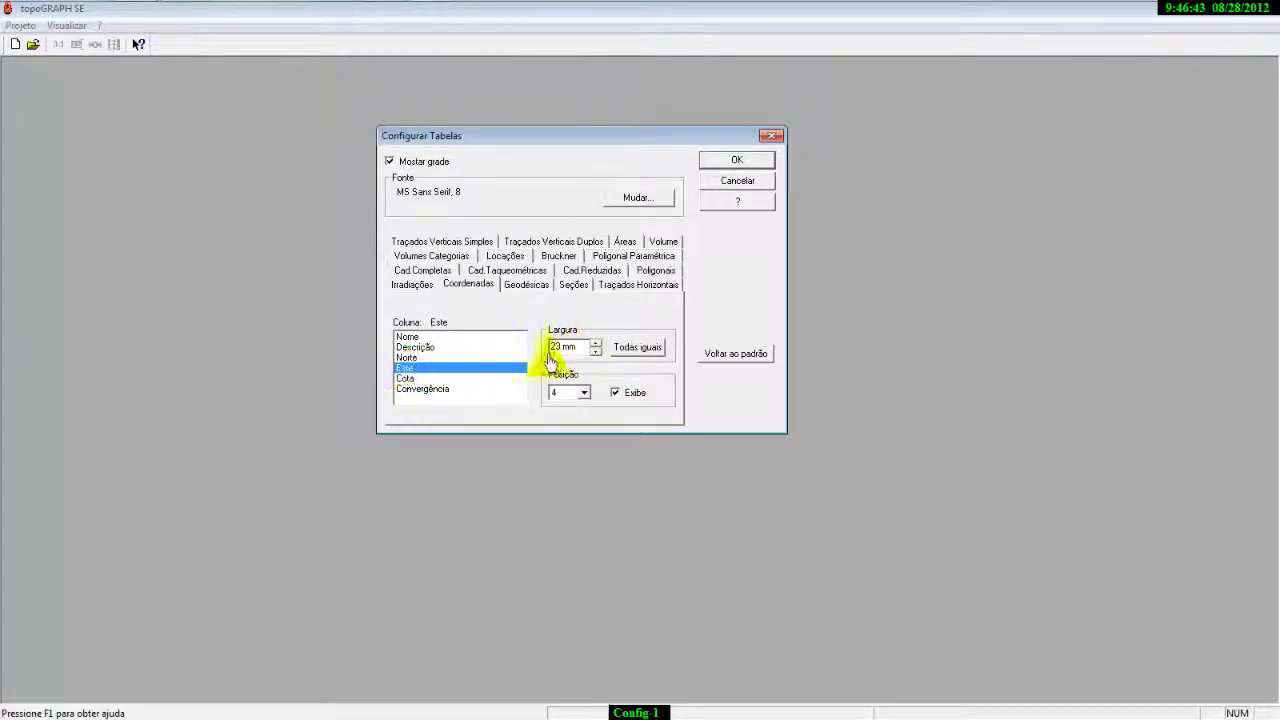
{"action": "left_click_drag", "start_coordinate": [571, 346], "coordinate": [548, 347]}
{"action": "left_click", "coordinate": [408, 380]}
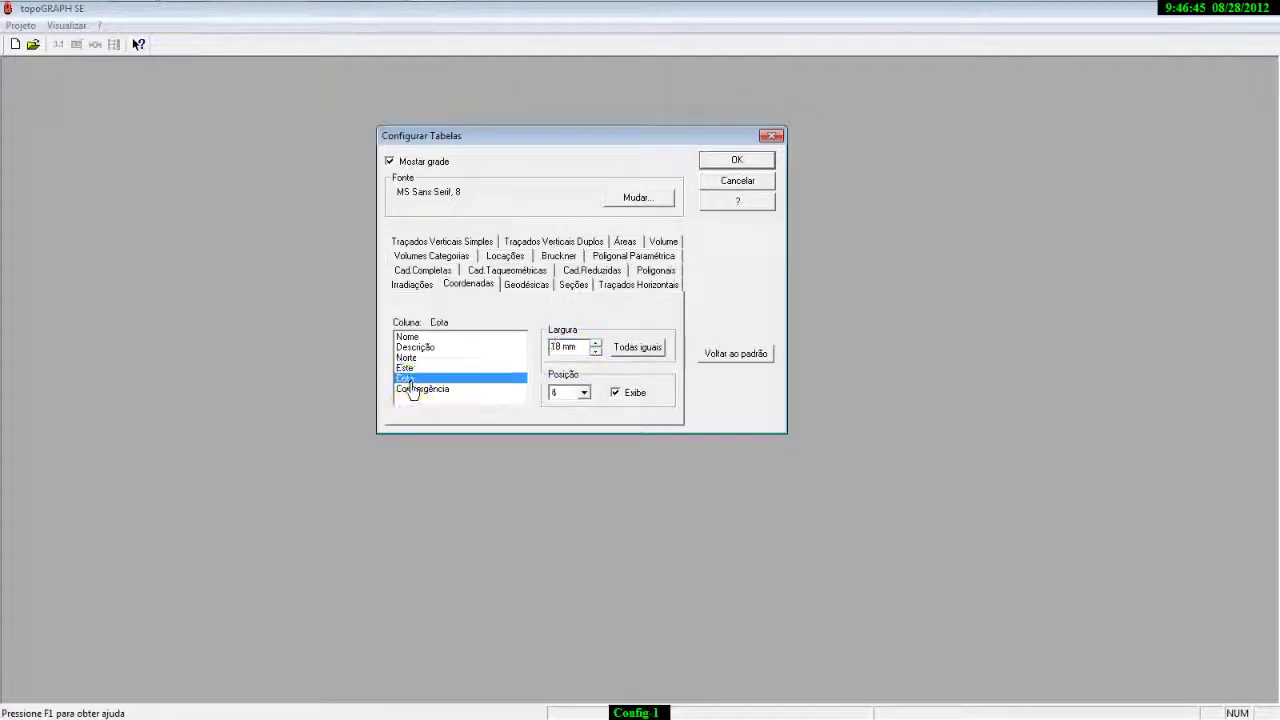
{"action": "left_click", "coordinate": [577, 347]}
{"action": "left_click", "coordinate": [412, 390]}
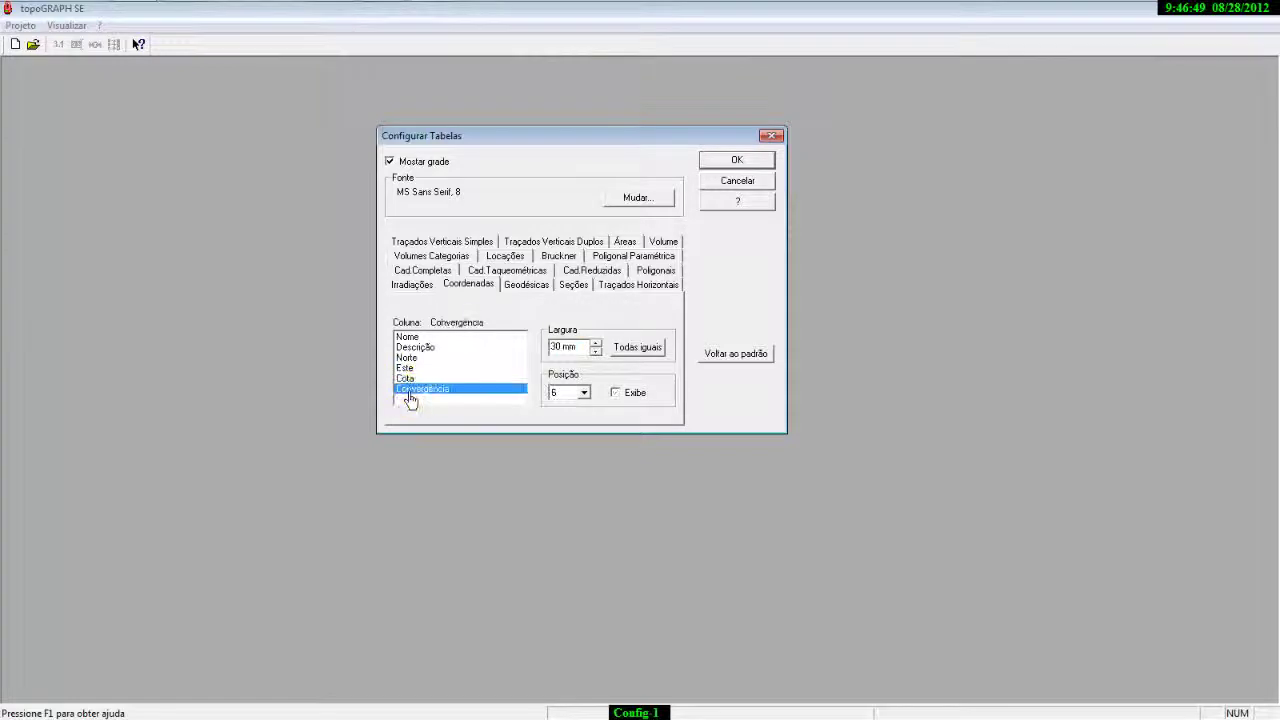
- Recheck the settings of the Nome, Descrição, Norte and Cota columns of the Coordenadas table
{"action": "left_click", "coordinate": [411, 337]}
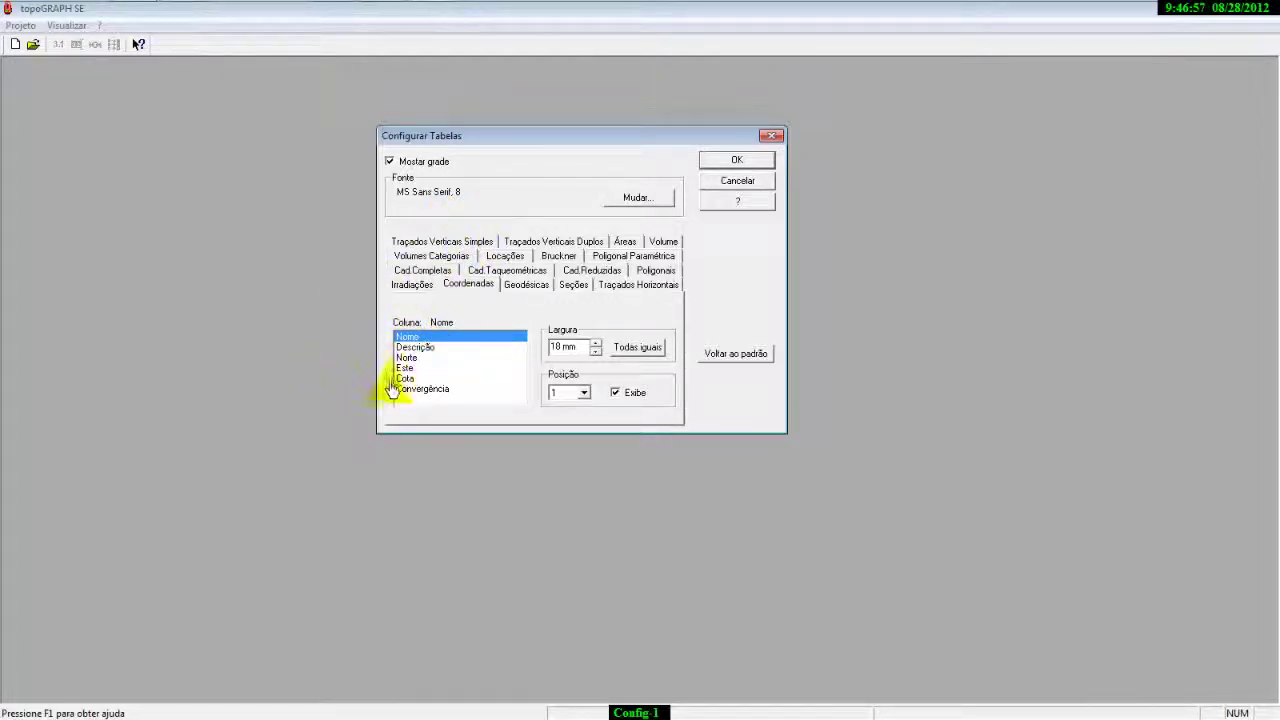
{"action": "left_click", "coordinate": [414, 348]}
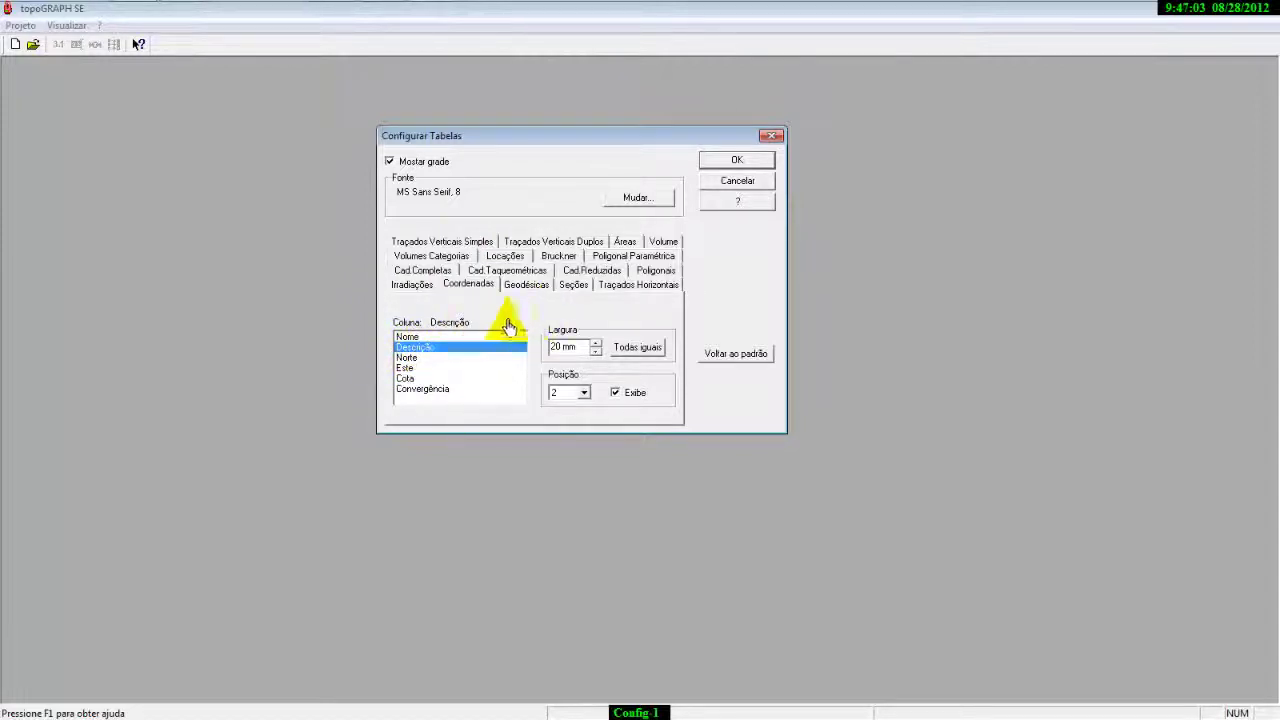
{"action": "left_click", "coordinate": [414, 338]}
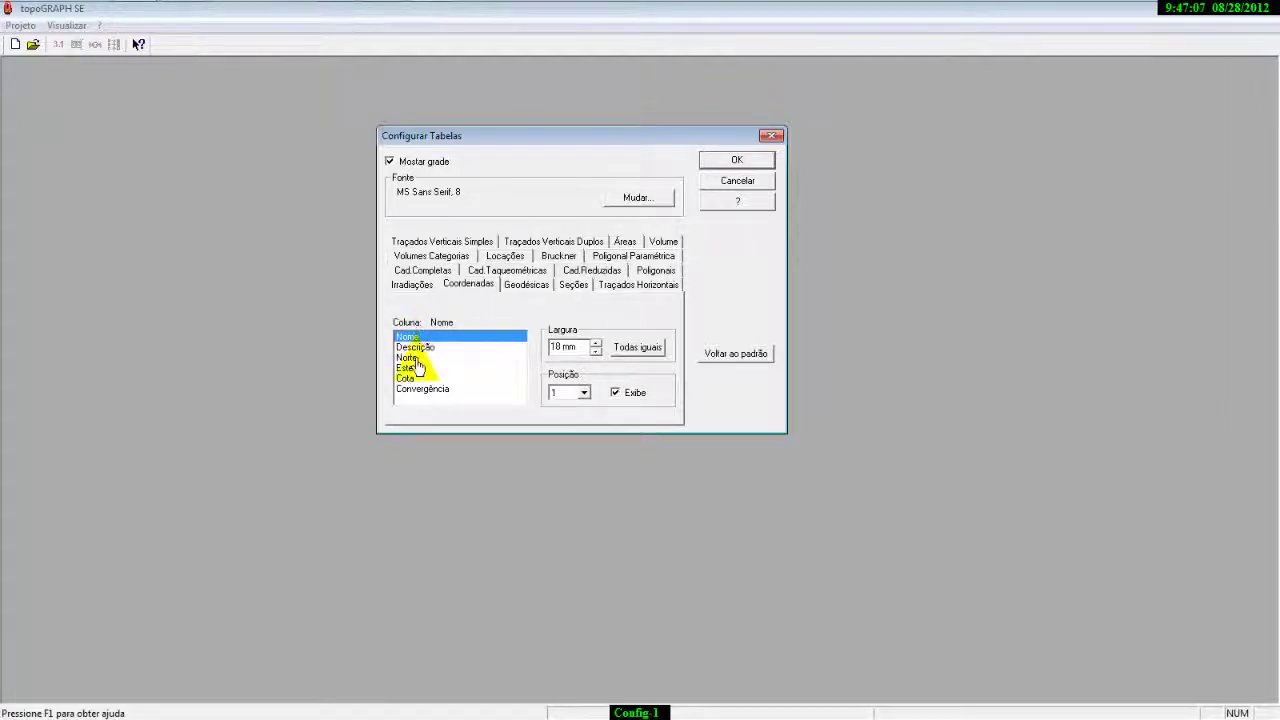
{"action": "left_click", "coordinate": [412, 357]}
{"action": "left_click", "coordinate": [408, 377]}
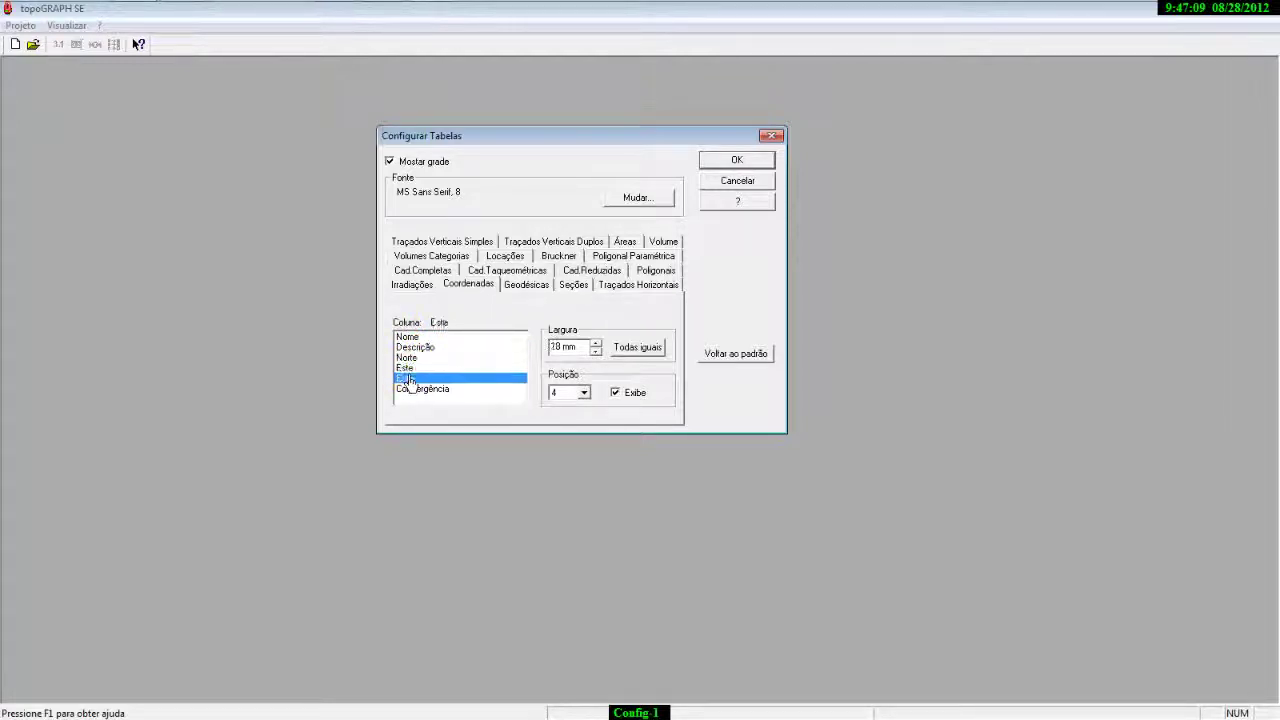
{"action": "left_click", "coordinate": [416, 347]}
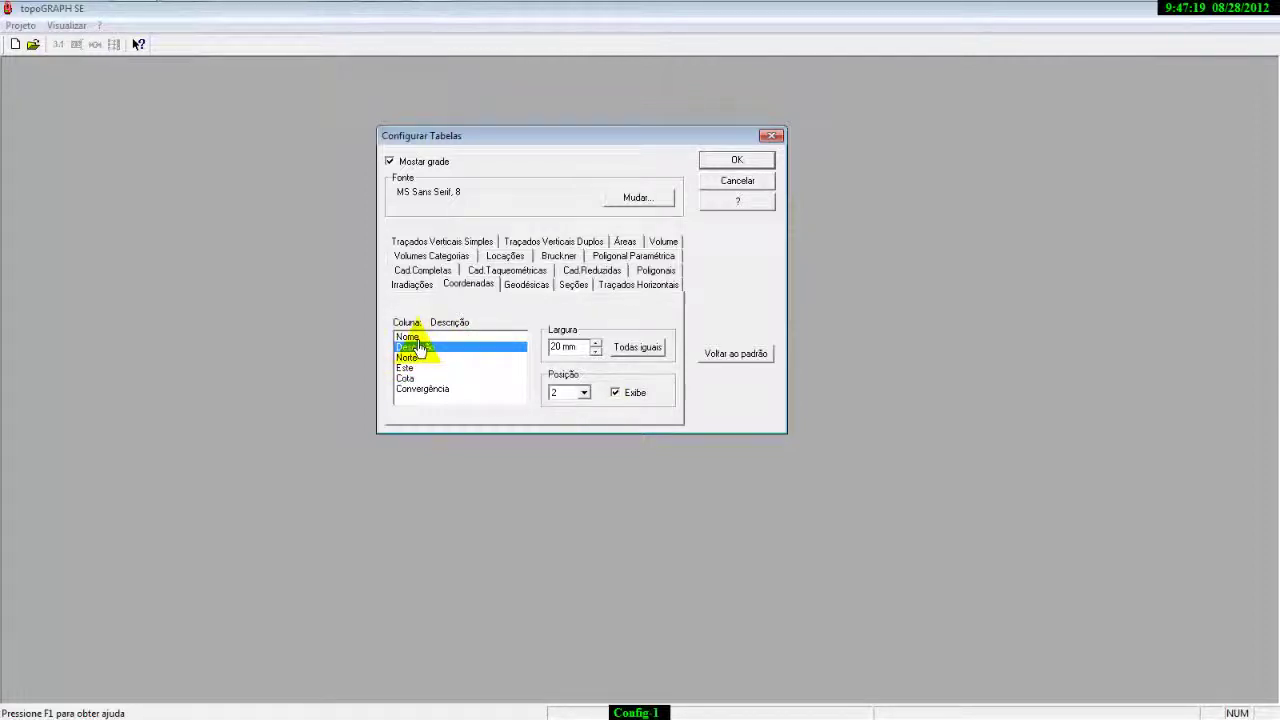
- Move the Norte column of the Coordenadas table to position 2
{"action": "left_click", "coordinate": [409, 337]}
{"action": "left_click", "coordinate": [420, 347]}
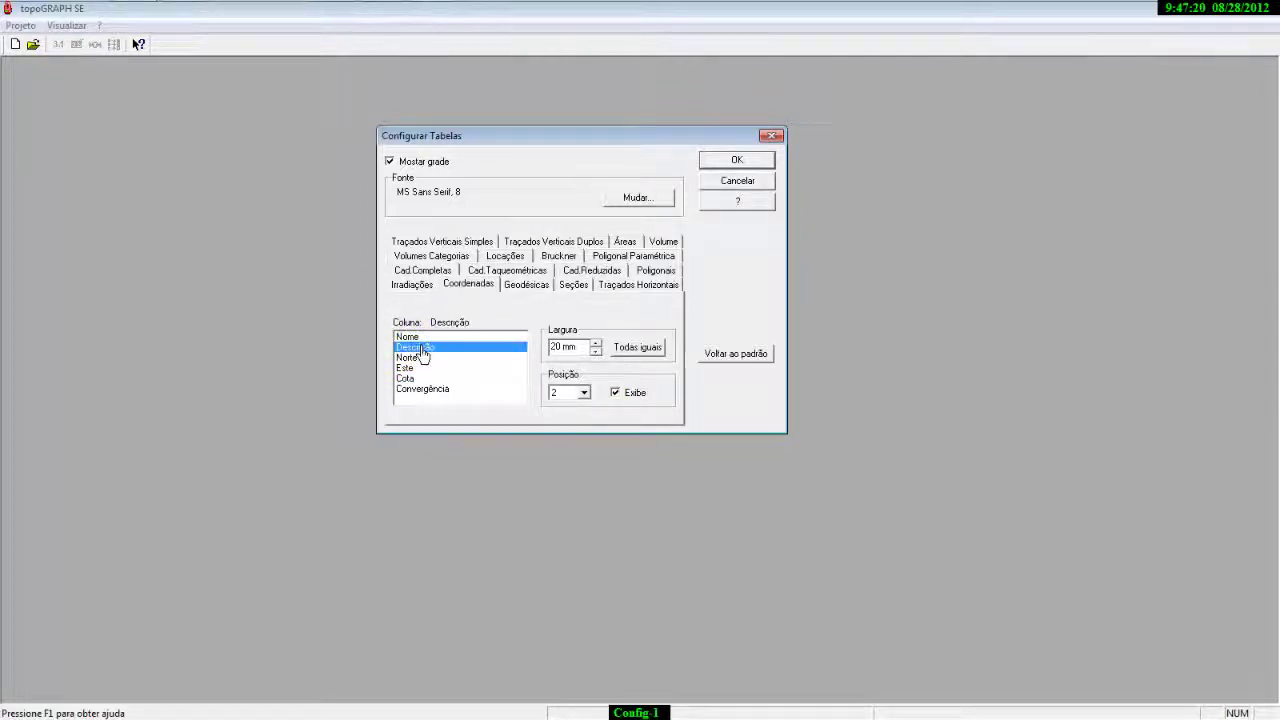
{"action": "left_click", "coordinate": [422, 390]}
{"action": "left_click", "coordinate": [408, 358]}
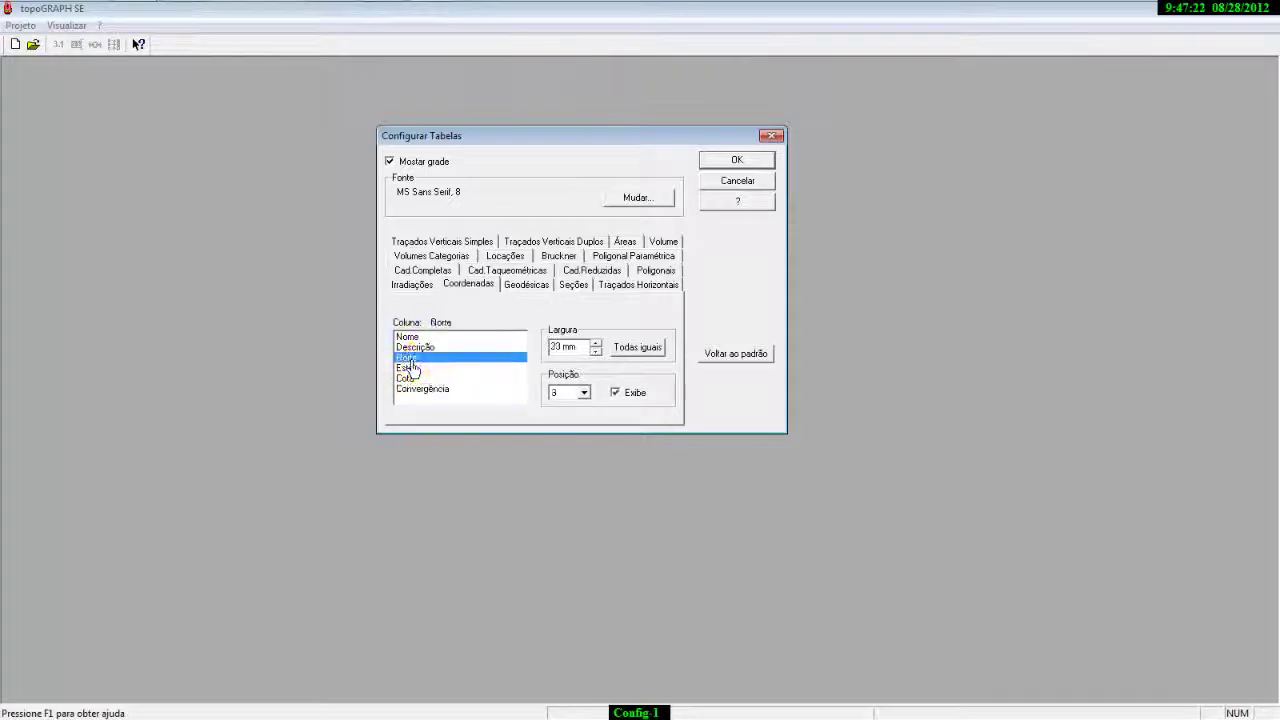
{"action": "left_click", "coordinate": [582, 393]}
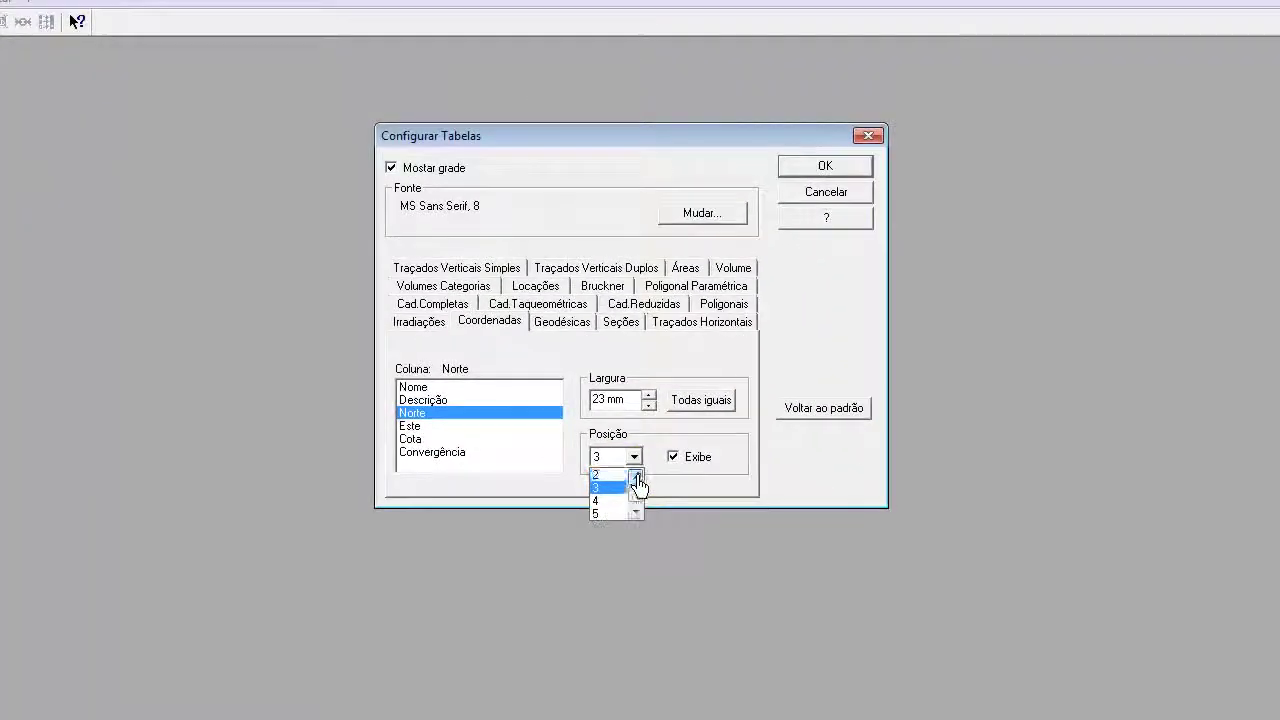
{"action": "left_click", "coordinate": [608, 474]}
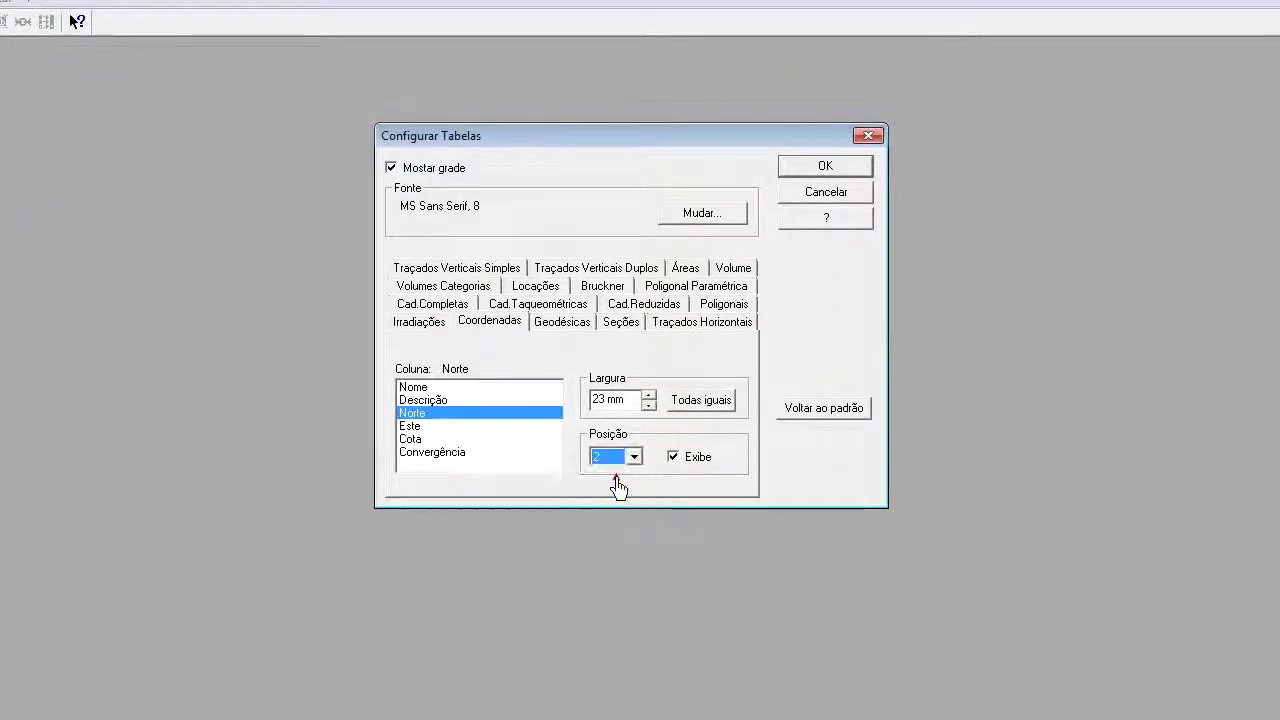
- Set the Descrição column of the Coordenadas table to position 2
{"action": "left_click", "coordinate": [414, 388]}
{"action": "left_click", "coordinate": [436, 401]}
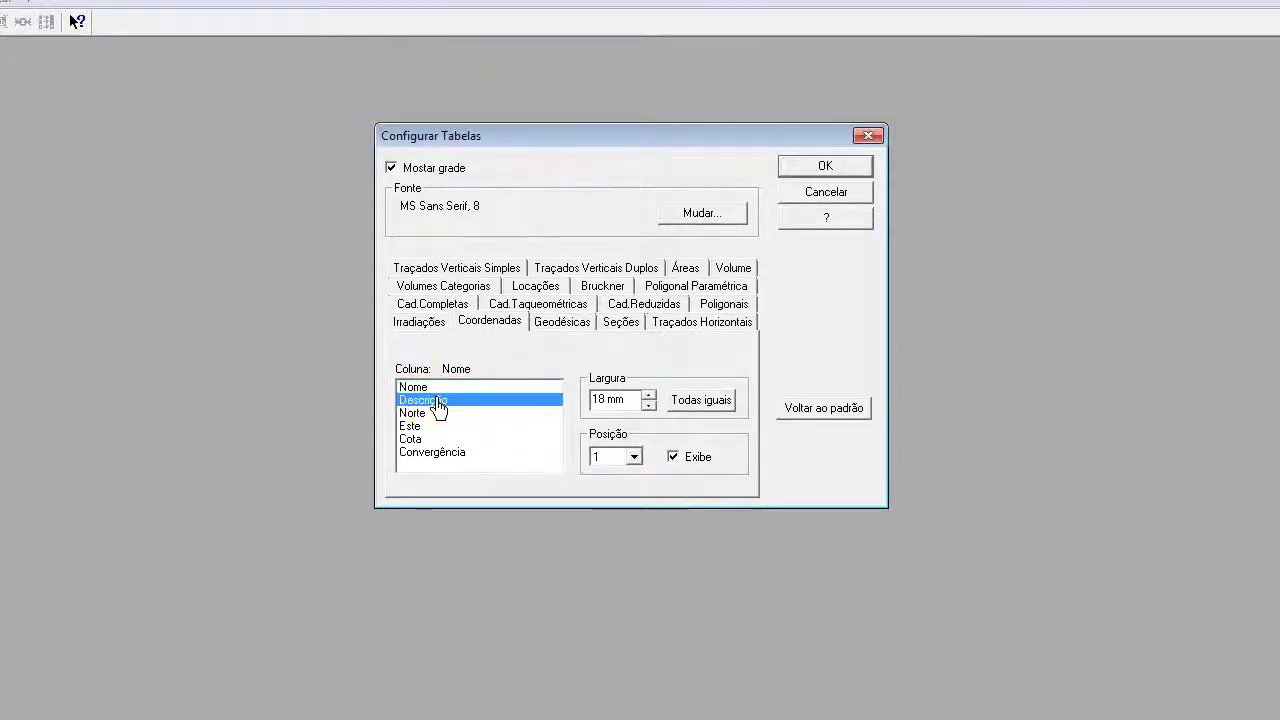
{"action": "left_click", "coordinate": [630, 457]}
{"action": "left_click", "coordinate": [615, 474]}
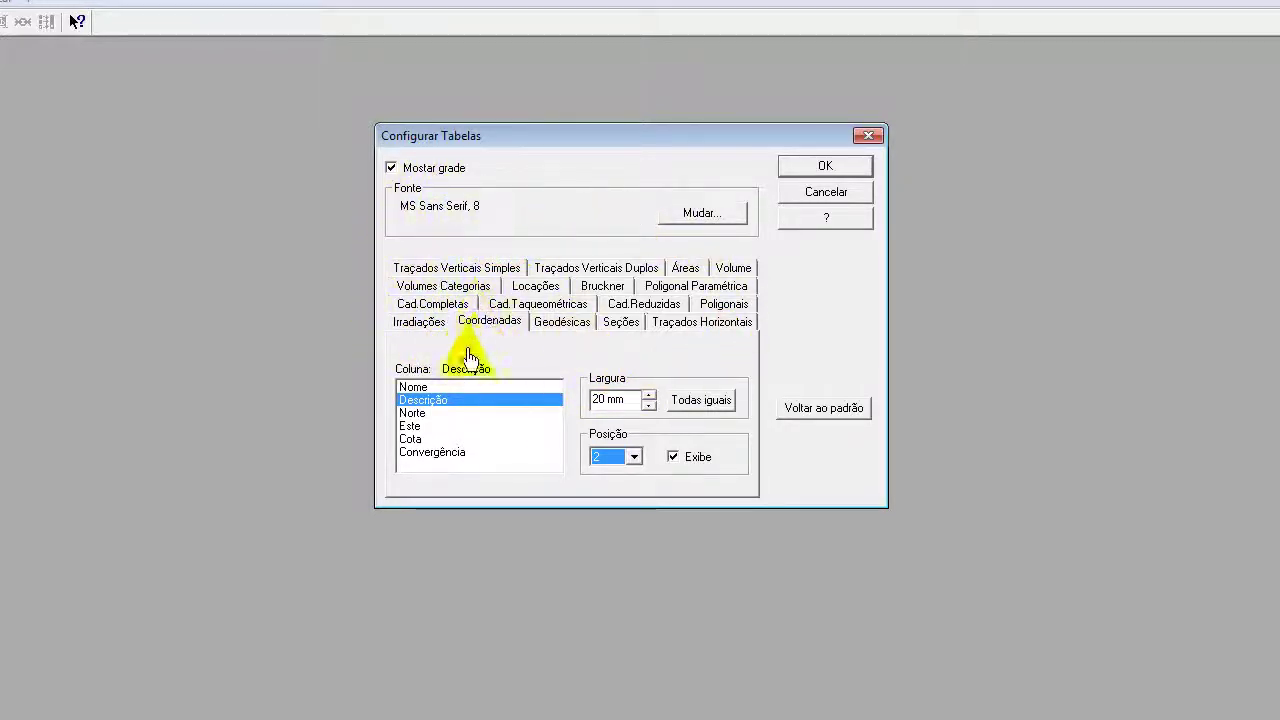
- Change the font face used for the data tables to verdana
{"action": "left_click", "coordinate": [418, 324]}
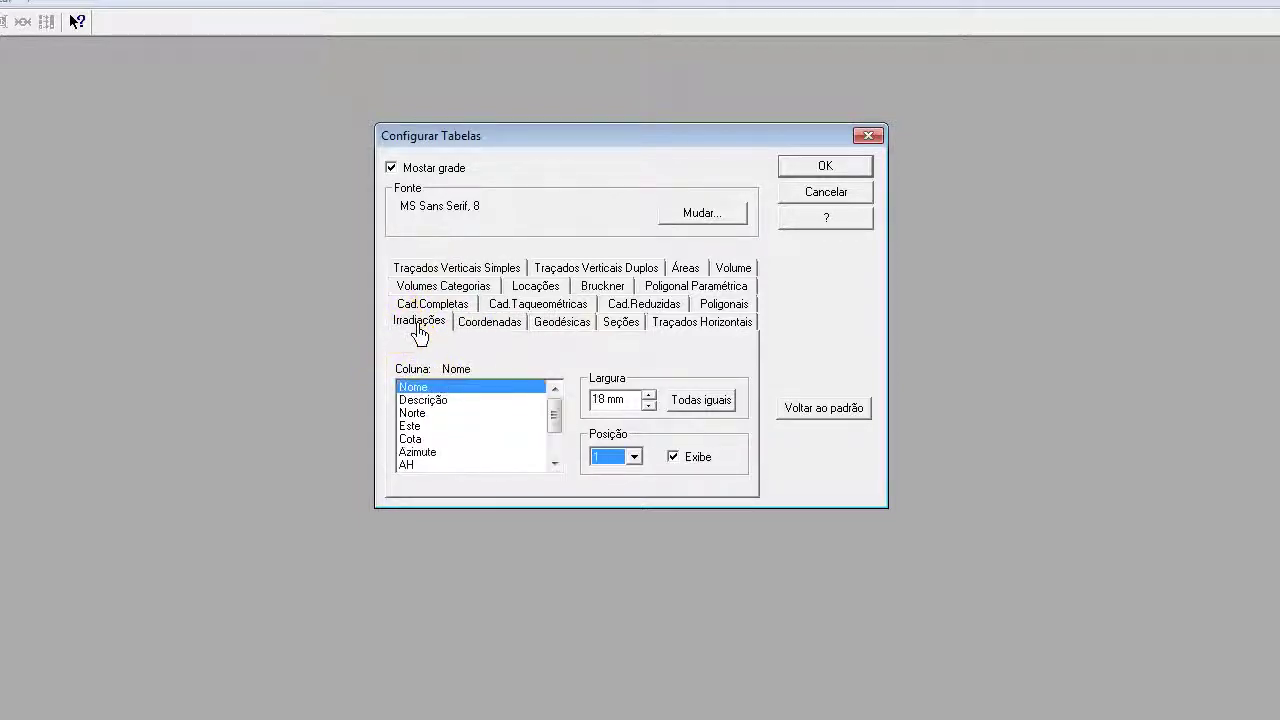
{"action": "left_click", "coordinate": [485, 326]}
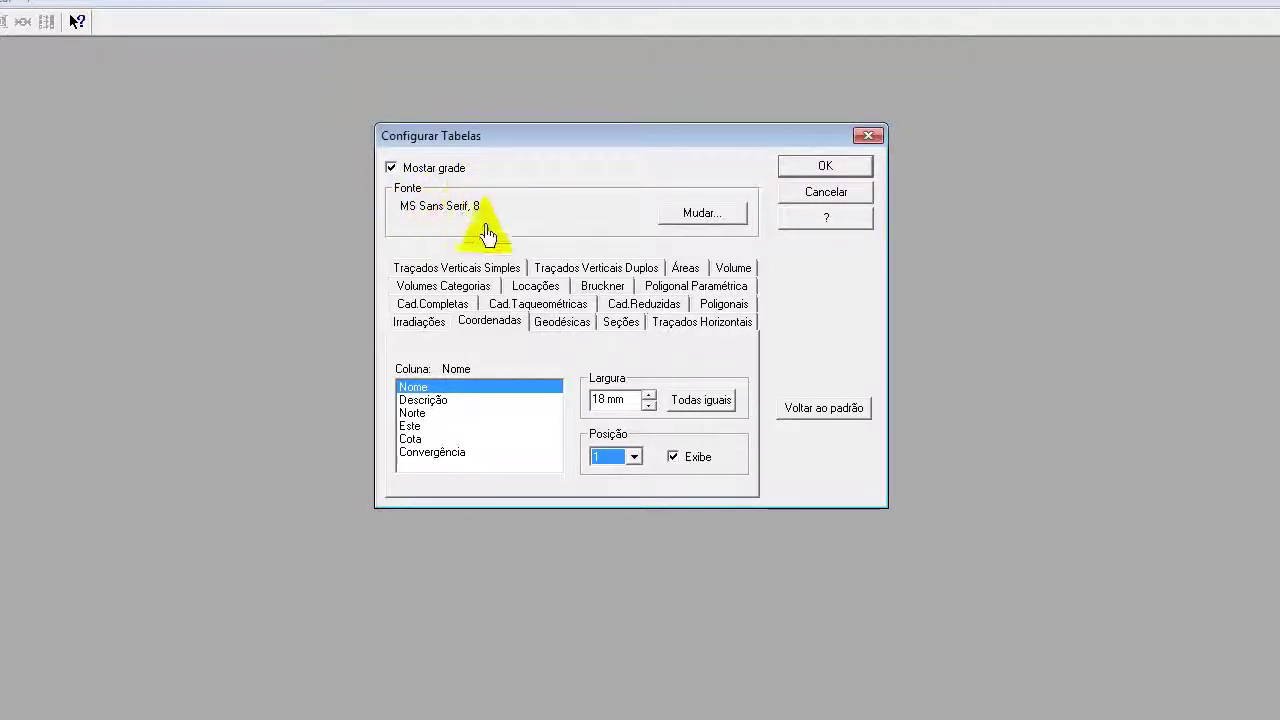
{"action": "left_click", "coordinate": [688, 218]}
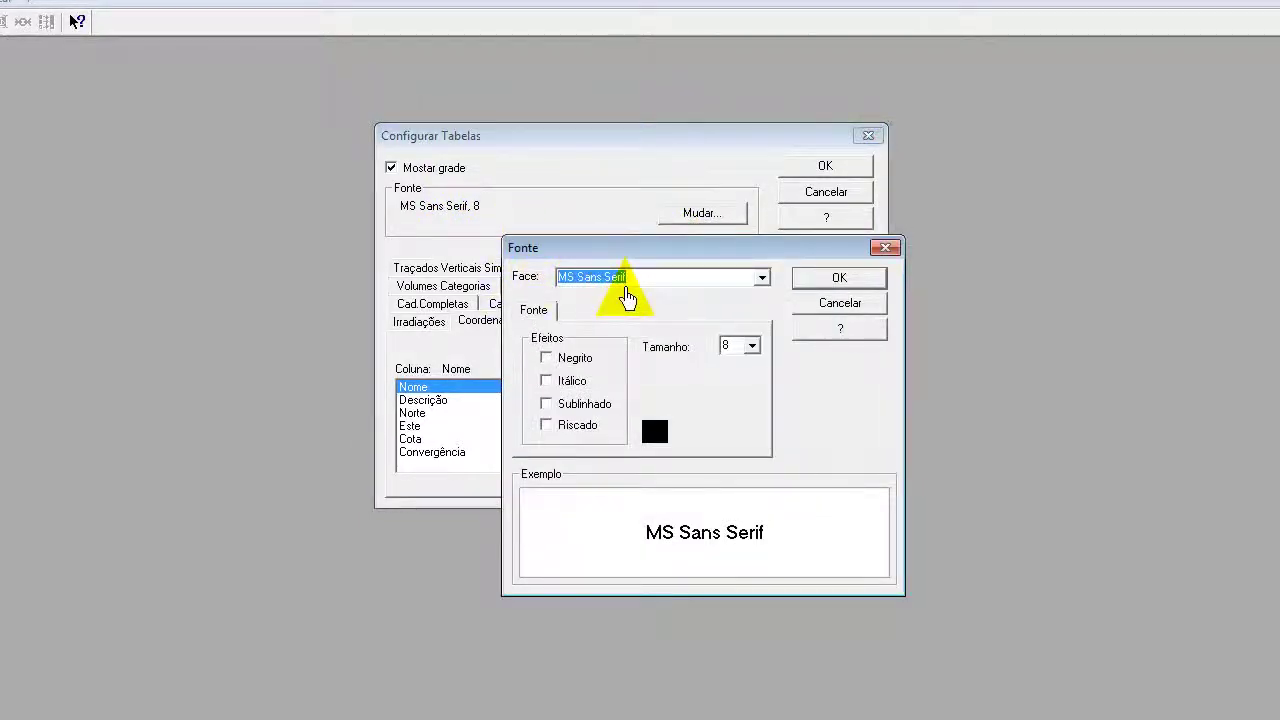
{"action": "type", "text": "verda"}
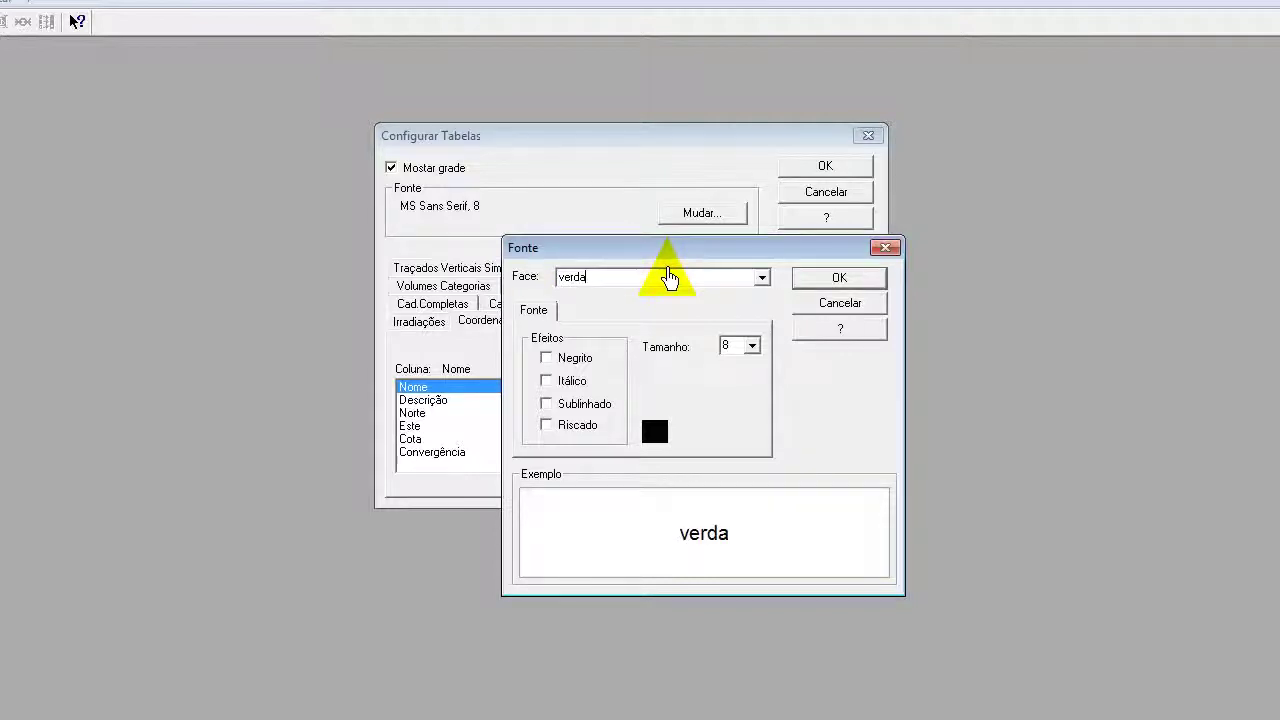
{"action": "type", "text": "na"}
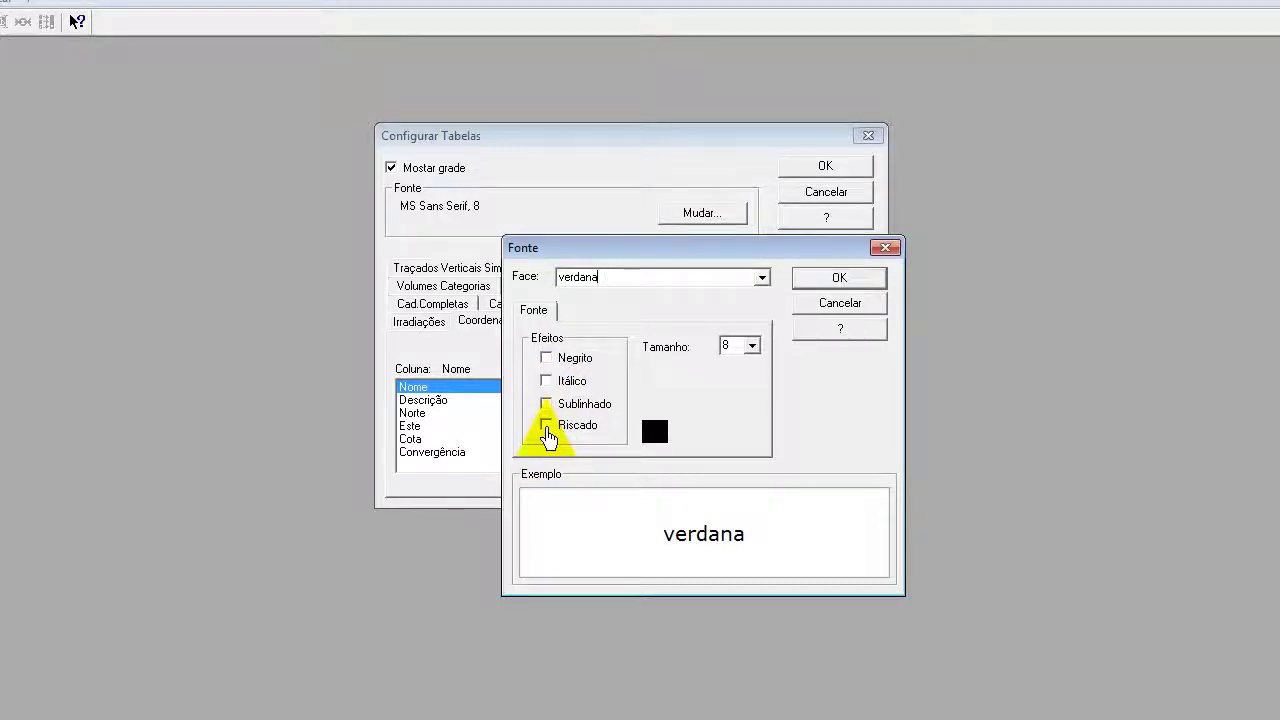
- Try the Riscado, Sublinhado, Itálico and Negrito effects on the table font and clear them again
{"action": "left_click", "coordinate": [547, 430]}
{"action": "left_click", "coordinate": [548, 428]}
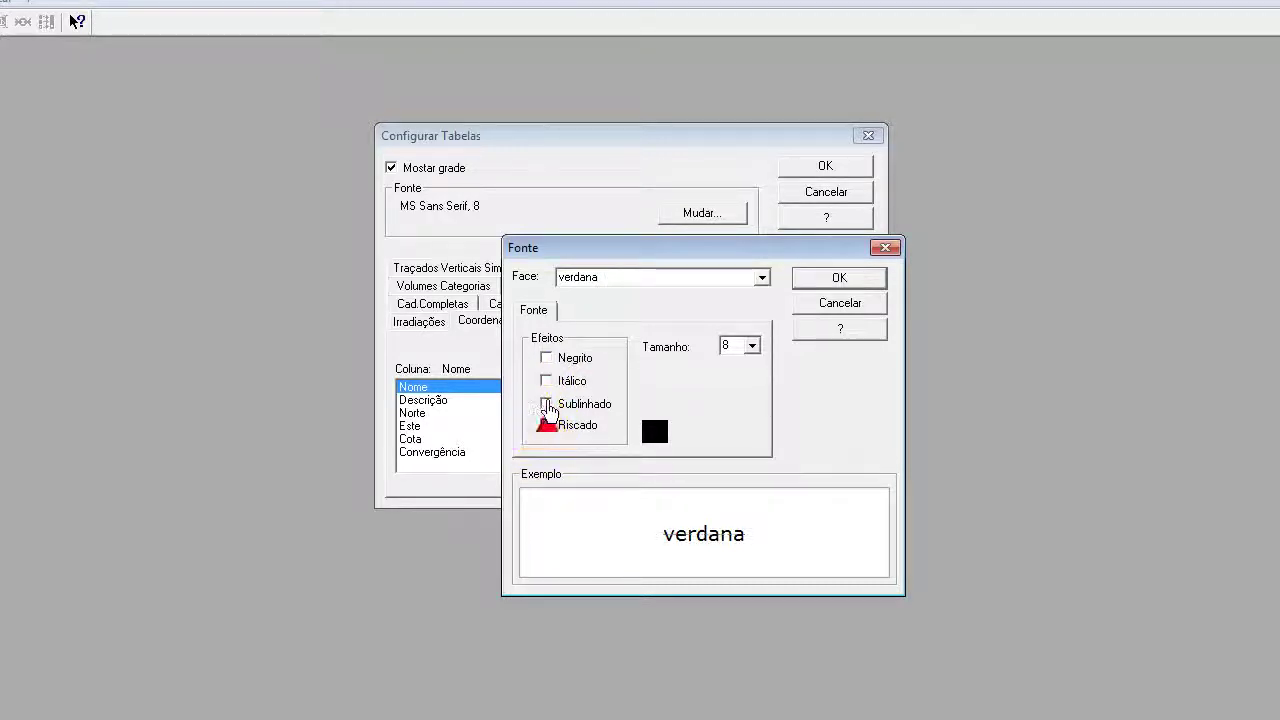
{"action": "left_click", "coordinate": [547, 406]}
{"action": "left_click", "coordinate": [546, 403]}
{"action": "left_click", "coordinate": [546, 384]}
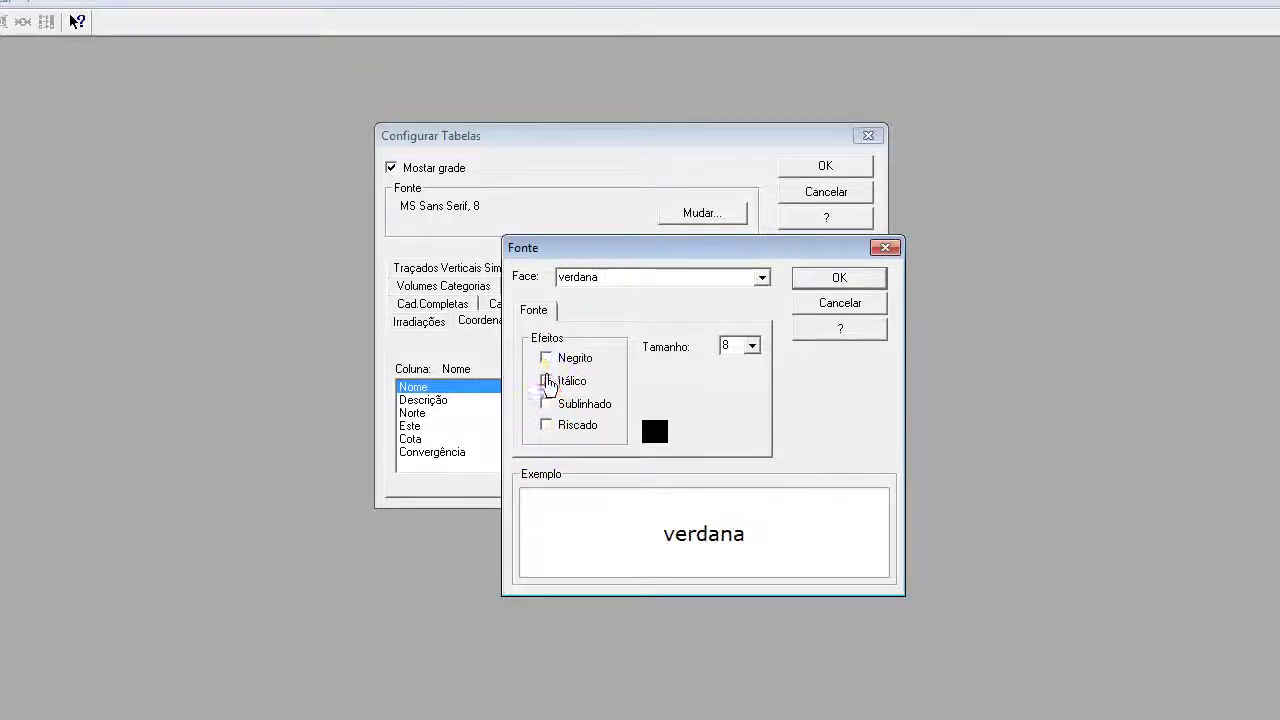
{"action": "left_click", "coordinate": [546, 360]}
{"action": "left_click", "coordinate": [547, 360]}
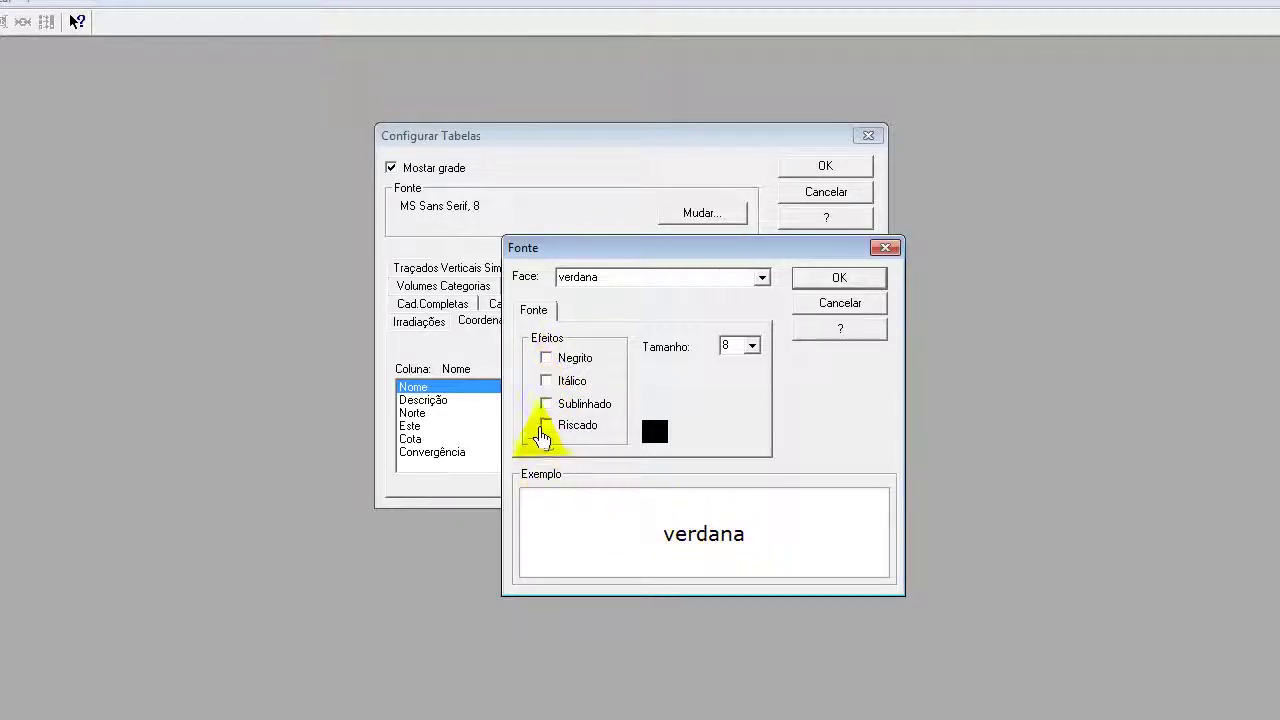
{"action": "left_click", "coordinate": [546, 426]}
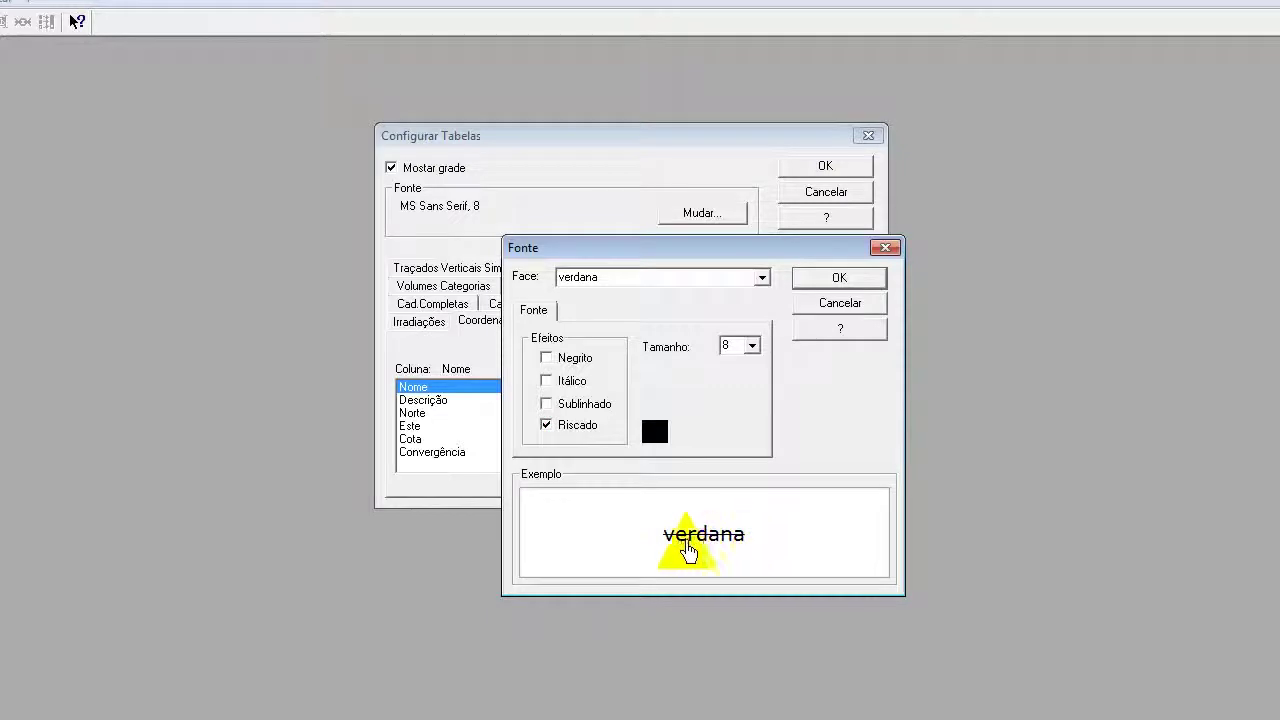
{"action": "left_click", "coordinate": [546, 426]}
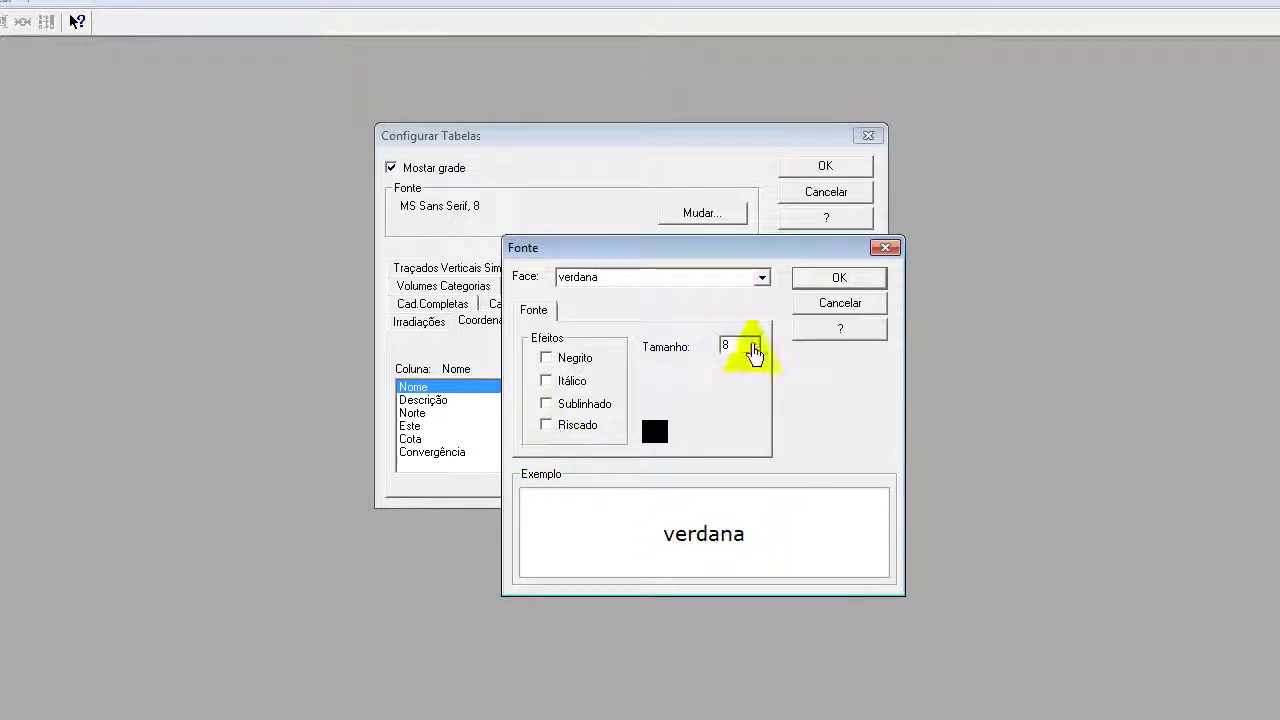
- Try size 10 for the table font, and set it back to 8
{"action": "left_click", "coordinate": [753, 348]}
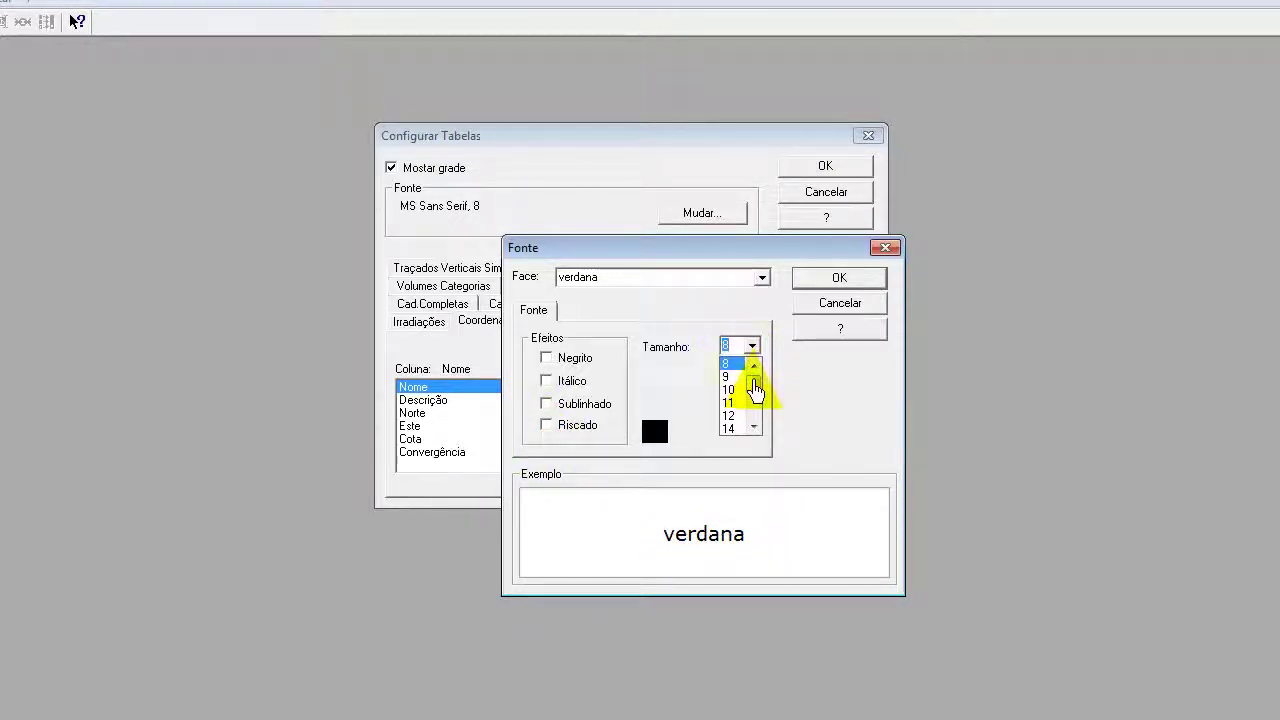
{"action": "left_click", "coordinate": [731, 390]}
{"action": "left_click", "coordinate": [752, 347]}
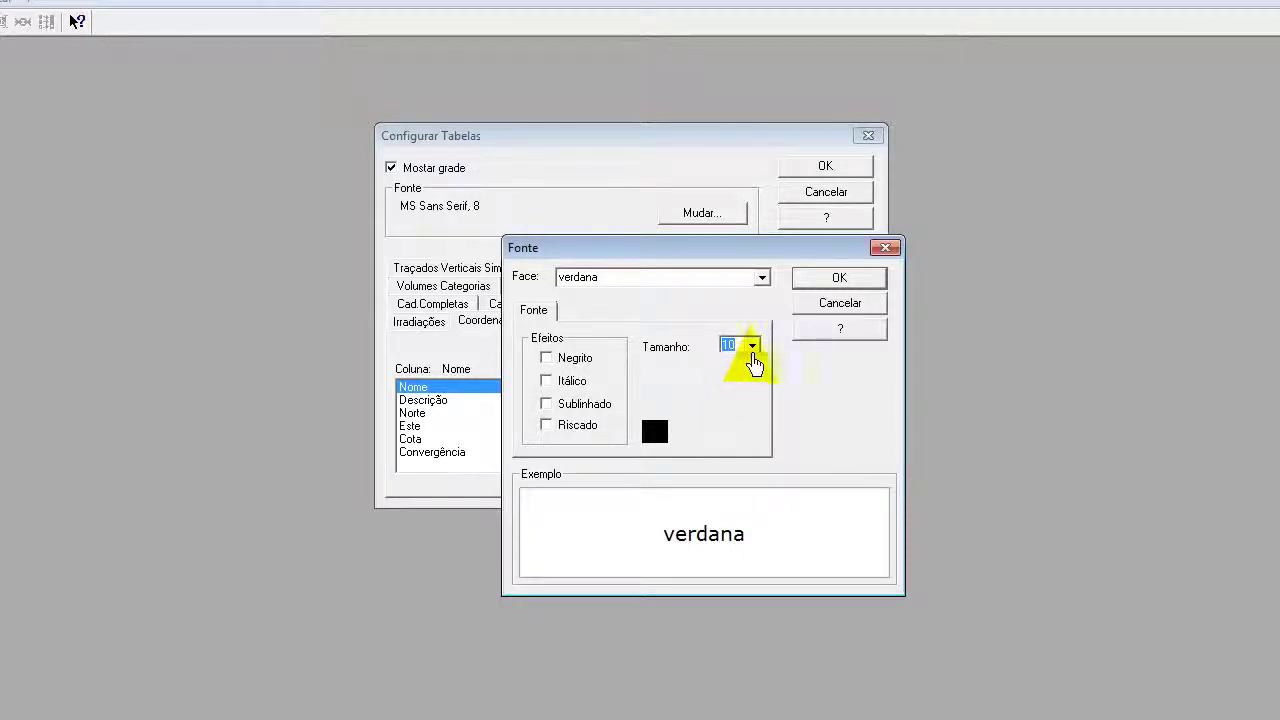
{"action": "left_click", "coordinate": [754, 363]}
{"action": "left_click", "coordinate": [754, 366]}
{"action": "left_click", "coordinate": [730, 365]}
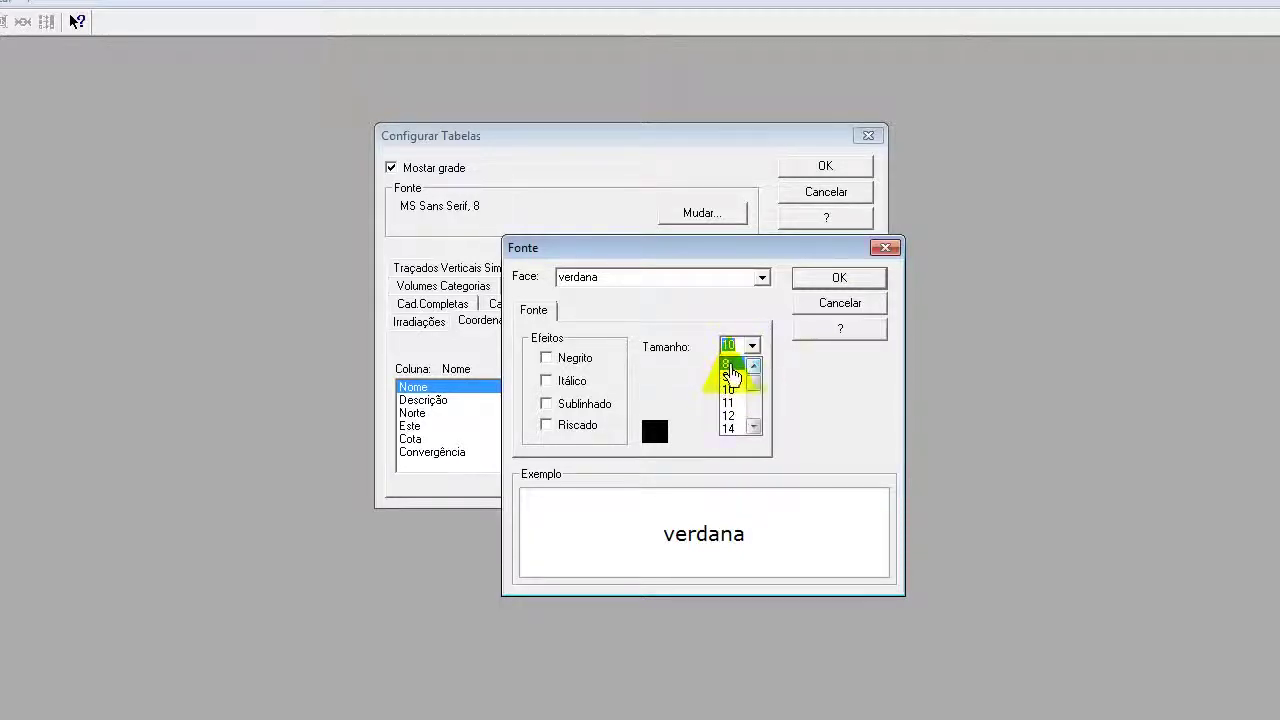
- Set the table font colour to cyan
{"action": "left_click", "coordinate": [655, 431]}
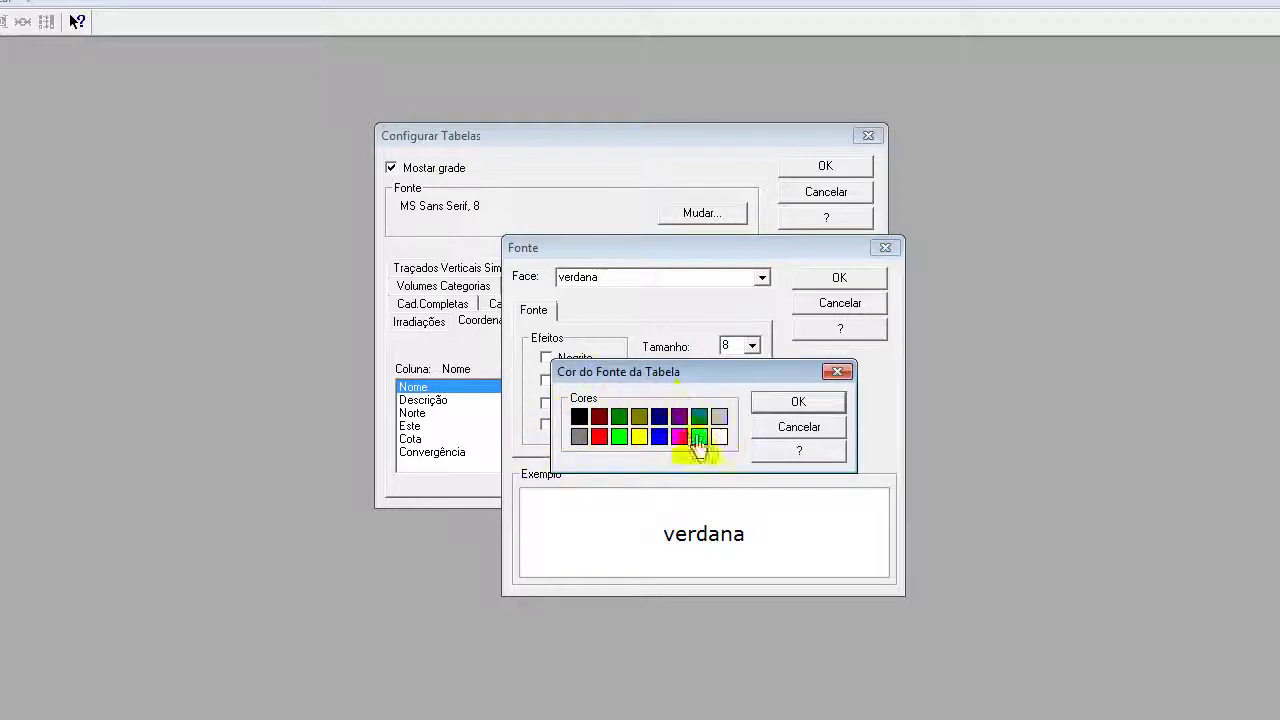
{"action": "left_click", "coordinate": [699, 436]}
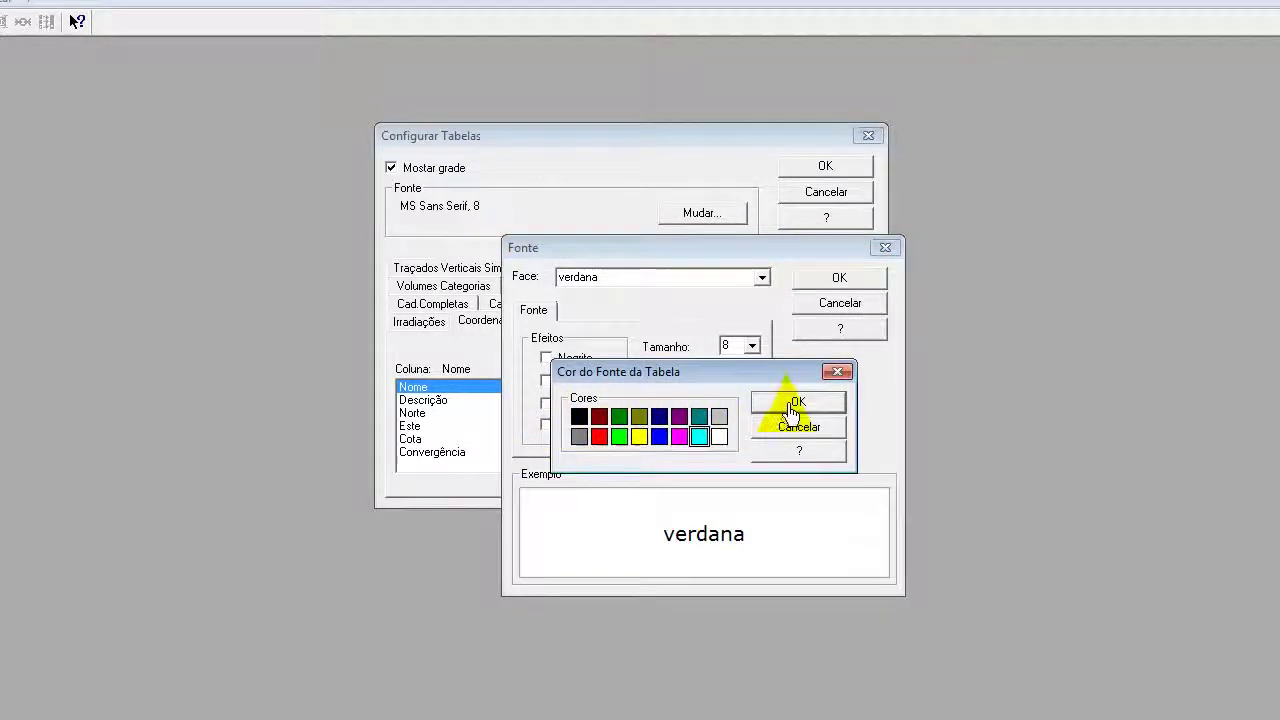
{"action": "left_click", "coordinate": [788, 406]}
- Set the table font colour to black and apply the font settings
{"action": "left_click", "coordinate": [655, 431]}
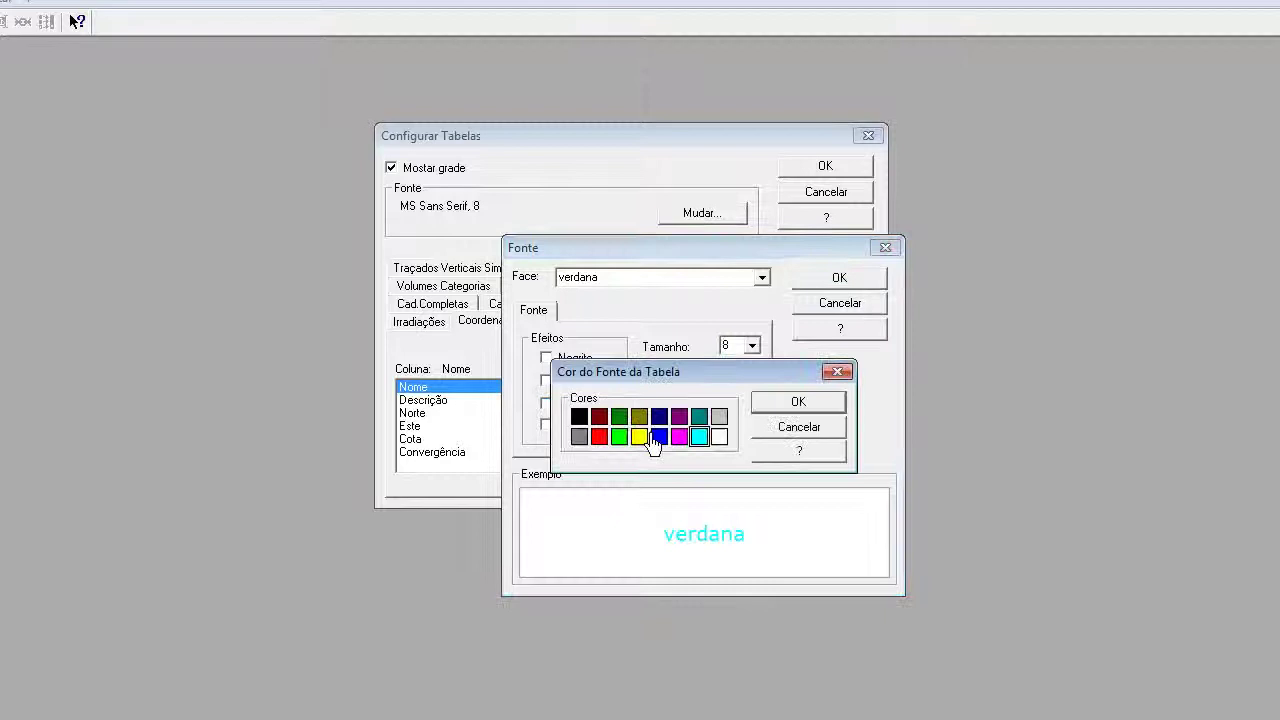
{"action": "left_click", "coordinate": [583, 420]}
{"action": "left_click", "coordinate": [797, 401]}
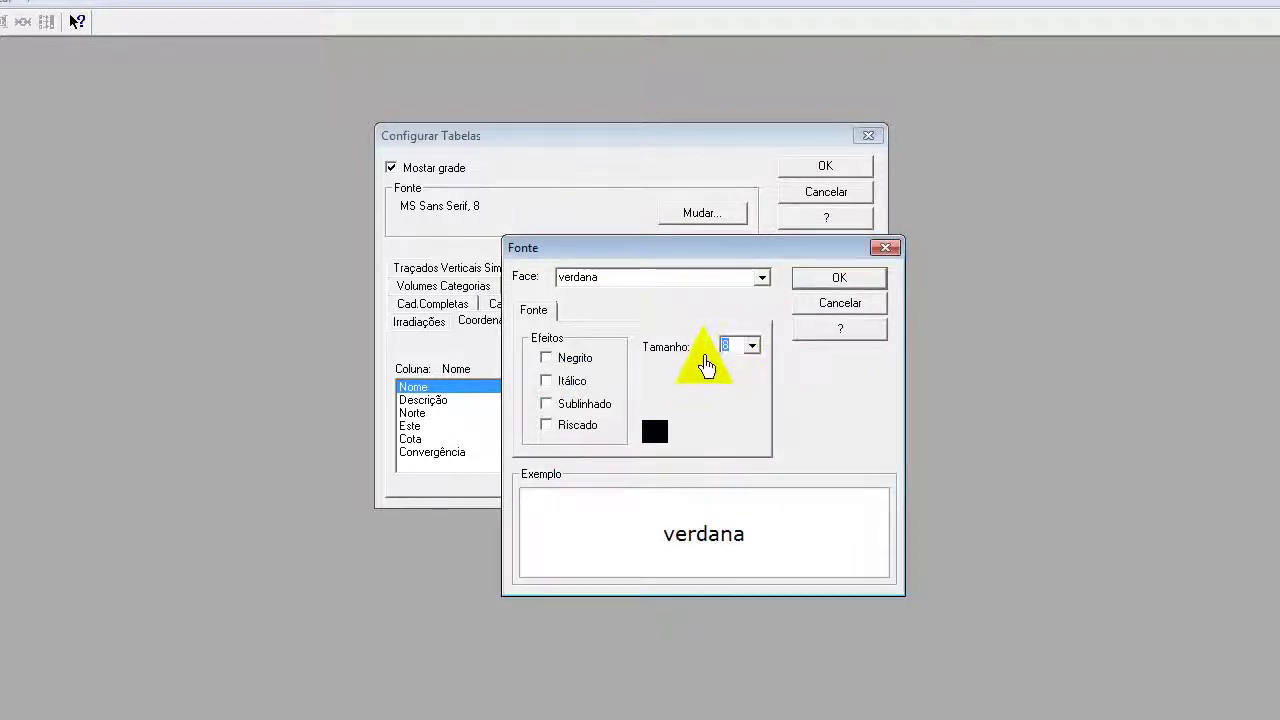
{"action": "left_click", "coordinate": [820, 283]}
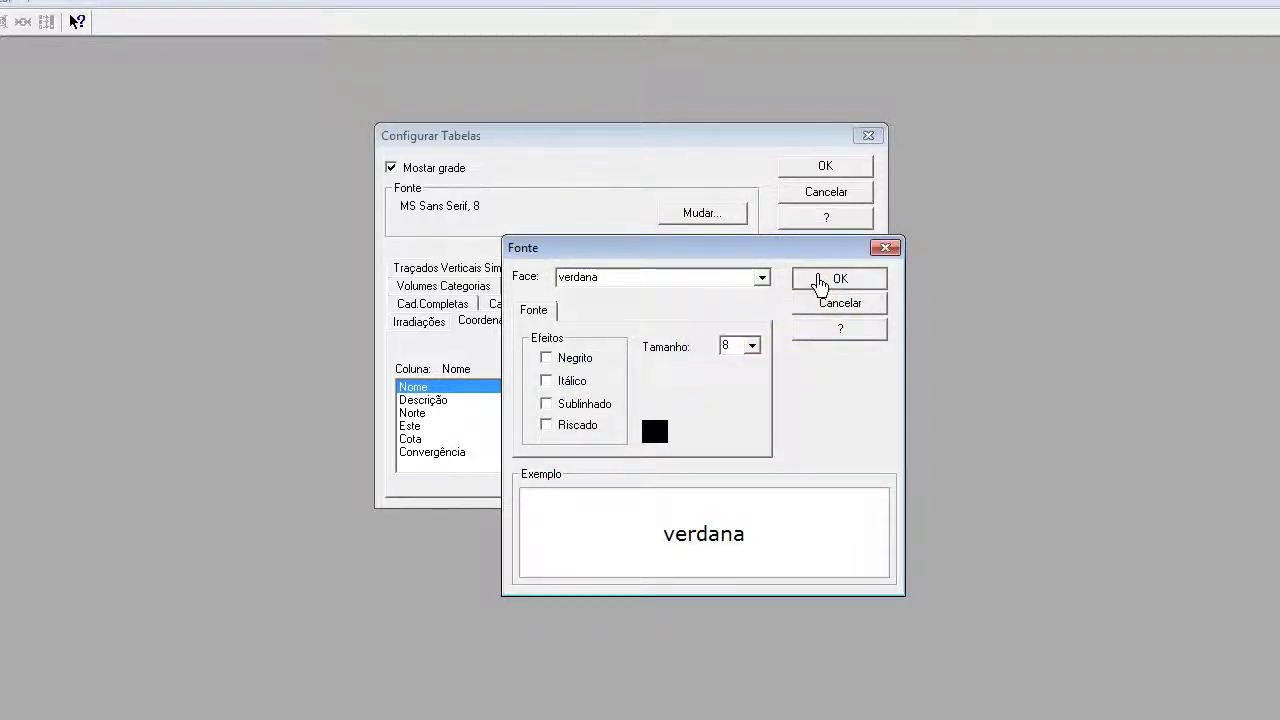
- Examine the Traçados Verticais Simples columns and the width and display settings of Área 1a, Volume 1a and Área 2a in Volumes Categorias
{"action": "left_click", "coordinate": [421, 270]}
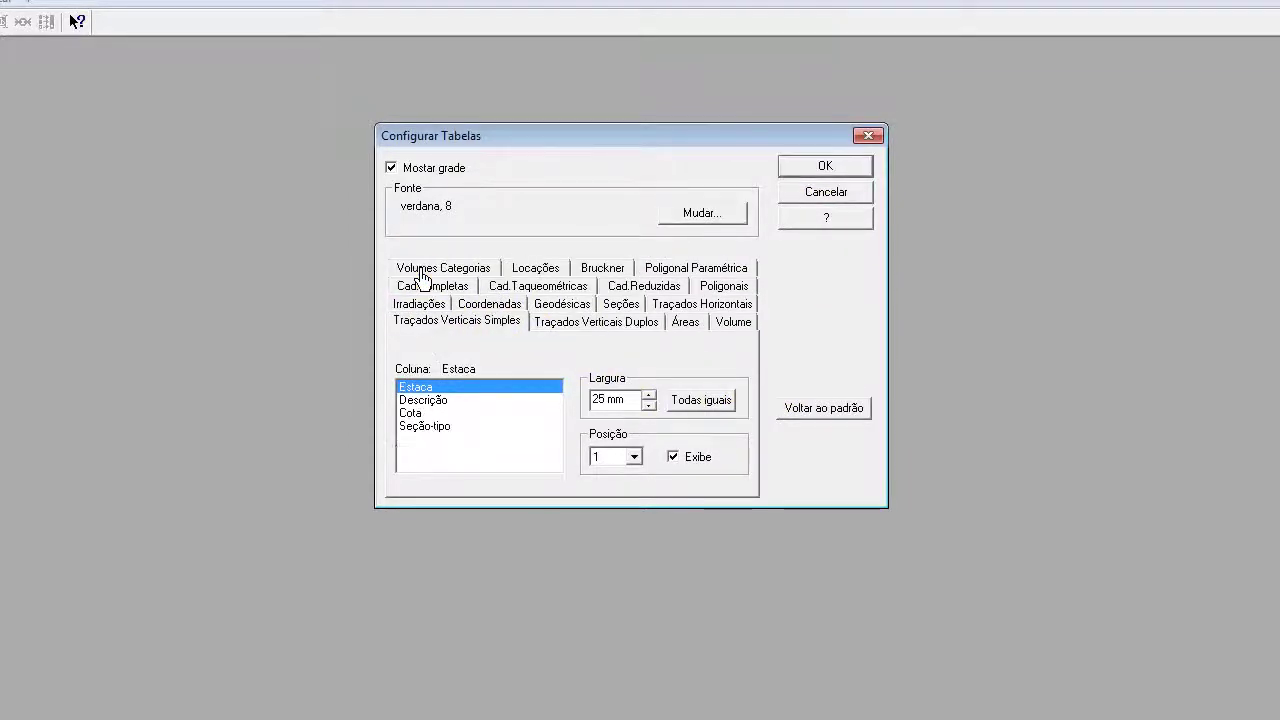
{"action": "left_click", "coordinate": [462, 273]}
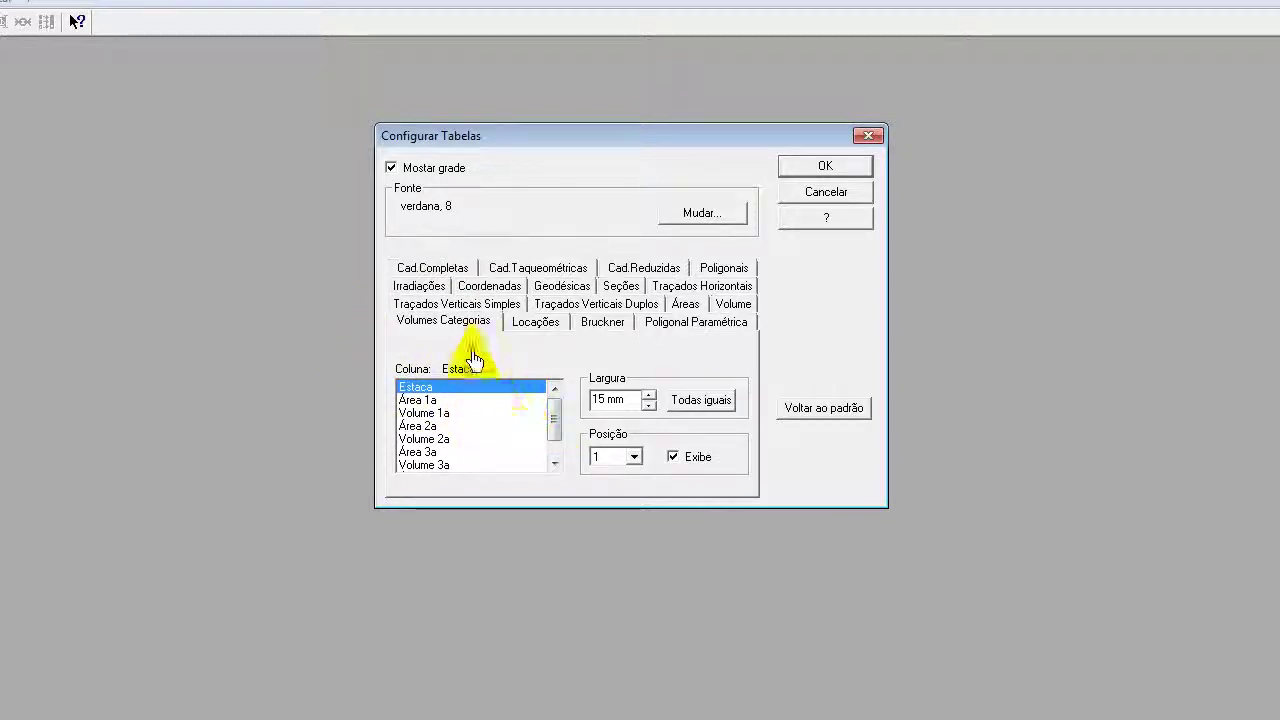
{"action": "left_click", "coordinate": [426, 401]}
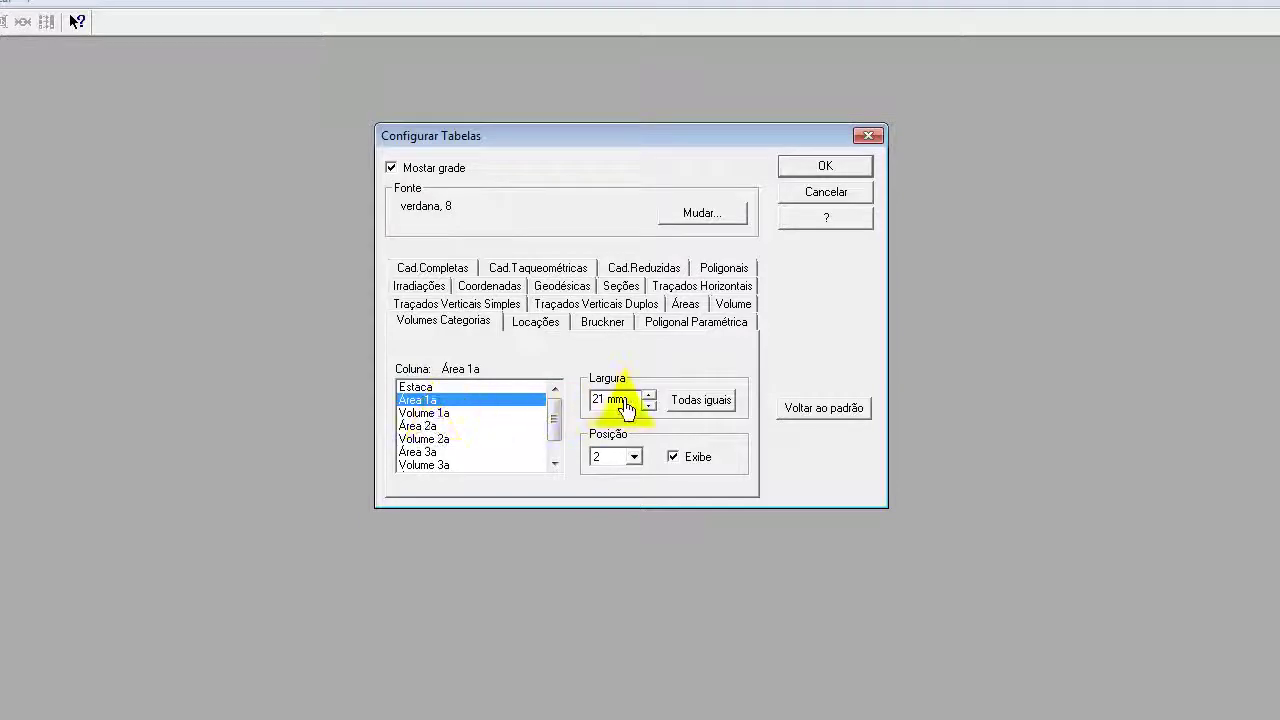
{"action": "left_click_drag", "start_coordinate": [630, 399], "coordinate": [563, 400]}
{"action": "left_click", "coordinate": [438, 413]}
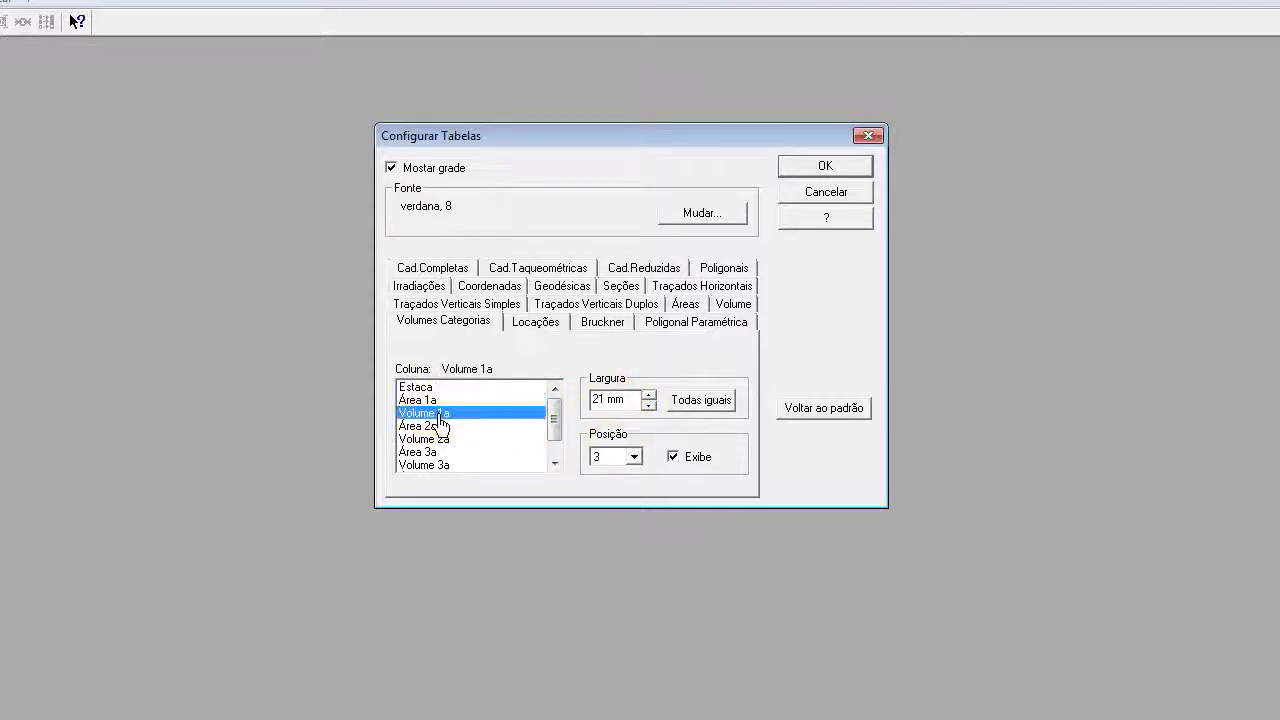
{"action": "left_click", "coordinate": [424, 426]}
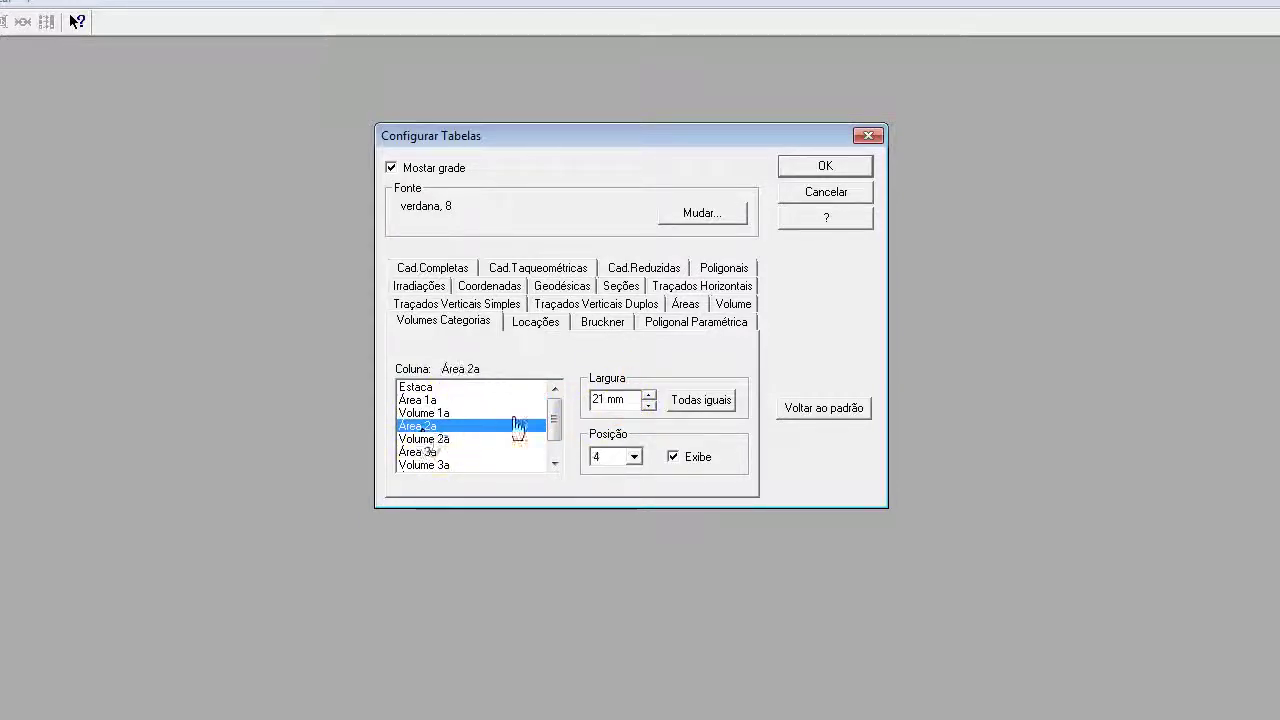
{"action": "left_click_drag", "start_coordinate": [628, 400], "coordinate": [604, 402]}
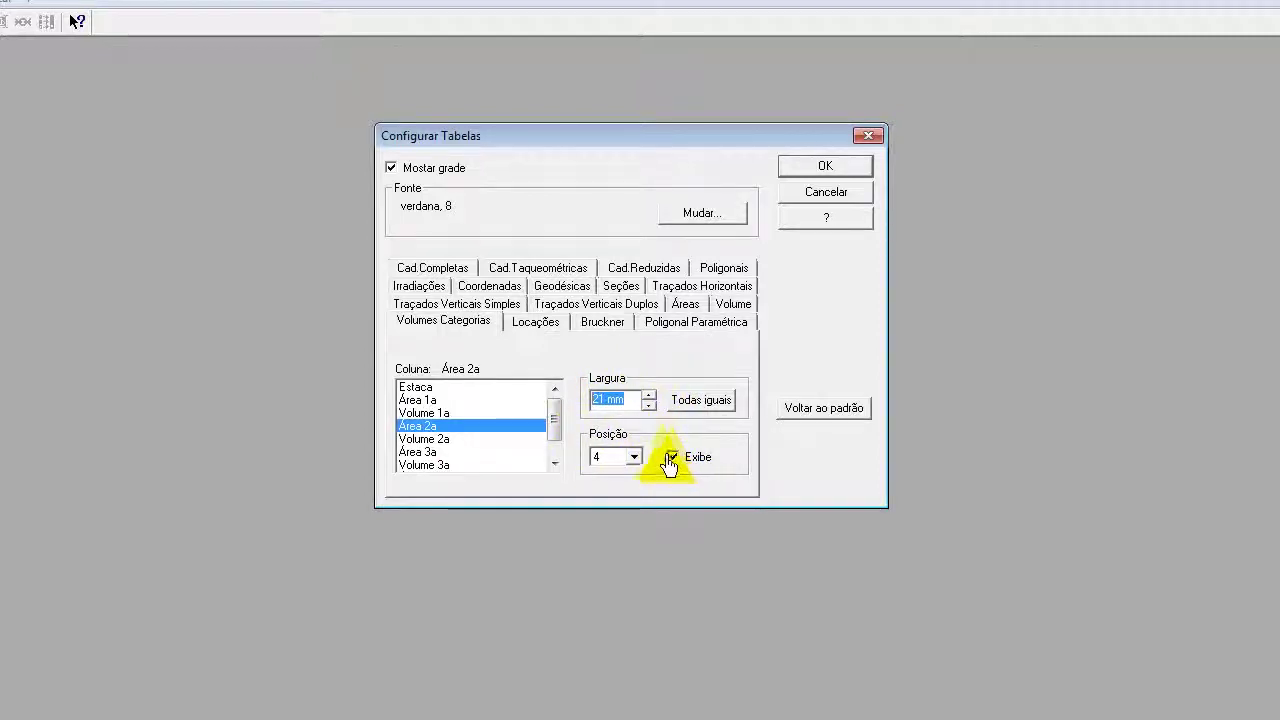
- Examine the width, position and display settings of the Nome and Delta Norte columns in the Locações table
{"action": "left_click", "coordinate": [527, 328]}
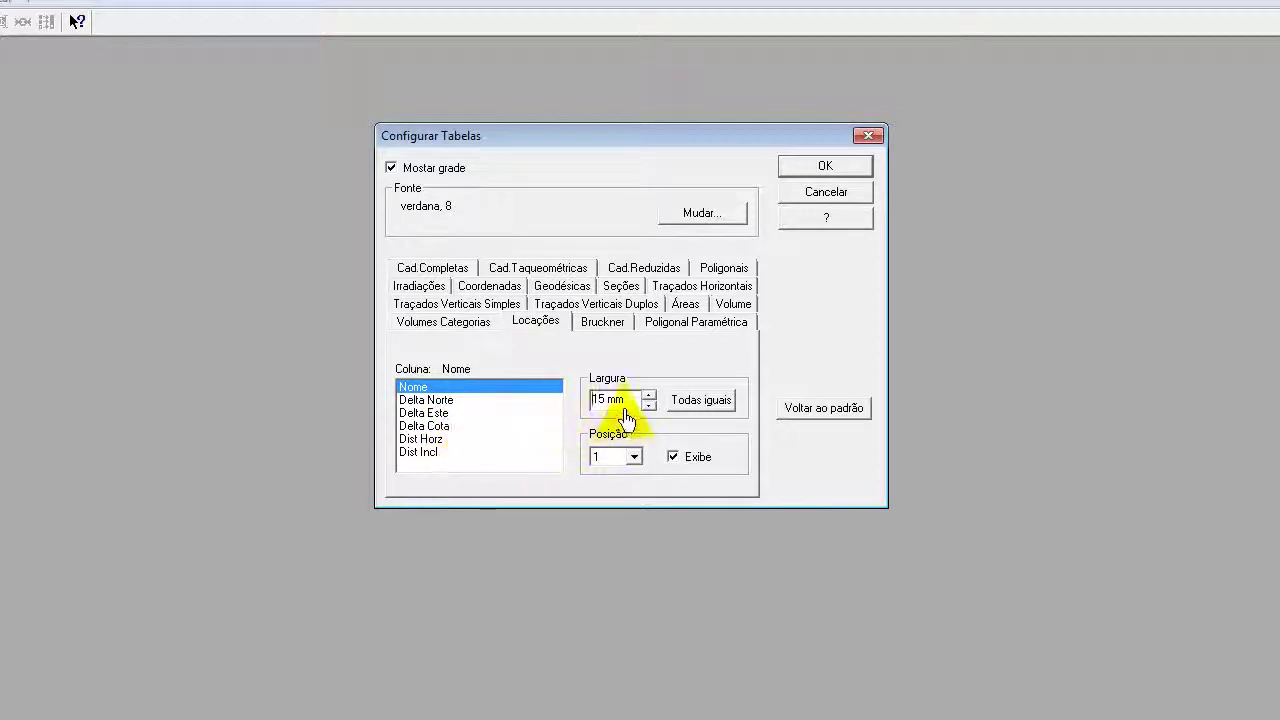
{"action": "left_click_drag", "start_coordinate": [635, 410], "coordinate": [593, 402]}
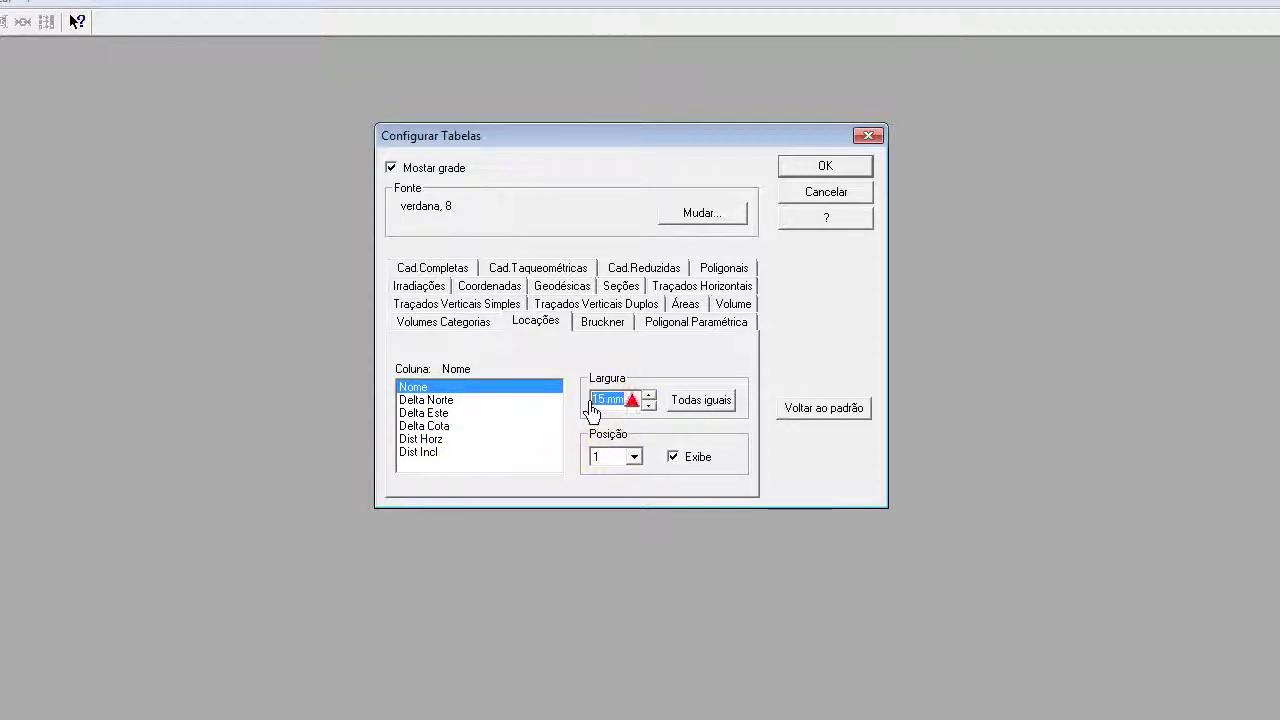
{"action": "left_click", "coordinate": [443, 401]}
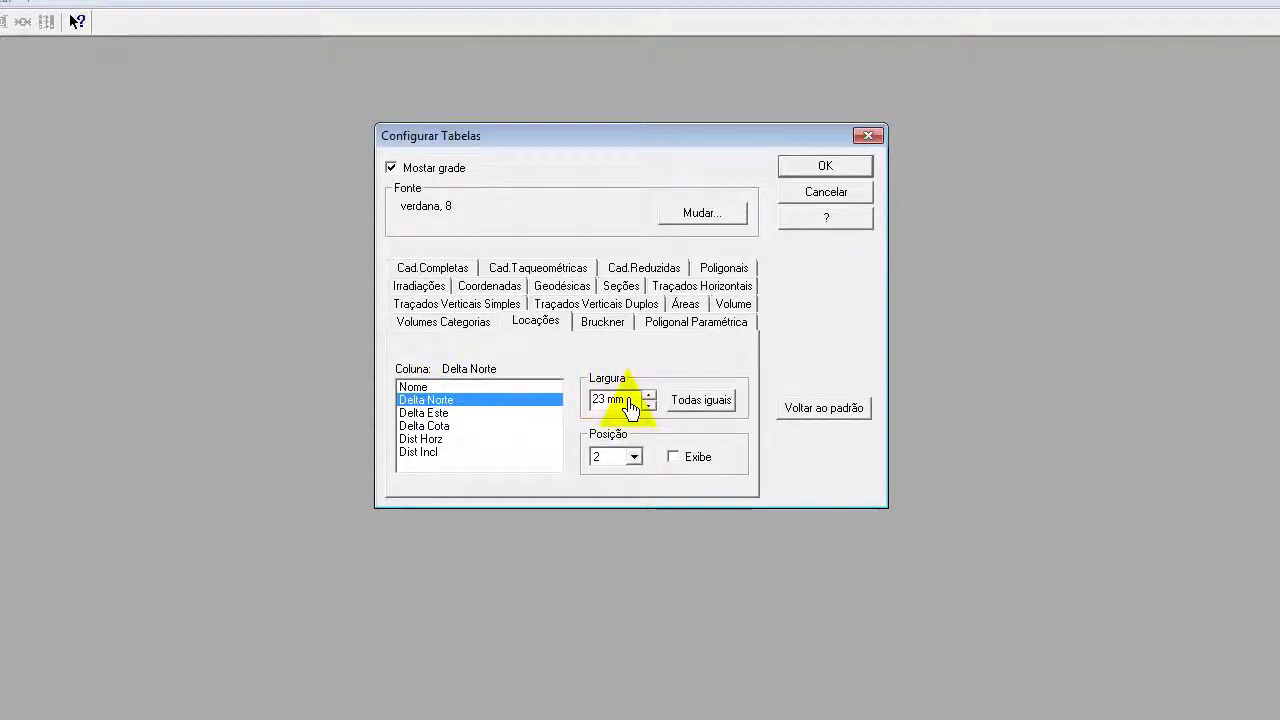
{"action": "left_click_drag", "start_coordinate": [636, 400], "coordinate": [592, 401]}
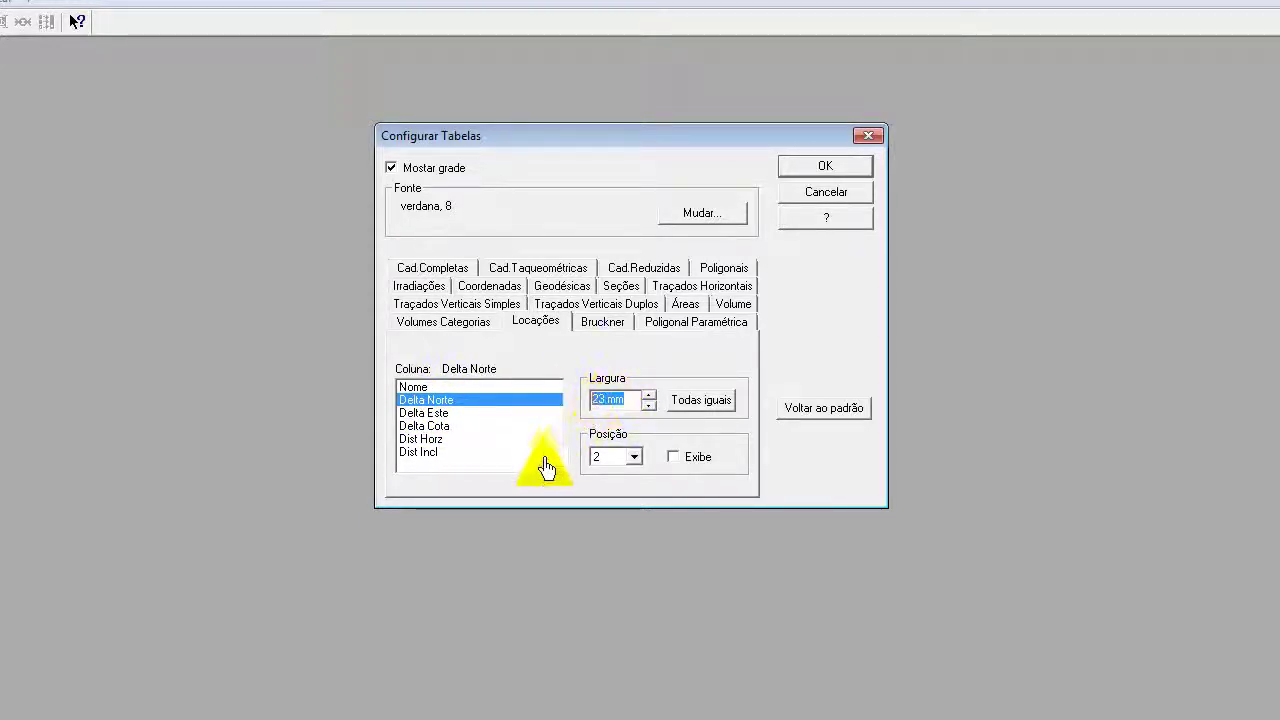
{"action": "left_click", "coordinate": [428, 387]}
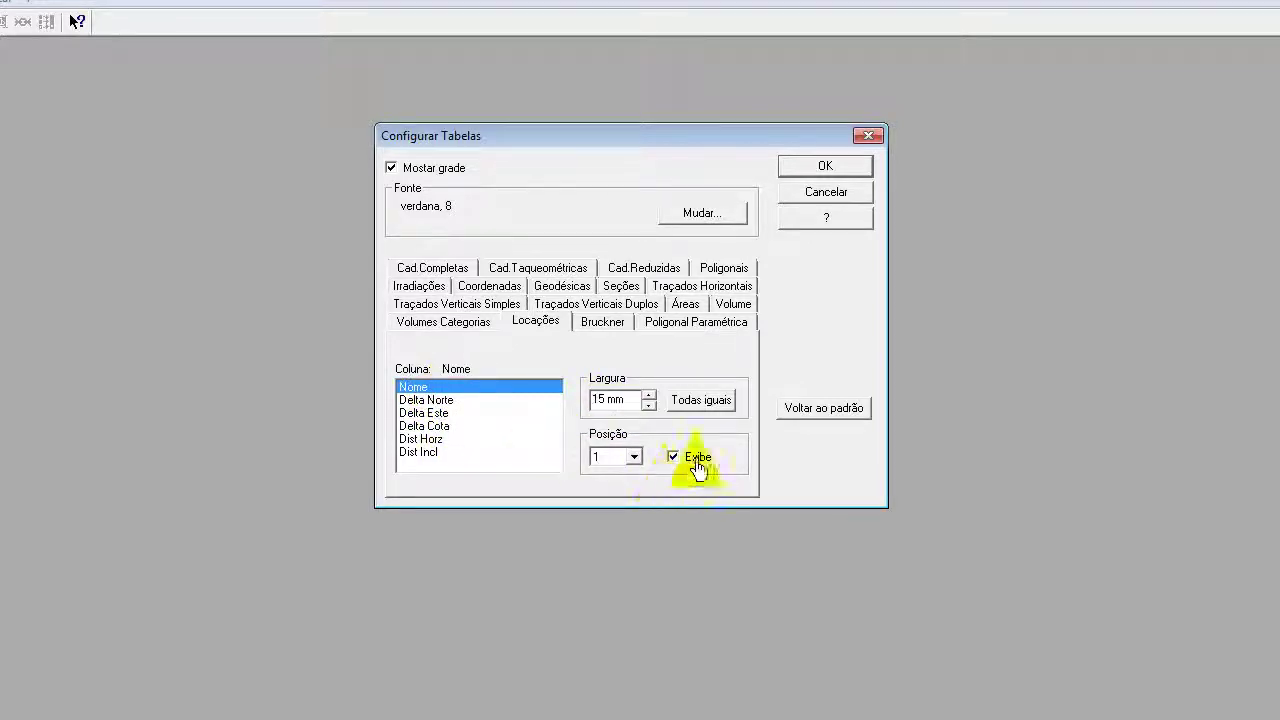
- Toggle the display option of the Delta Norte column in Locações off and on, and view the Seções column settings
{"action": "left_click", "coordinate": [430, 401]}
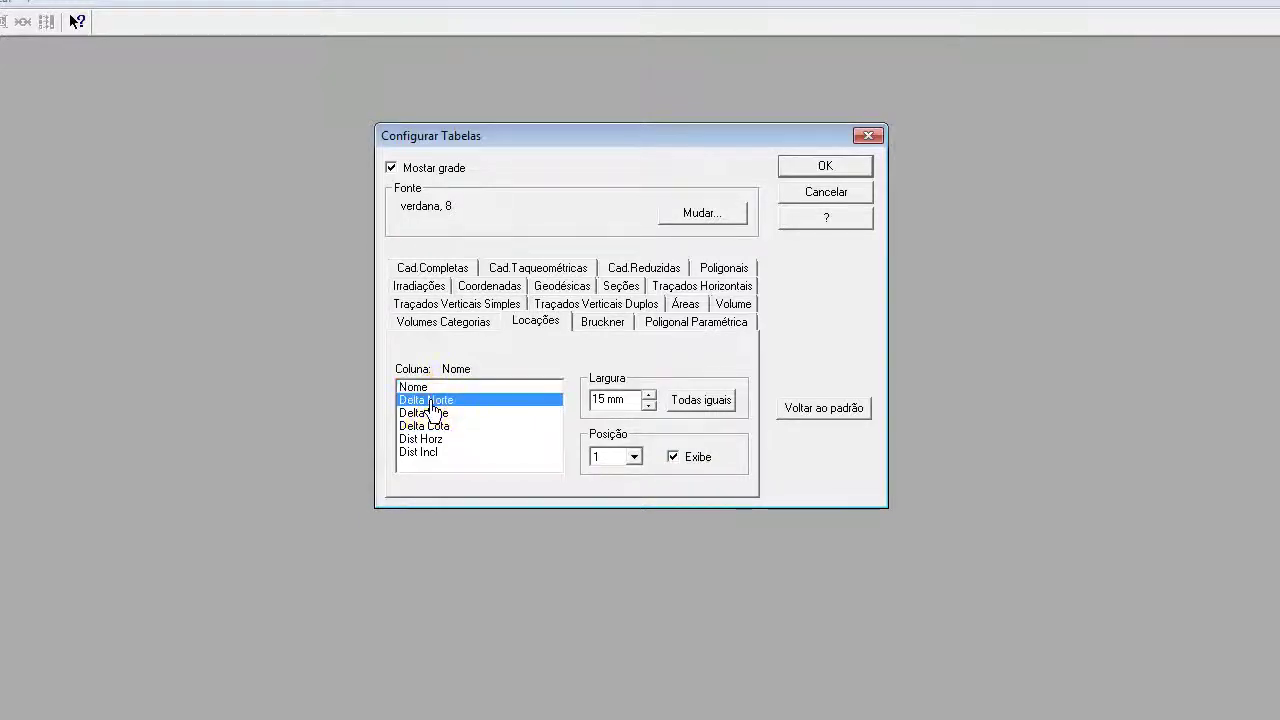
{"action": "left_click", "coordinate": [674, 459]}
{"action": "left_click", "coordinate": [675, 459]}
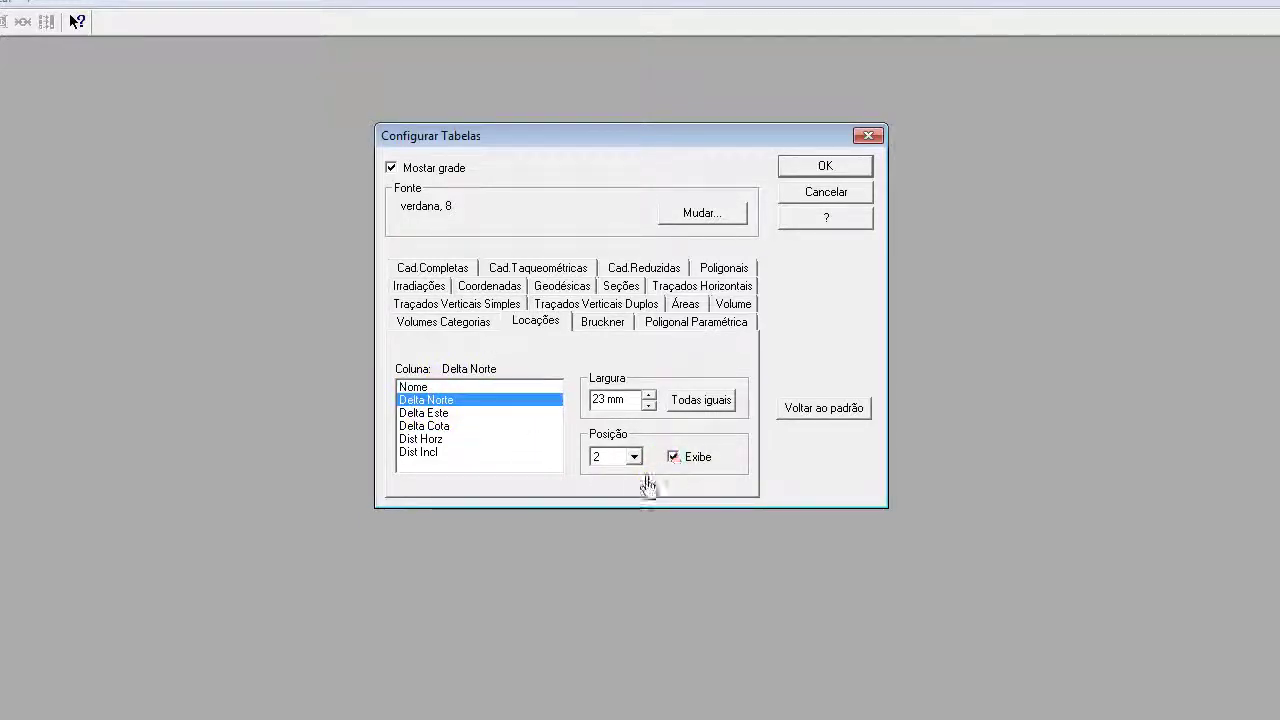
{"action": "left_click", "coordinate": [618, 289]}
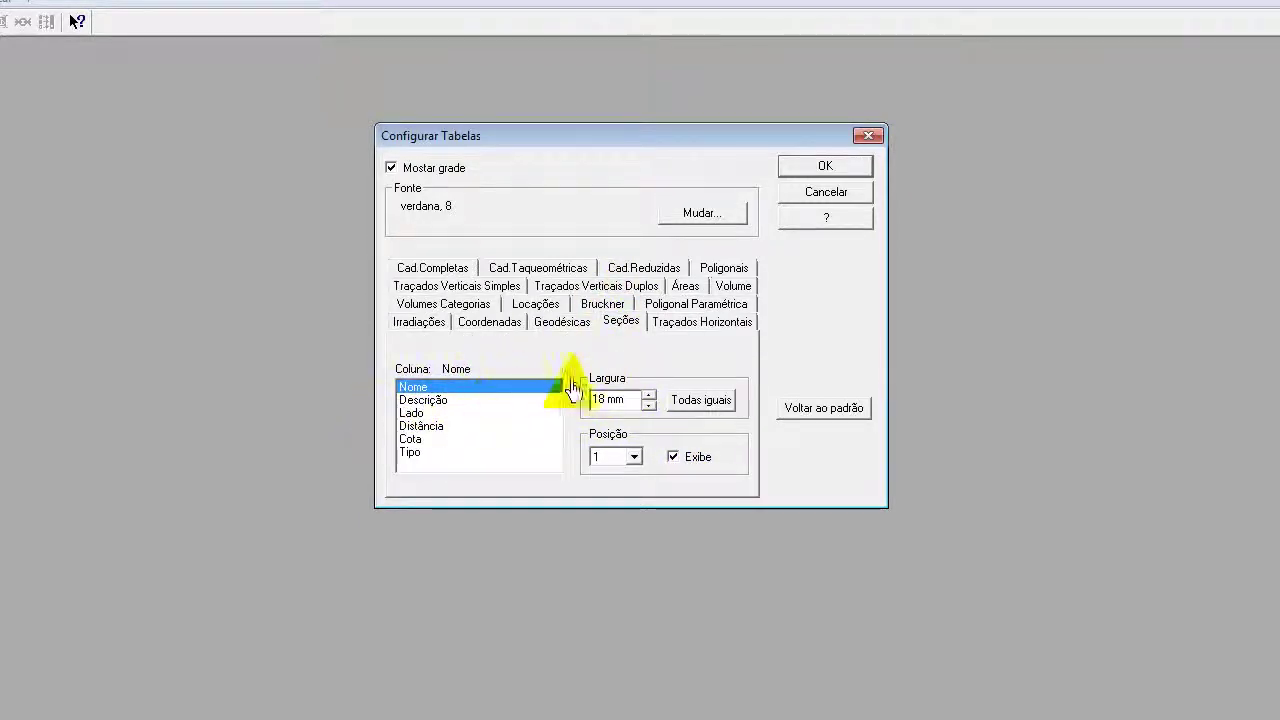
- Examine the Poligonais column list and its position options, and view the columns of Áreas and Poligonal Paramétrica
{"action": "left_click", "coordinate": [724, 268]}
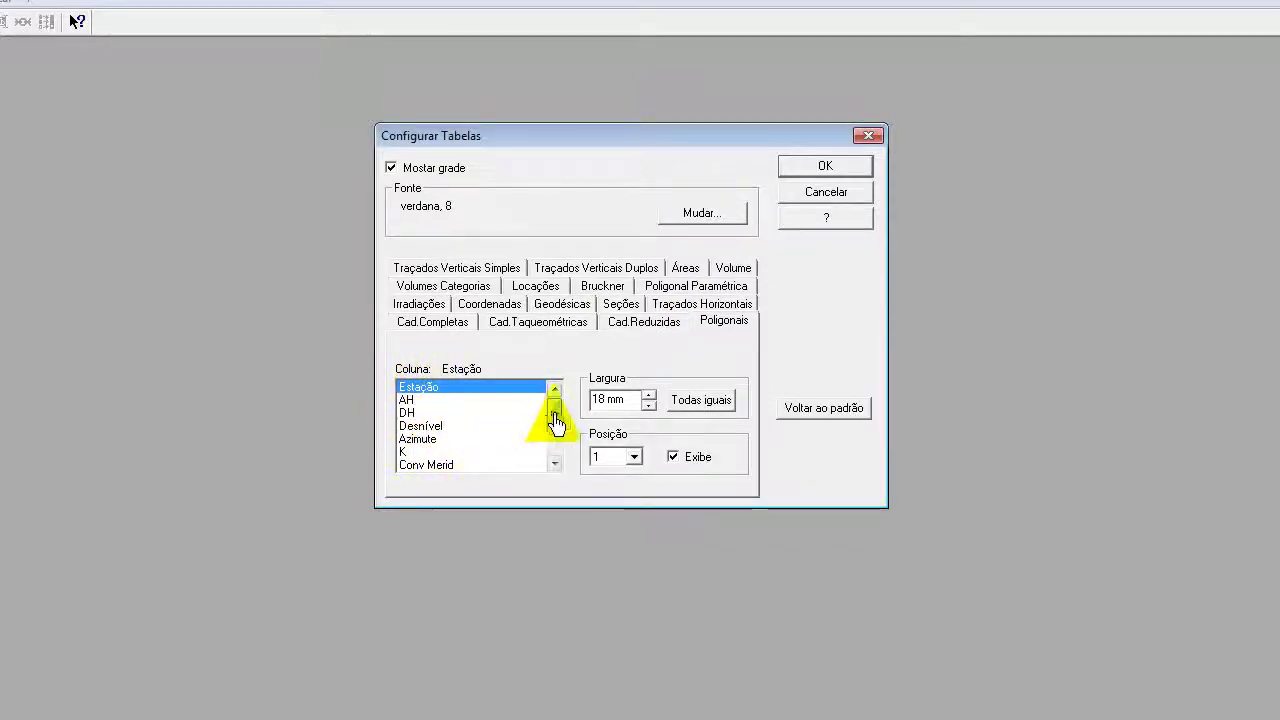
{"action": "left_click_drag", "start_coordinate": [555, 420], "coordinate": [555, 450]}
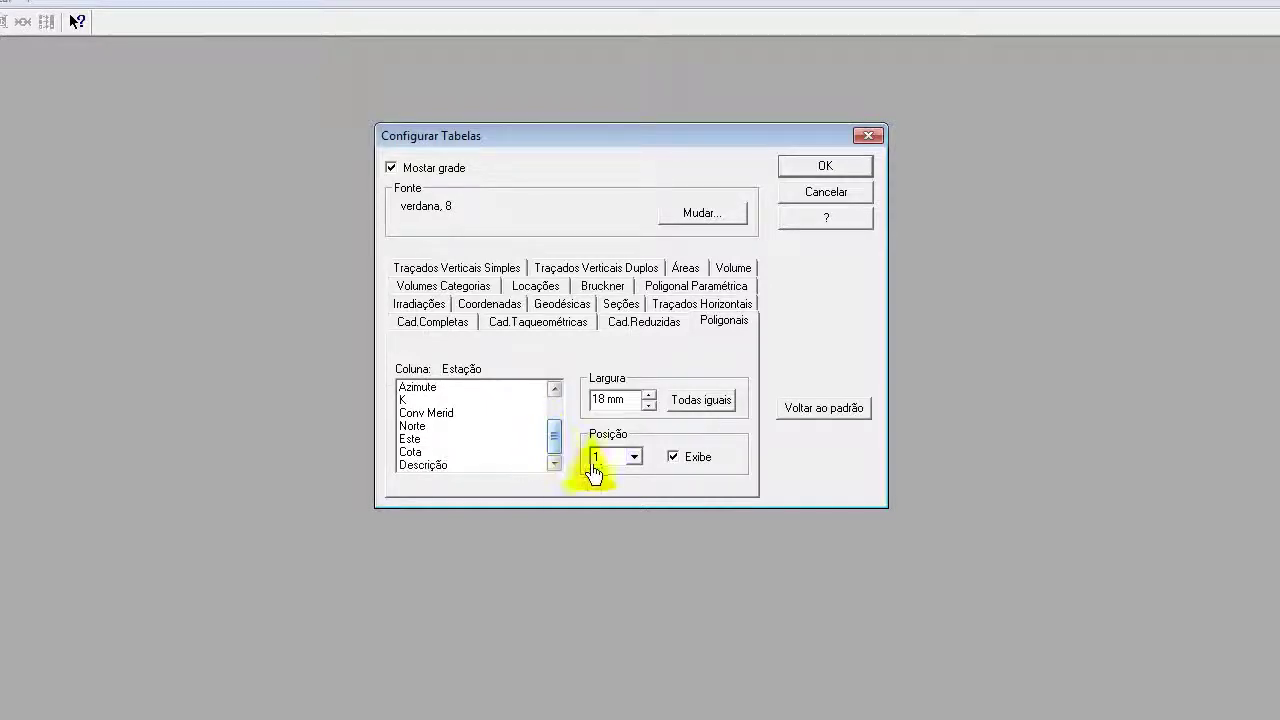
{"action": "left_click", "coordinate": [604, 457]}
{"action": "mouse_move", "coordinate": [633, 495]}
{"action": "left_mouse_down"}
{"action": "mouse_move", "coordinate": [634, 518]}
{"action": "mouse_move", "coordinate": [636, 488]}
{"action": "left_mouse_up"}
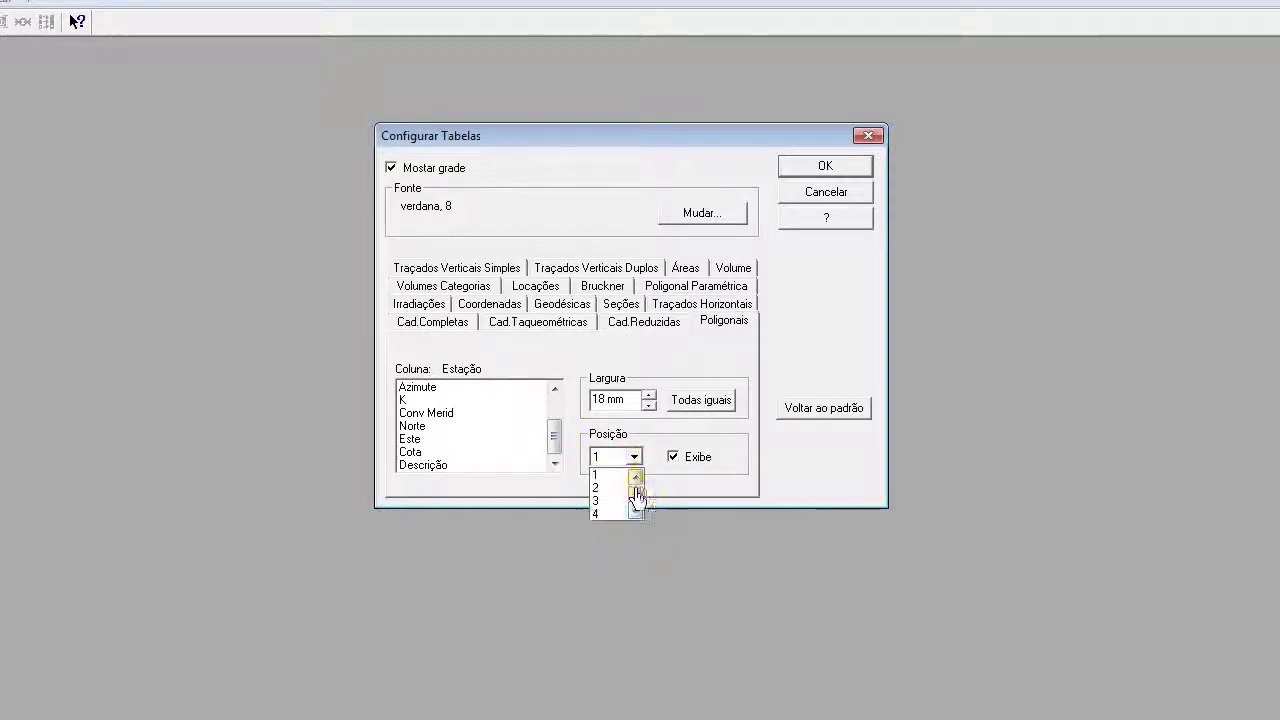
{"action": "left_click", "coordinate": [557, 415]}
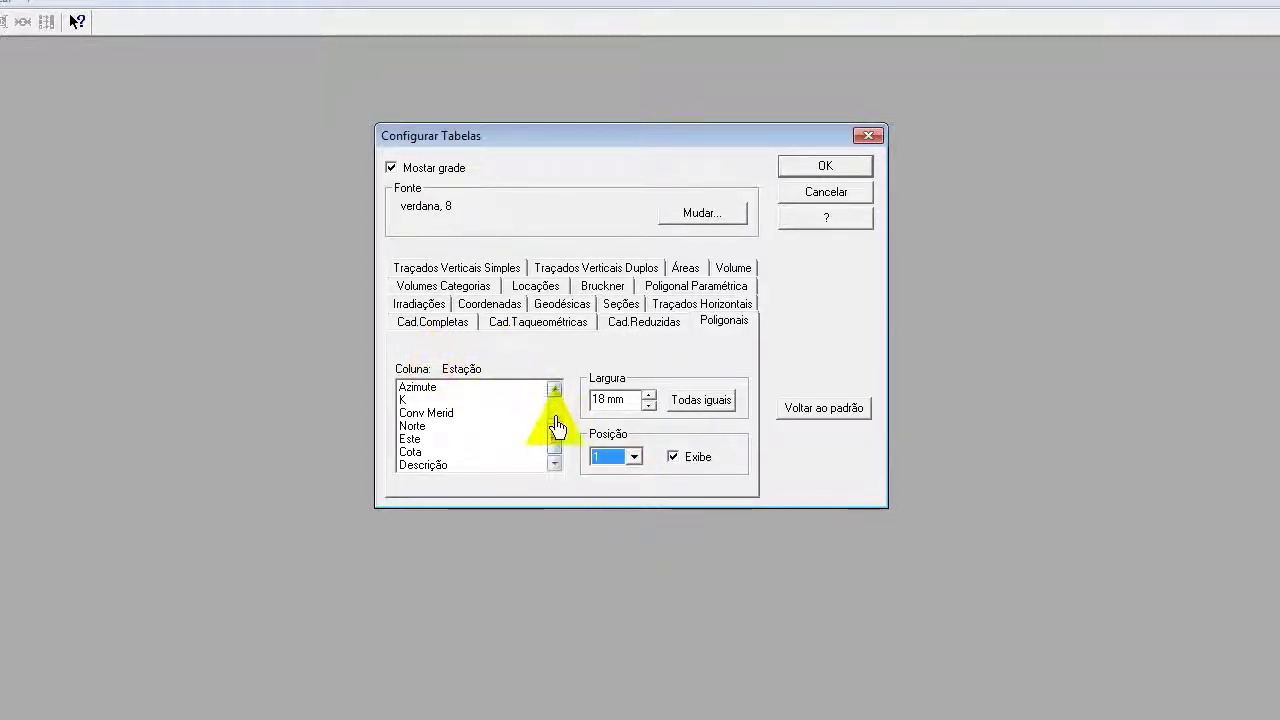
{"action": "left_click", "coordinate": [555, 420]}
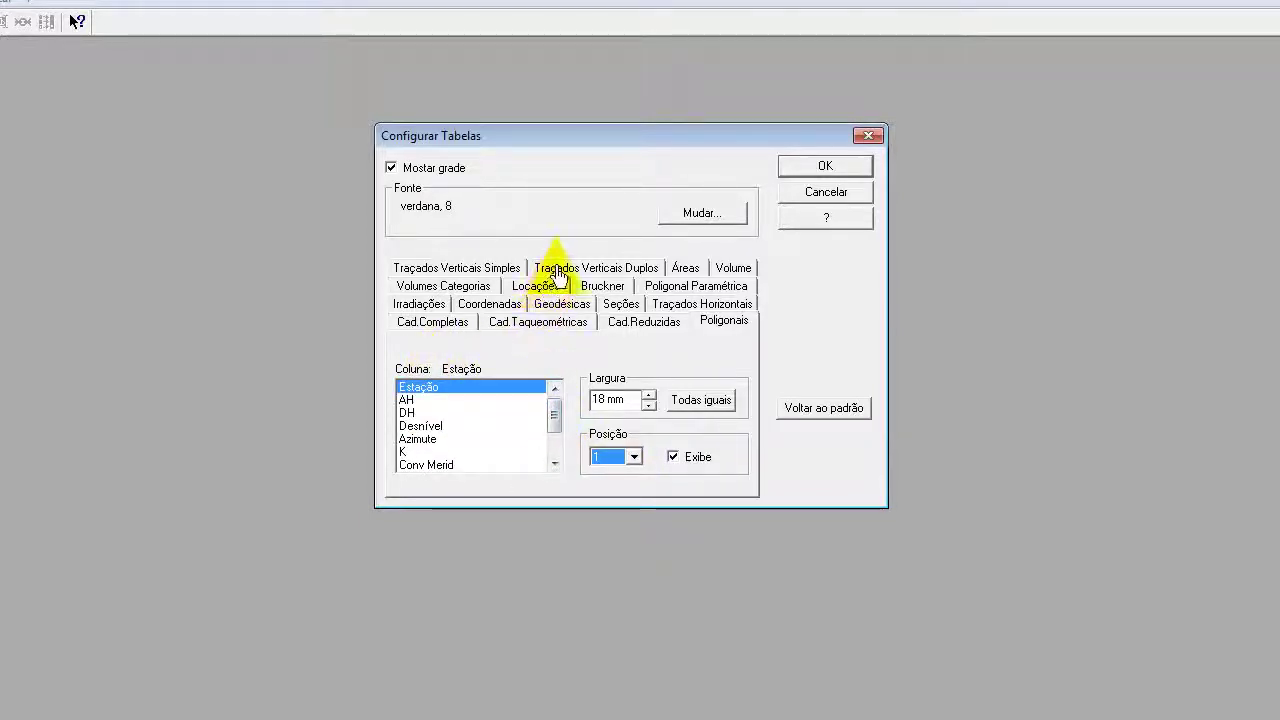
{"action": "left_click", "coordinate": [685, 268]}
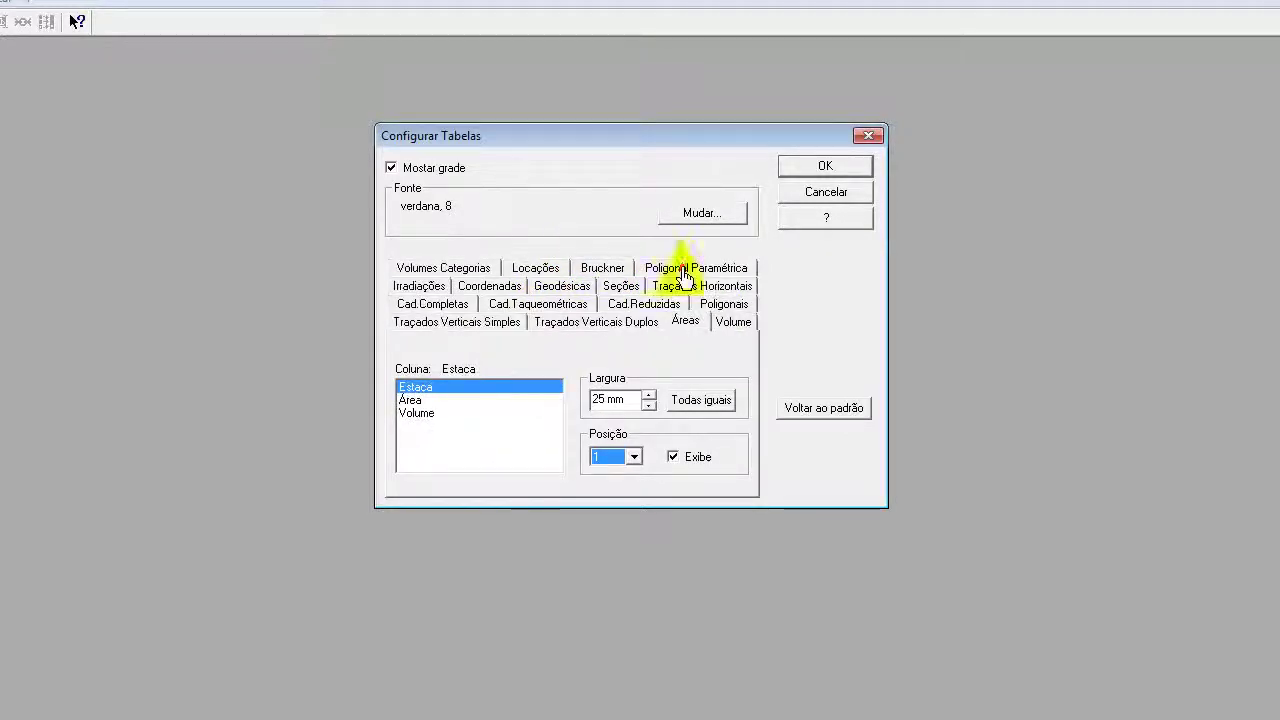
{"action": "left_click", "coordinate": [722, 270]}
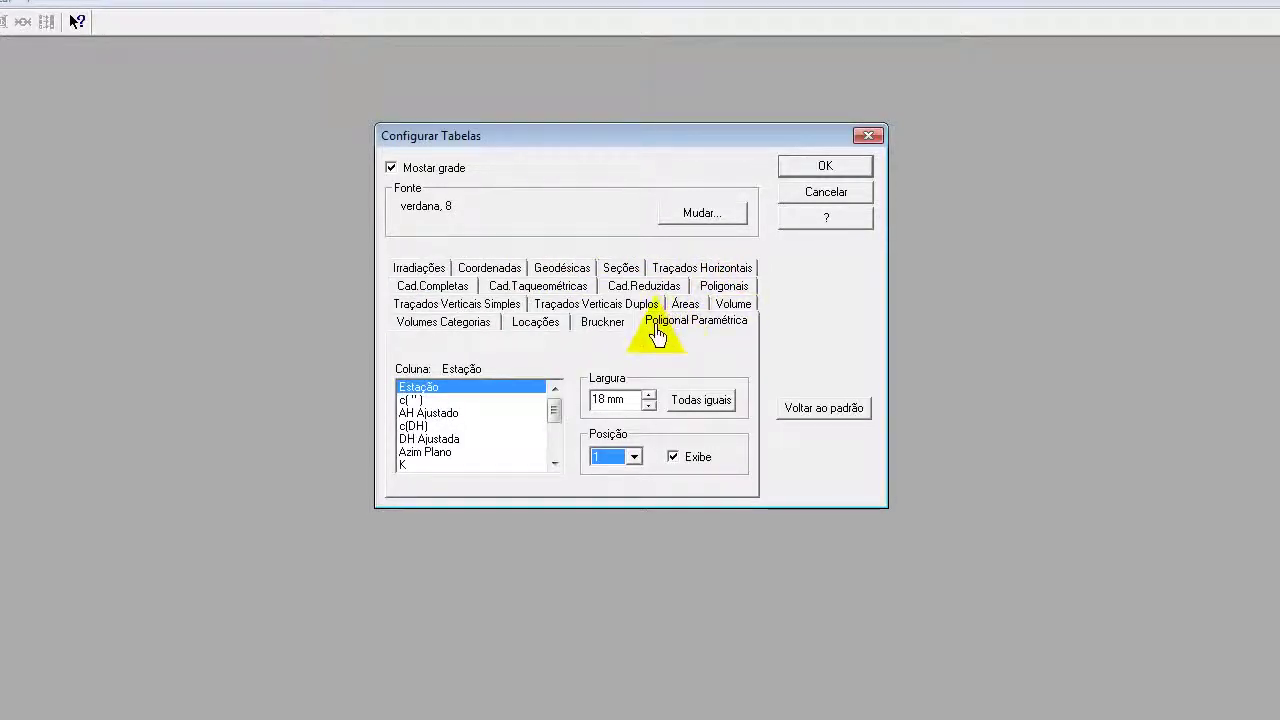
- Examine the Bruckner table's columns and position options, and close the table configuration without applying it
{"action": "left_click", "coordinate": [599, 326]}
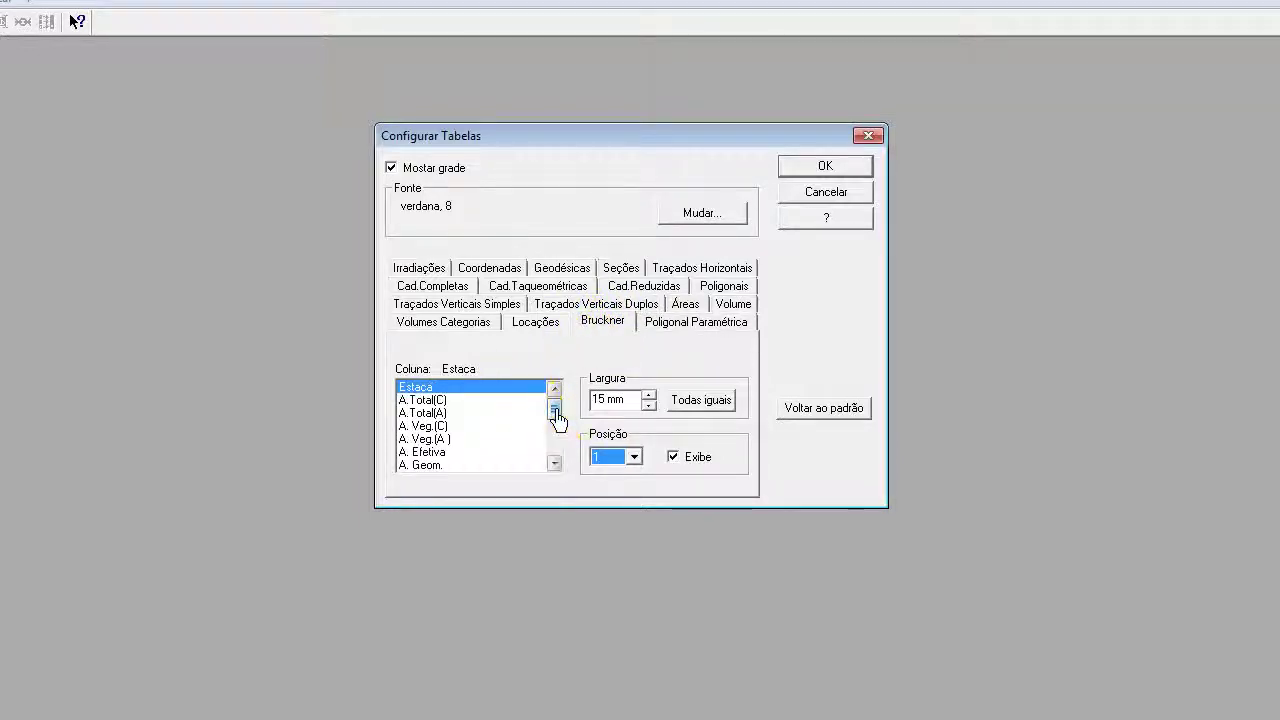
{"action": "left_click_drag", "start_coordinate": [556, 415], "coordinate": [562, 458]}
{"action": "left_click", "coordinate": [632, 459]}
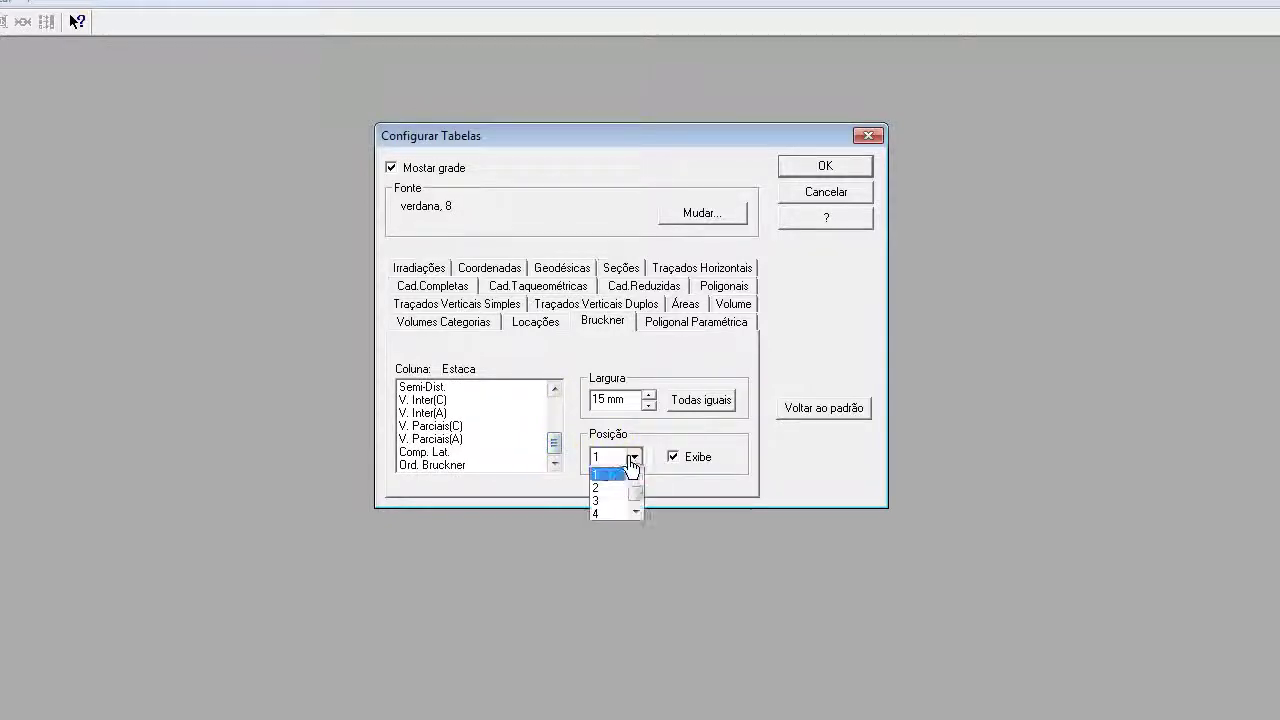
{"action": "left_click_drag", "start_coordinate": [634, 493], "coordinate": [635, 514]}
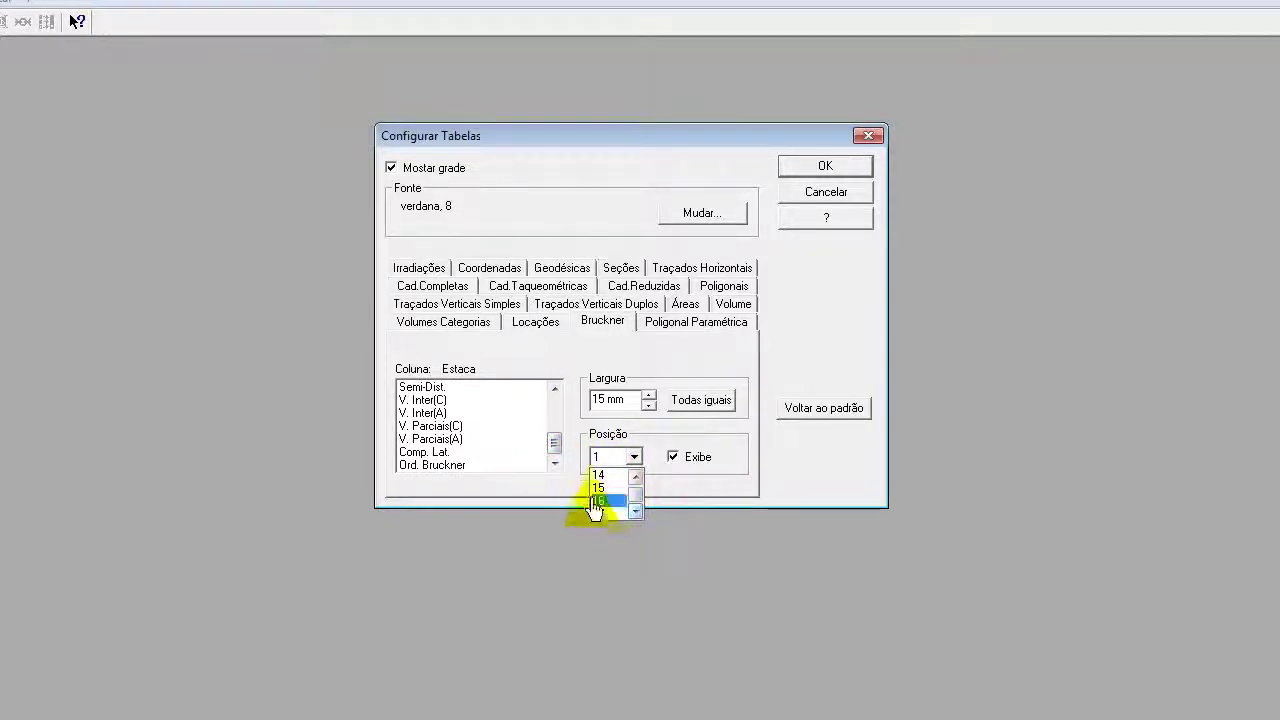
{"action": "left_click", "coordinate": [563, 447]}
{"action": "left_click_drag", "start_coordinate": [563, 447], "coordinate": [557, 383]}
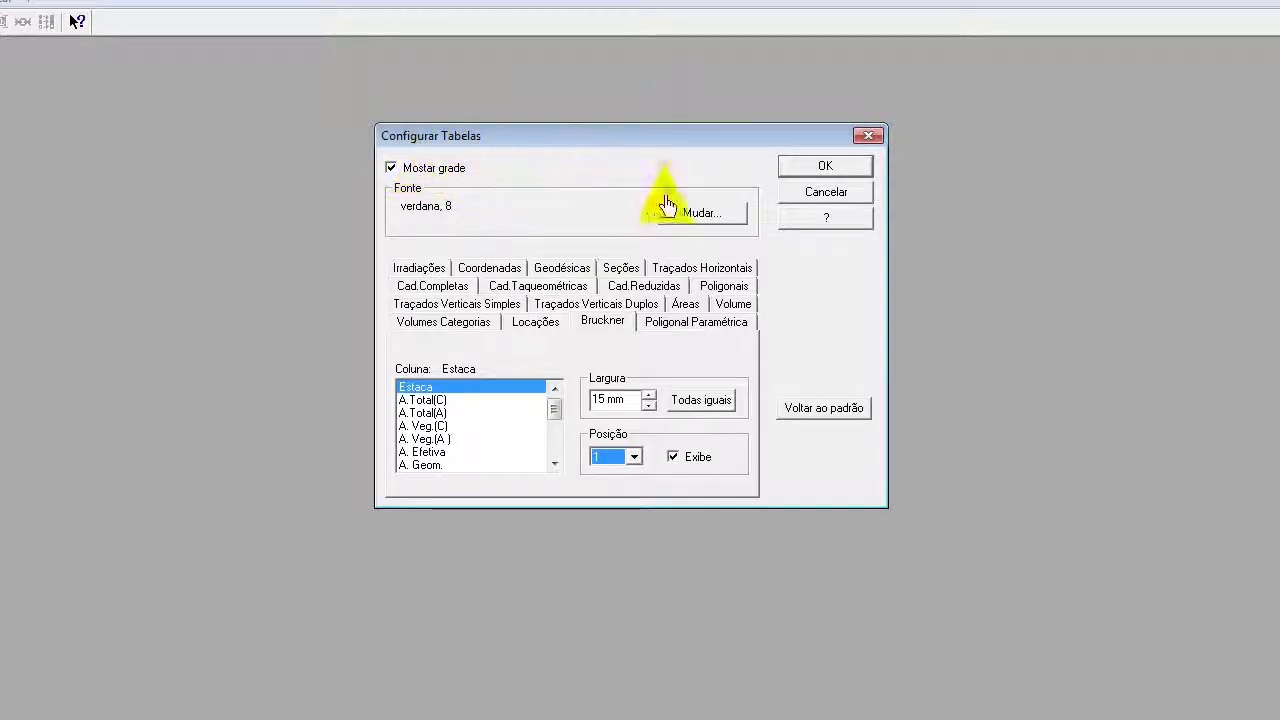
{"action": "left_click", "coordinate": [798, 188]}
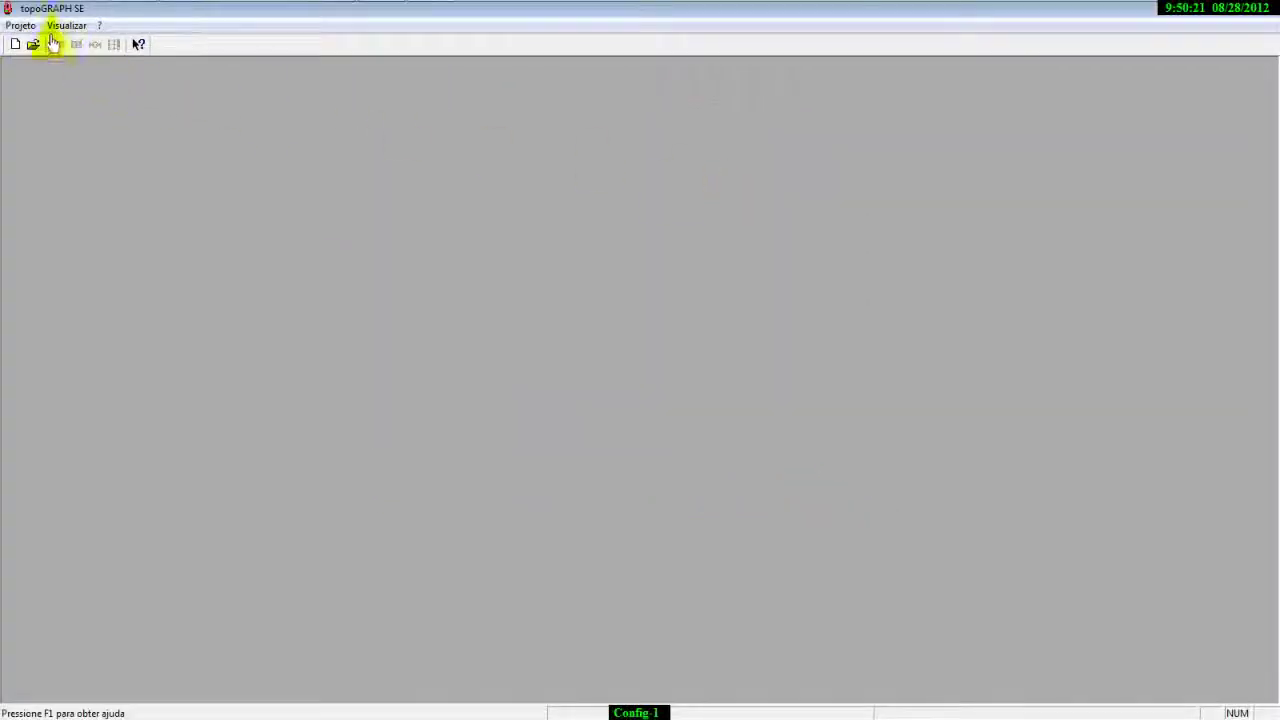
- Open the Vista Gráfica configuration and show its Coordenadas settings
{"action": "left_click", "coordinate": [22, 25]}
{"action": "mouse_move", "coordinate": [115, 86]}
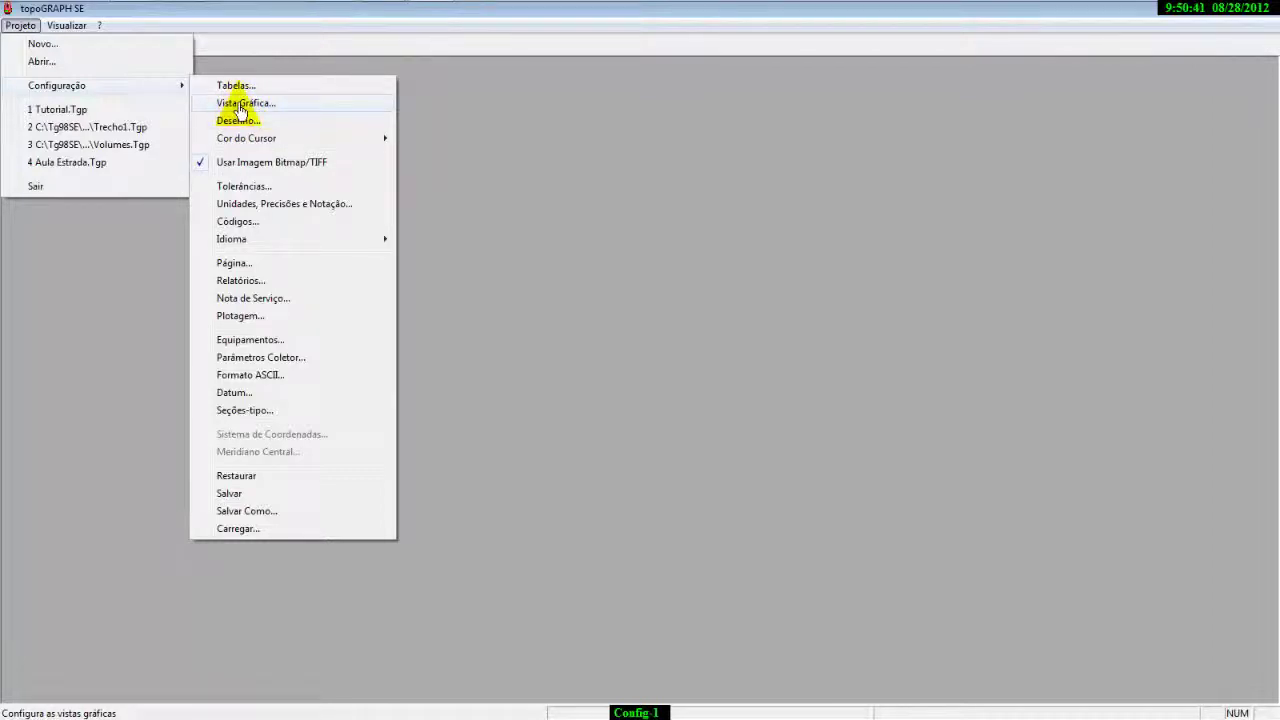
{"action": "left_click", "coordinate": [241, 105]}
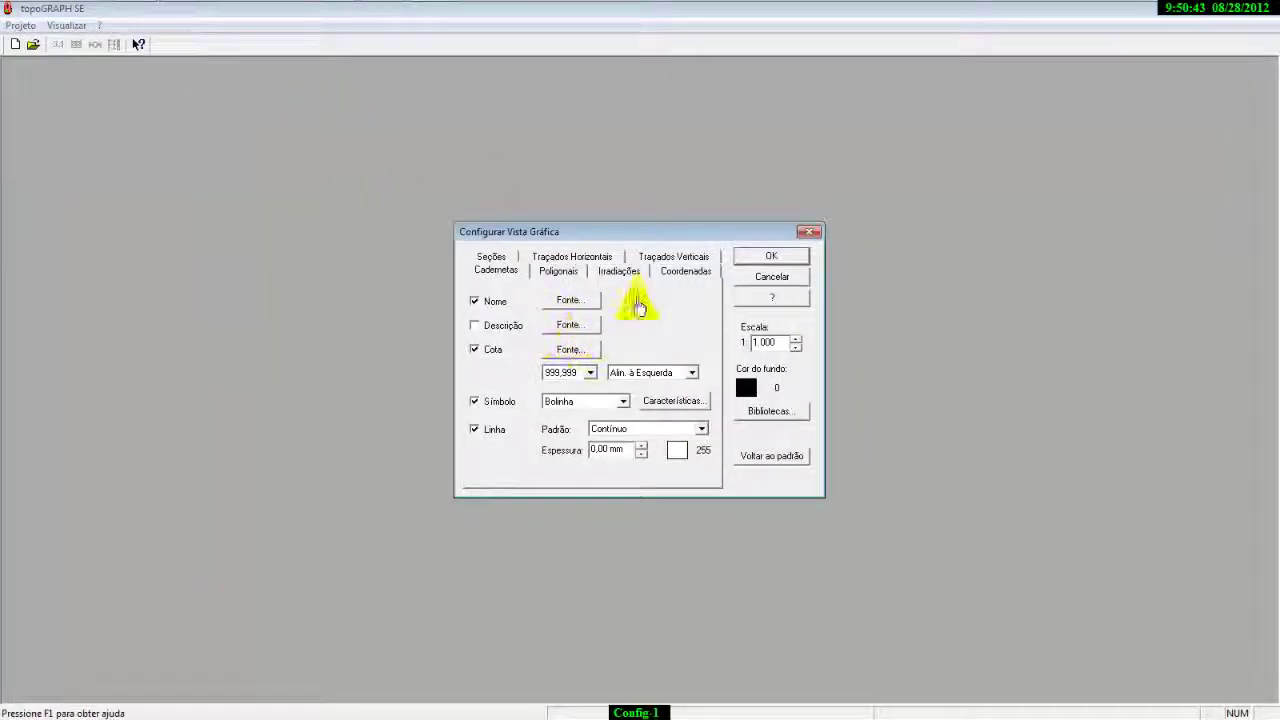
{"action": "left_click", "coordinate": [678, 278]}
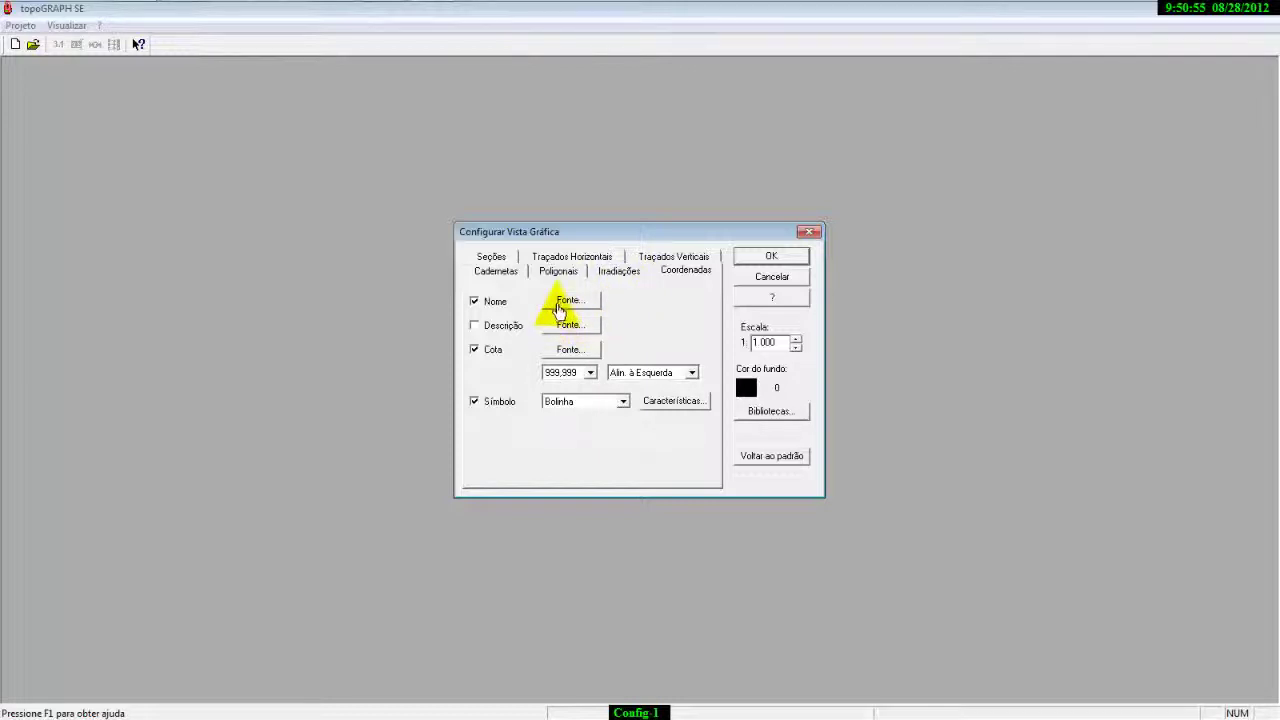
- Open the Nome font settings for Coordenadas and examine the displacement and alignment options
{"action": "left_click", "coordinate": [565, 302]}
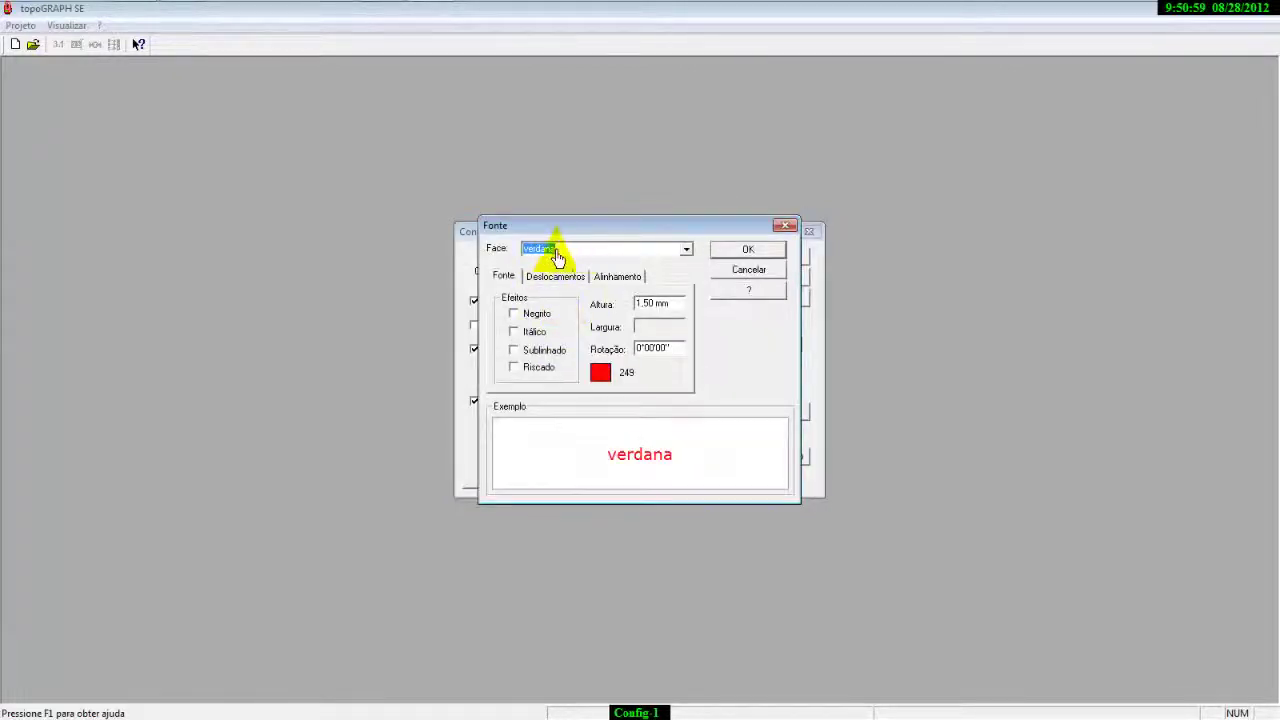
{"action": "left_click", "coordinate": [555, 277]}
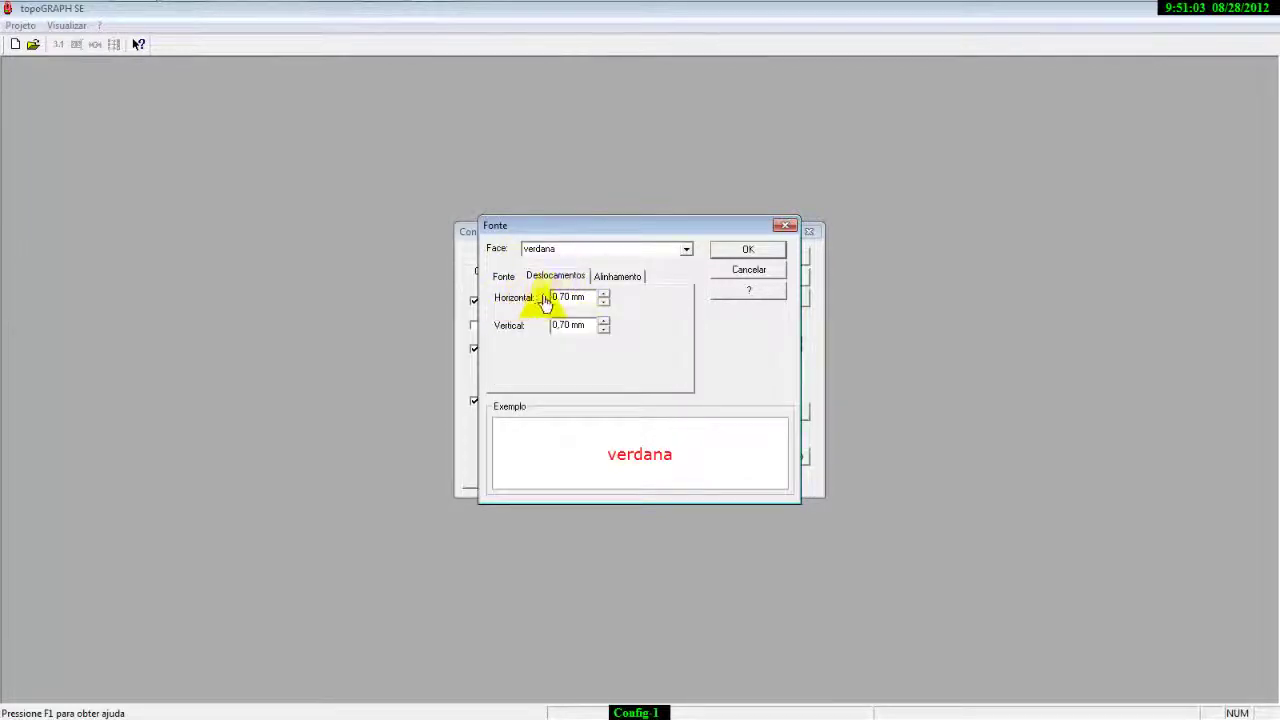
{"action": "left_click", "coordinate": [589, 301]}
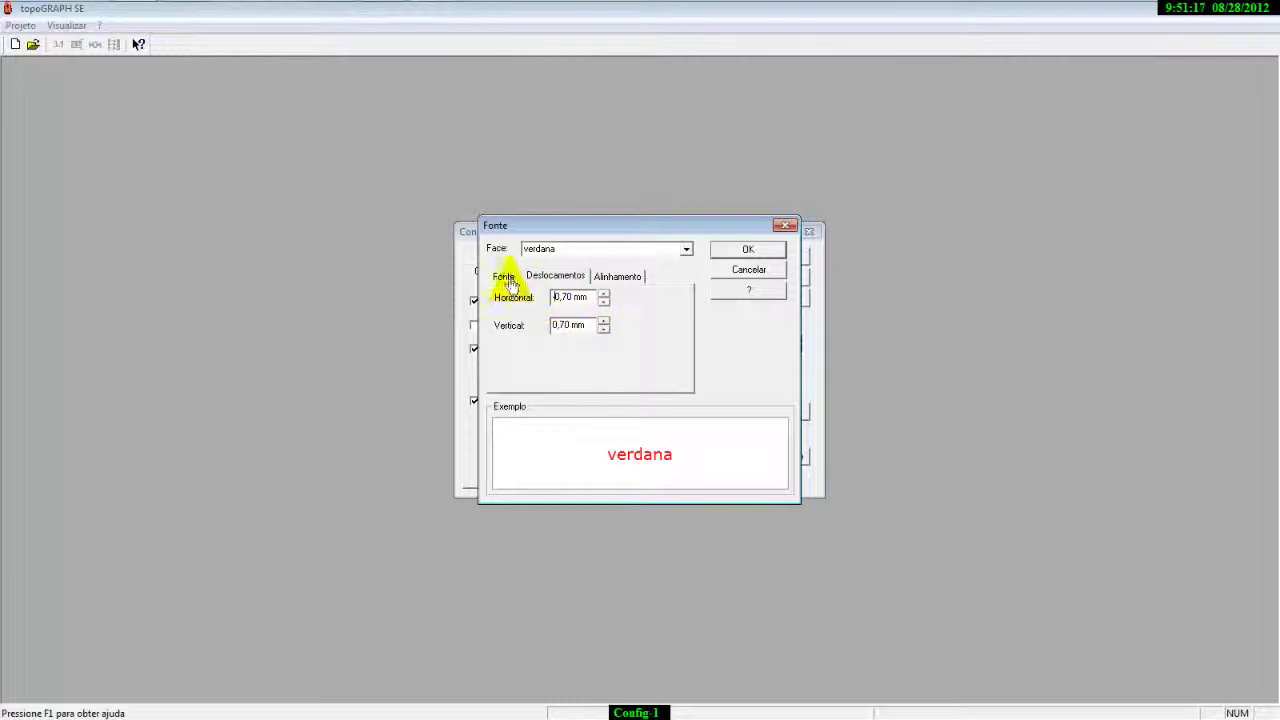
{"action": "left_click", "coordinate": [613, 276]}
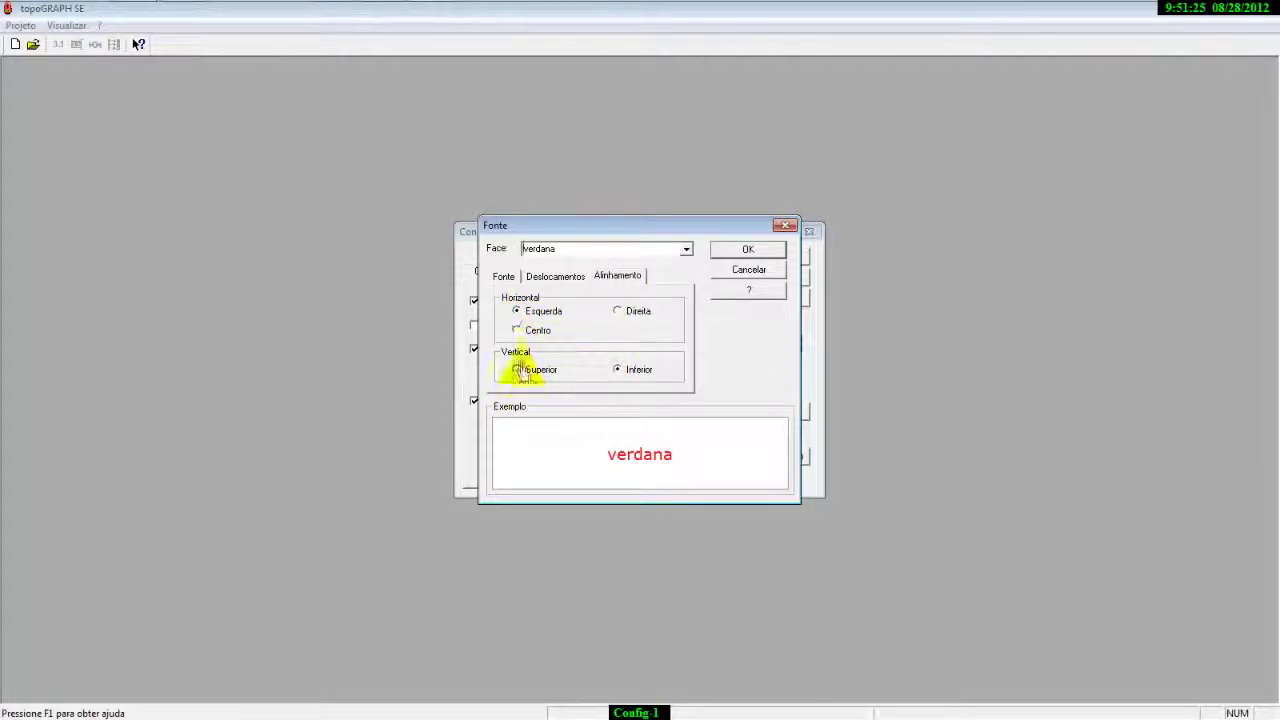
- Try a rotation of 90°00'00'' for the Nome font and set it back to 0°00'00''
{"action": "left_click", "coordinate": [503, 276]}
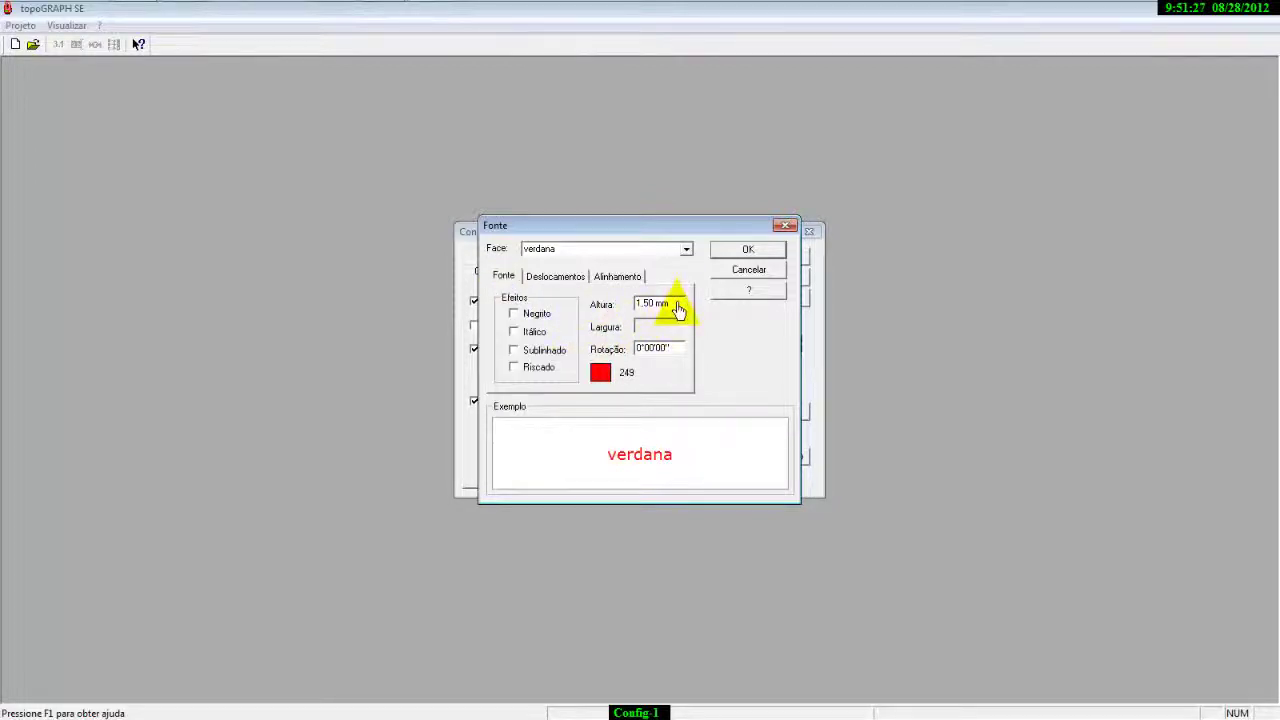
{"action": "left_click_drag", "start_coordinate": [677, 310], "coordinate": [622, 308]}
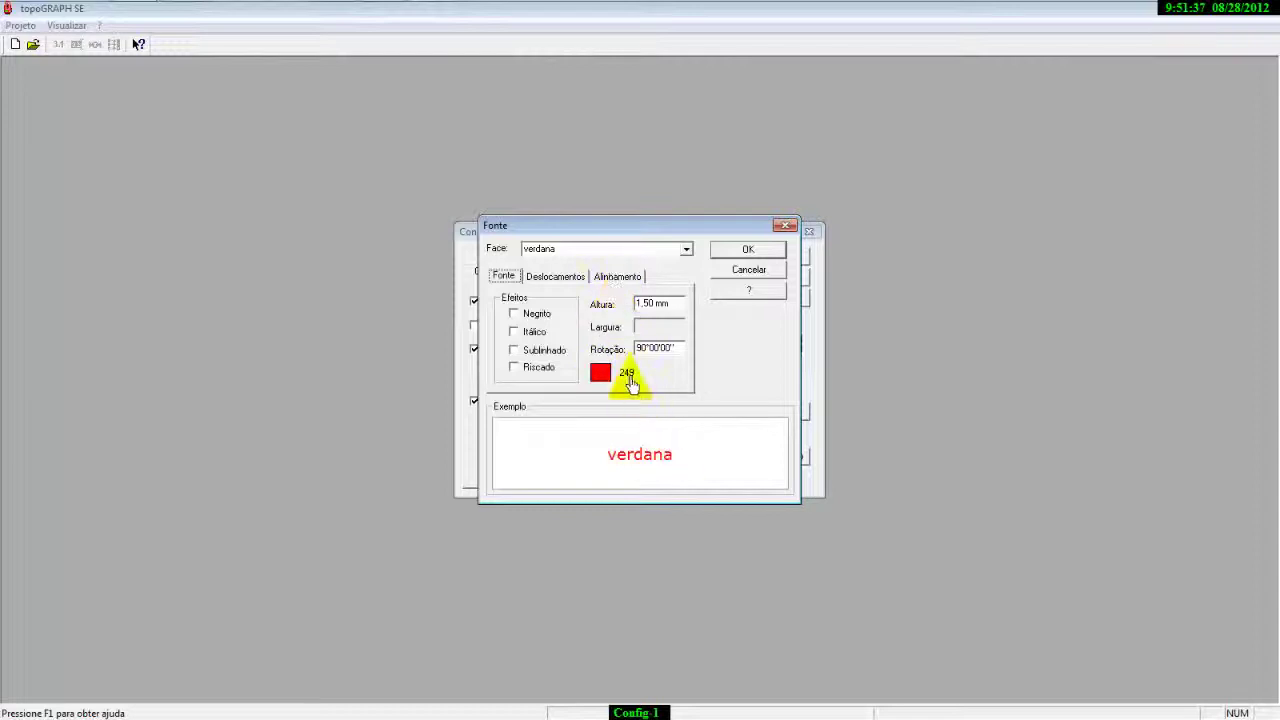
{"action": "double_click", "coordinate": [680, 349]}
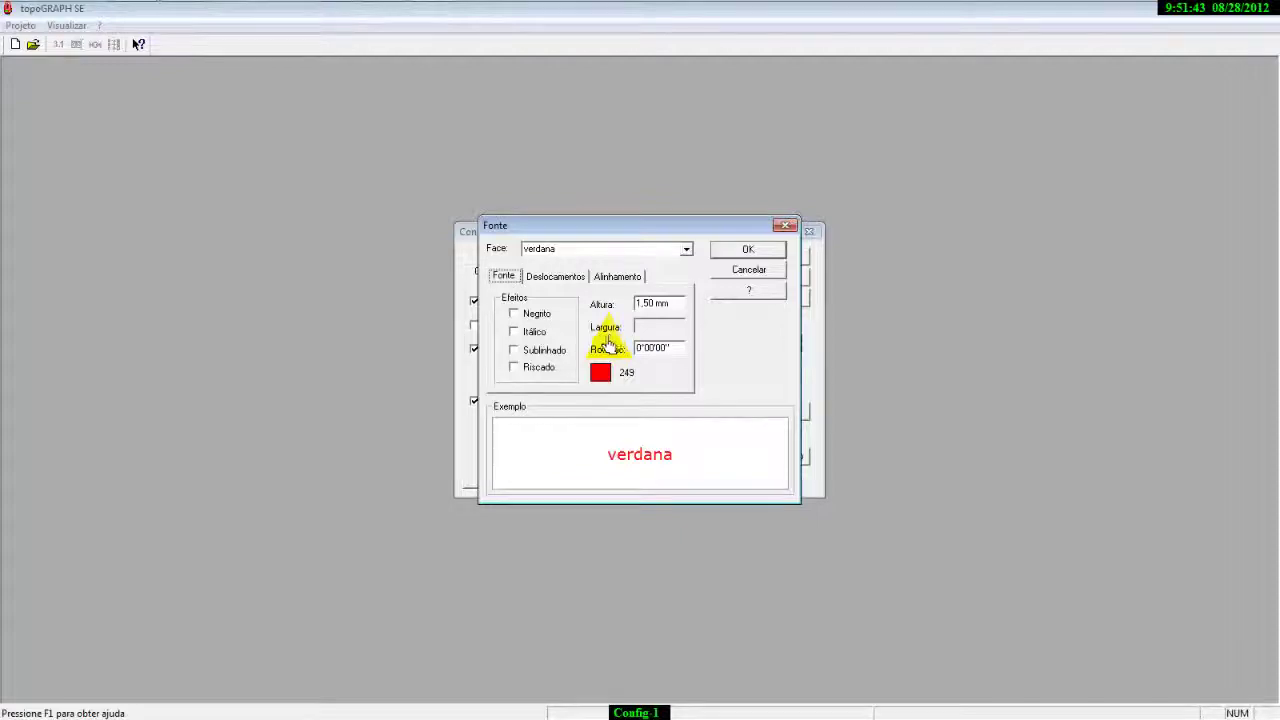
- Inspect the Nome font's colour table, try the Riscado and Sublinhado effects, and discard the font changes
{"action": "left_click", "coordinate": [600, 372]}
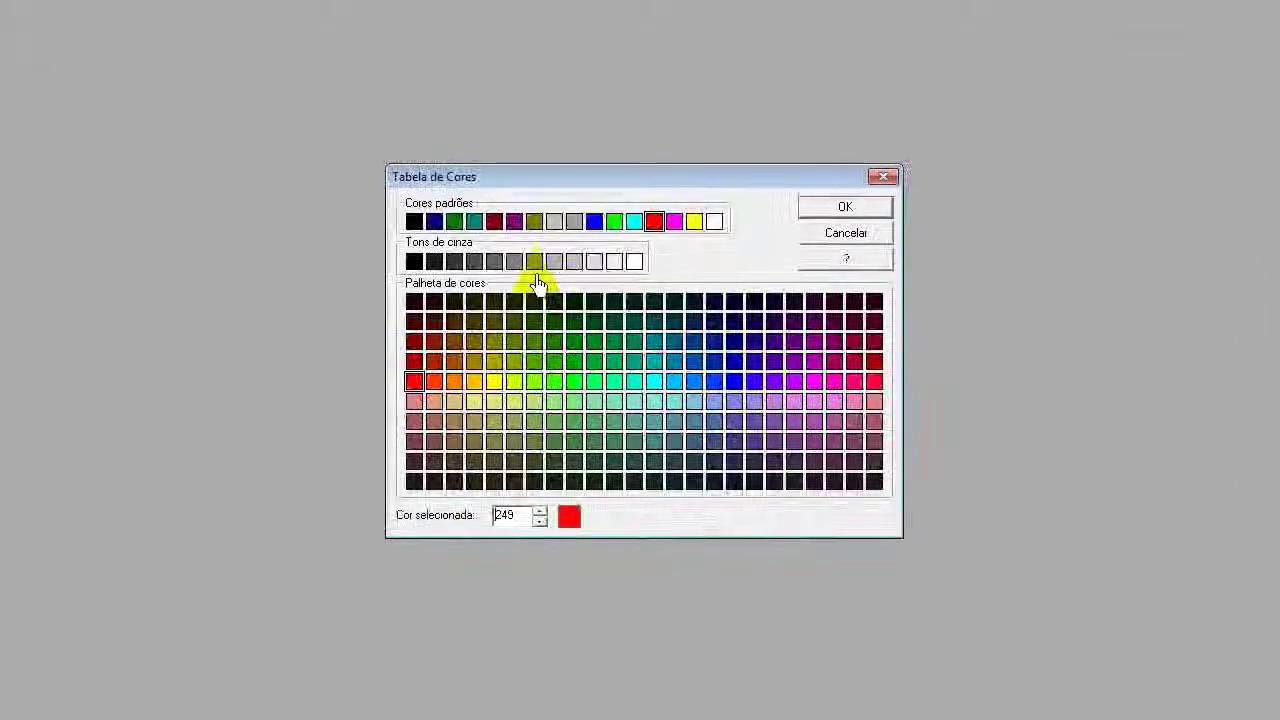
{"action": "left_click", "coordinate": [822, 208]}
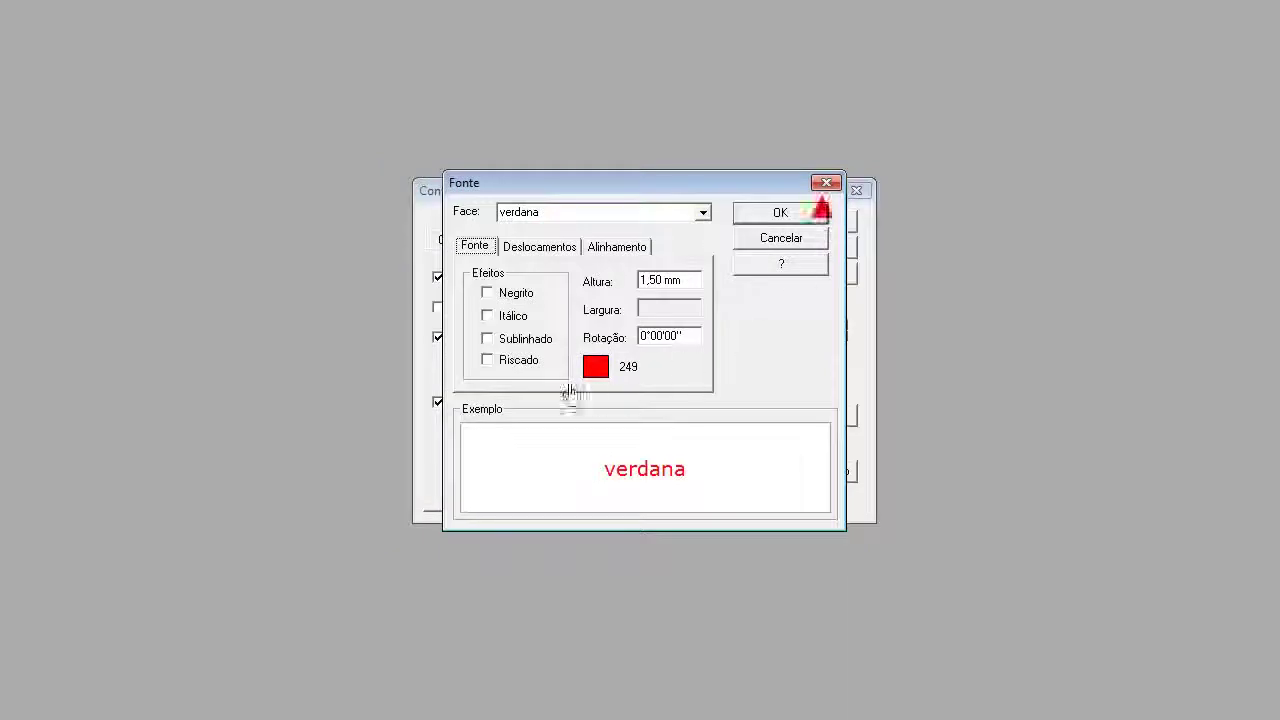
{"action": "left_click", "coordinate": [488, 362]}
{"action": "left_click", "coordinate": [488, 363]}
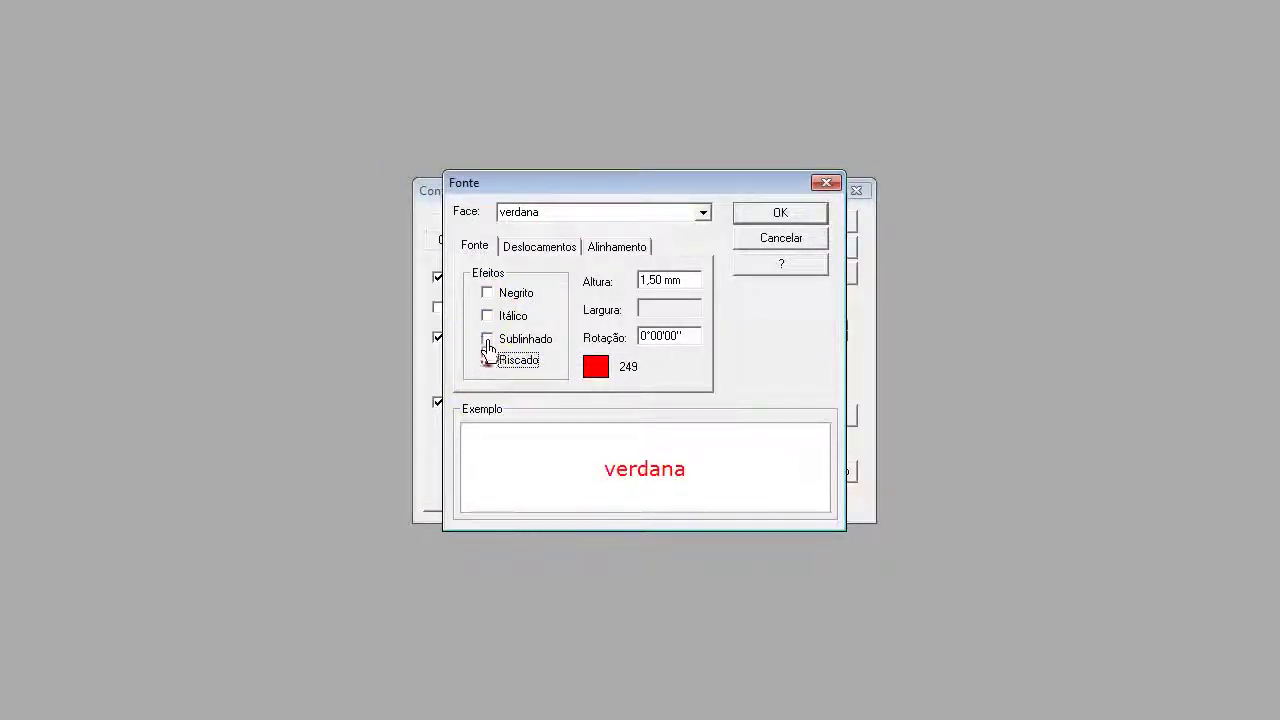
{"action": "left_click", "coordinate": [488, 341]}
{"action": "left_click", "coordinate": [488, 340]}
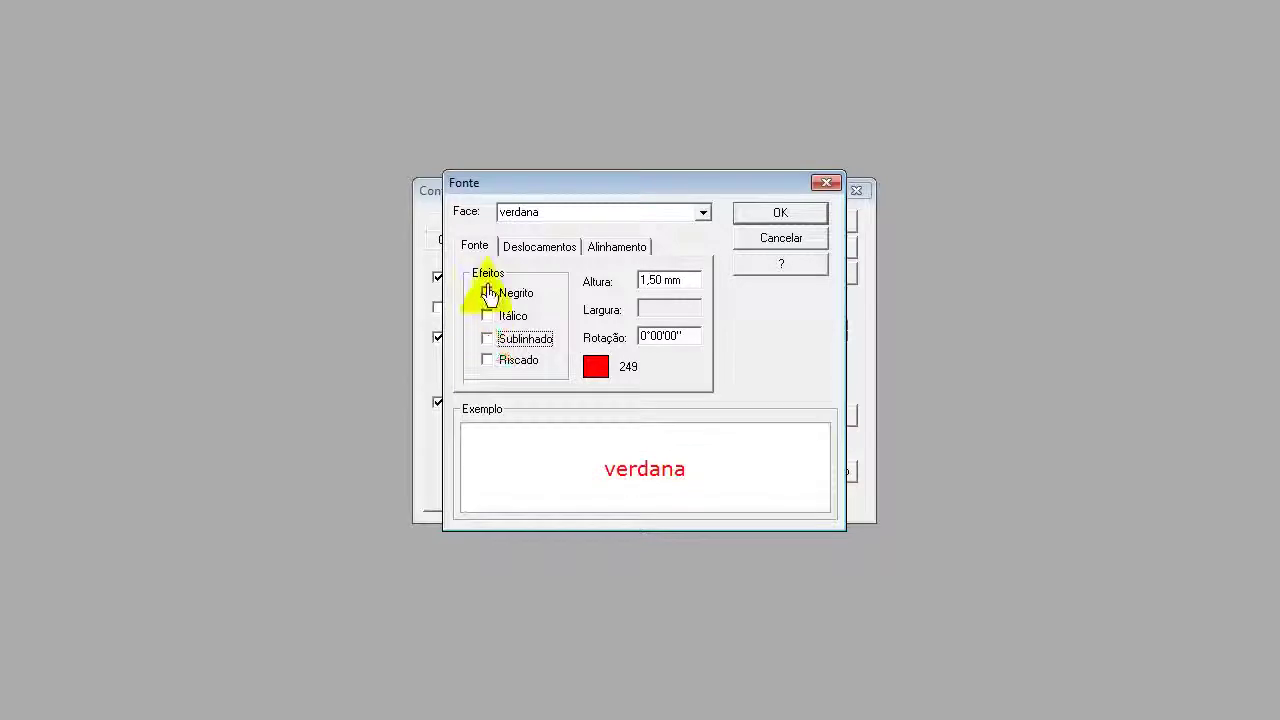
{"action": "left_click", "coordinate": [783, 243]}
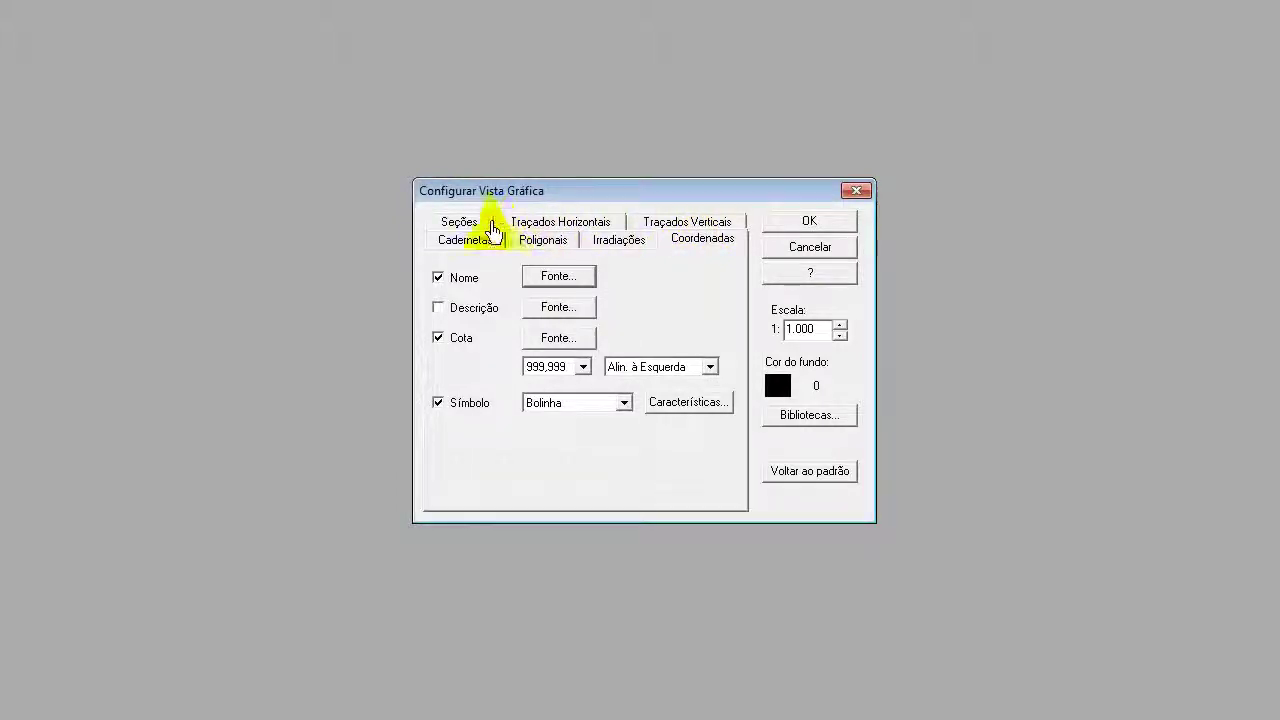
- Examine the Cadernetas, Poligonais and Traçados Verticais graphic view settings, including the Nome font of Traçados Verticais
{"action": "left_click", "coordinate": [462, 245]}
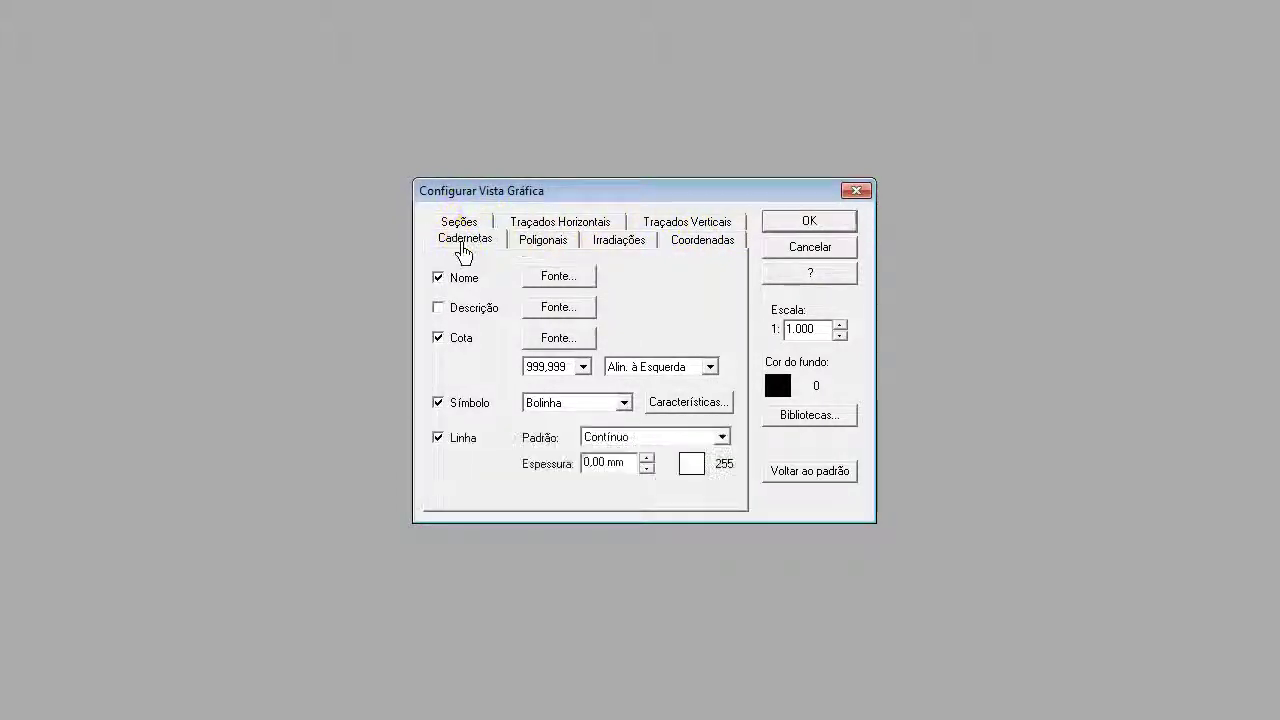
{"action": "left_click", "coordinate": [545, 246]}
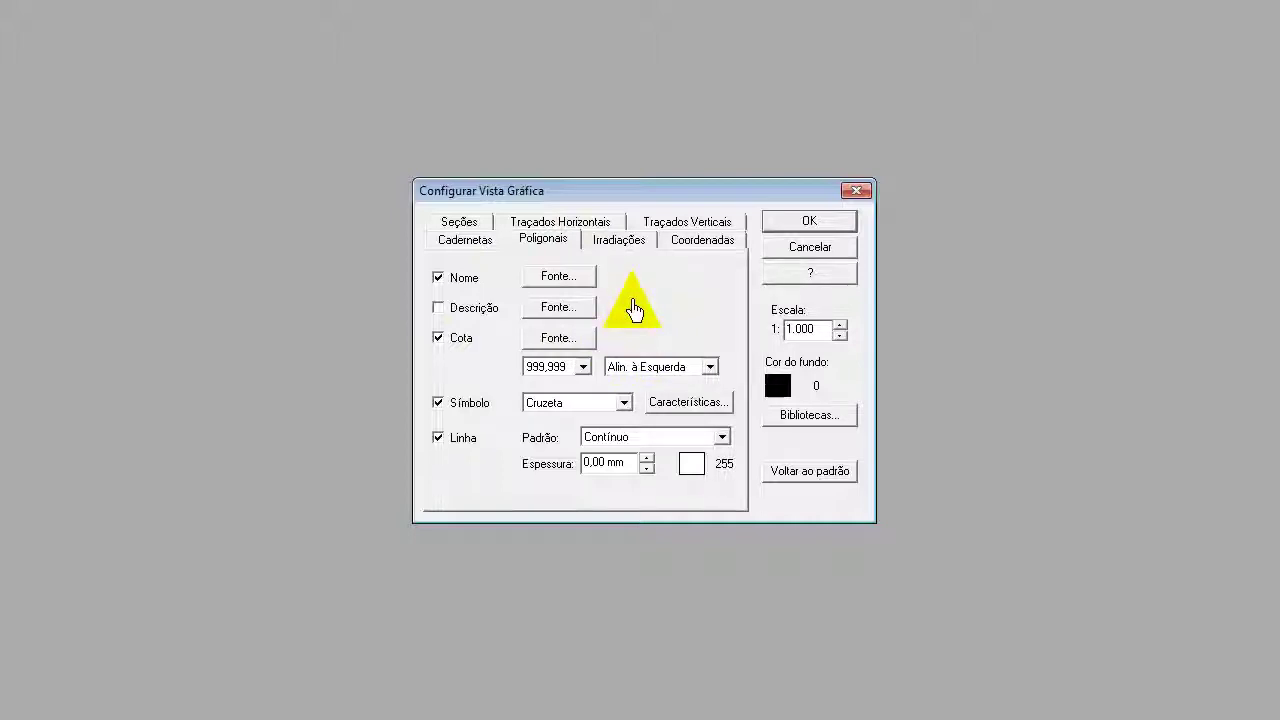
{"action": "left_click", "coordinate": [698, 228]}
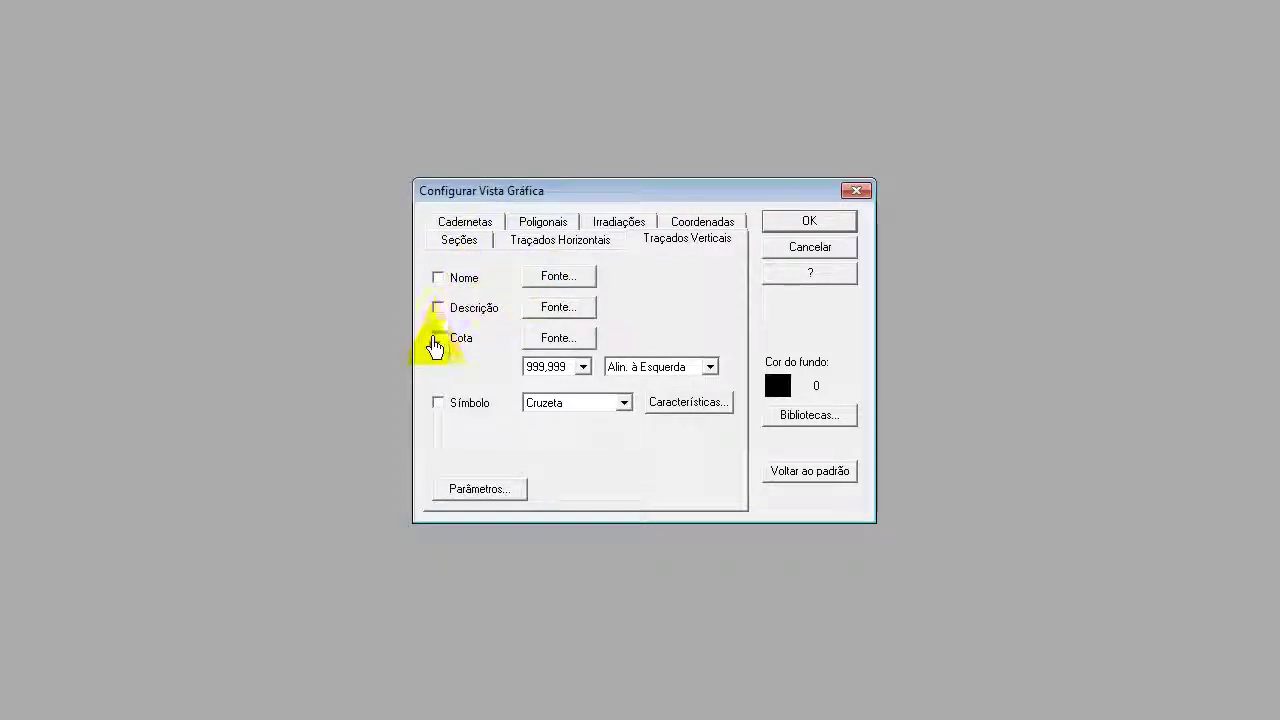
{"action": "left_click", "coordinate": [558, 280]}
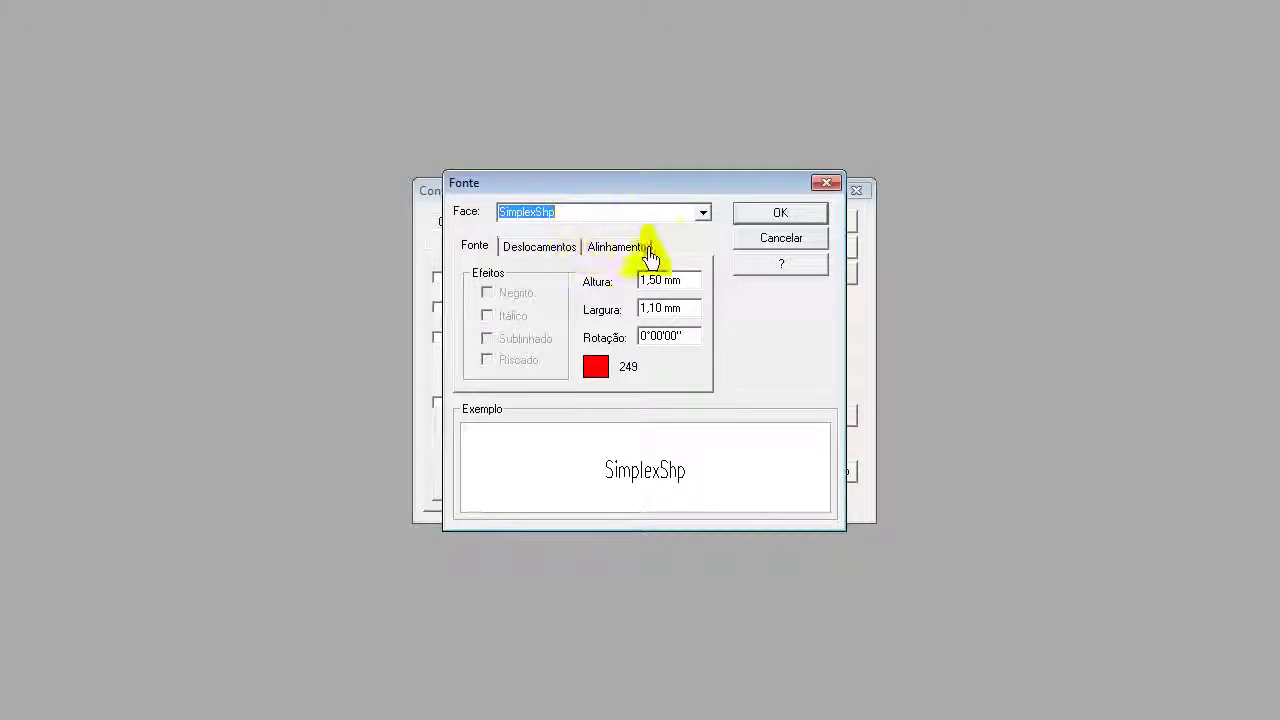
{"action": "left_click", "coordinate": [776, 248]}
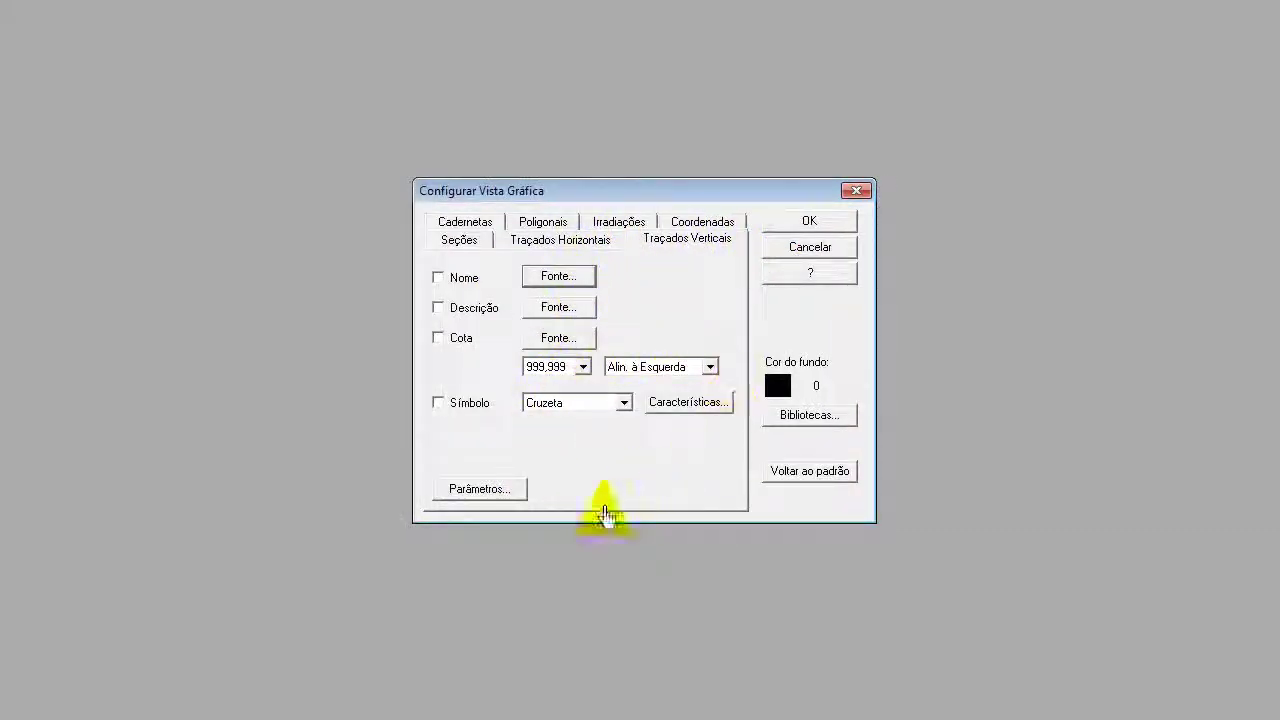
- Open the Traçados Verticais parameters and compare the line settings for Terreno, Esquerda/Simples and Direita
{"action": "left_click", "coordinate": [477, 492]}
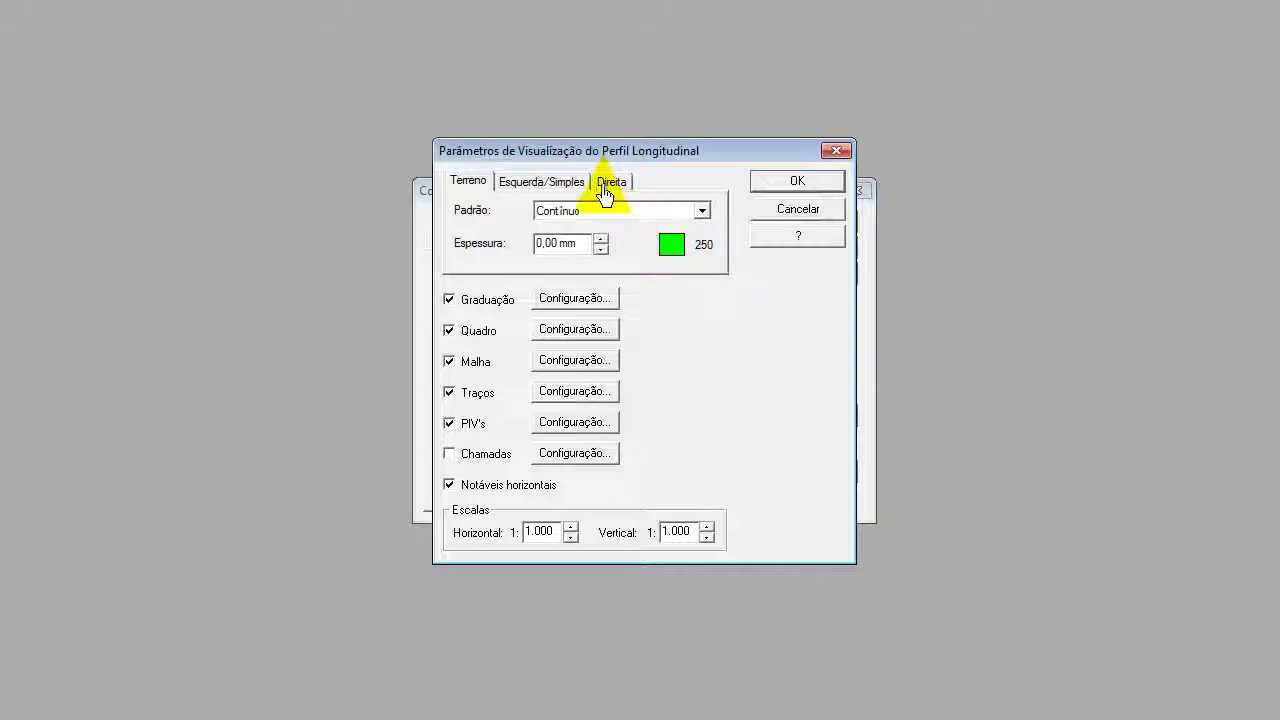
{"action": "left_click", "coordinate": [541, 186]}
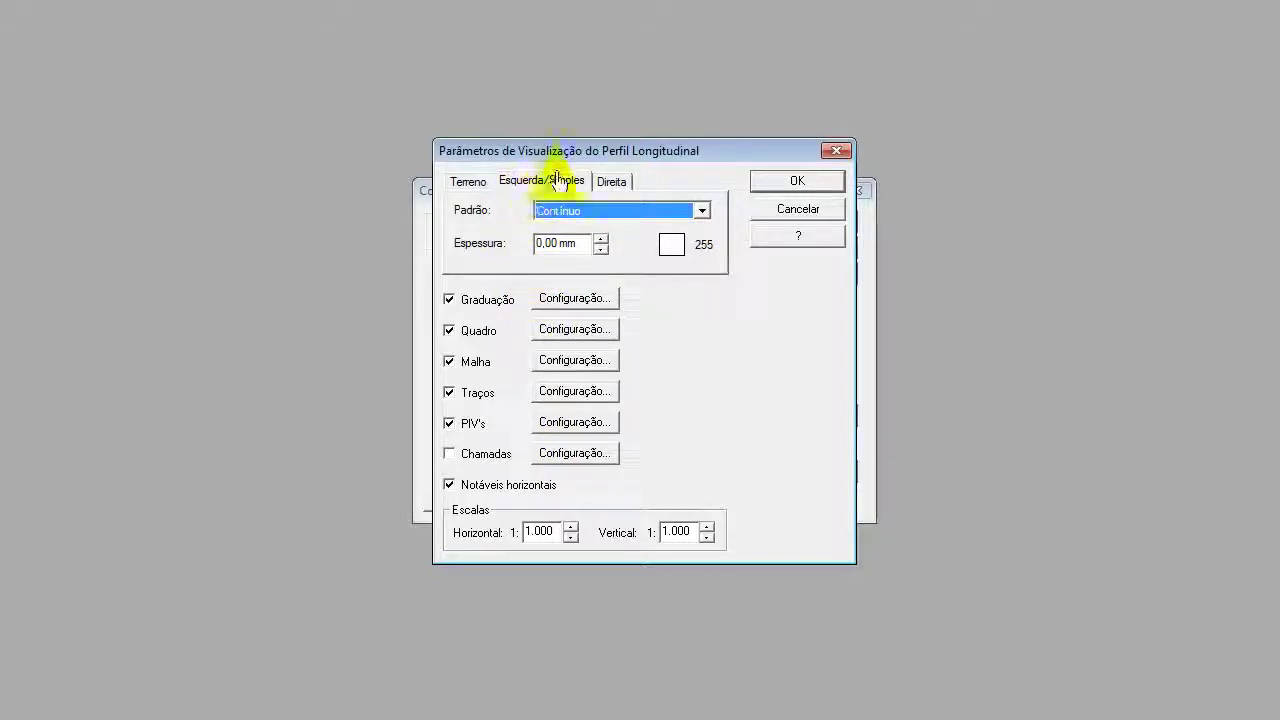
{"action": "left_click", "coordinate": [611, 183]}
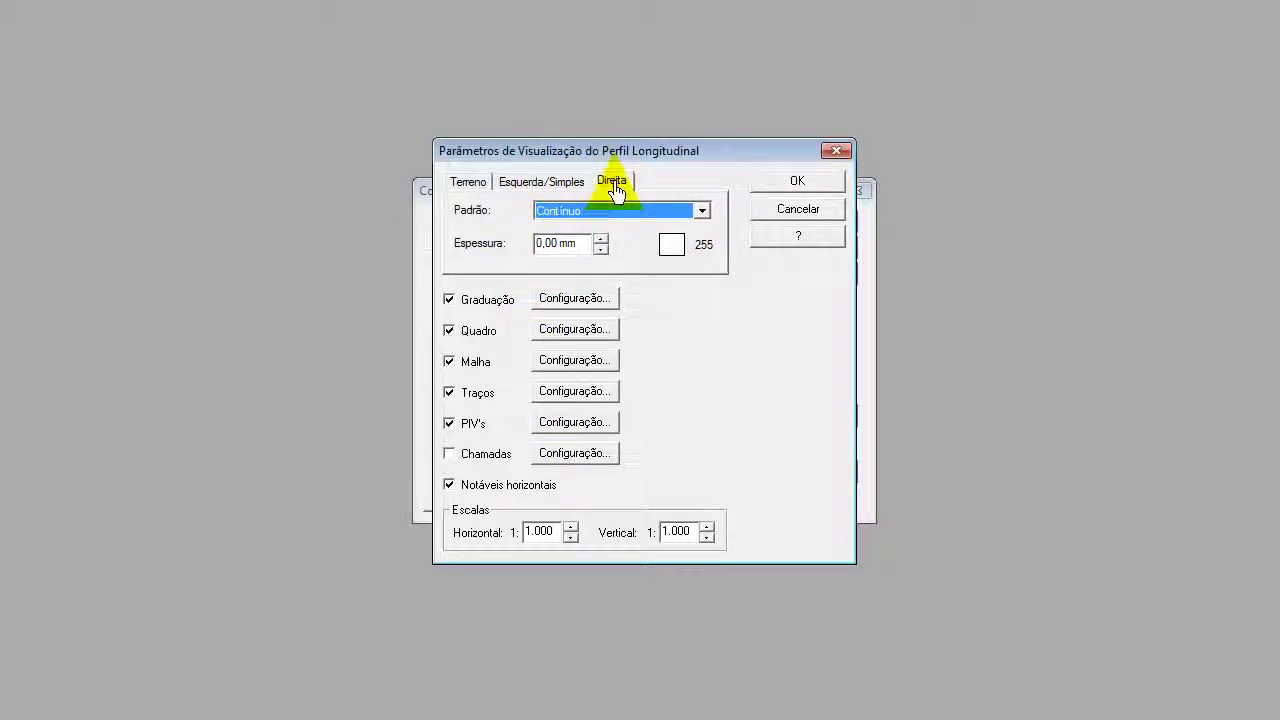
{"action": "left_click", "coordinate": [525, 185]}
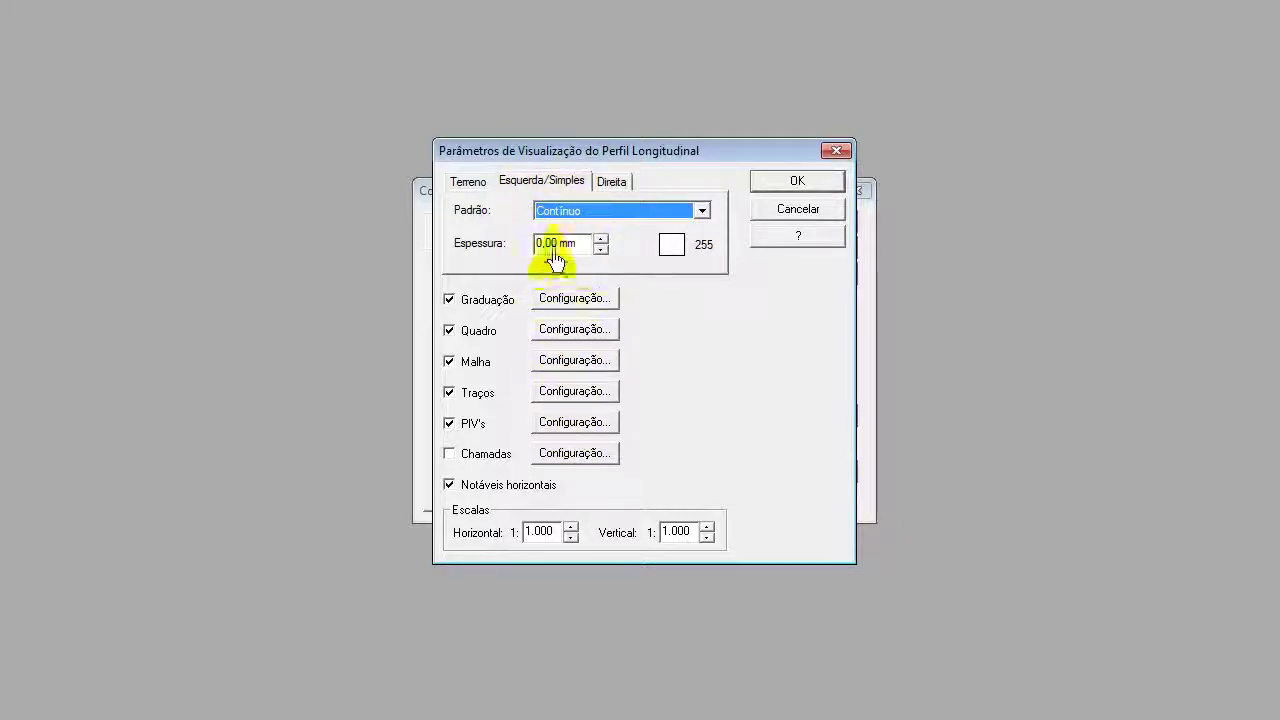
{"action": "left_click", "coordinate": [466, 184]}
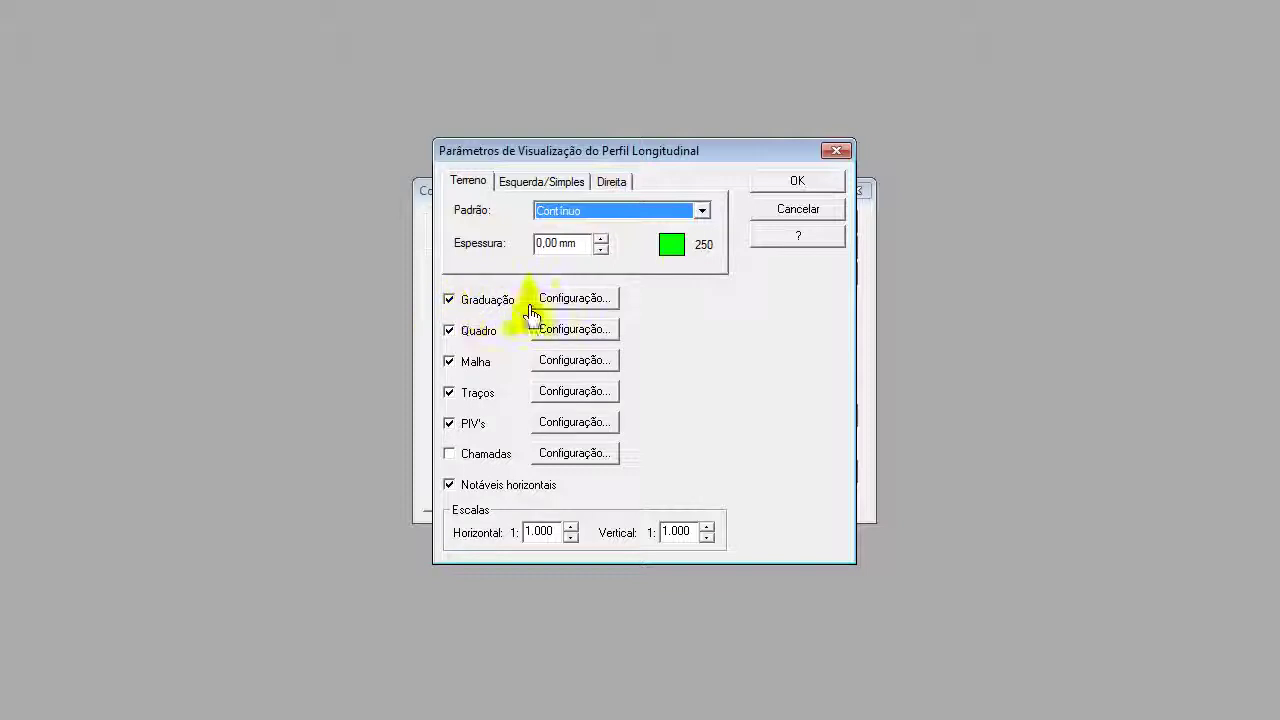
- Examine the Graduação configuration of the longitudinal profile, including its text font, and close it
{"action": "left_click", "coordinate": [573, 300]}
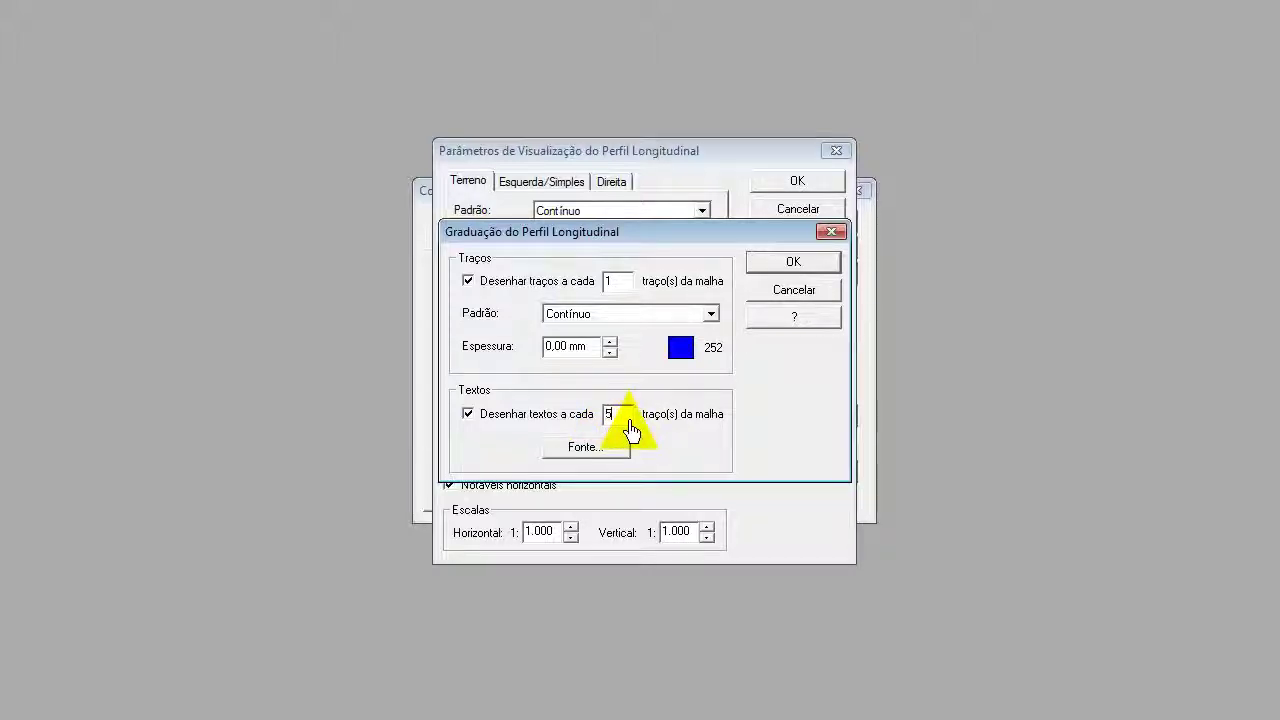
{"action": "left_click", "coordinate": [580, 450]}
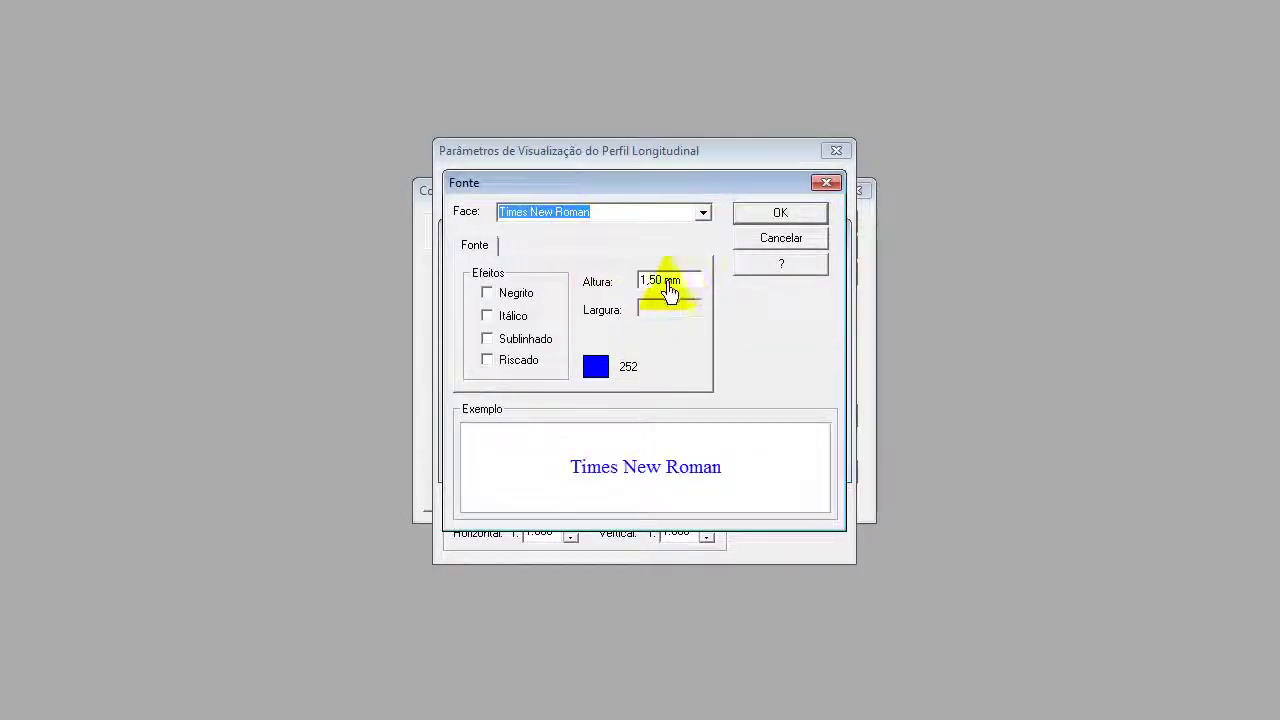
{"action": "left_click", "coordinate": [768, 241]}
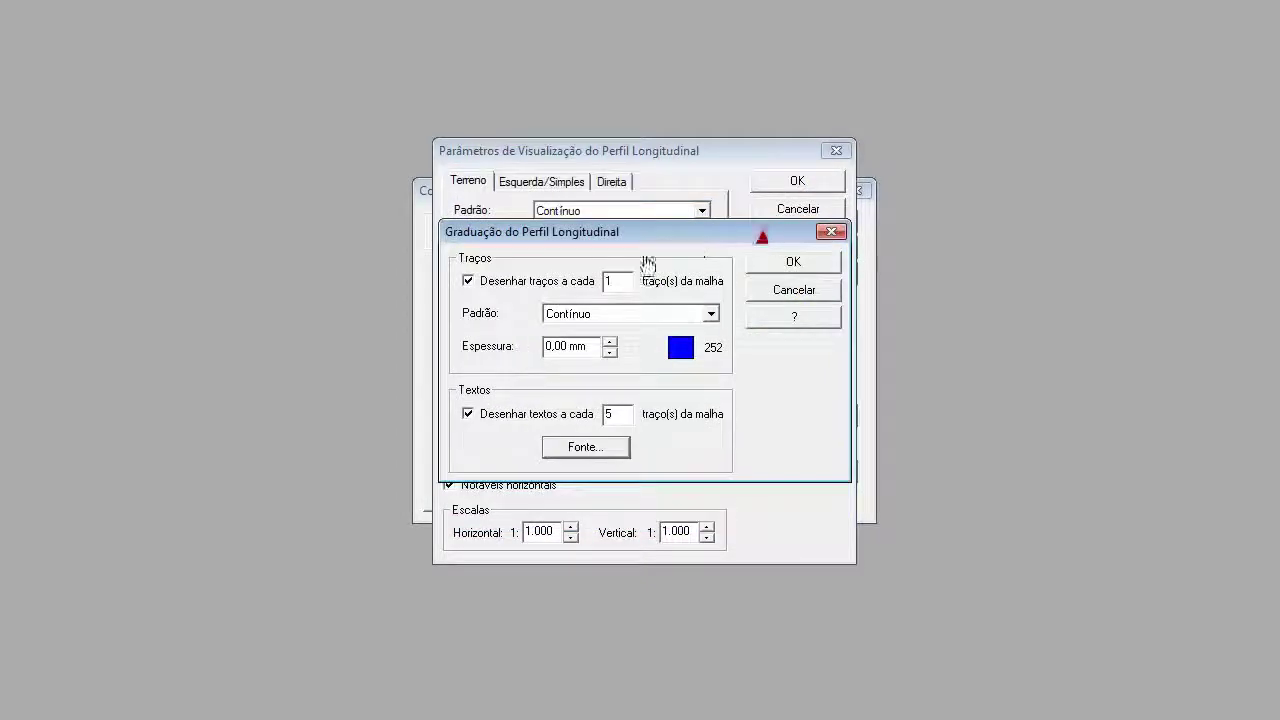
{"action": "left_click", "coordinate": [794, 265]}
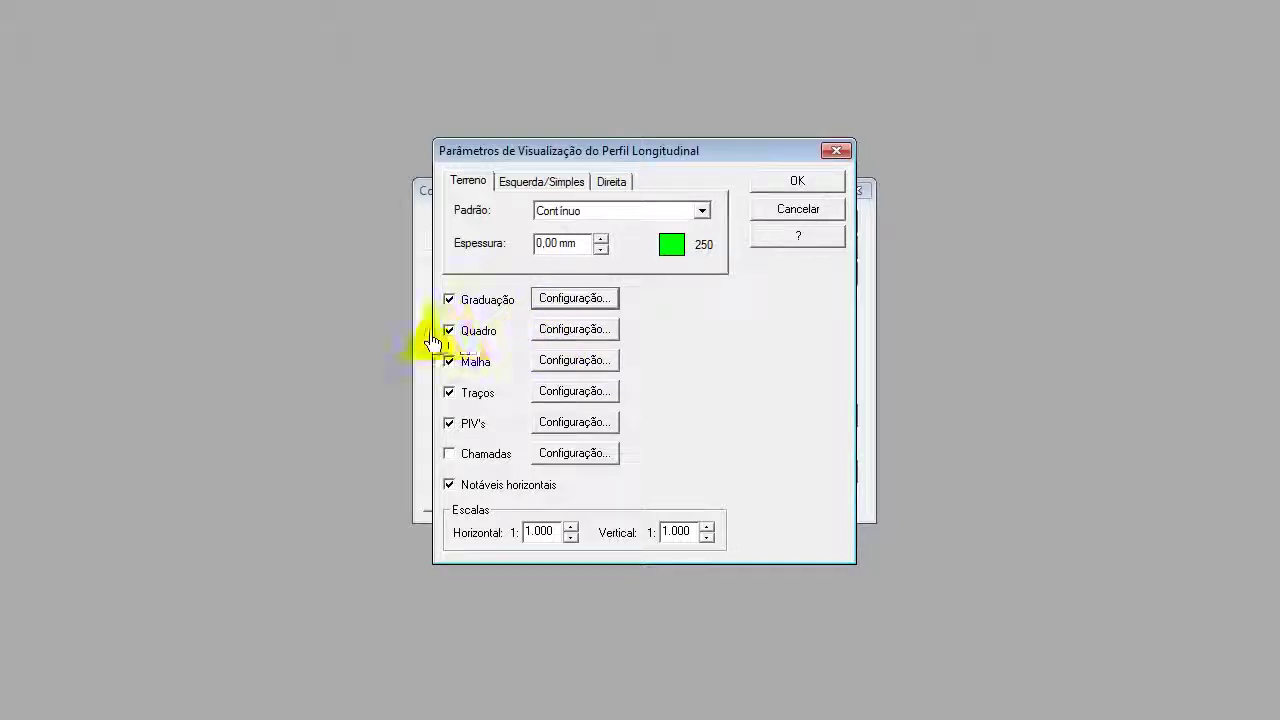
- Open the Quadro configuration and exclude all rows, from Nome to Progressiva, from the table order
{"action": "left_click", "coordinate": [565, 340]}
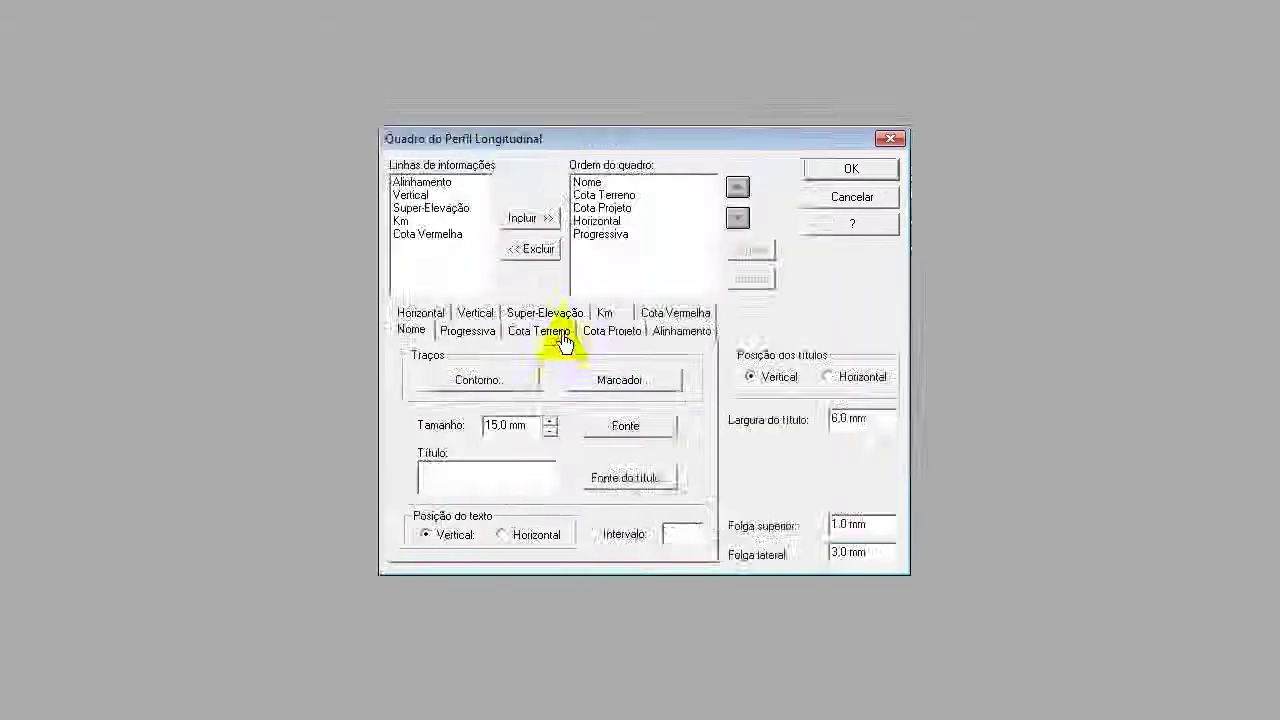
{"action": "left_click", "coordinate": [600, 183]}
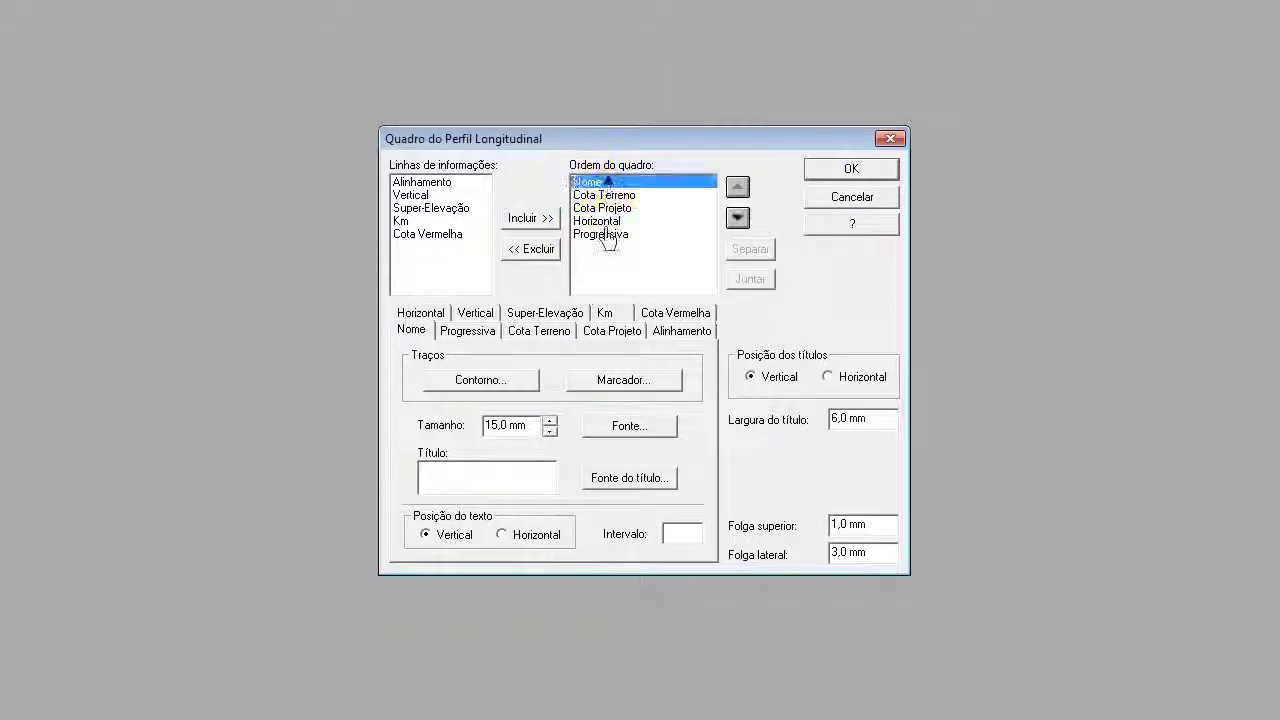
{"action": "left_click", "coordinate": [604, 235], "text": "shift"}
{"action": "left_click", "coordinate": [536, 250]}
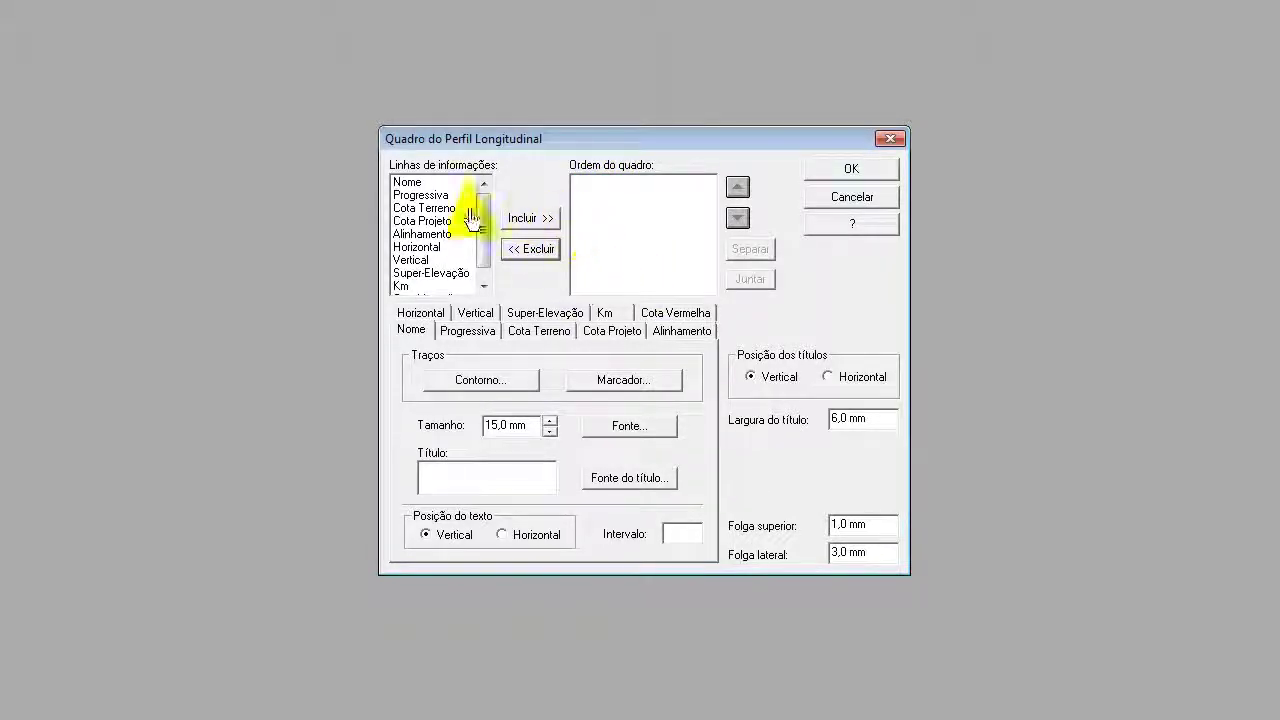
- Include the Nome row in the table order, exclude it, and include it again
{"action": "left_click", "coordinate": [410, 182]}
{"action": "left_click", "coordinate": [535, 221]}
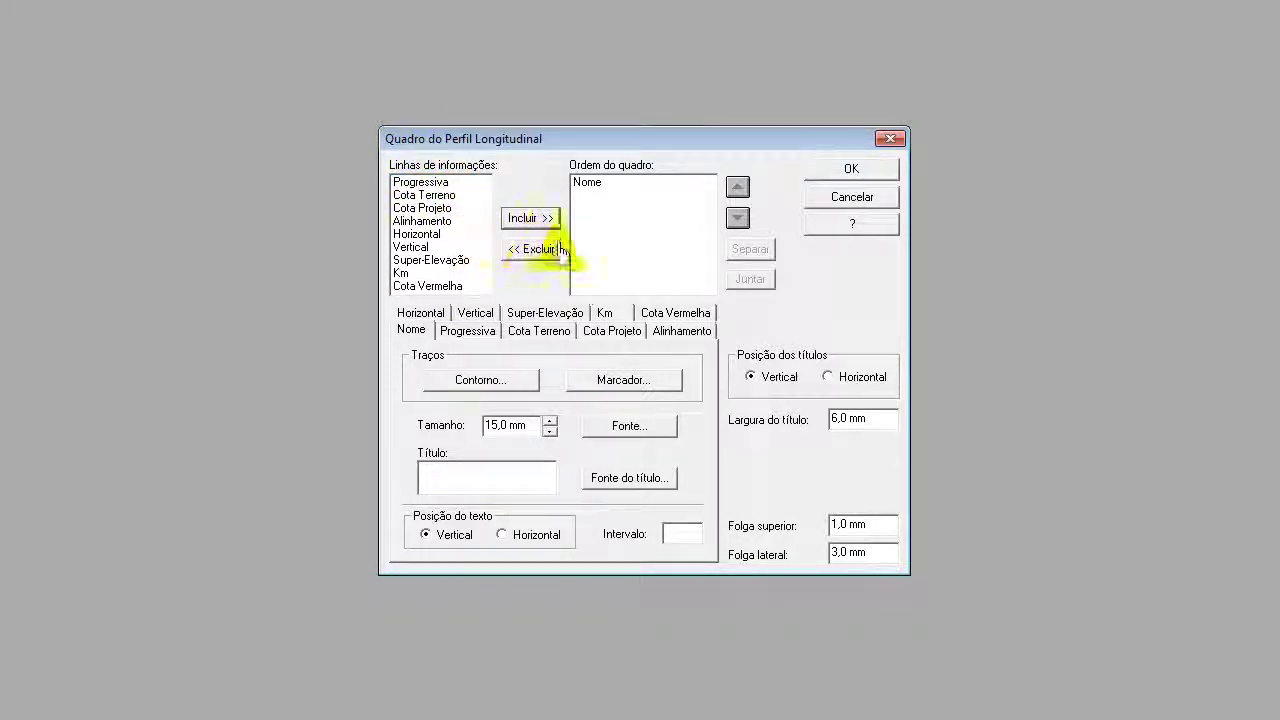
{"action": "left_click", "coordinate": [587, 182]}
{"action": "left_click", "coordinate": [530, 248]}
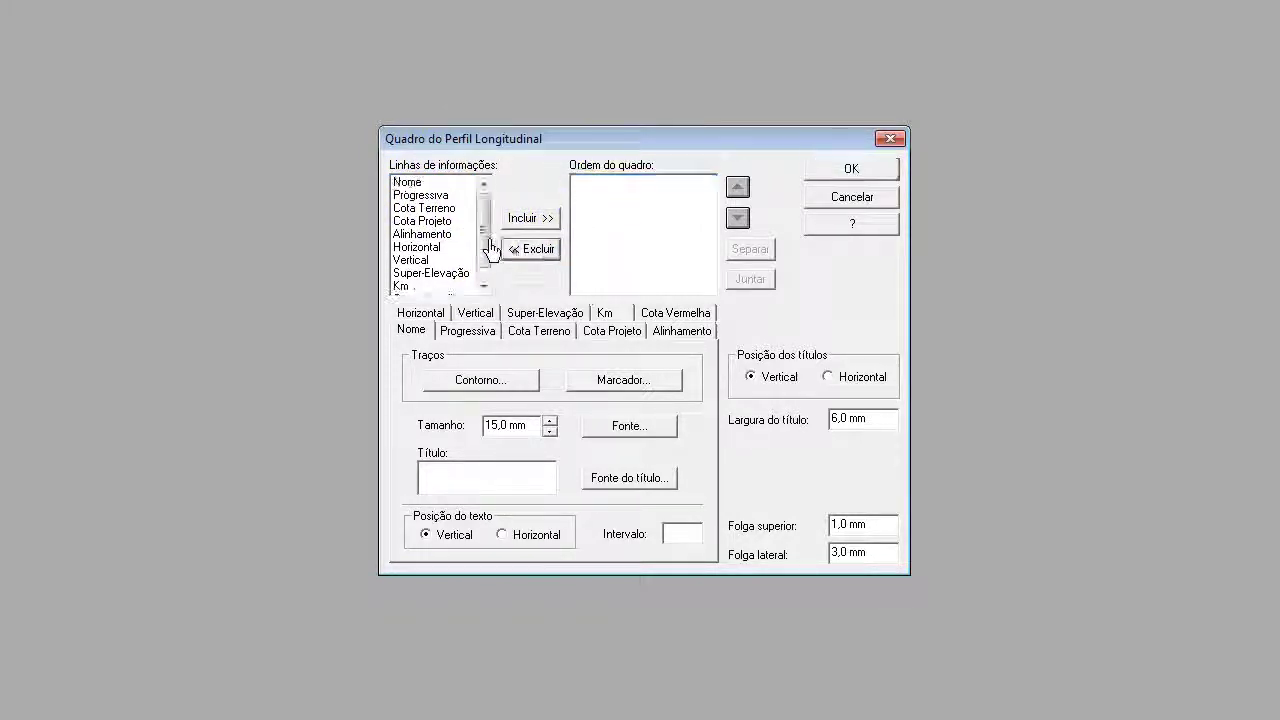
{"action": "left_click", "coordinate": [406, 184]}
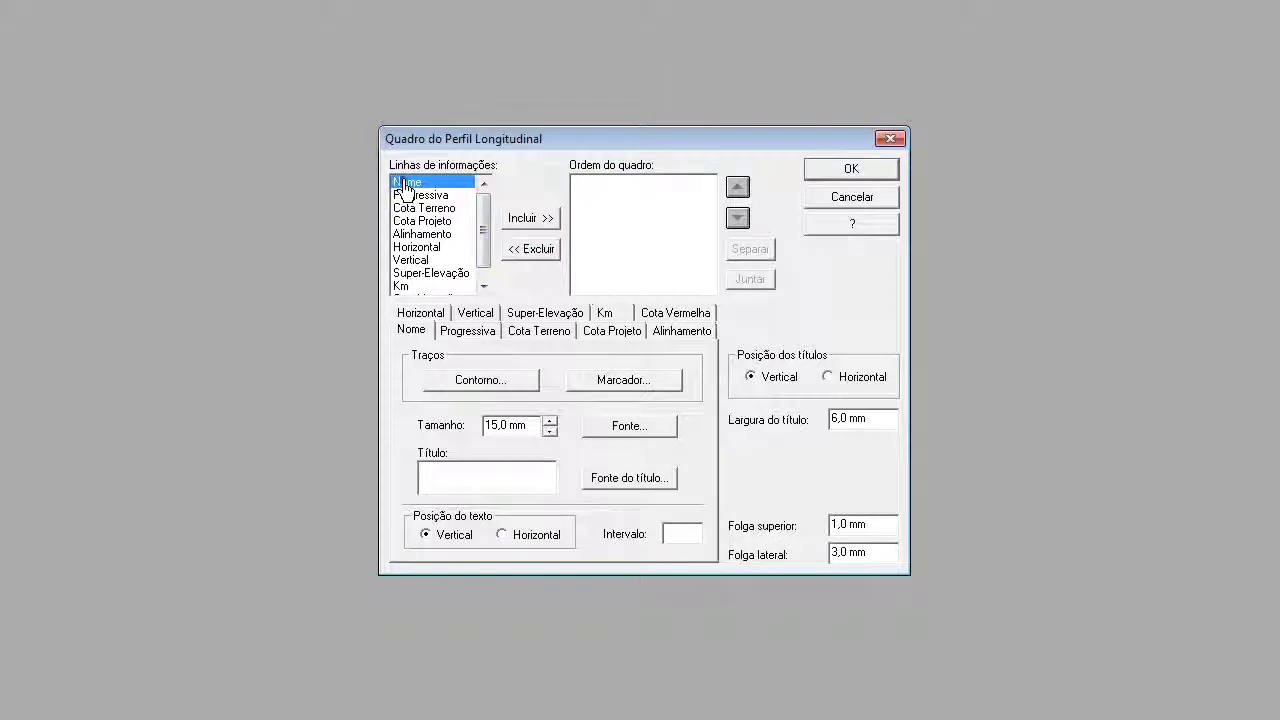
{"action": "left_click", "coordinate": [531, 218]}
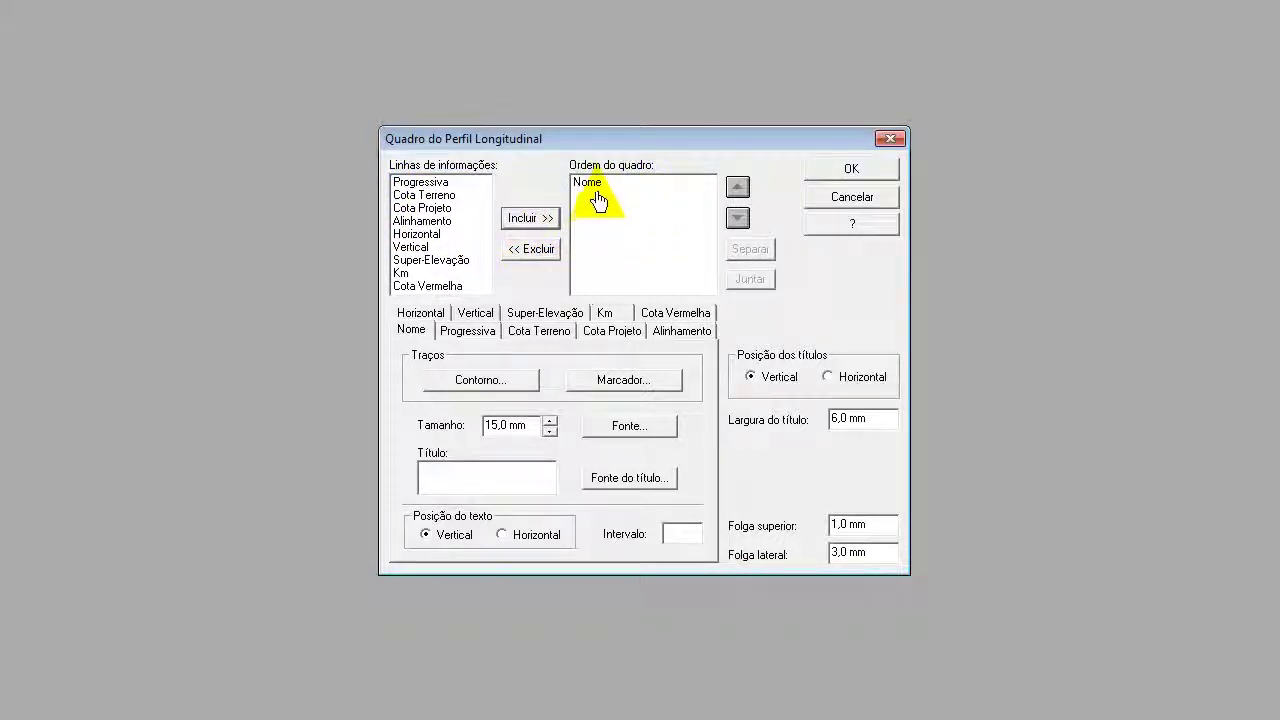
- Examine the Contorno and Marcador line parameters of the Nome row, including pattern, thickness and colour
{"action": "left_click", "coordinate": [411, 333]}
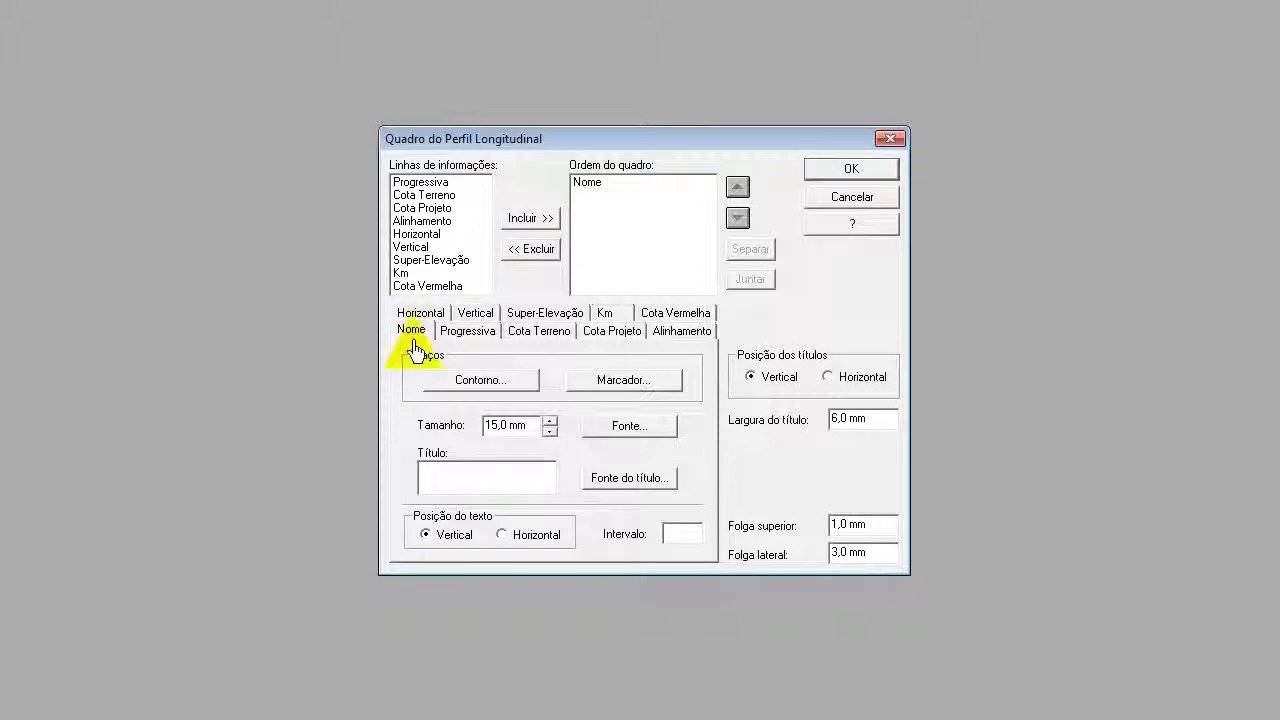
{"action": "left_click", "coordinate": [472, 388]}
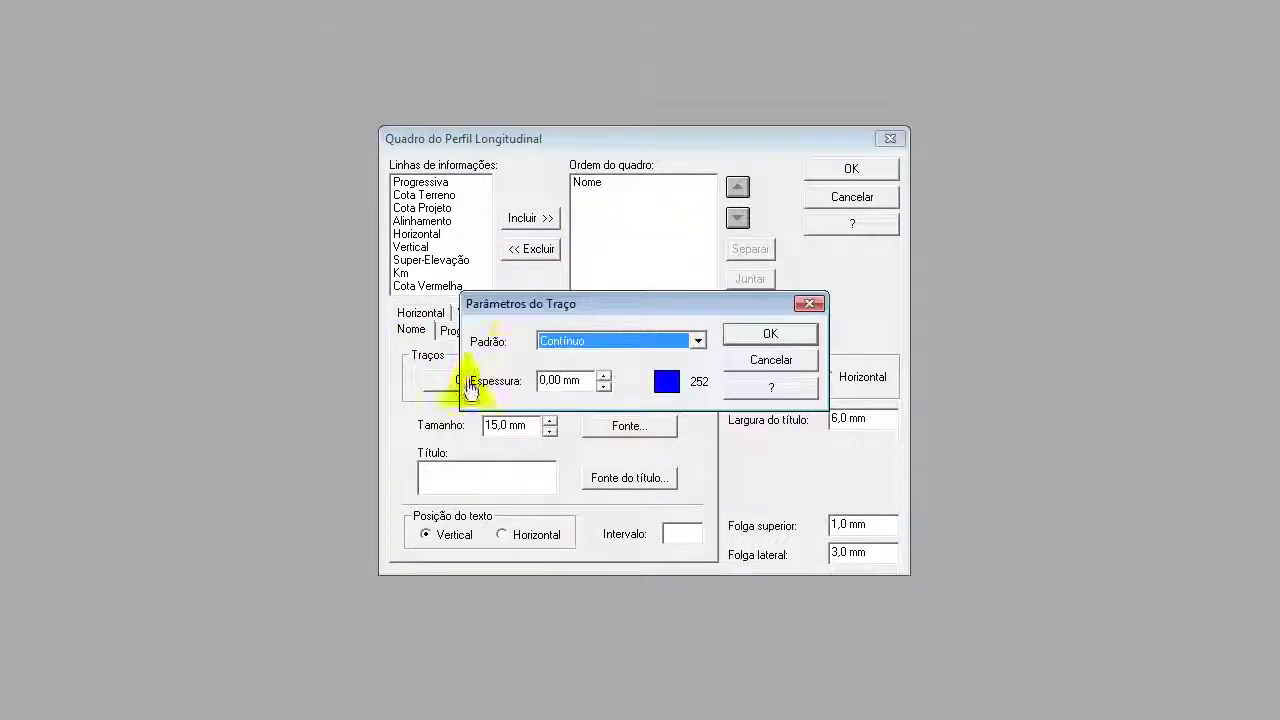
{"action": "left_click", "coordinate": [666, 388]}
{"action": "left_click", "coordinate": [603, 376]}
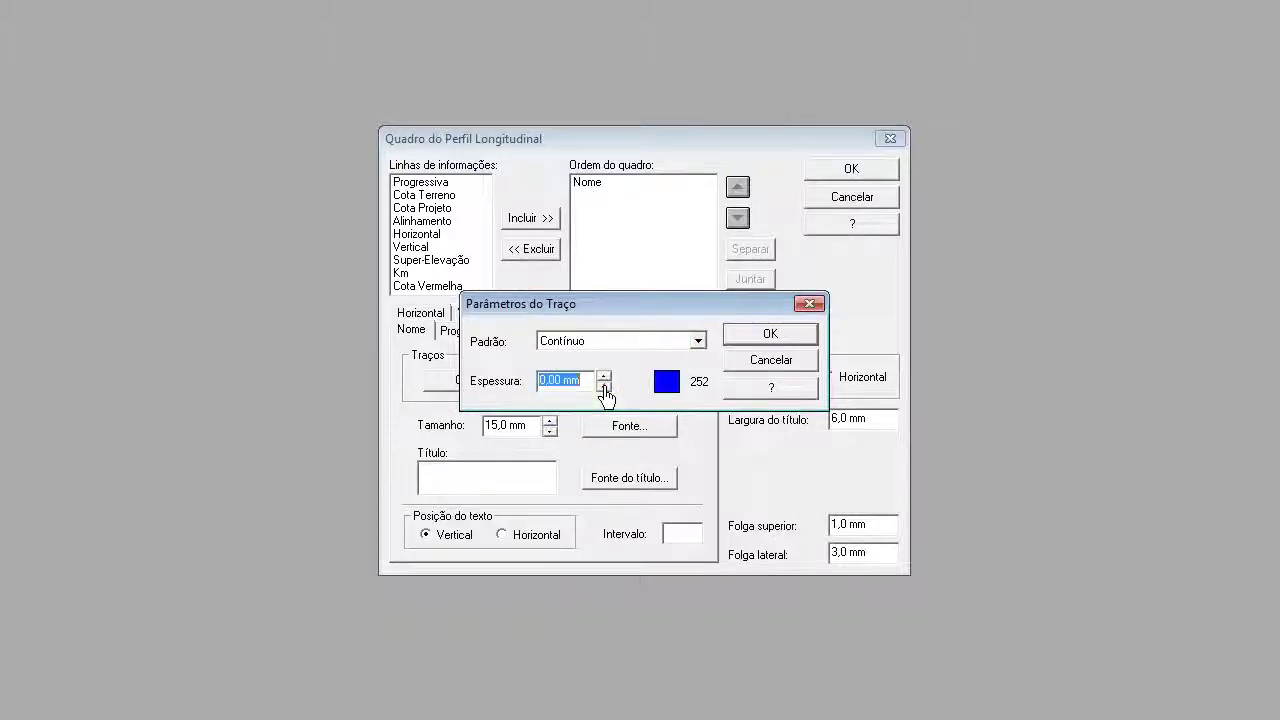
{"action": "left_click", "coordinate": [762, 340]}
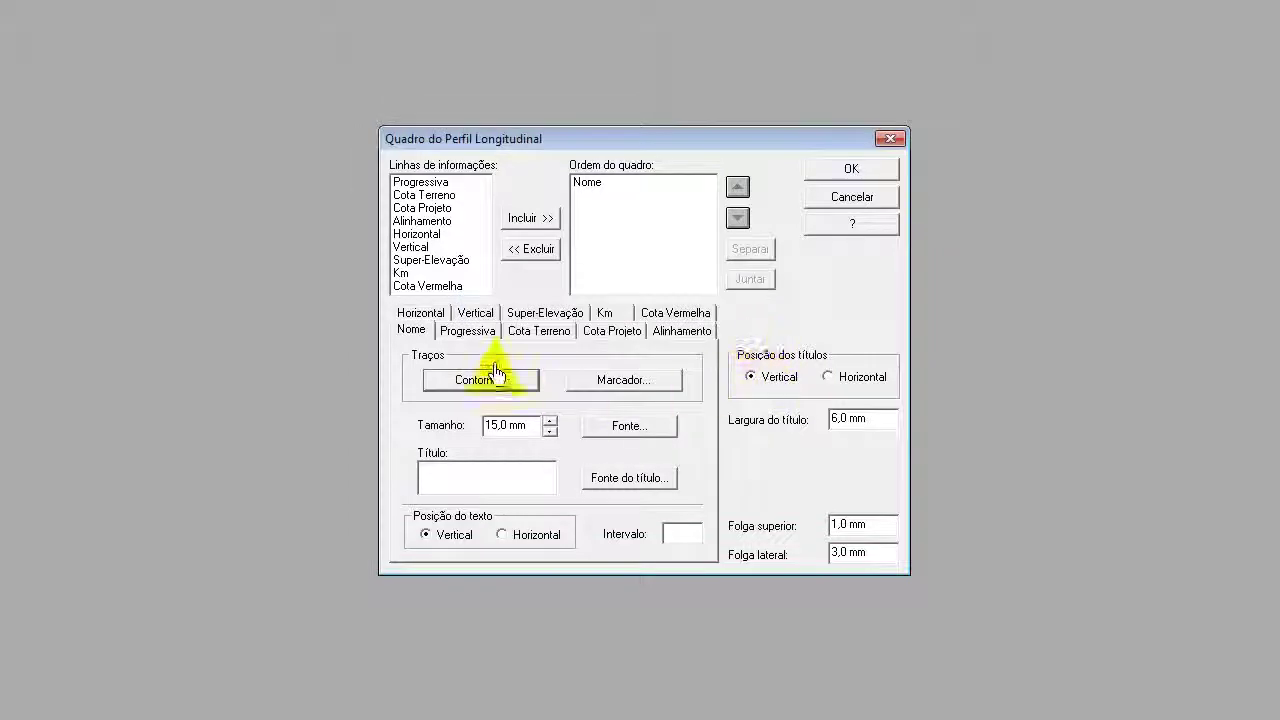
{"action": "left_click", "coordinate": [596, 385]}
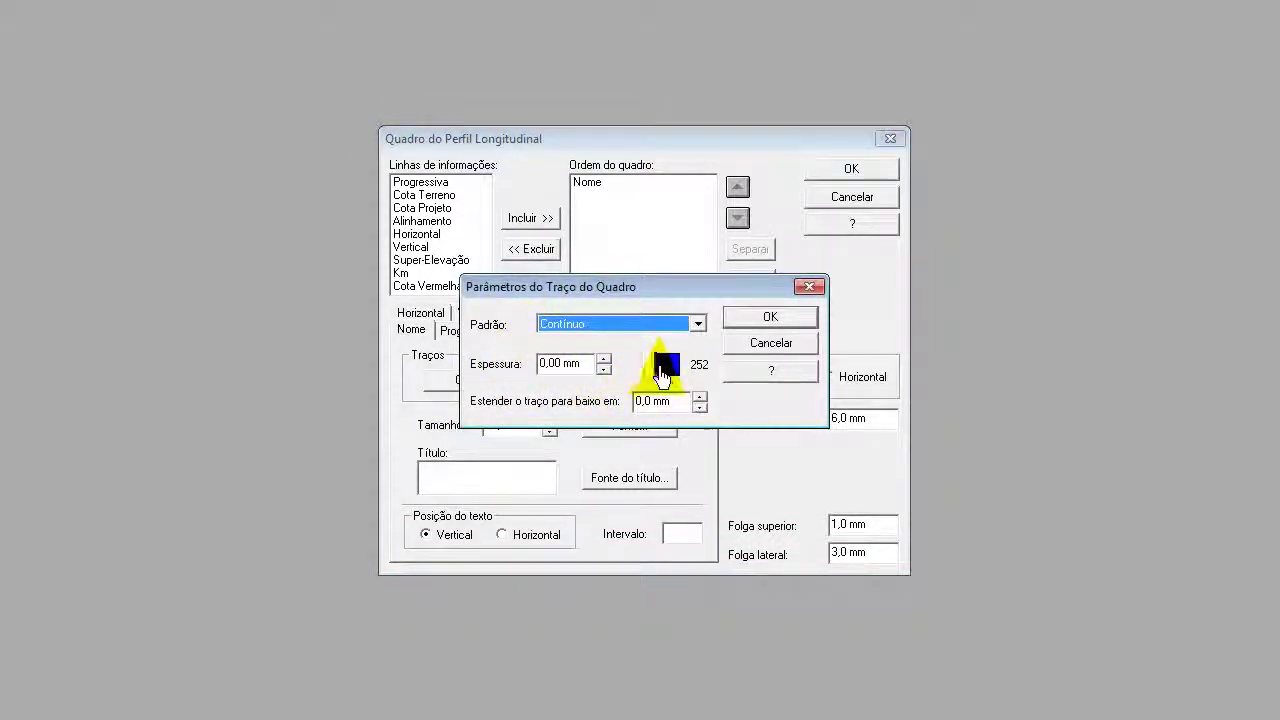
{"action": "left_click", "coordinate": [763, 320]}
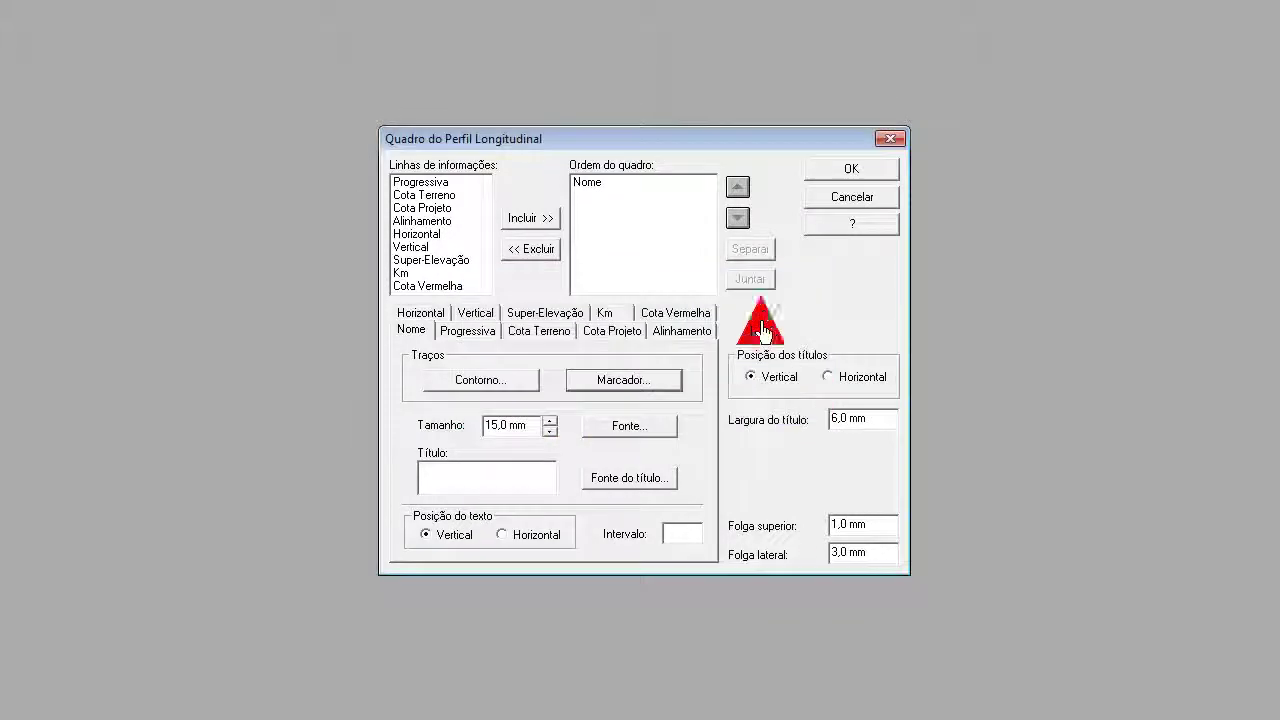
- Review the Nome row's size and its text font settings, including height and colour table
{"action": "double_click", "coordinate": [515, 426]}
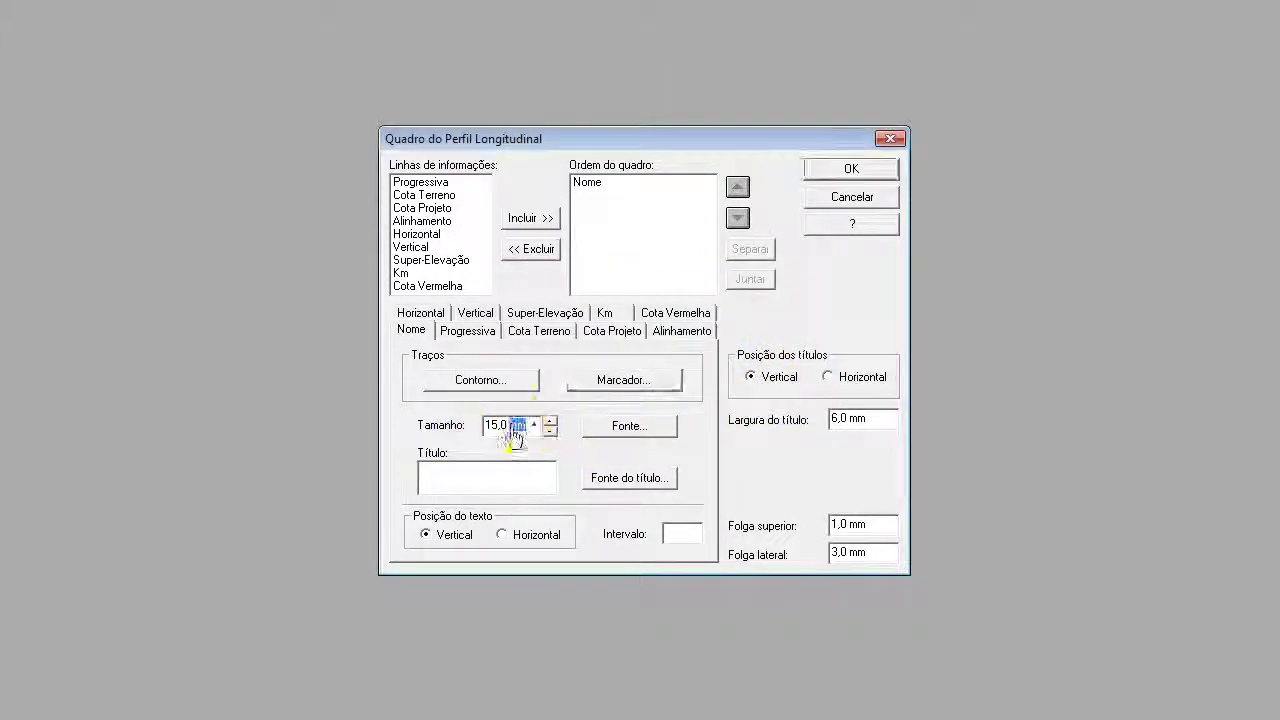
{"action": "left_click", "coordinate": [620, 430]}
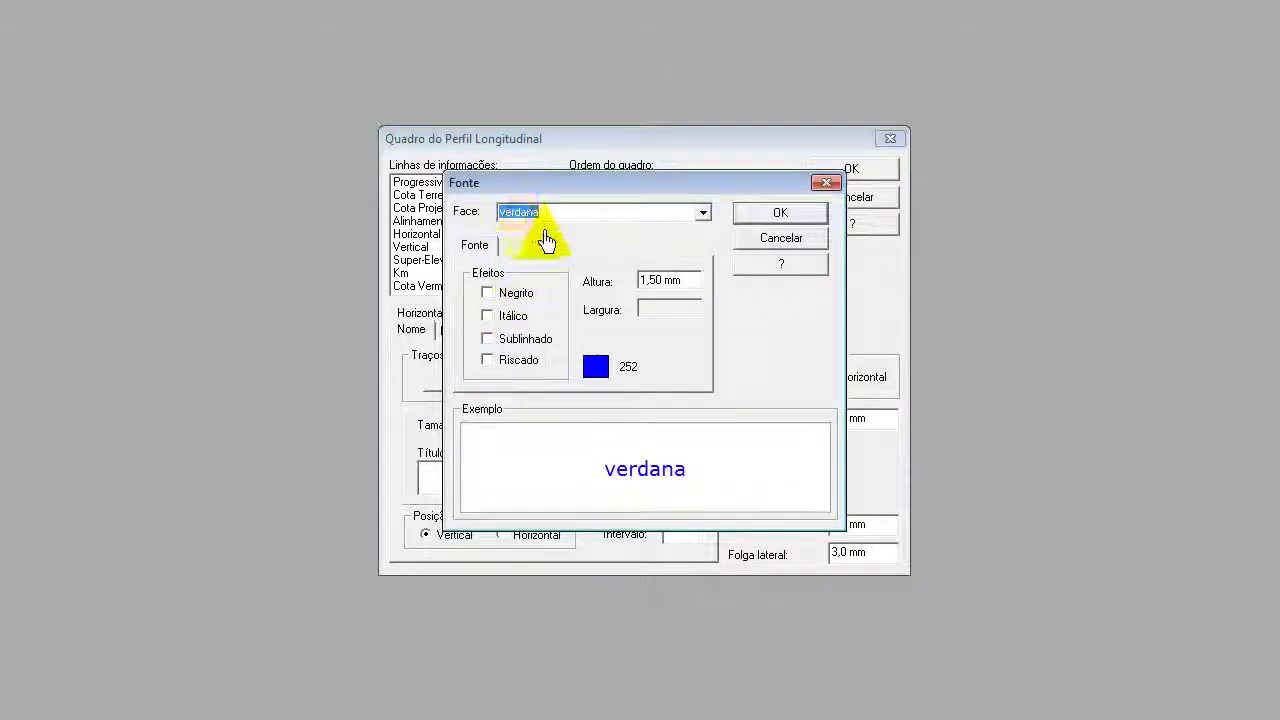
{"action": "left_click_drag", "start_coordinate": [678, 284], "coordinate": [618, 308]}
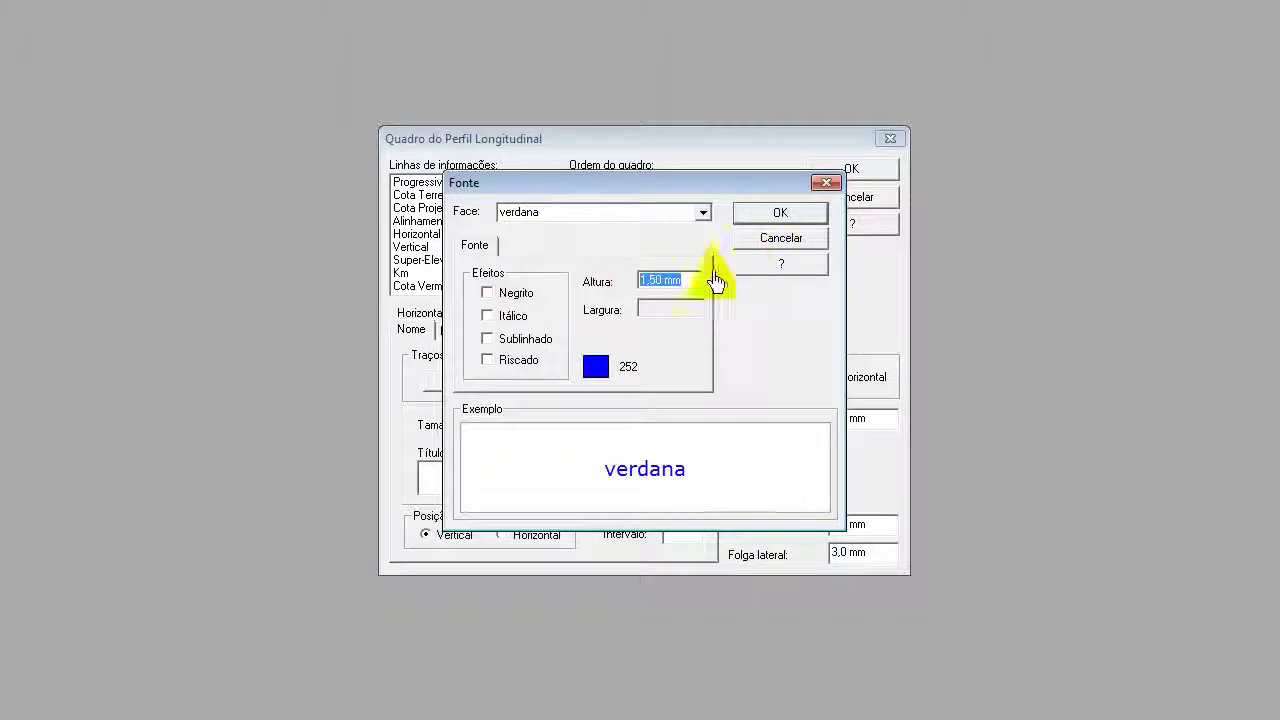
{"action": "left_click", "coordinate": [604, 369]}
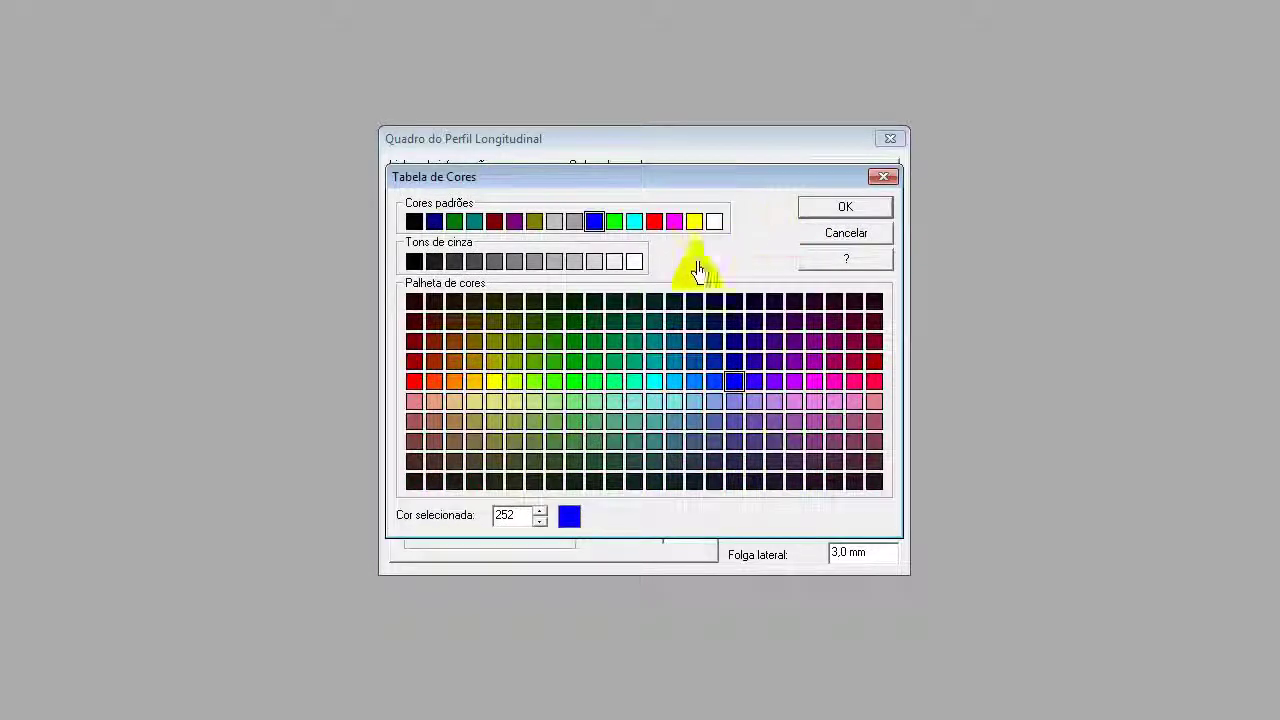
{"action": "left_click", "coordinate": [818, 212]}
{"action": "left_click", "coordinate": [758, 210]}
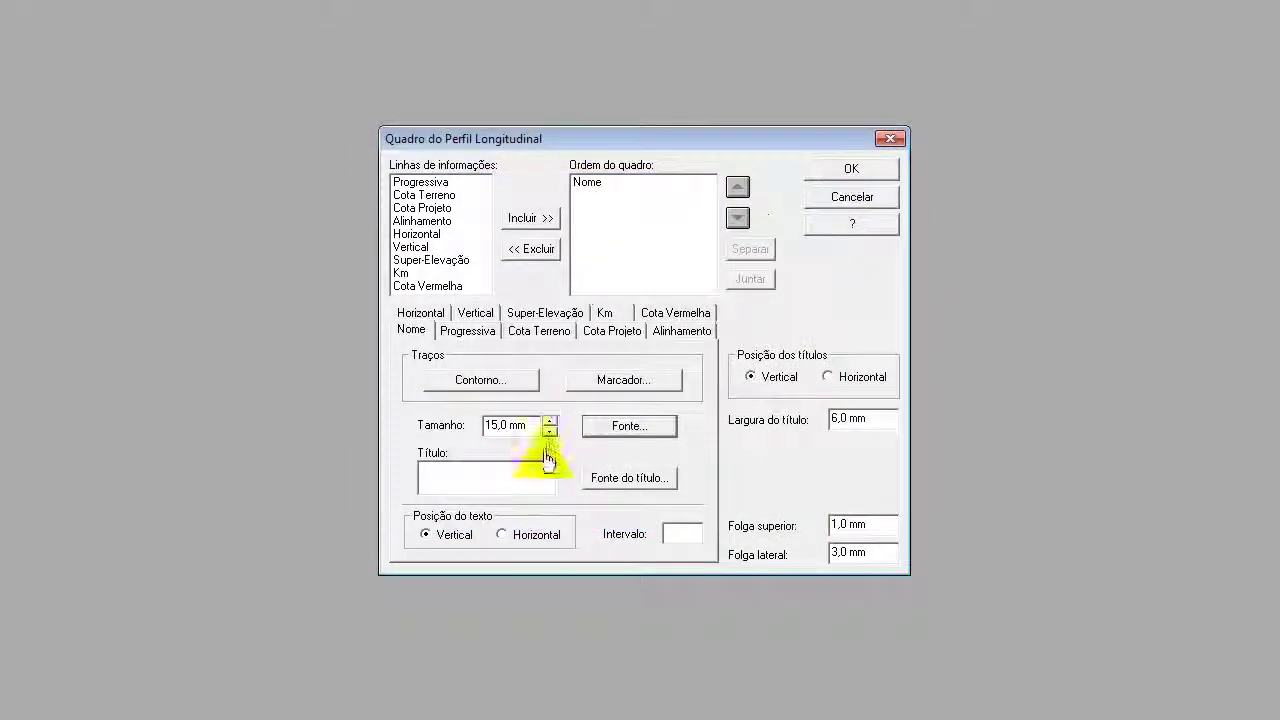
- Inspect the Nome row's title font, cancel the font dialog, and check the title text field
{"action": "left_click", "coordinate": [601, 484]}
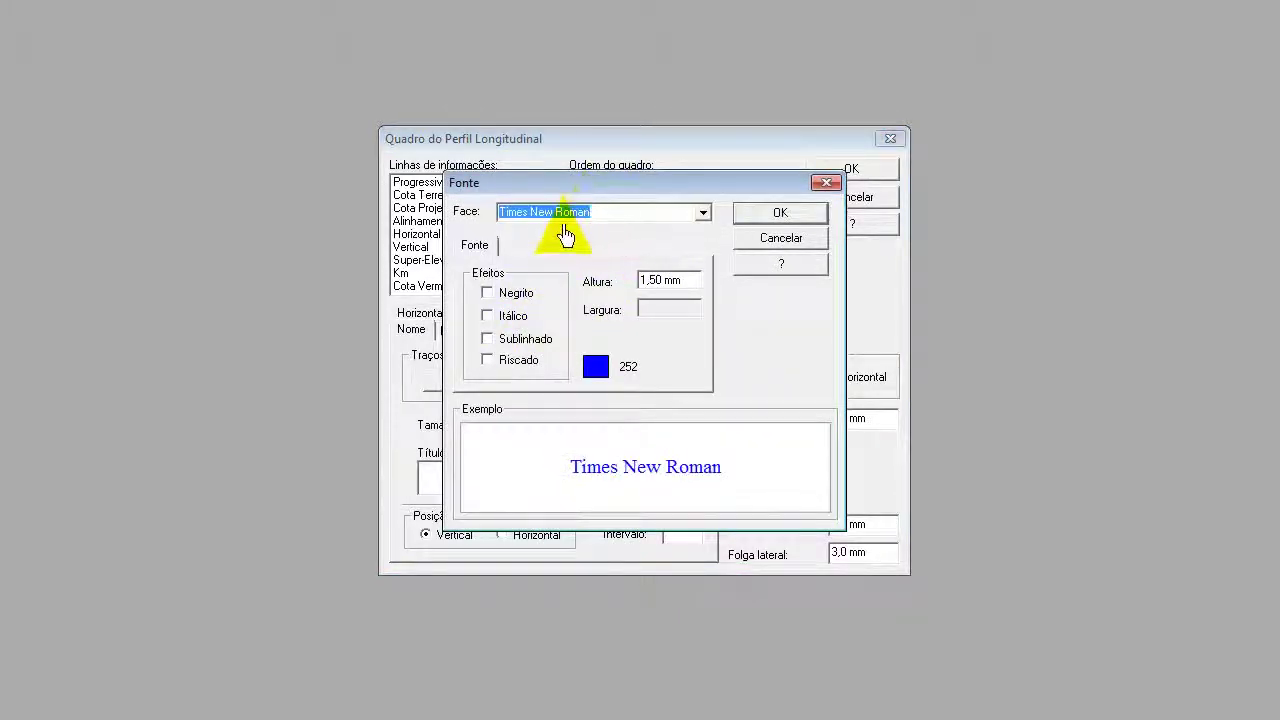
{"action": "left_click", "coordinate": [773, 248]}
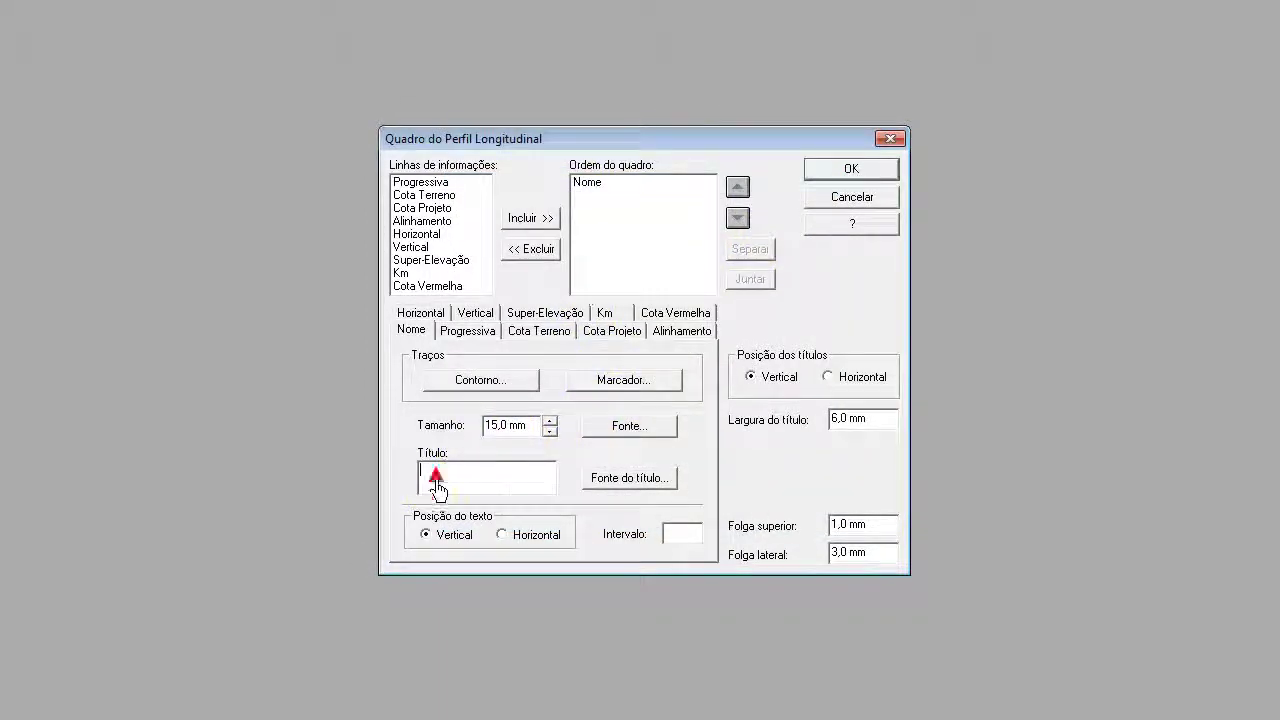
{"action": "left_click", "coordinate": [481, 489]}
- Include the Cota Terreno row in the table order below Nome and select it there
{"action": "left_click", "coordinate": [416, 196]}
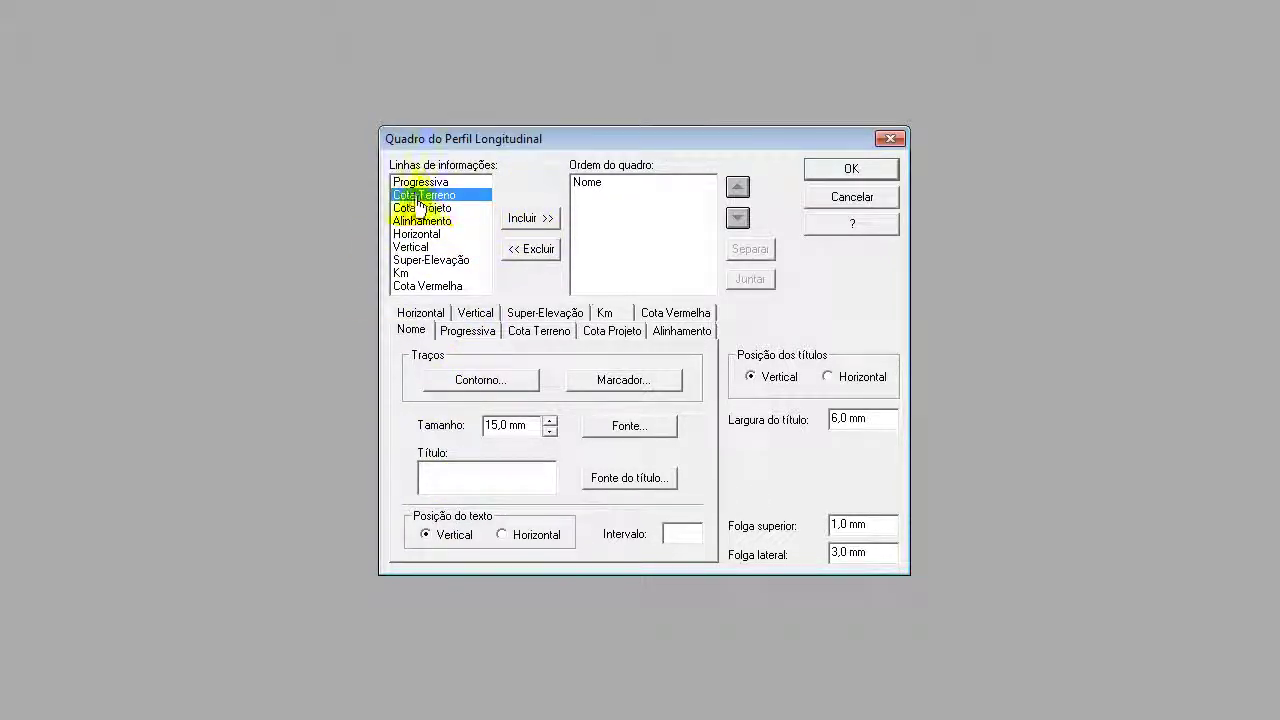
{"action": "left_click", "coordinate": [525, 219]}
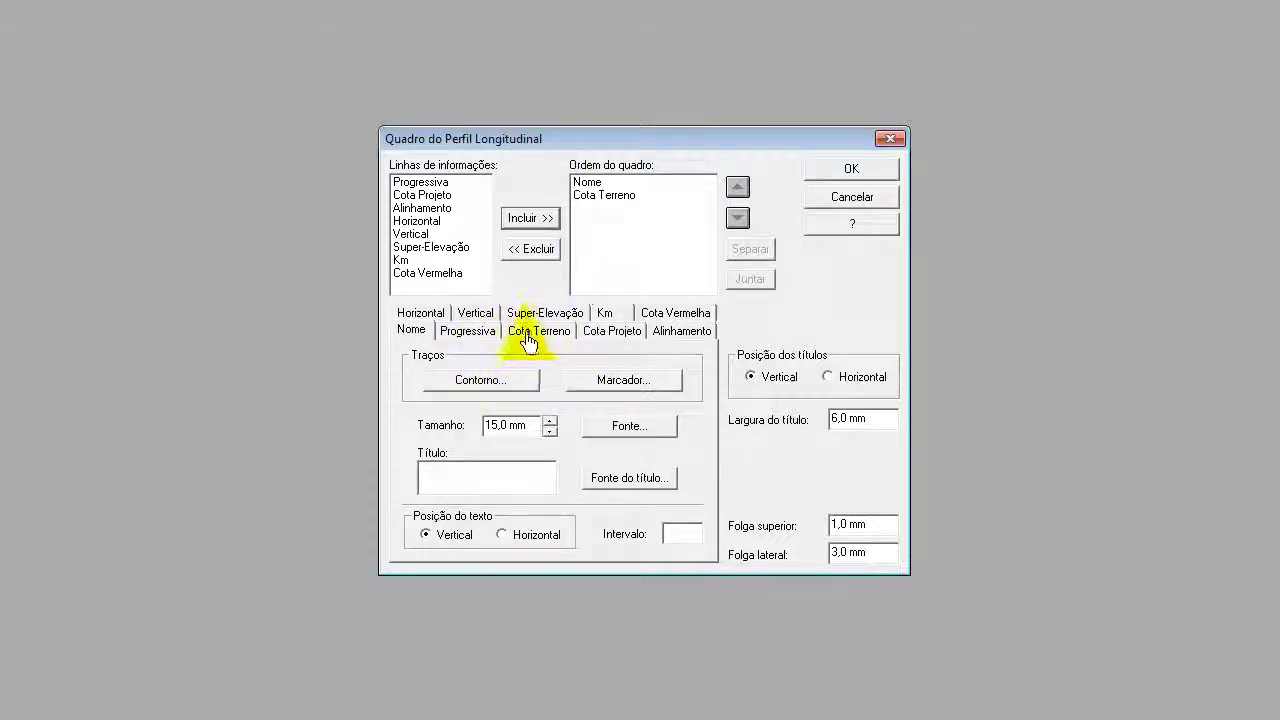
{"action": "left_click", "coordinate": [608, 197]}
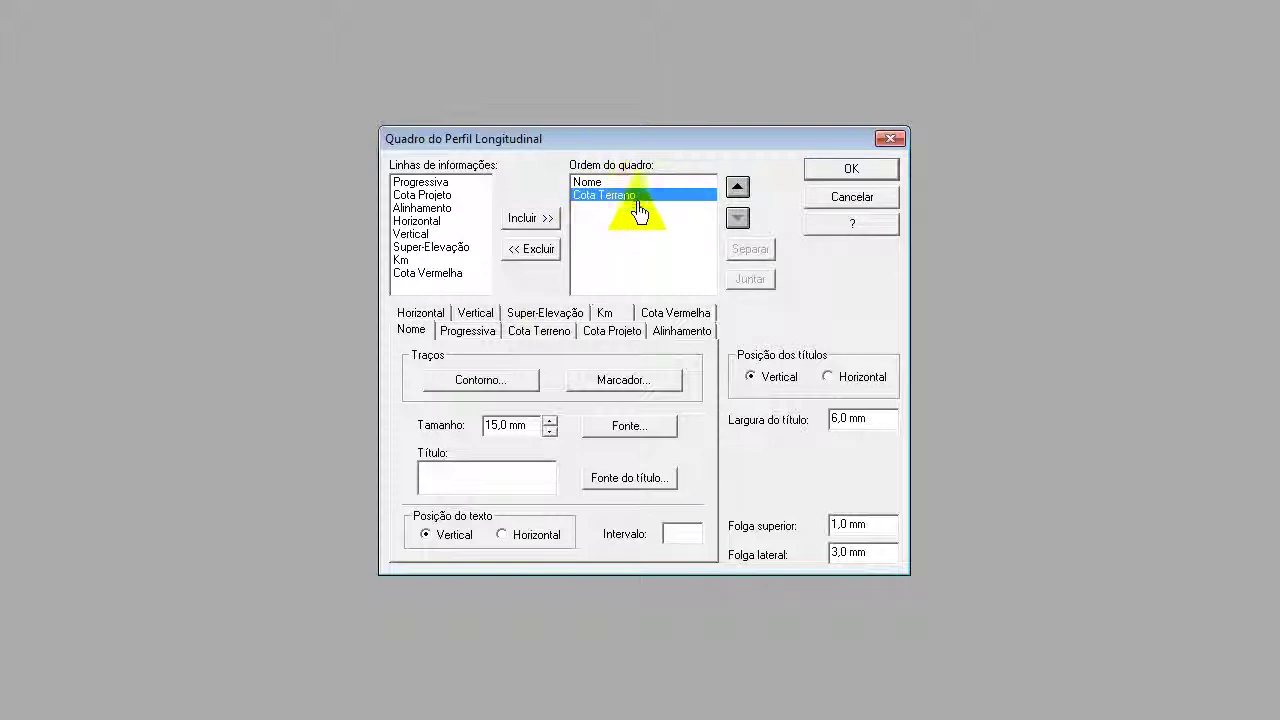
- Check the Nome row's Contorno line parameters again without changes, and display the Cota Terreno row settings
{"action": "left_click", "coordinate": [491, 380]}
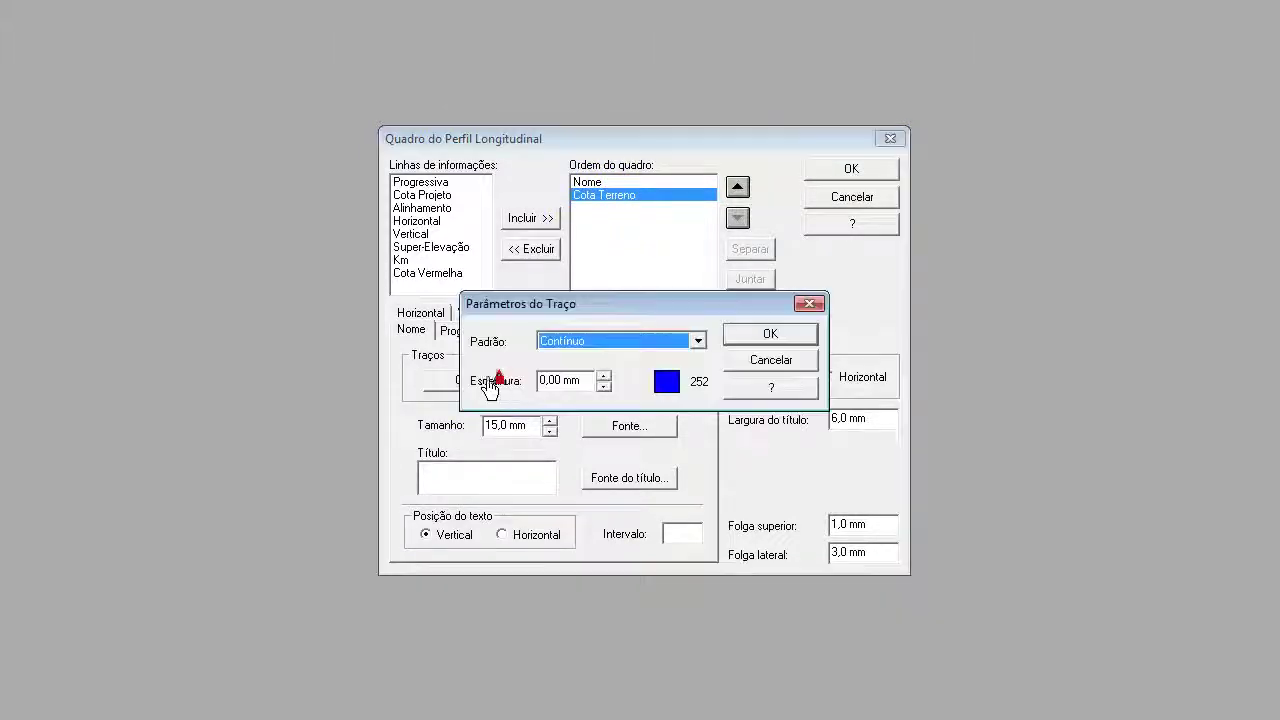
{"action": "left_click", "coordinate": [749, 360]}
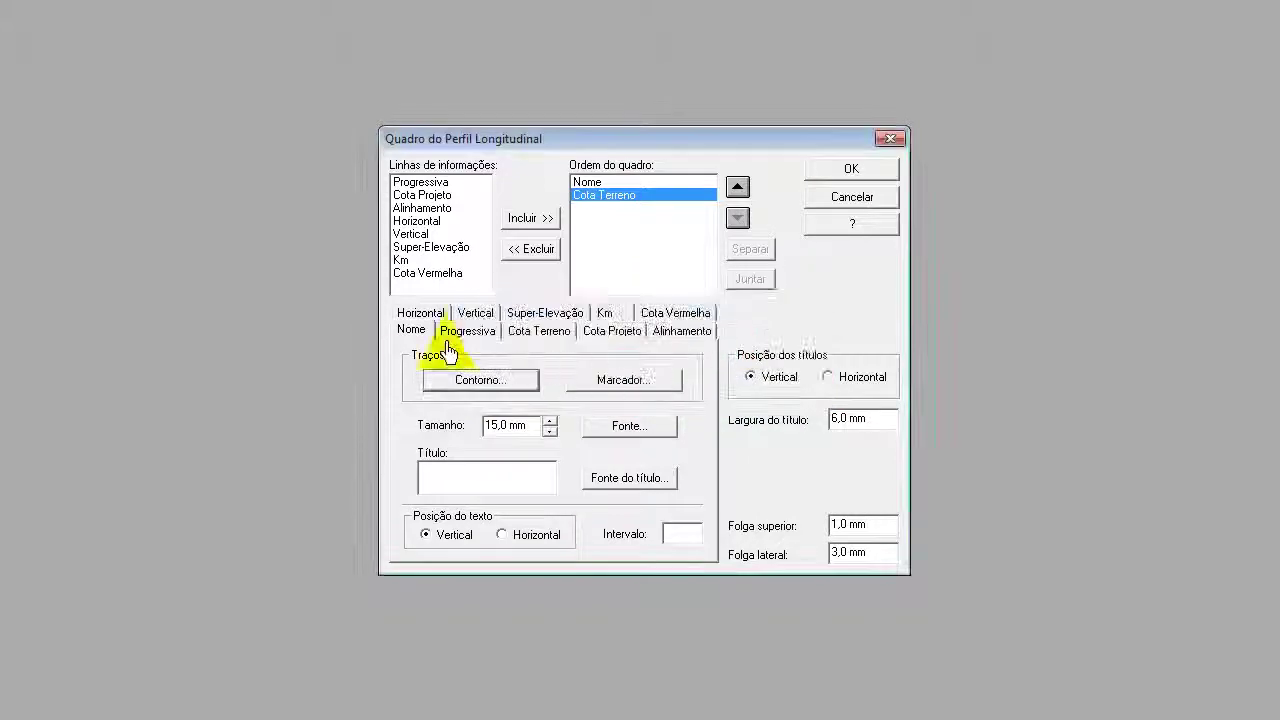
{"action": "left_click", "coordinate": [540, 333]}
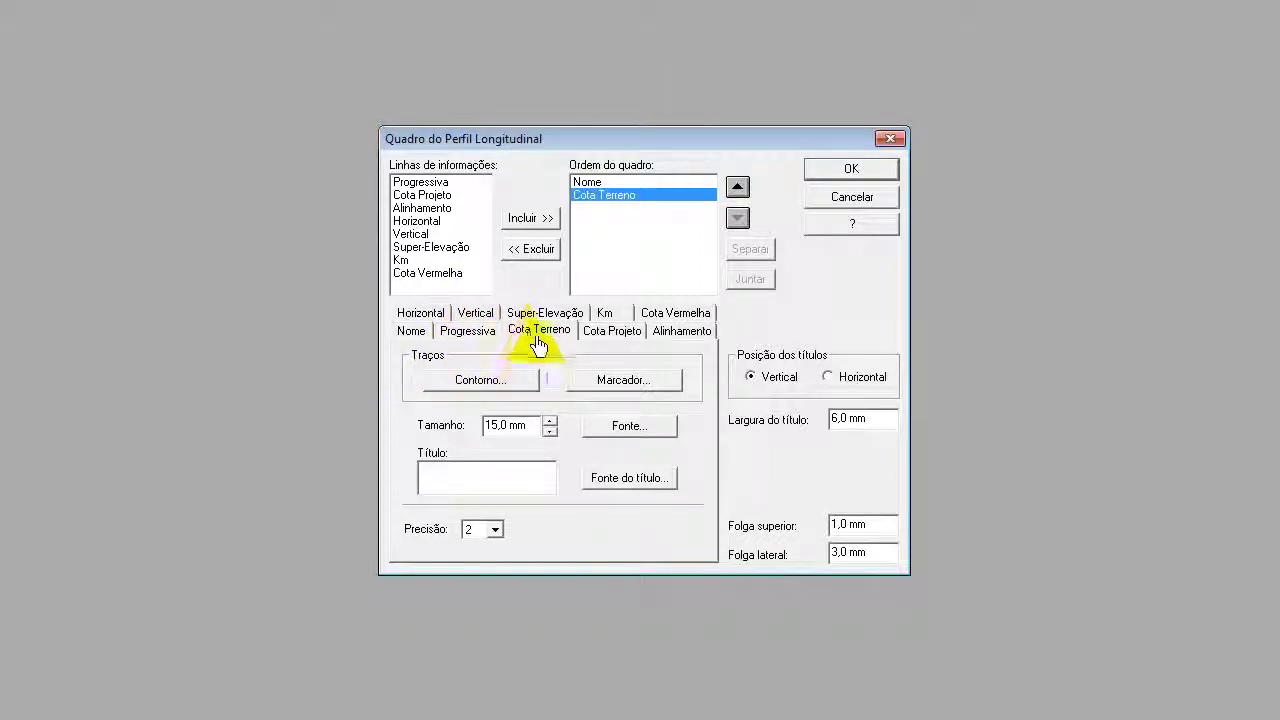
- Set the Cota Terreno row's Contorno line pattern to Contínuo and accept its Marcador line parameters as they are
{"action": "left_click", "coordinate": [474, 388]}
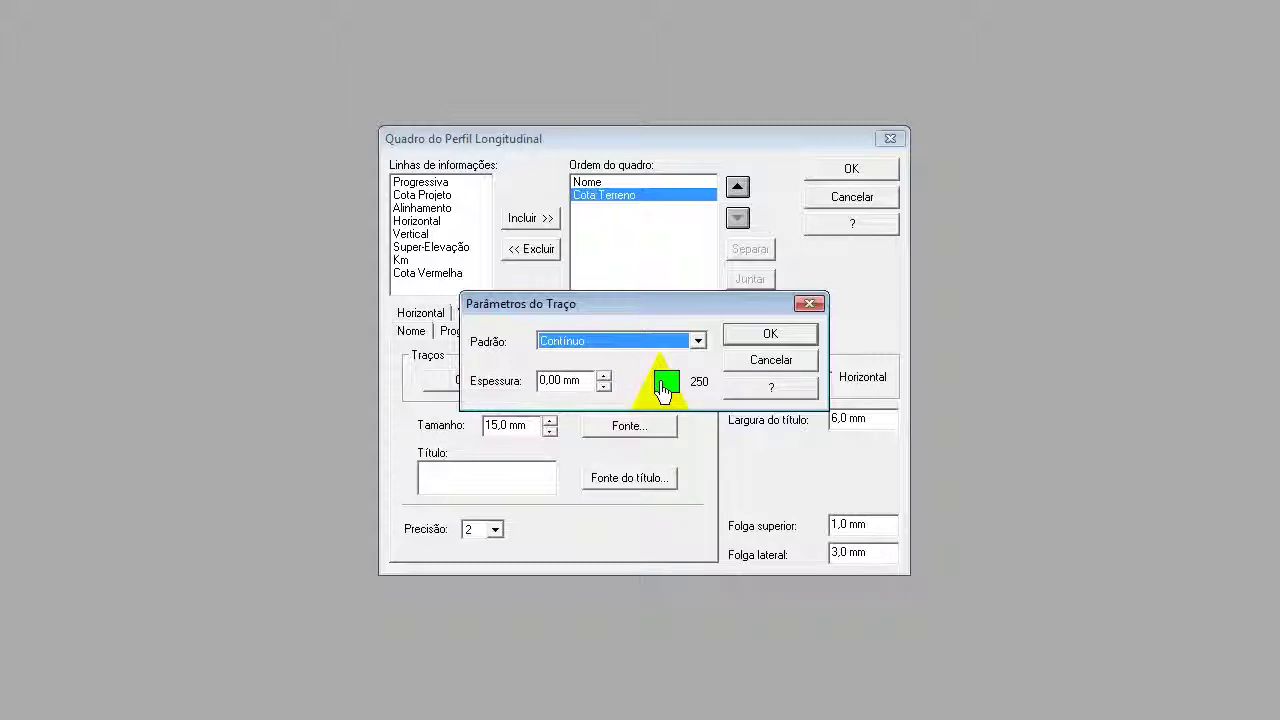
{"action": "left_click", "coordinate": [698, 342]}
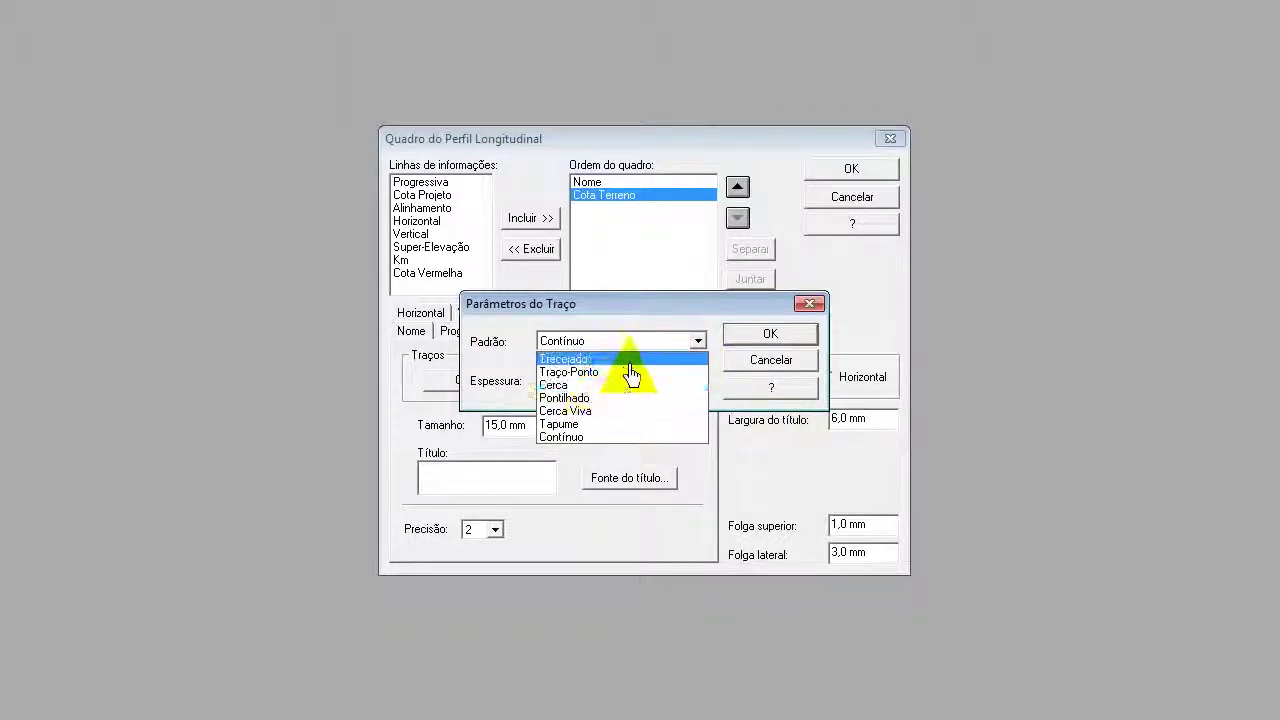
{"action": "left_click", "coordinate": [586, 440]}
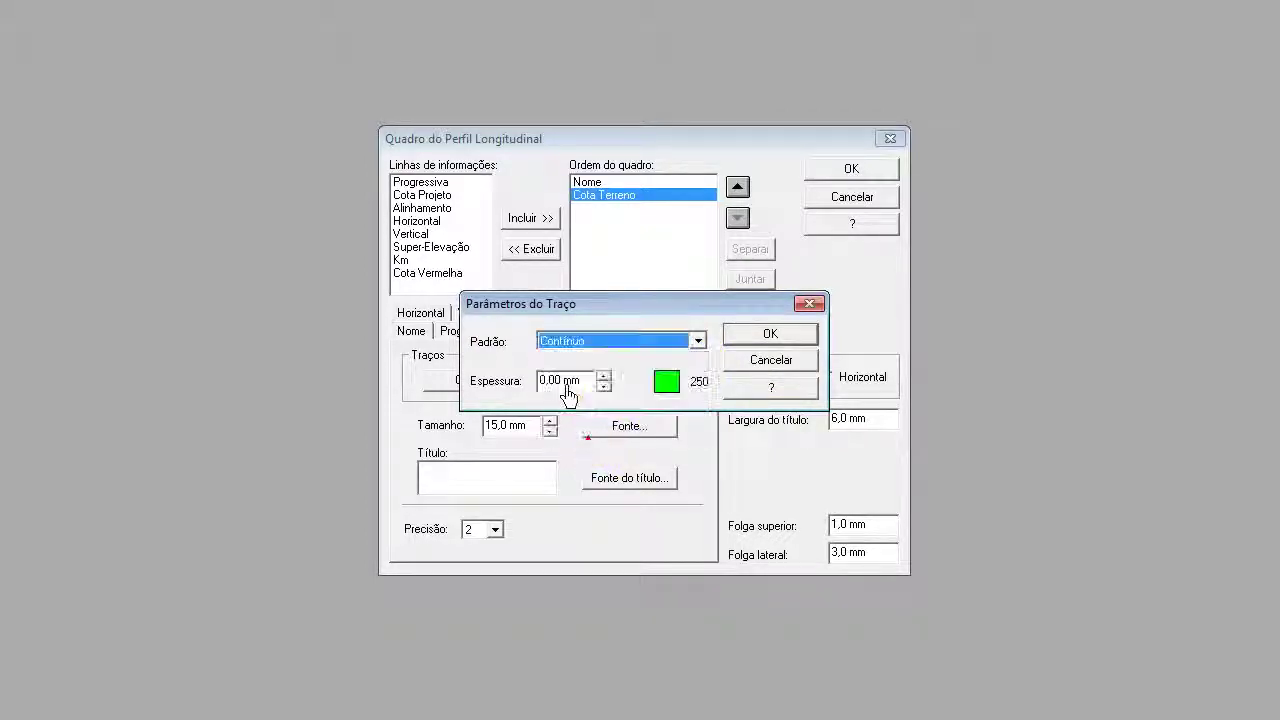
{"action": "left_click", "coordinate": [740, 340]}
{"action": "left_click", "coordinate": [622, 380]}
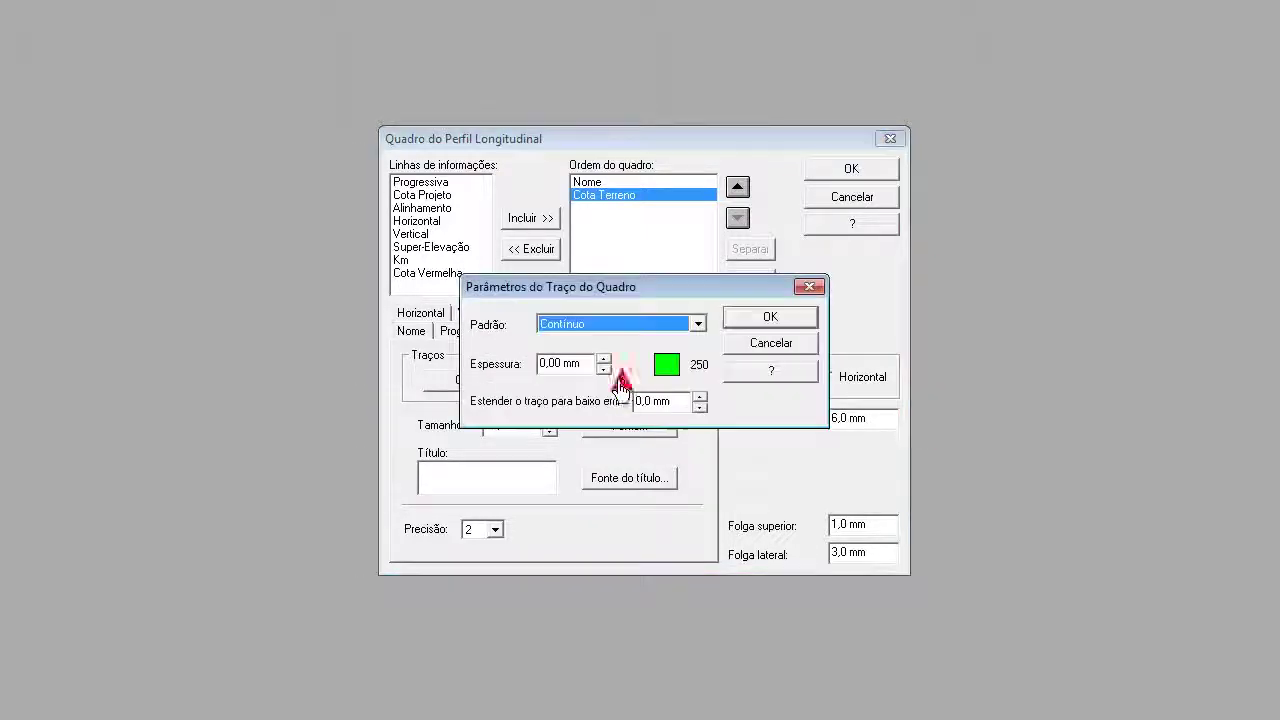
{"action": "left_click", "coordinate": [742, 318]}
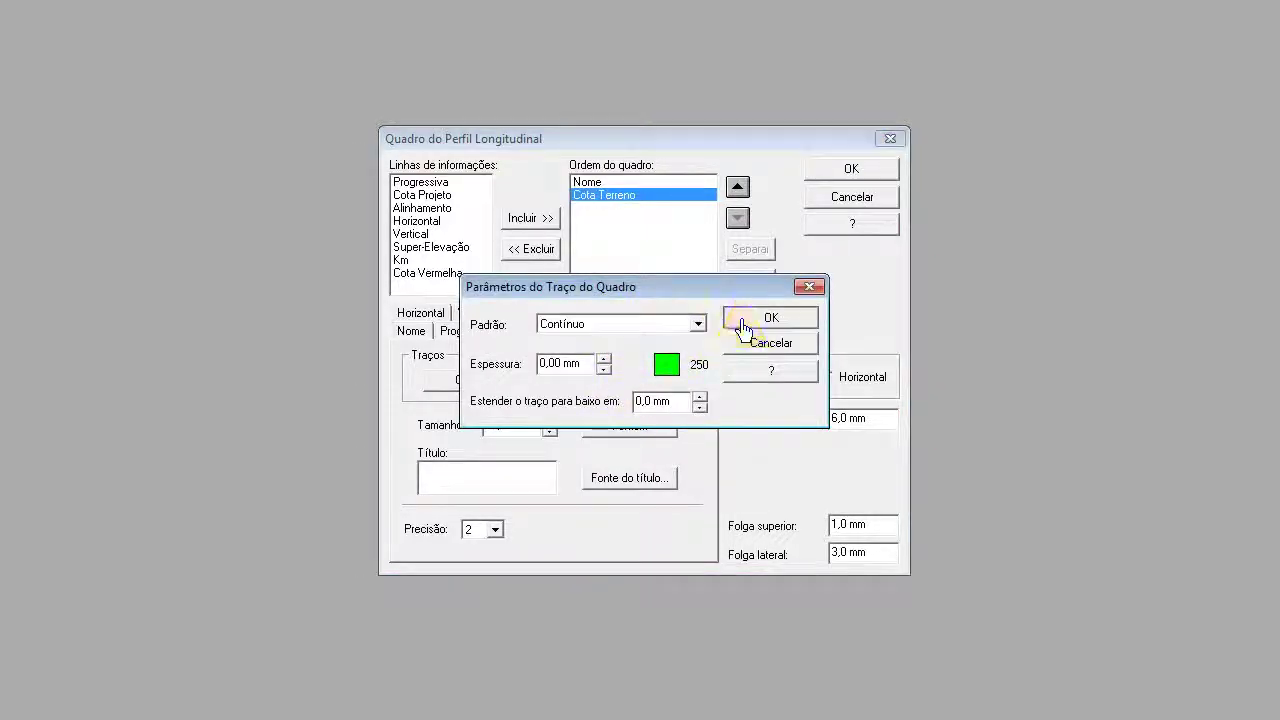
- Review the Cota Terreno row's size and its text font settings
{"action": "left_click_drag", "start_coordinate": [528, 426], "coordinate": [482, 426]}
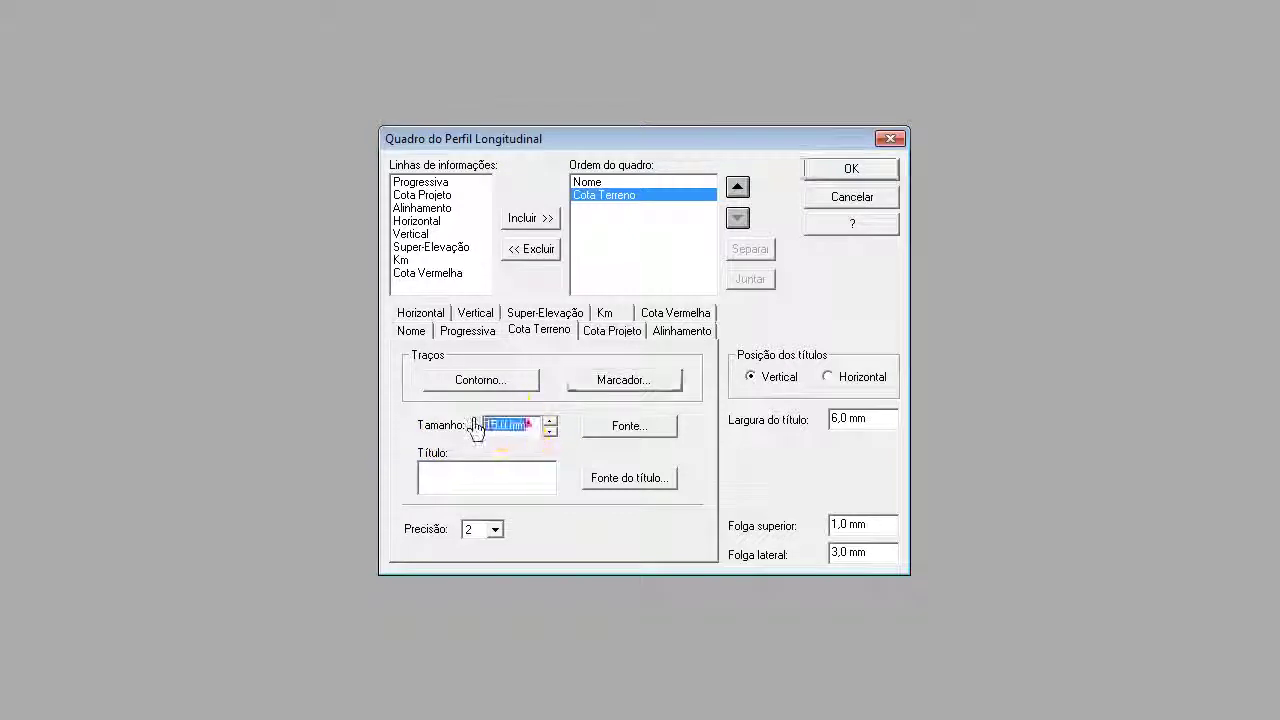
{"action": "left_click", "coordinate": [614, 430]}
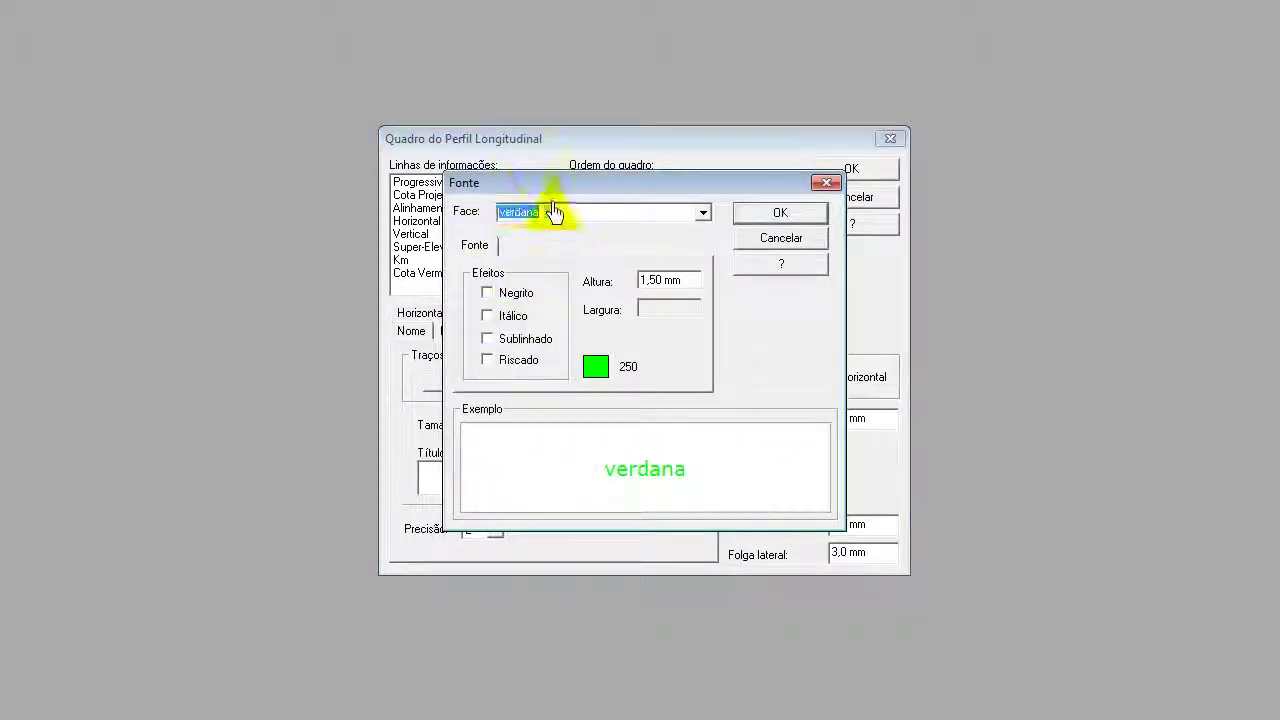
{"action": "left_click", "coordinate": [768, 215]}
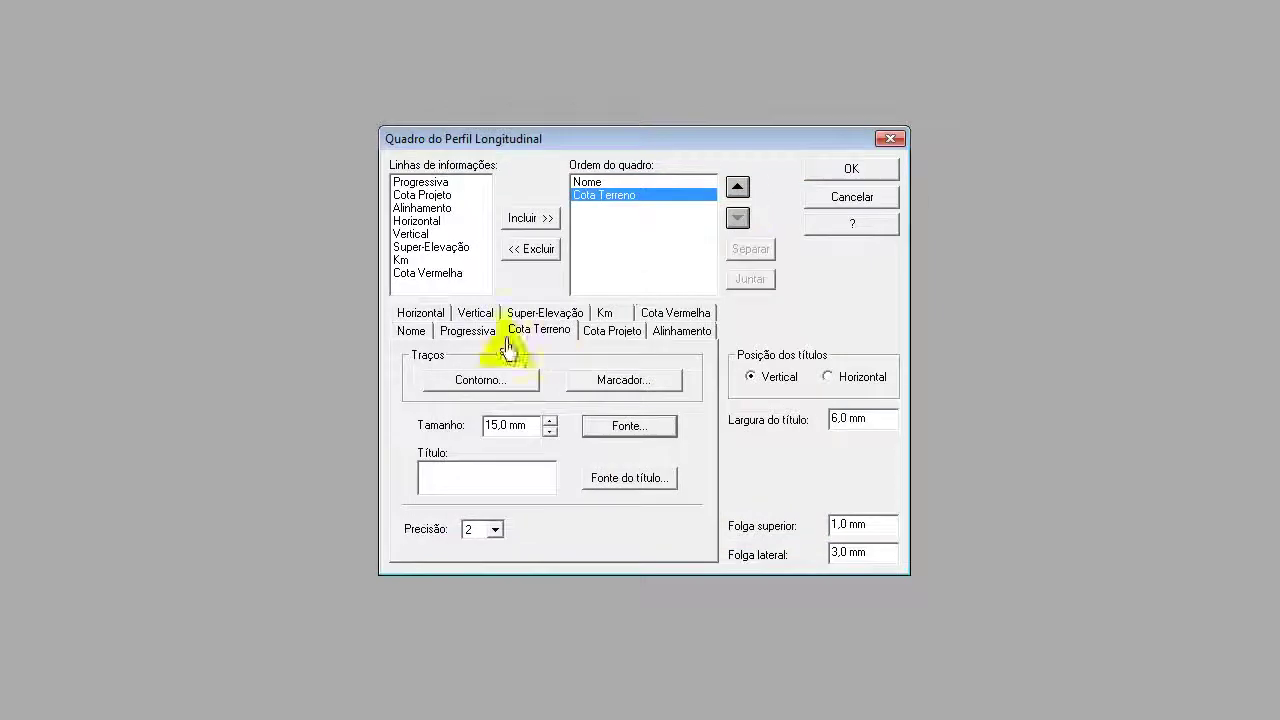
- Review the Cota Terreno row's title font and height, and set the row's precision to 2 after trying 3
{"action": "left_click", "coordinate": [622, 480]}
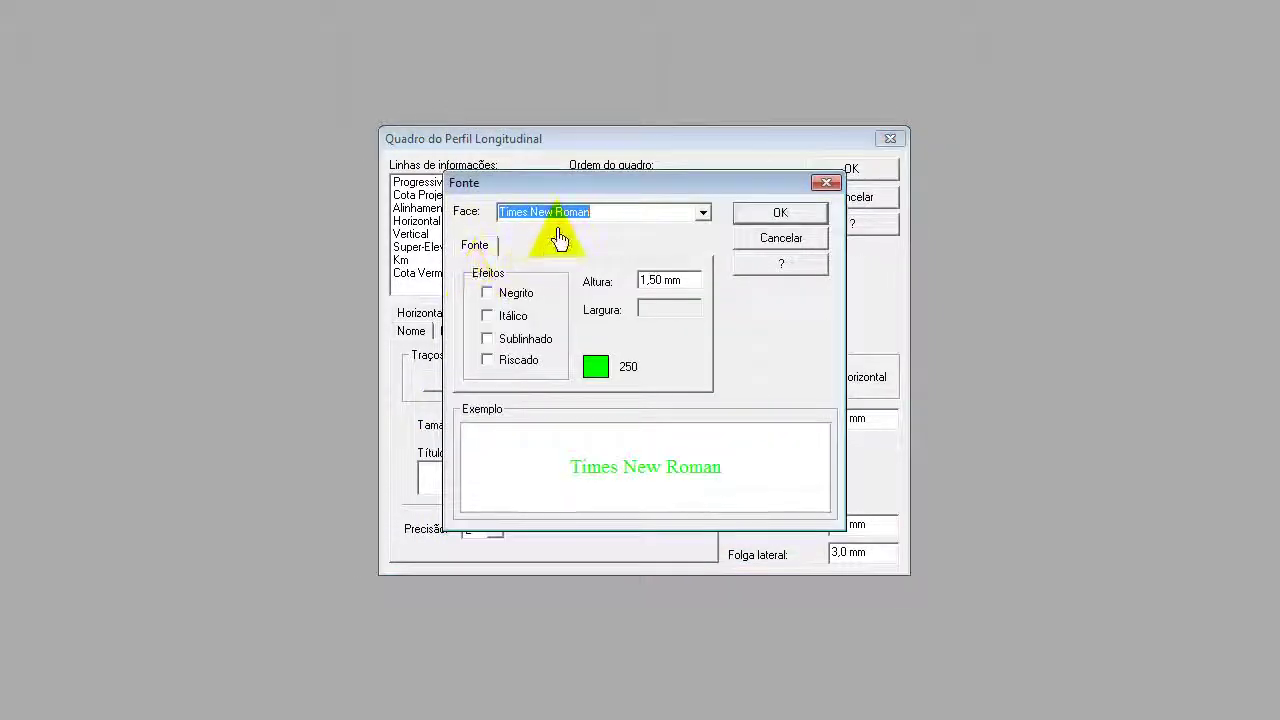
{"action": "left_click", "coordinate": [686, 283]}
{"action": "double_click", "coordinate": [686, 283]}
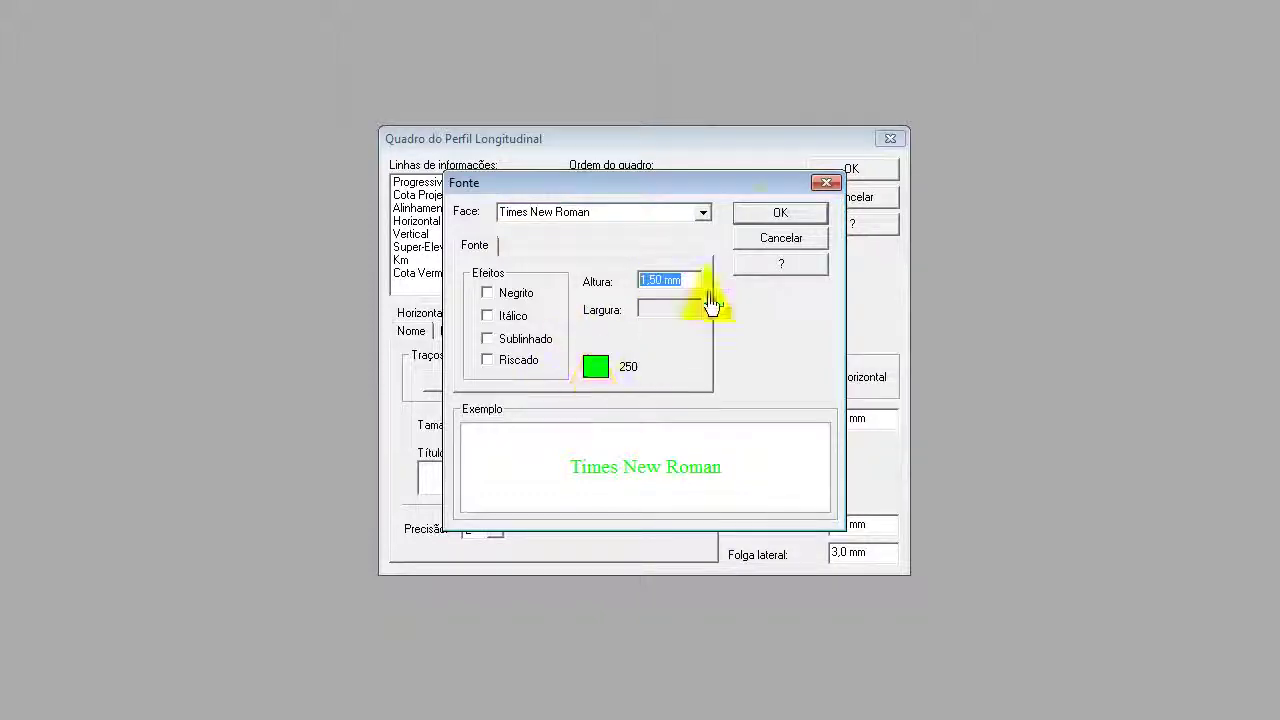
{"action": "left_click", "coordinate": [772, 215]}
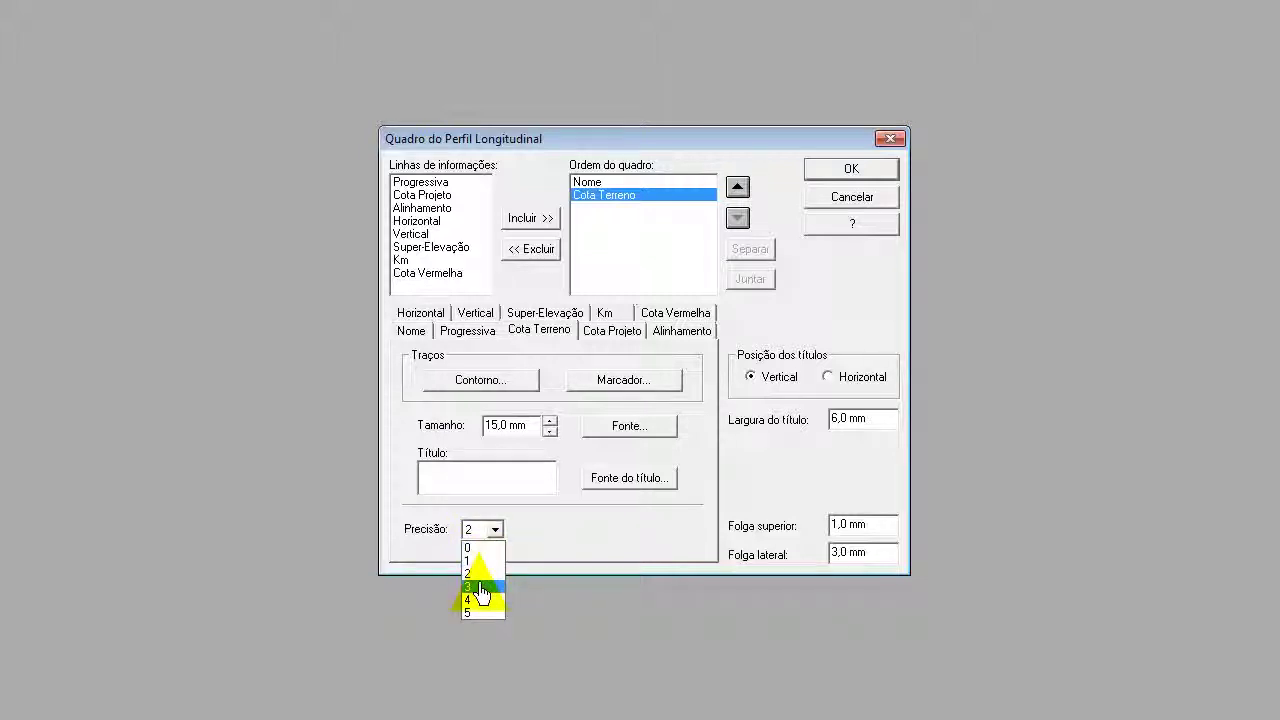
{"action": "left_click", "coordinate": [482, 590]}
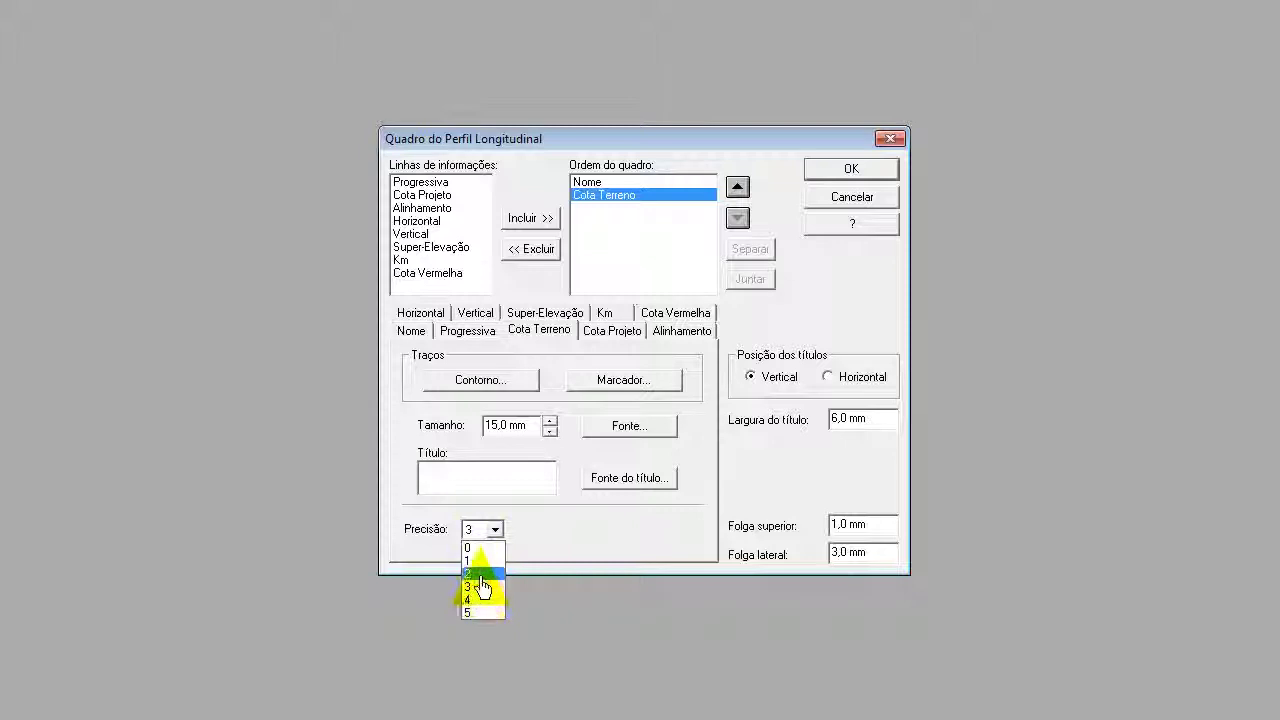
{"action": "left_click", "coordinate": [480, 574]}
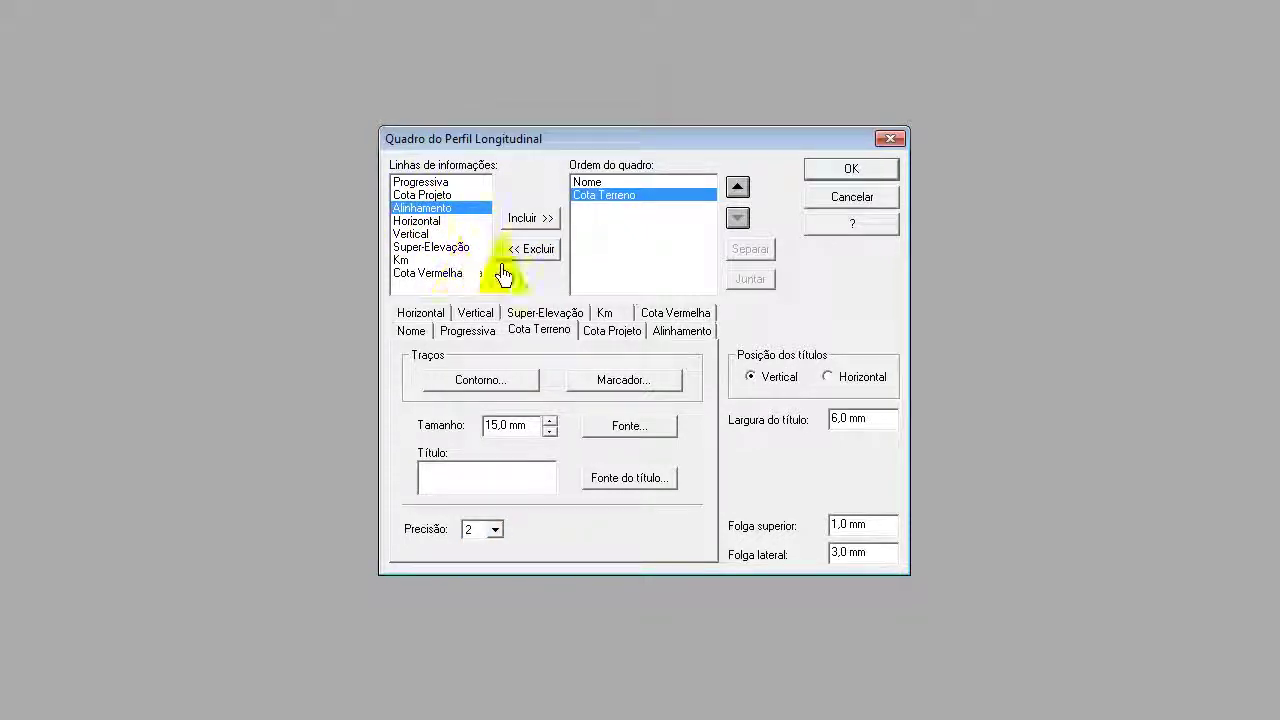
- Include the Alinhamento row in the table order and check its Contorno line parameters without changes
{"action": "left_click", "coordinate": [524, 220]}
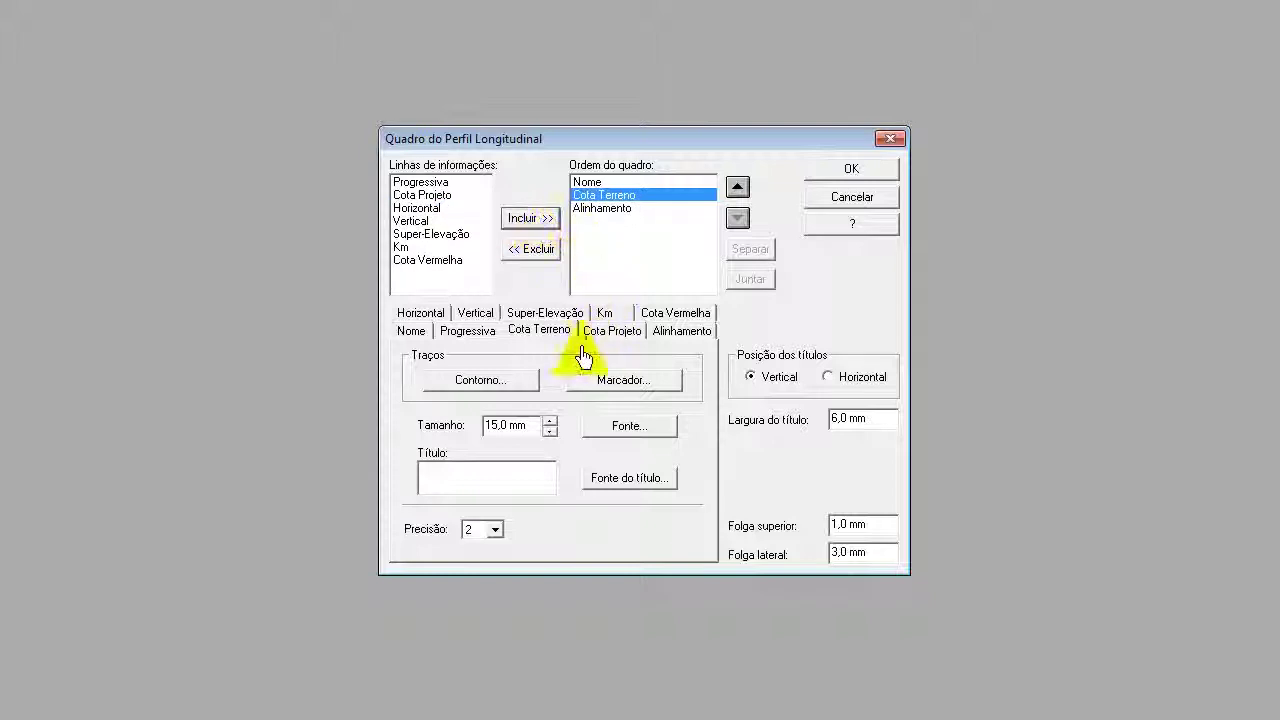
{"action": "left_click", "coordinate": [680, 331]}
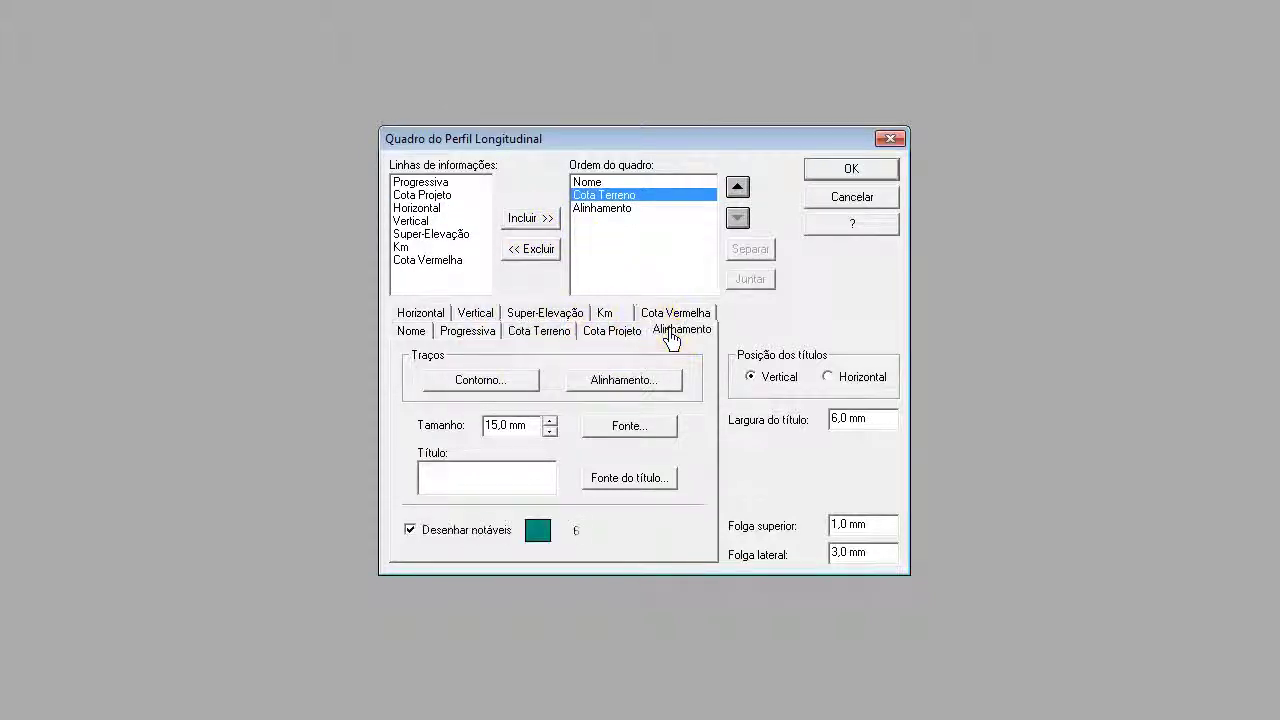
{"action": "left_click", "coordinate": [458, 386]}
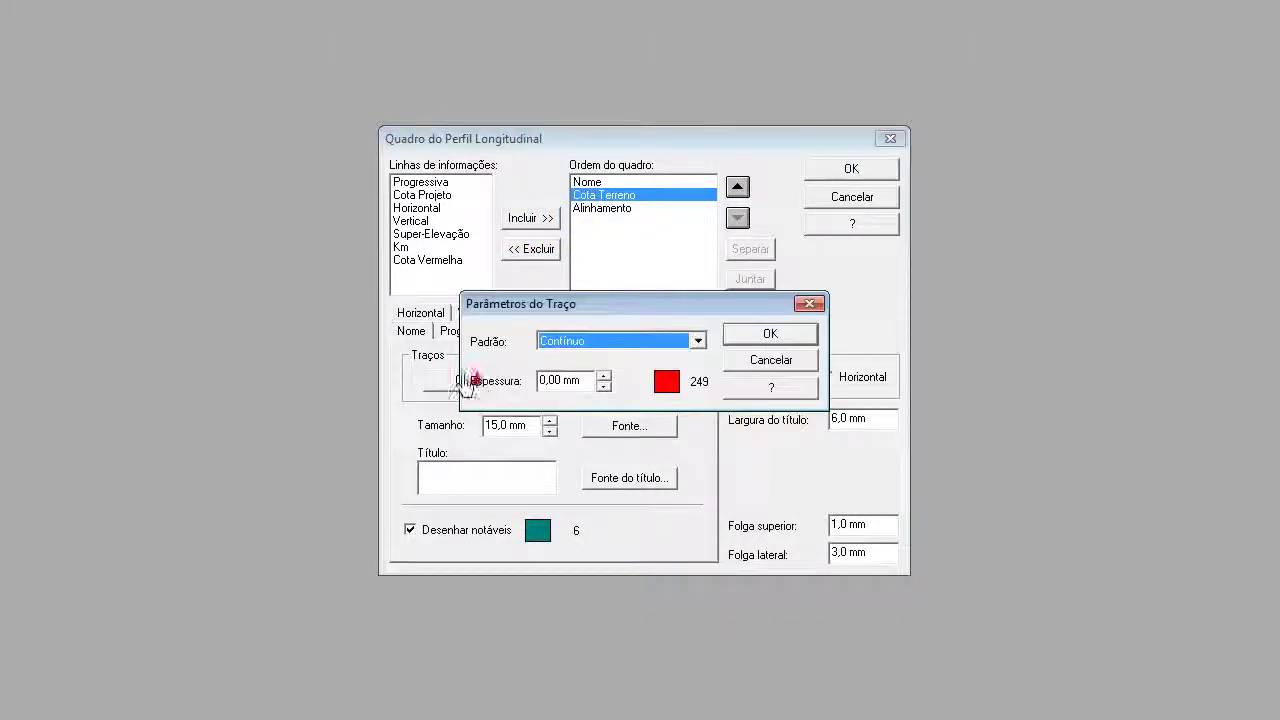
{"action": "left_click", "coordinate": [738, 364]}
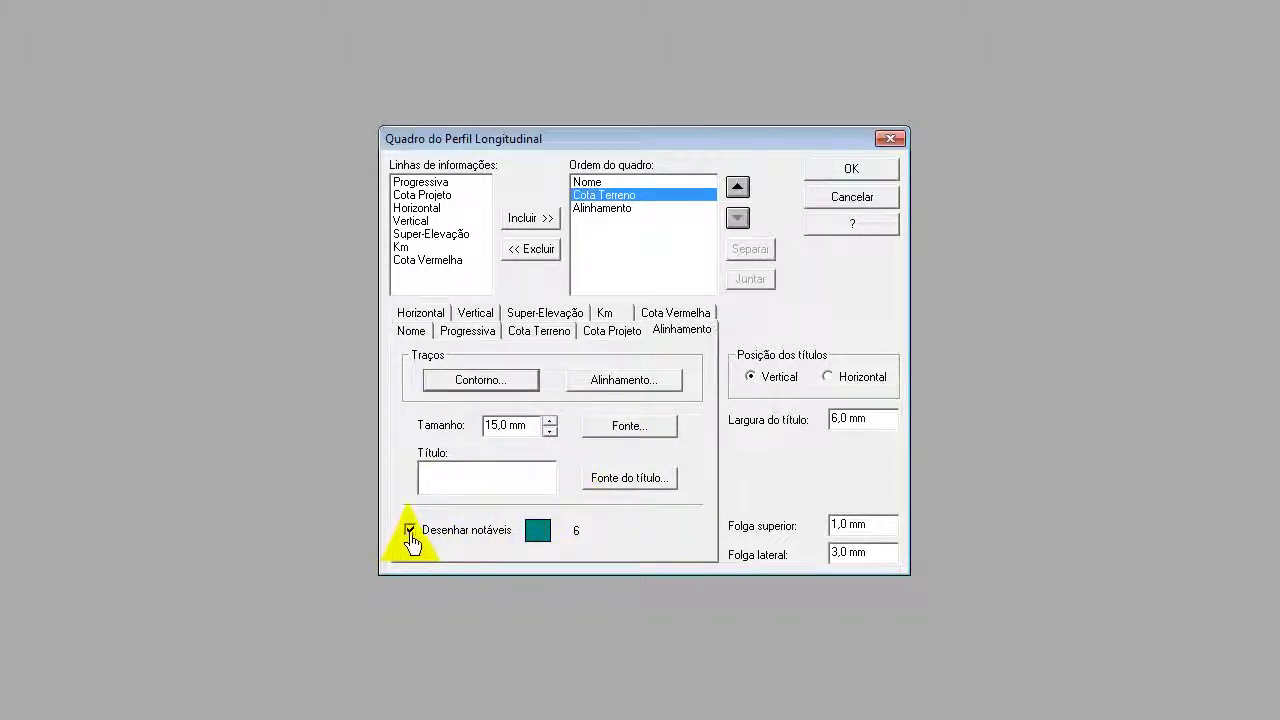
- Include the Horizontal row in the table order below Alinhamento and display its settings
{"action": "left_click", "coordinate": [418, 208]}
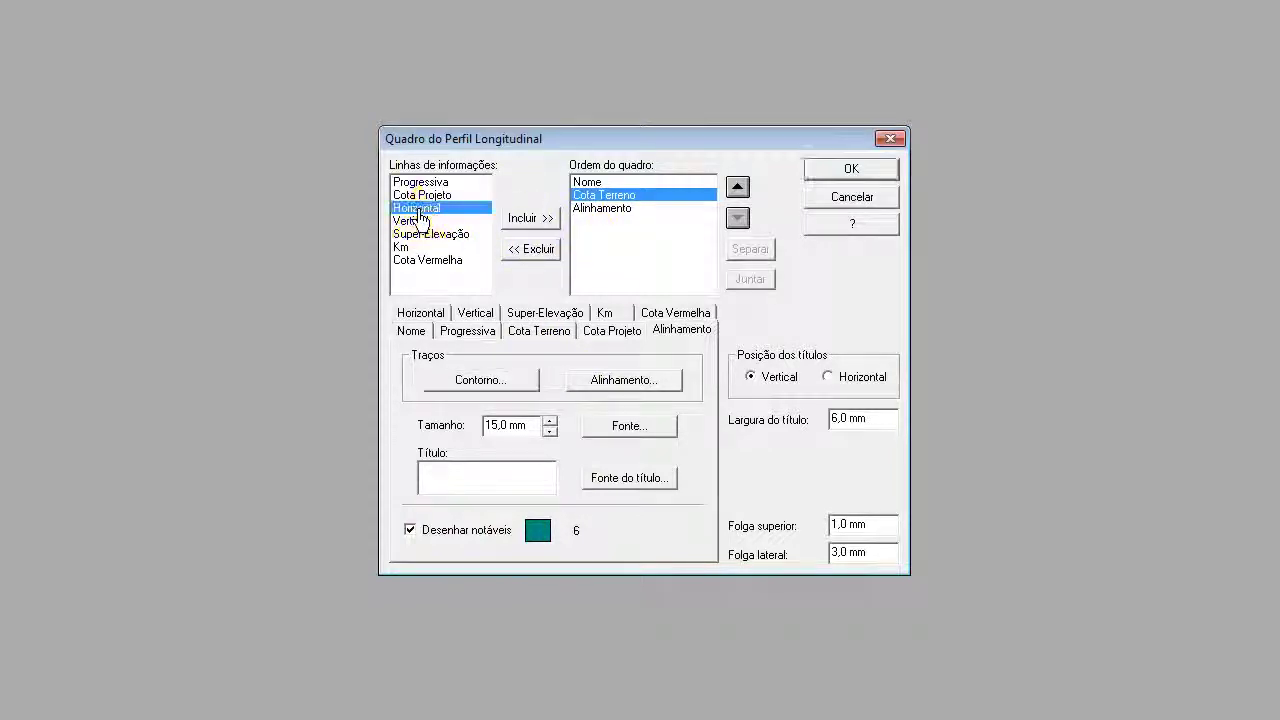
{"action": "left_click", "coordinate": [527, 218]}
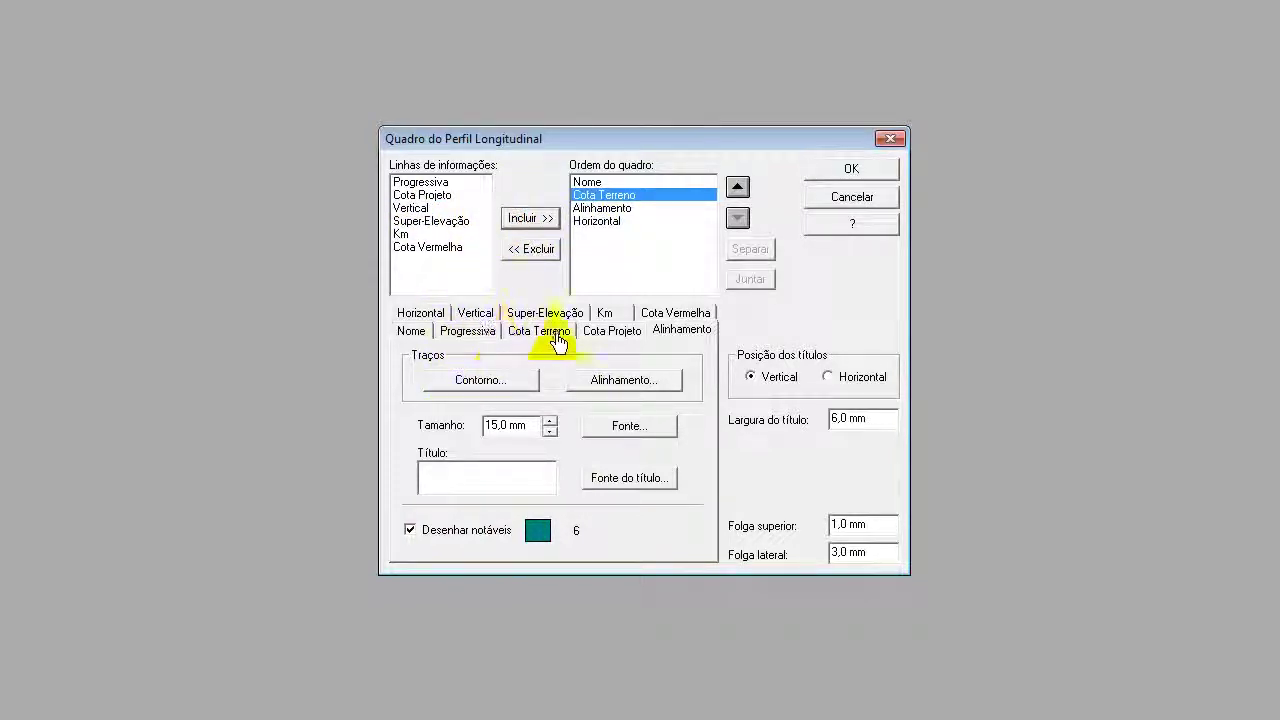
{"action": "left_click", "coordinate": [420, 318]}
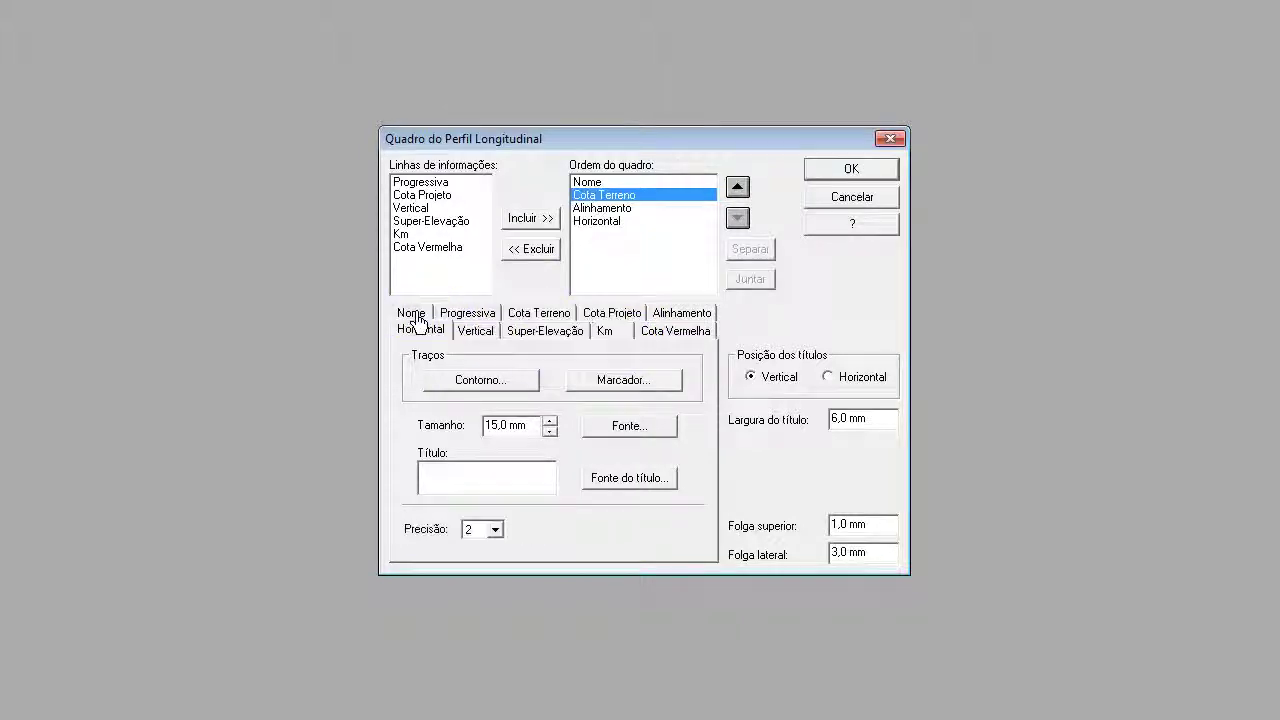
- Check the Horizontal row's Contorno and Marcador line parameters, accepting them as they are
{"action": "left_click", "coordinate": [470, 384]}
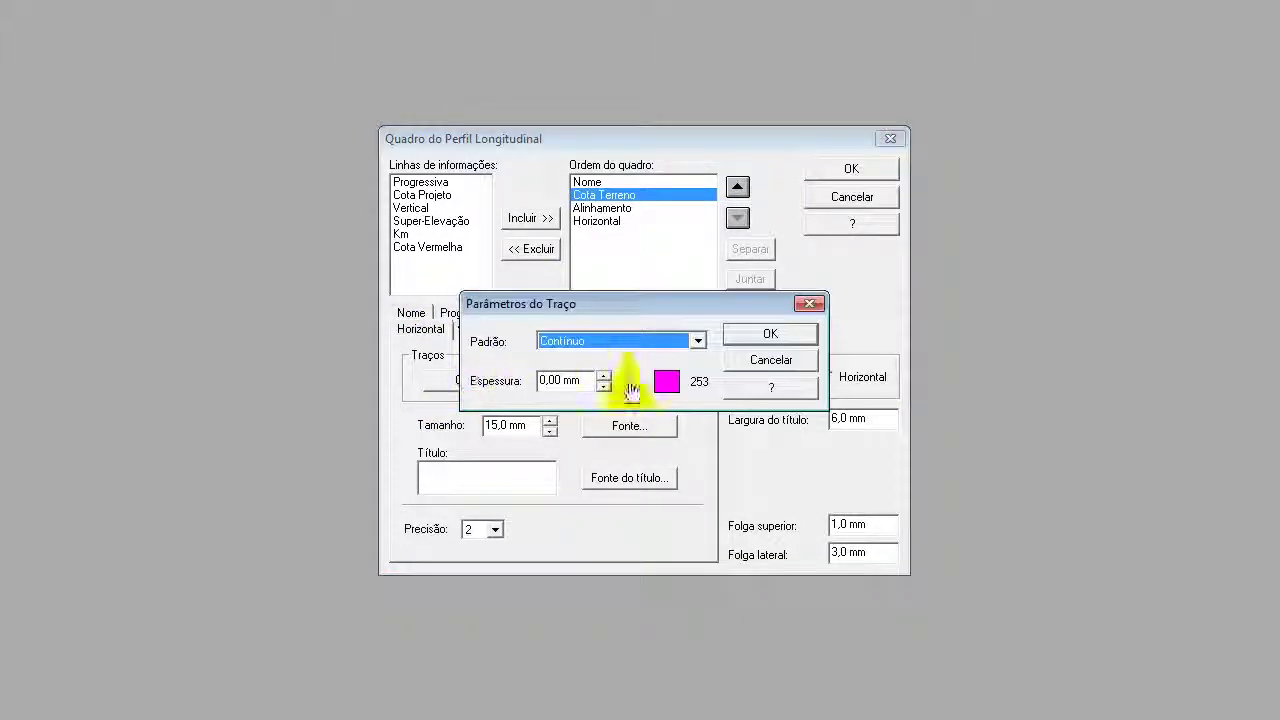
{"action": "left_click", "coordinate": [752, 338]}
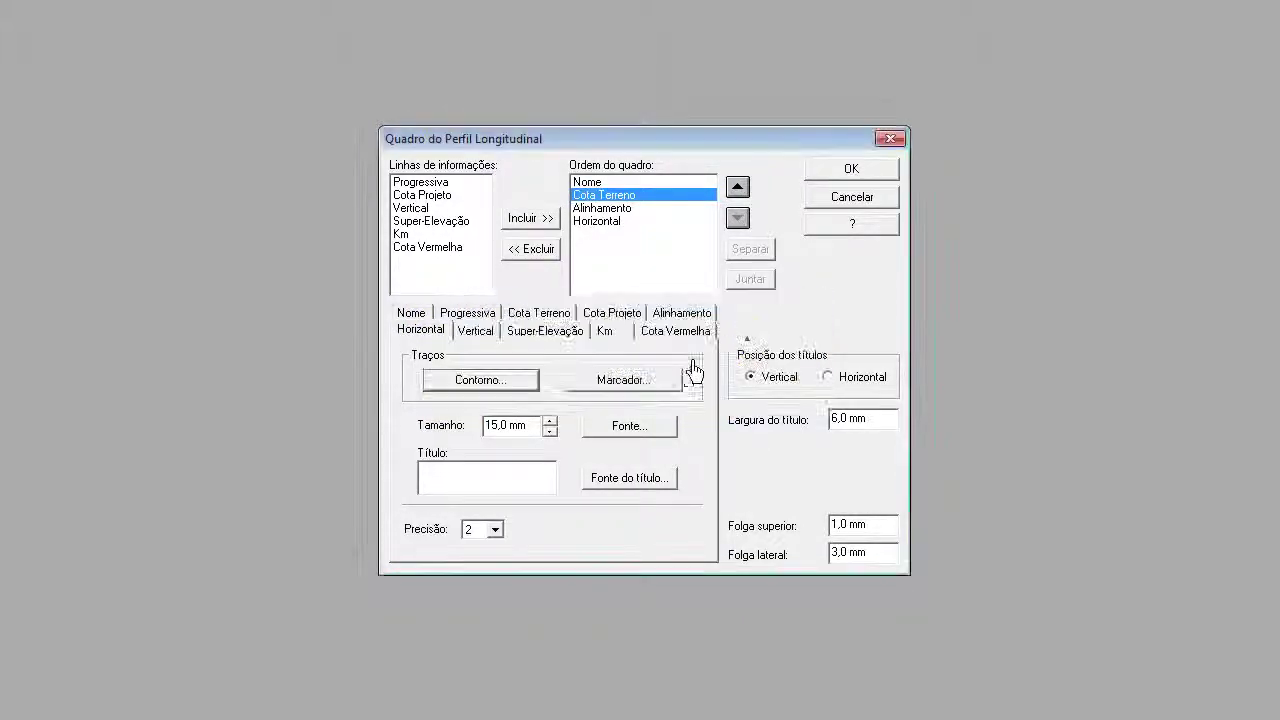
{"action": "left_click", "coordinate": [648, 384]}
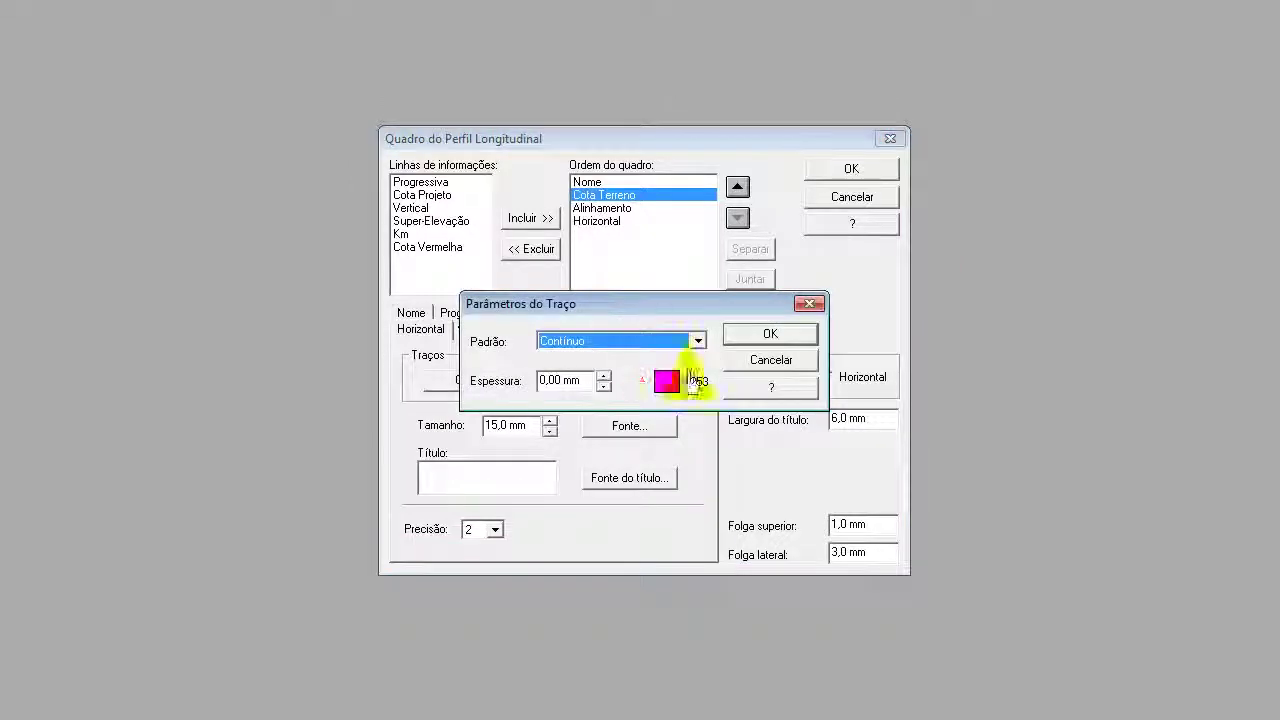
{"action": "left_click", "coordinate": [760, 334]}
- Inspect the Horizontal row's text font without changes, check its title field, and choose a precision of 2
{"action": "left_click", "coordinate": [612, 428]}
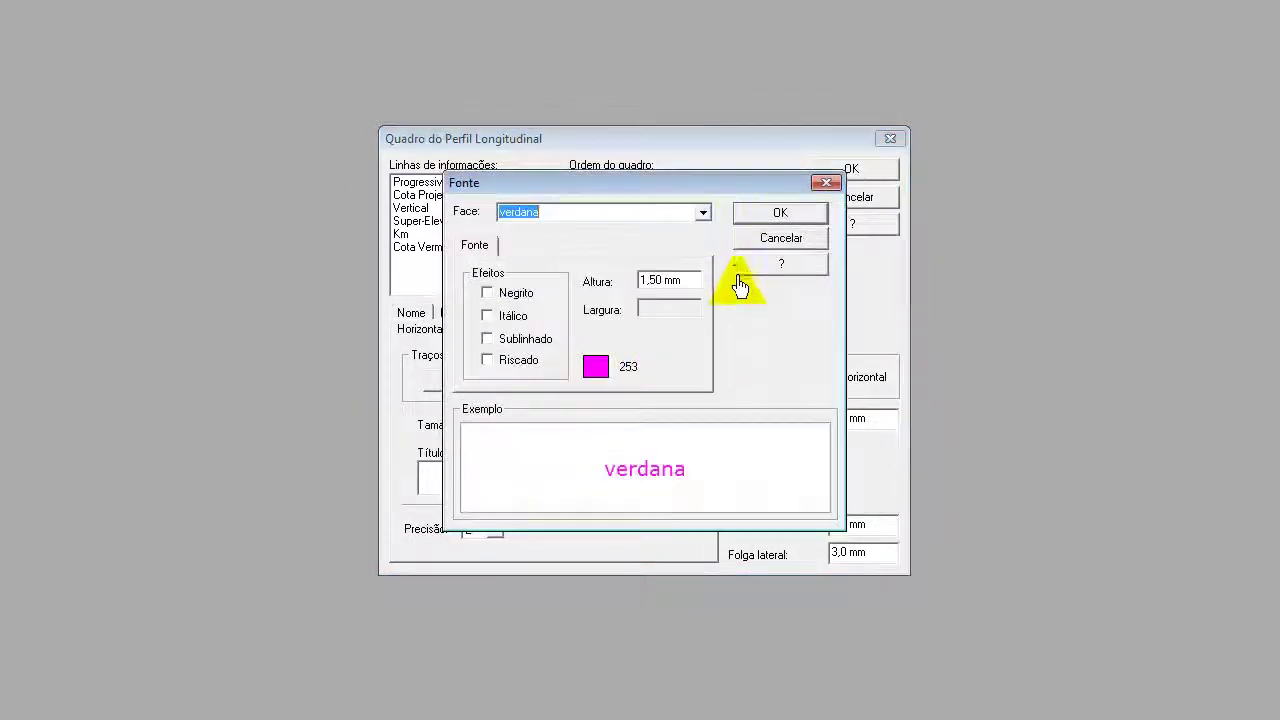
{"action": "left_click", "coordinate": [750, 240]}
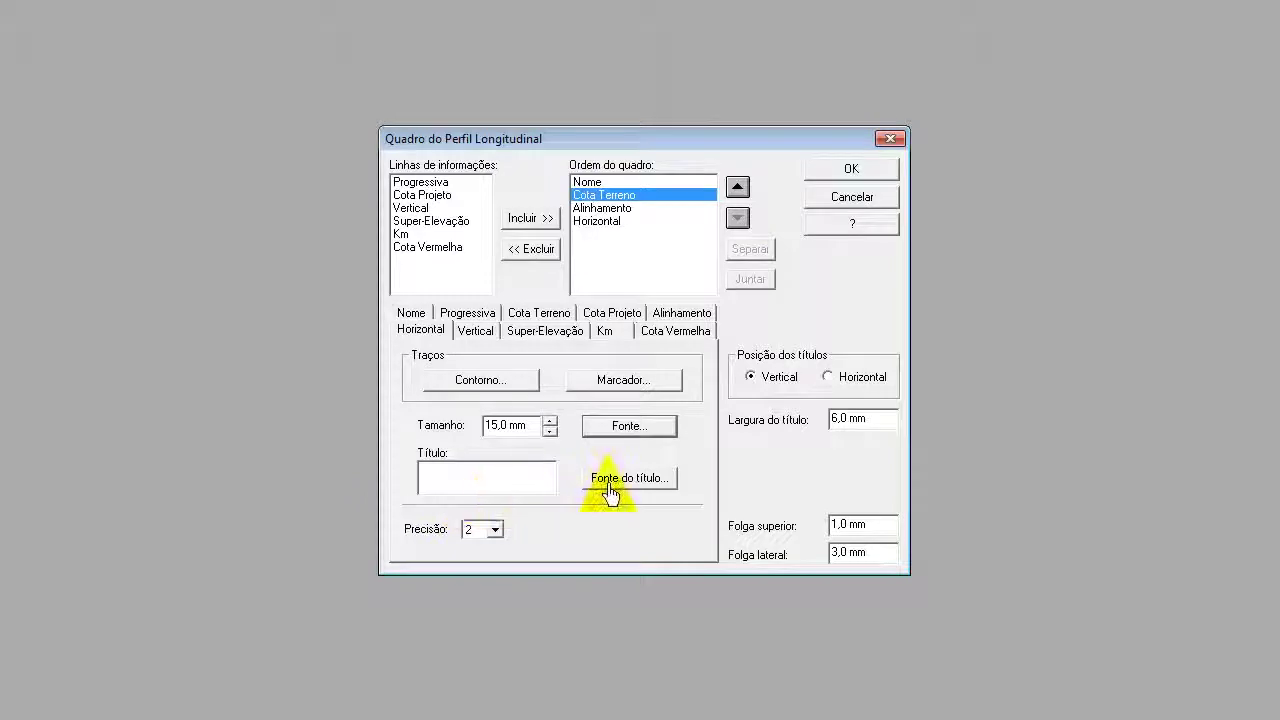
{"action": "left_click", "coordinate": [480, 480]}
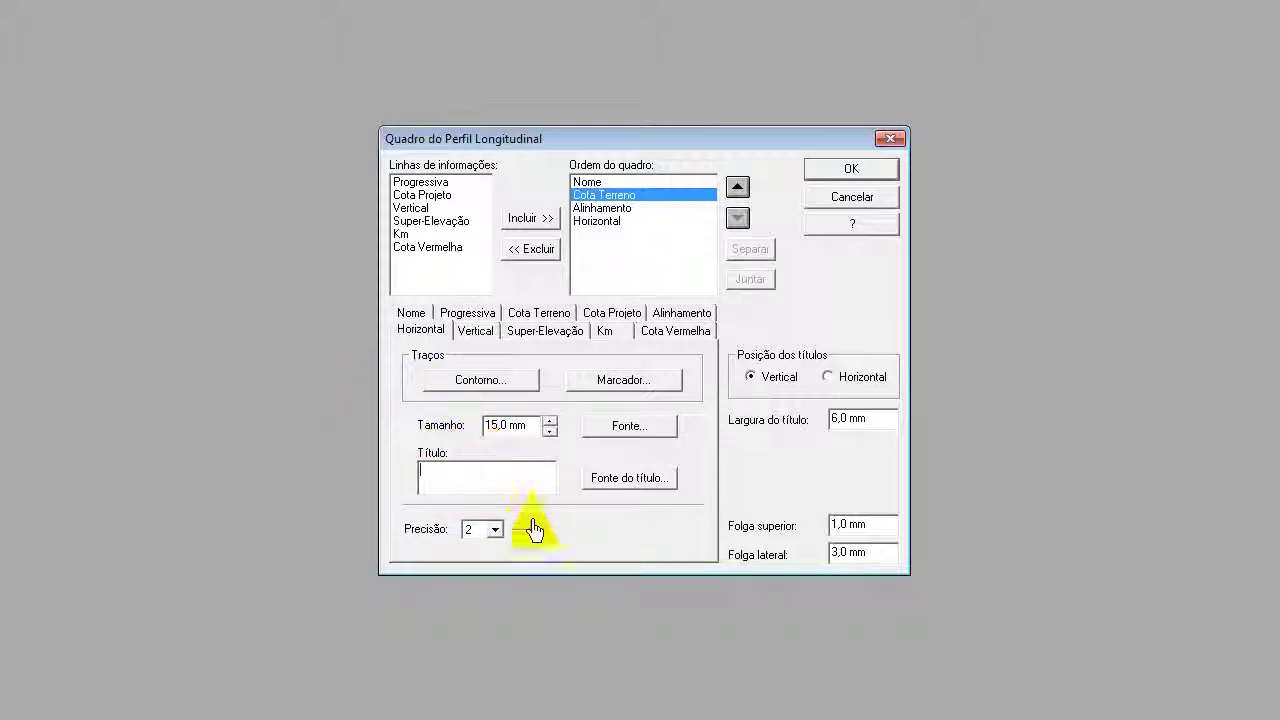
{"action": "left_click", "coordinate": [495, 531]}
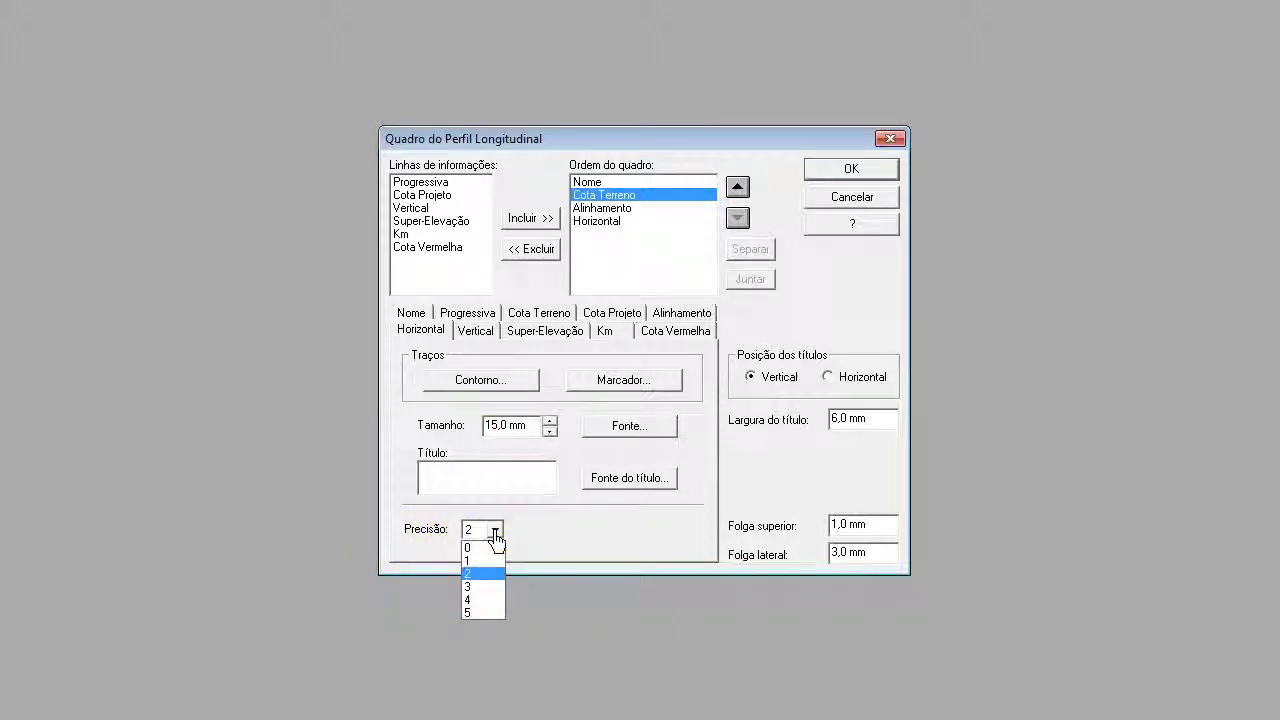
{"action": "left_click", "coordinate": [495, 531]}
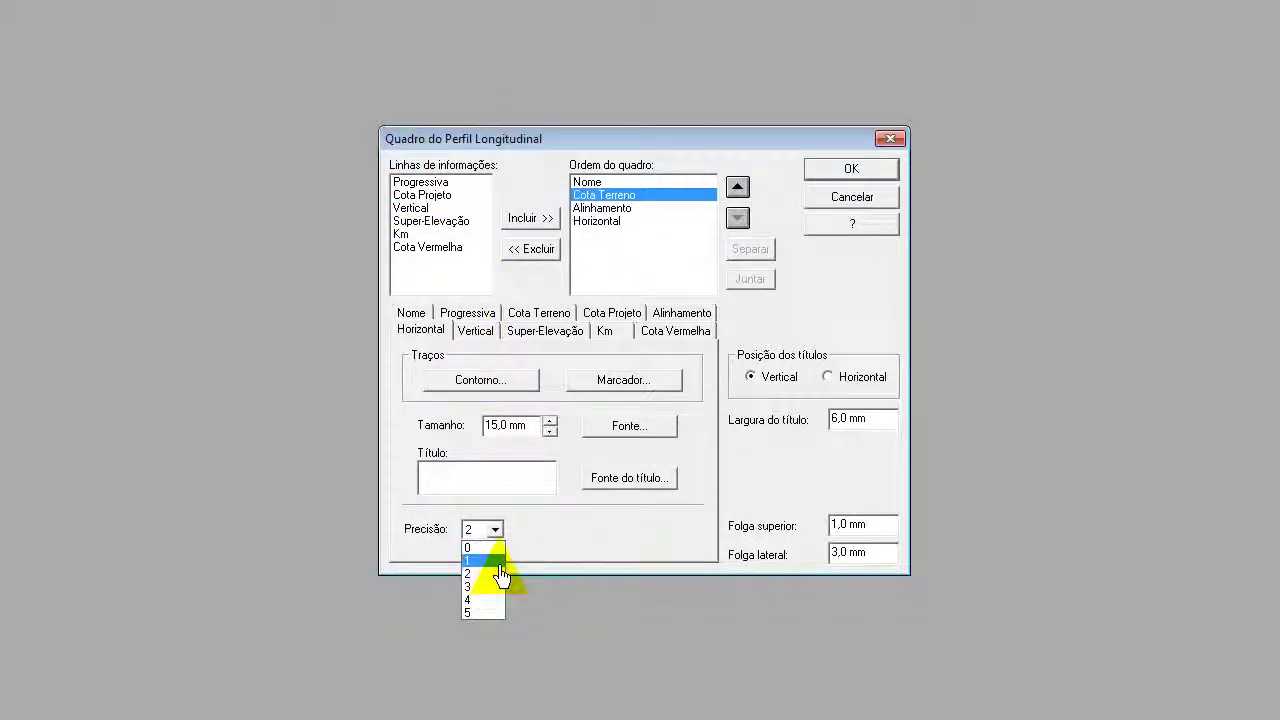
{"action": "left_click", "coordinate": [497, 577]}
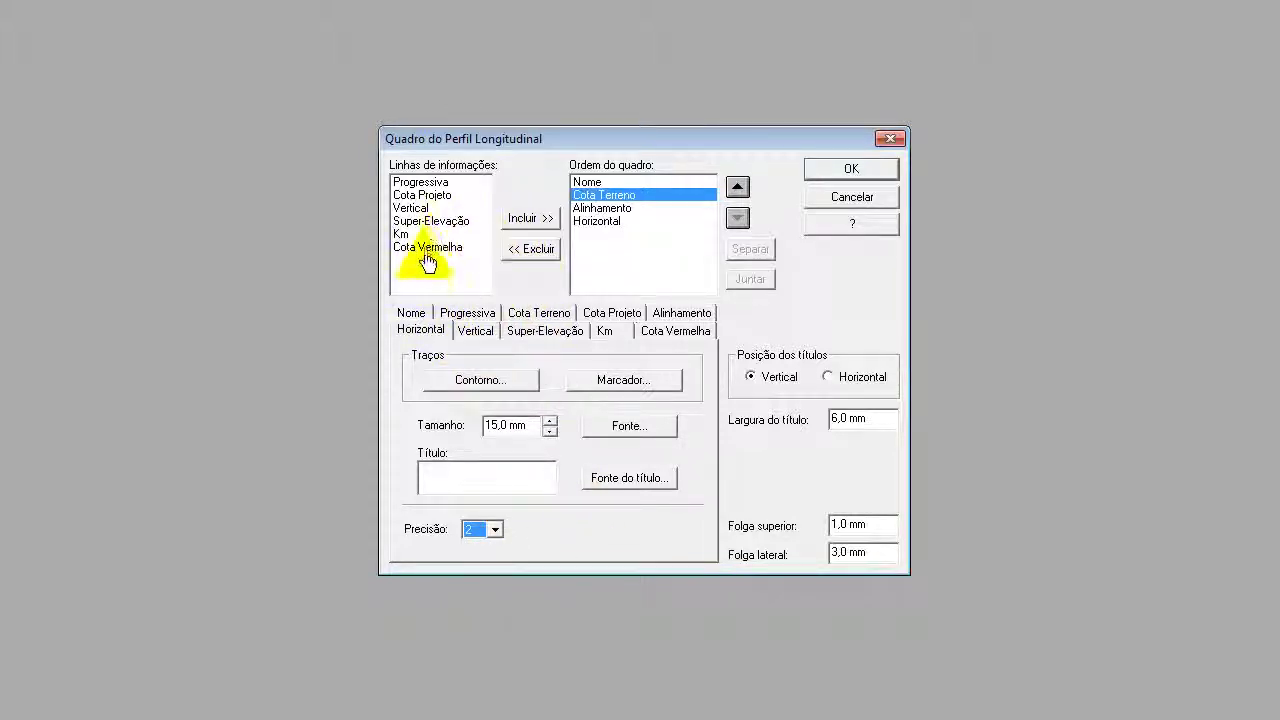
- Include the Progressiva row in the table order below Horizontal and display its settings
{"action": "left_click", "coordinate": [424, 183]}
{"action": "left_click", "coordinate": [522, 220]}
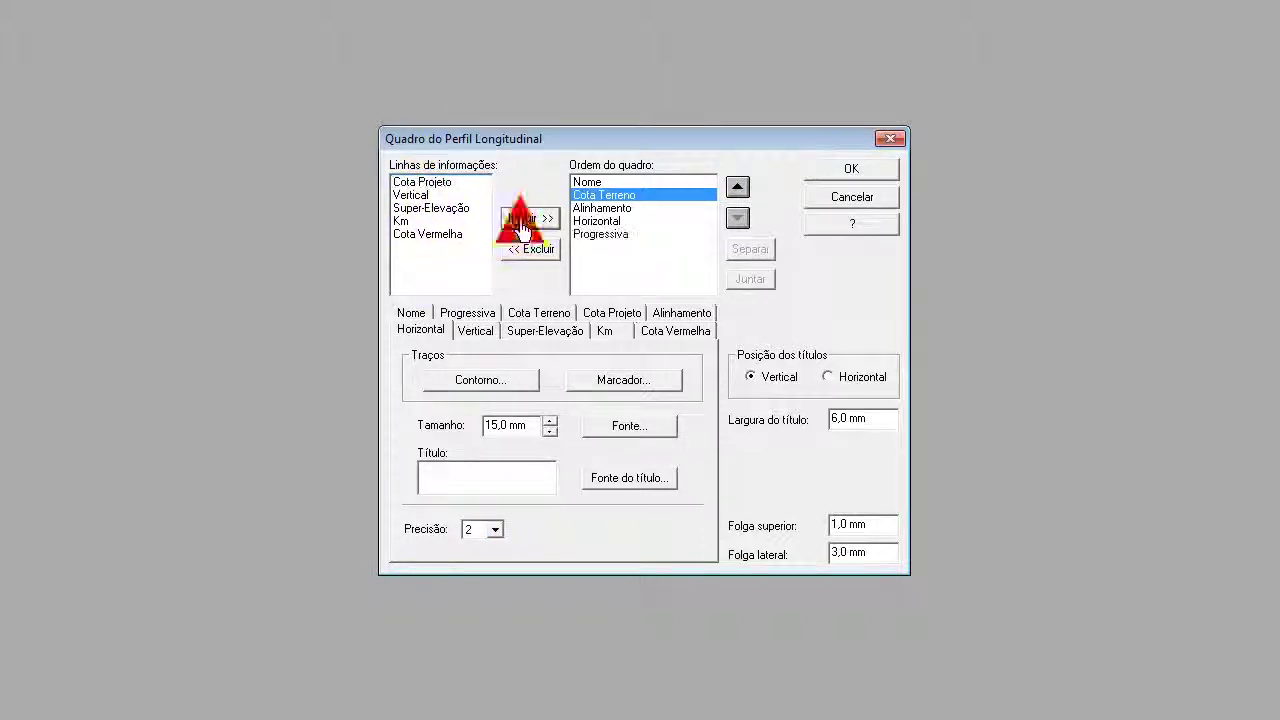
{"action": "left_click", "coordinate": [466, 314]}
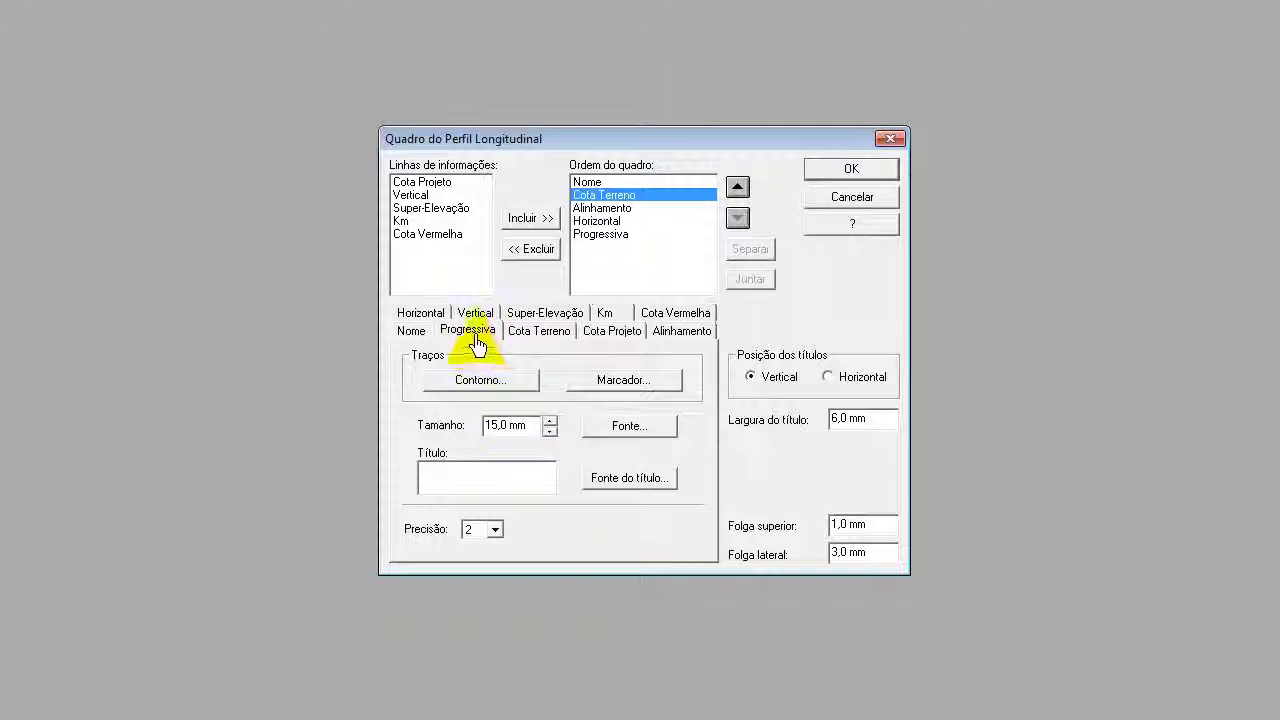
- Inspect the Progressiva row's Contorno and Marcador line parameters and its text font, cancelling each dialog
{"action": "left_click", "coordinate": [489, 380]}
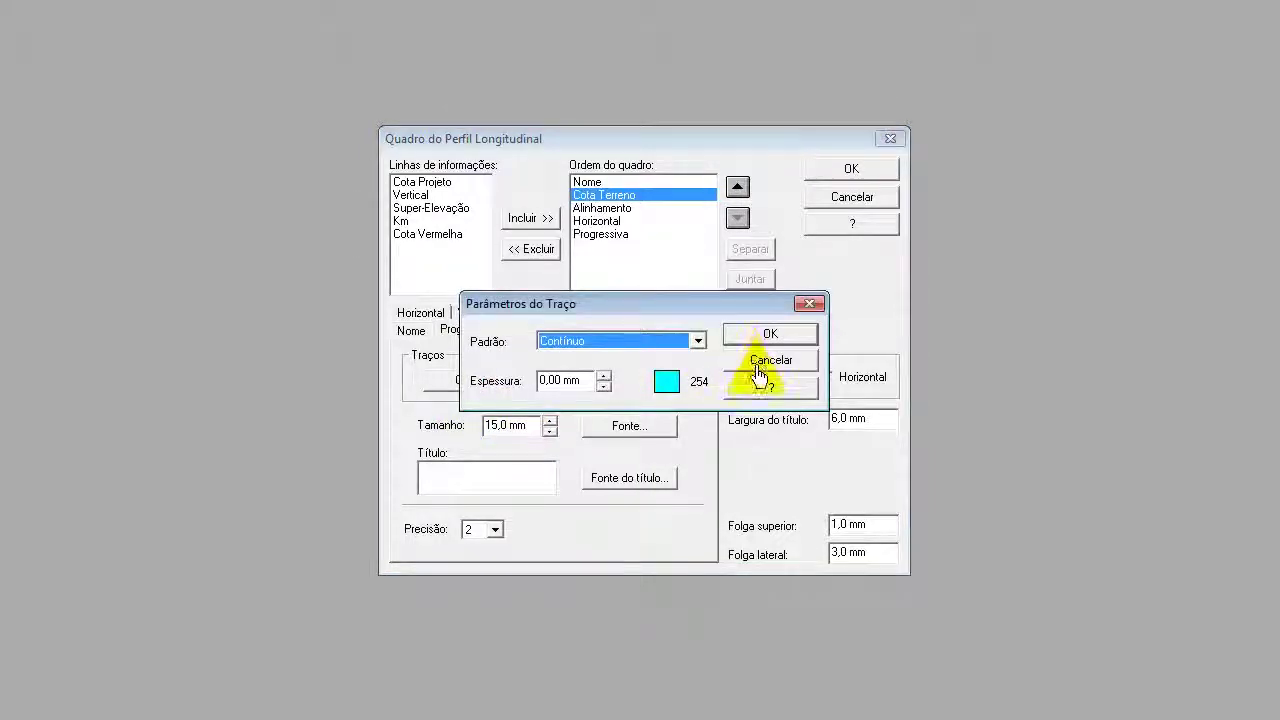
{"action": "left_click", "coordinate": [758, 373]}
{"action": "left_click", "coordinate": [640, 385]}
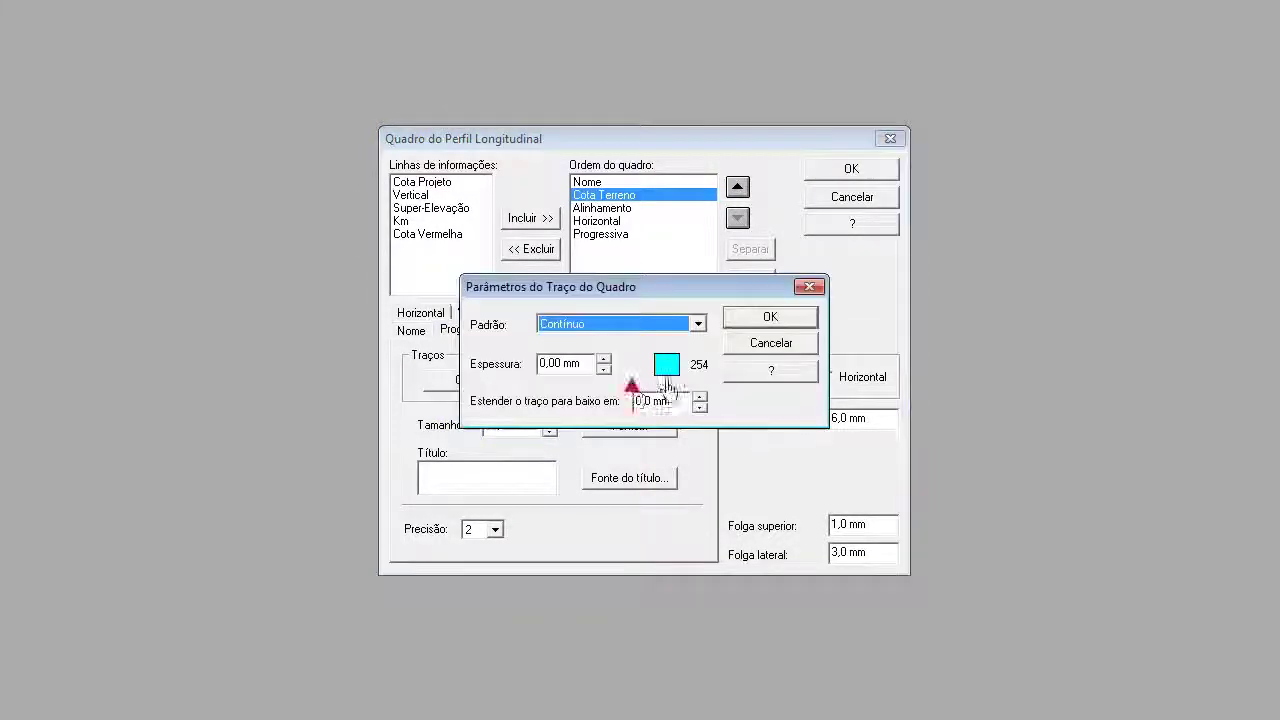
{"action": "left_click", "coordinate": [758, 350]}
{"action": "left_click", "coordinate": [610, 428]}
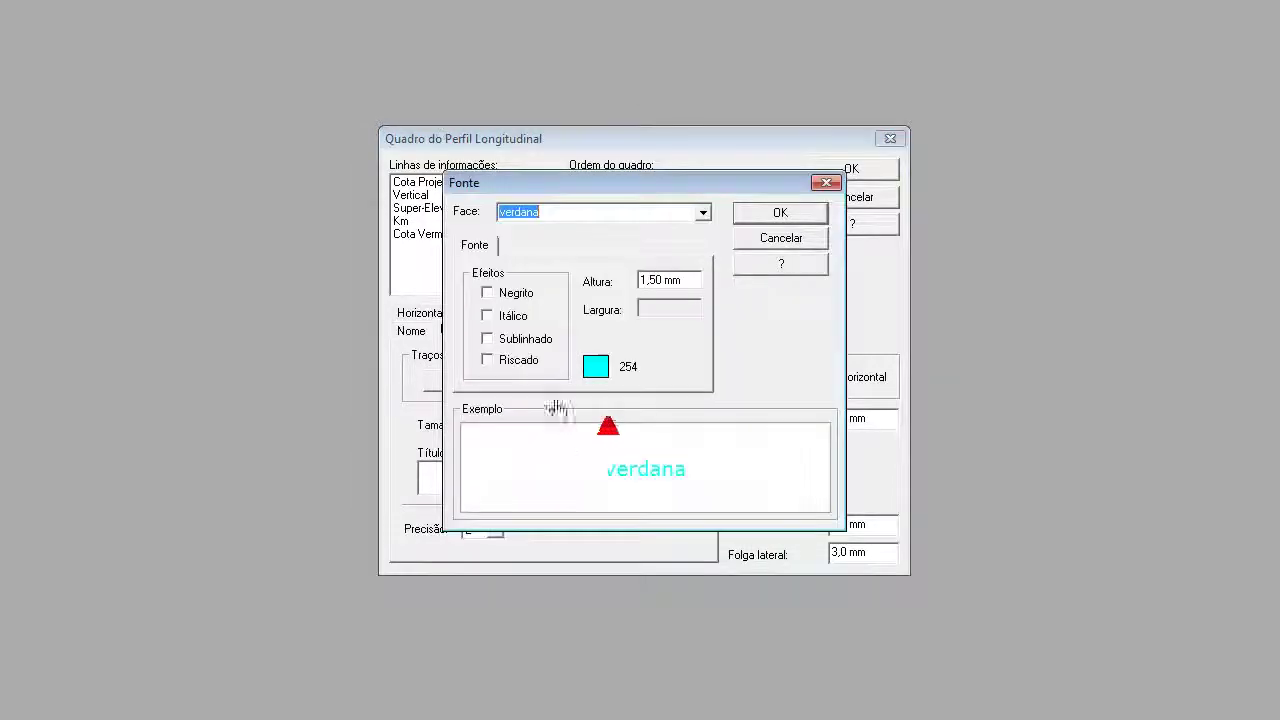
{"action": "left_click", "coordinate": [780, 240]}
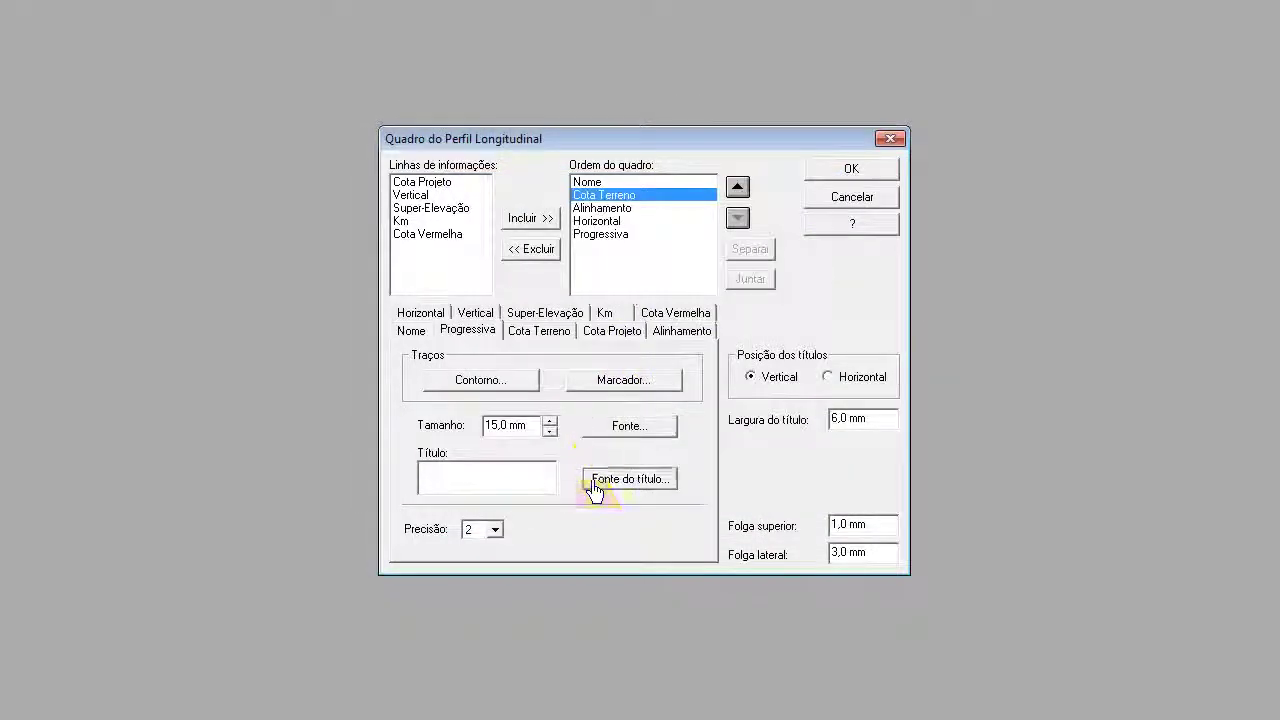
- Check the Progressiva row's title font without changes and include the Cota Projeto row in the table order
{"action": "left_click", "coordinate": [605, 478]}
{"action": "left_click", "coordinate": [778, 237]}
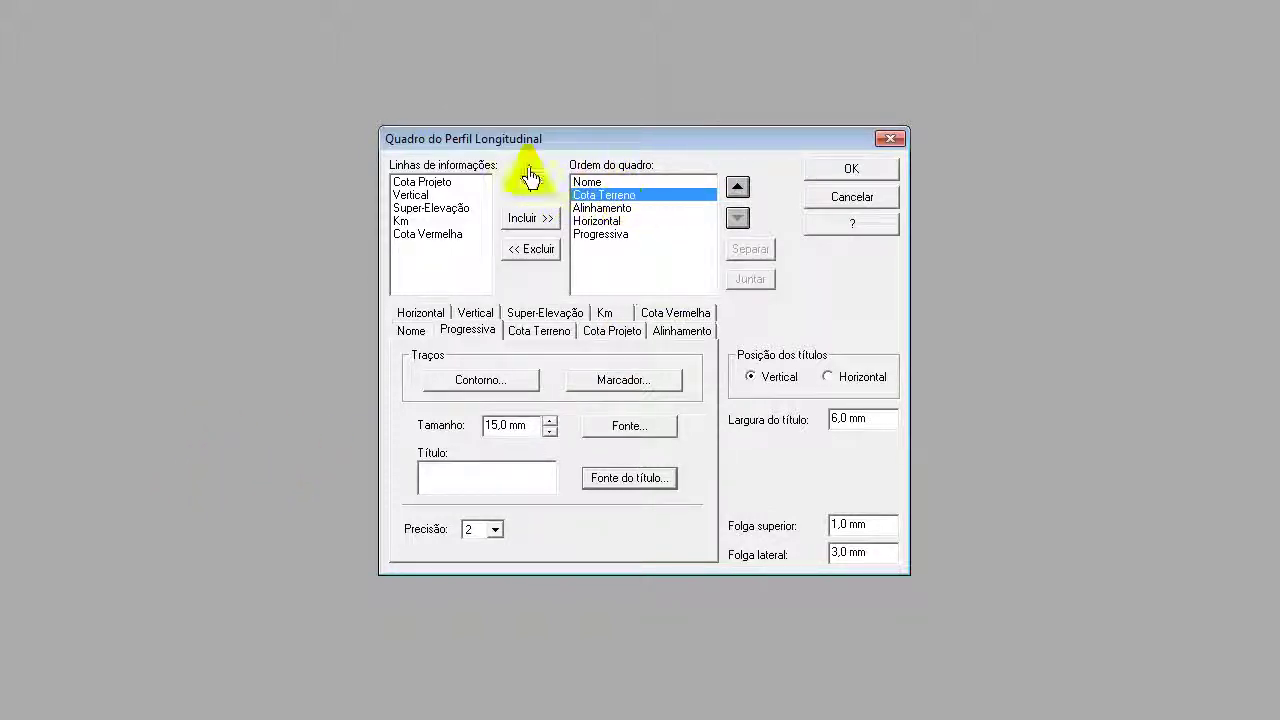
{"action": "left_click", "coordinate": [418, 184]}
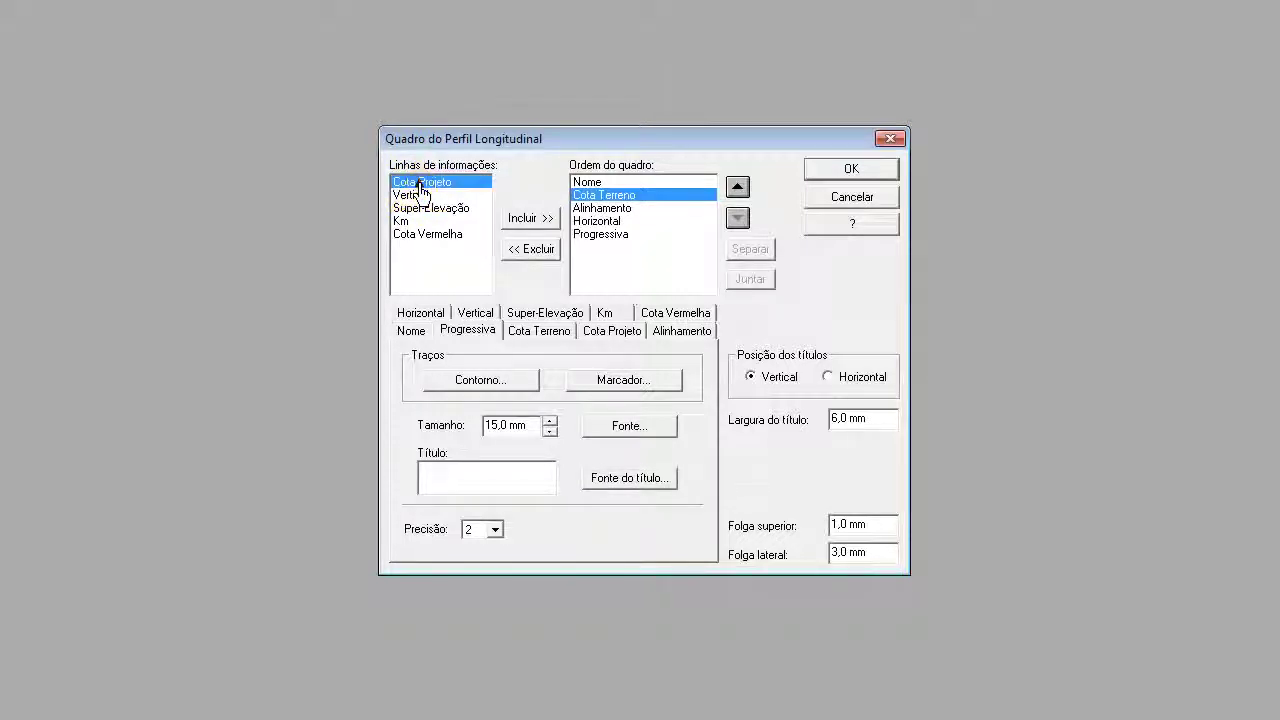
{"action": "left_click", "coordinate": [531, 220]}
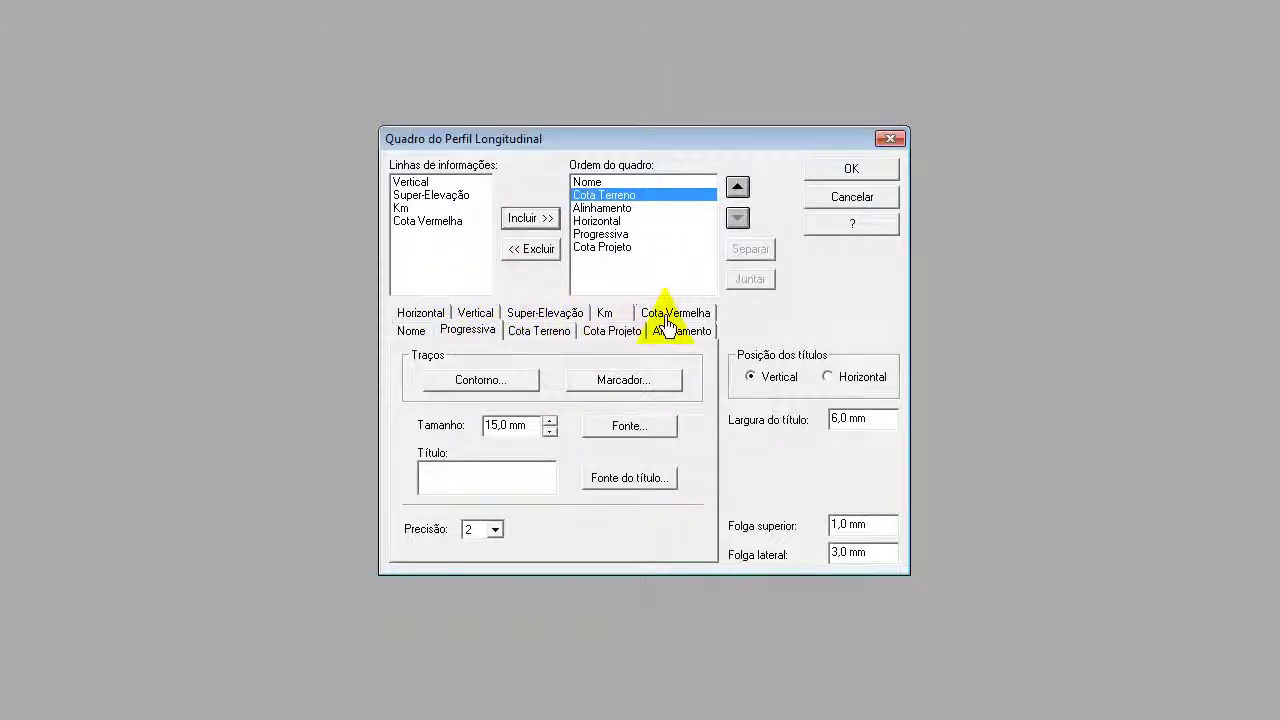
- Inspect the Cota Projeto row's Contorno and Marcador line parameters, and accept the longitudinal profile's Quadro configuration
{"action": "left_click", "coordinate": [612, 331]}
{"action": "left_click", "coordinate": [490, 384]}
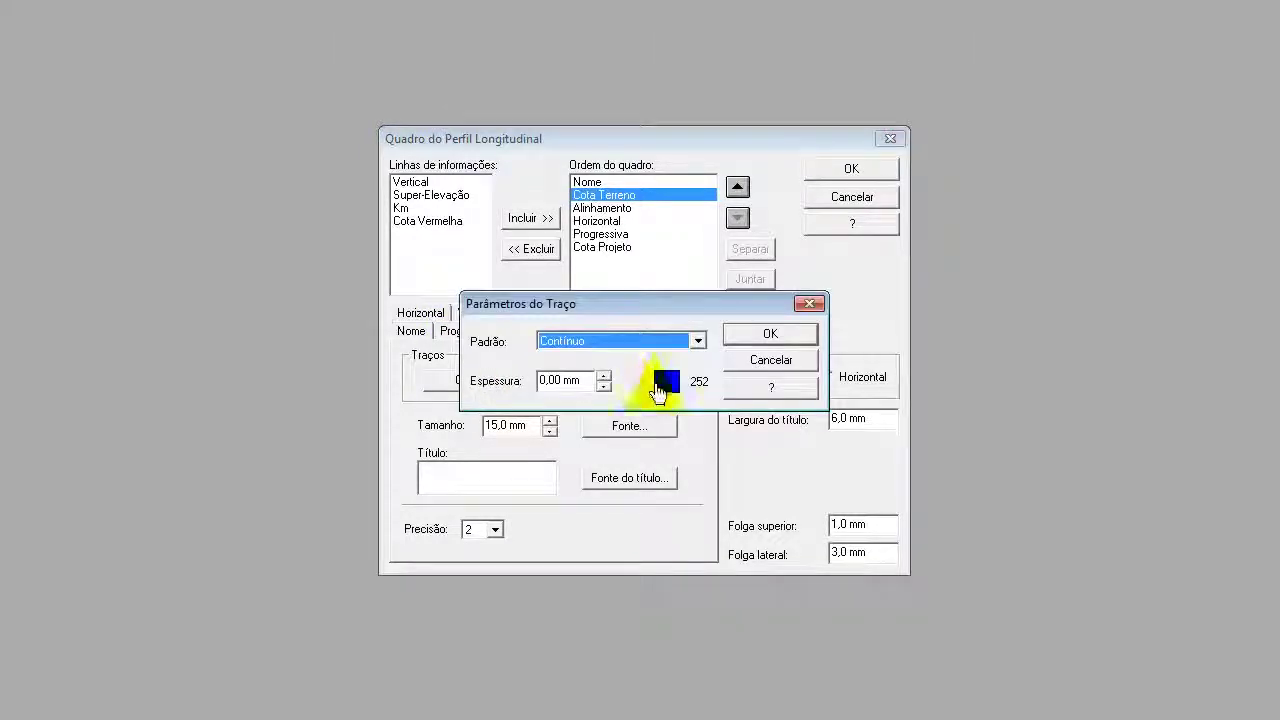
{"action": "left_click", "coordinate": [756, 369]}
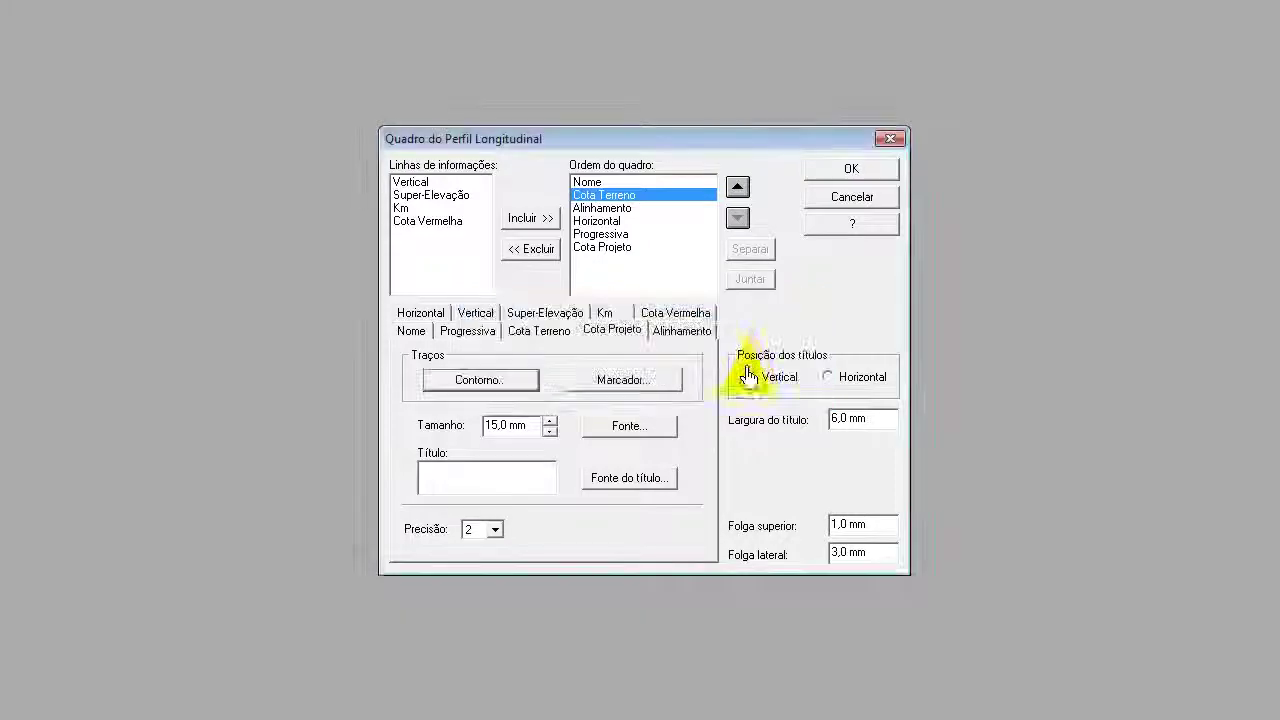
{"action": "left_click", "coordinate": [625, 384]}
{"action": "left_click", "coordinate": [766, 345]}
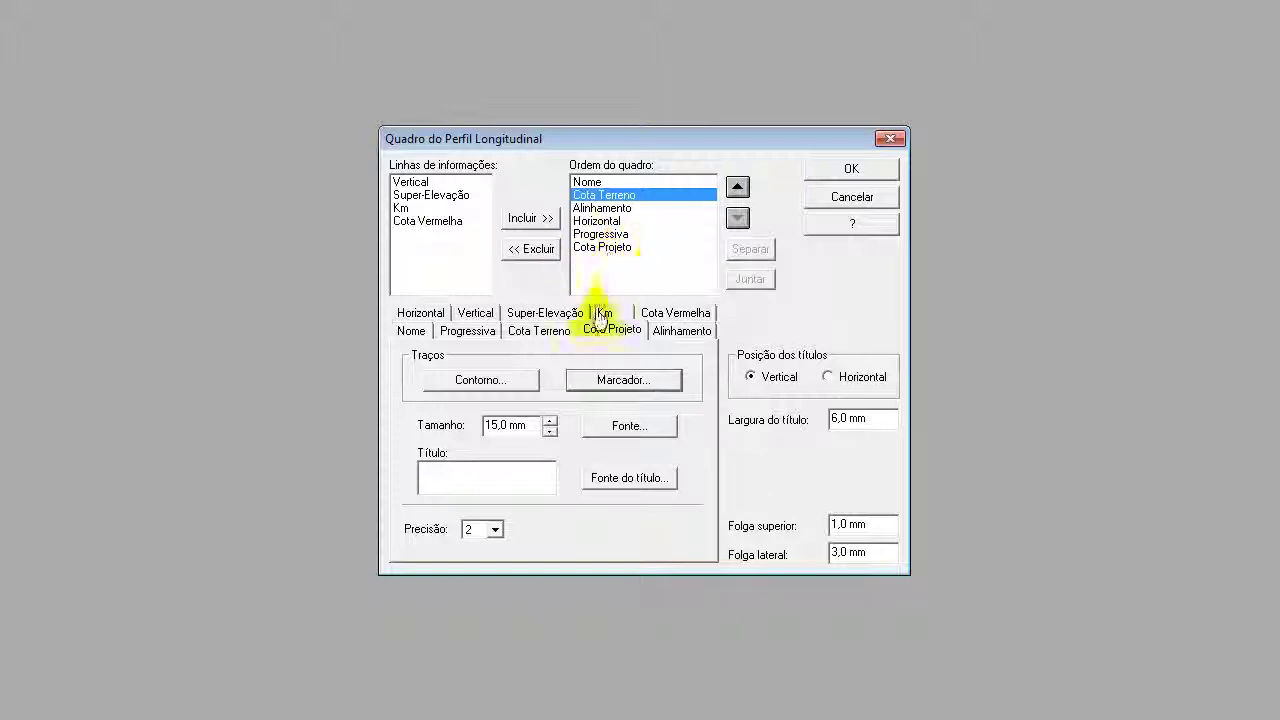
{"action": "left_click", "coordinate": [846, 170]}
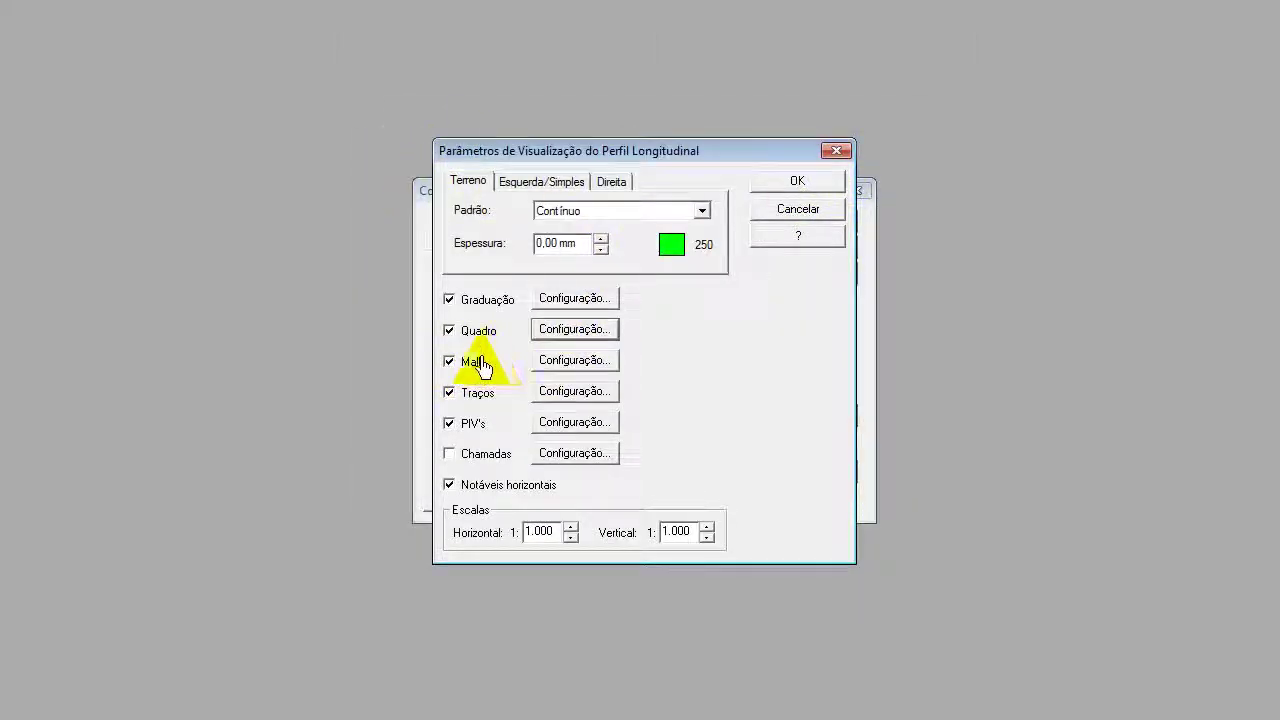
- Review the longitudinal profile's Malha settings for line interval, line pattern and master line frequency, accepting them as they are
{"action": "left_click", "coordinate": [562, 361]}
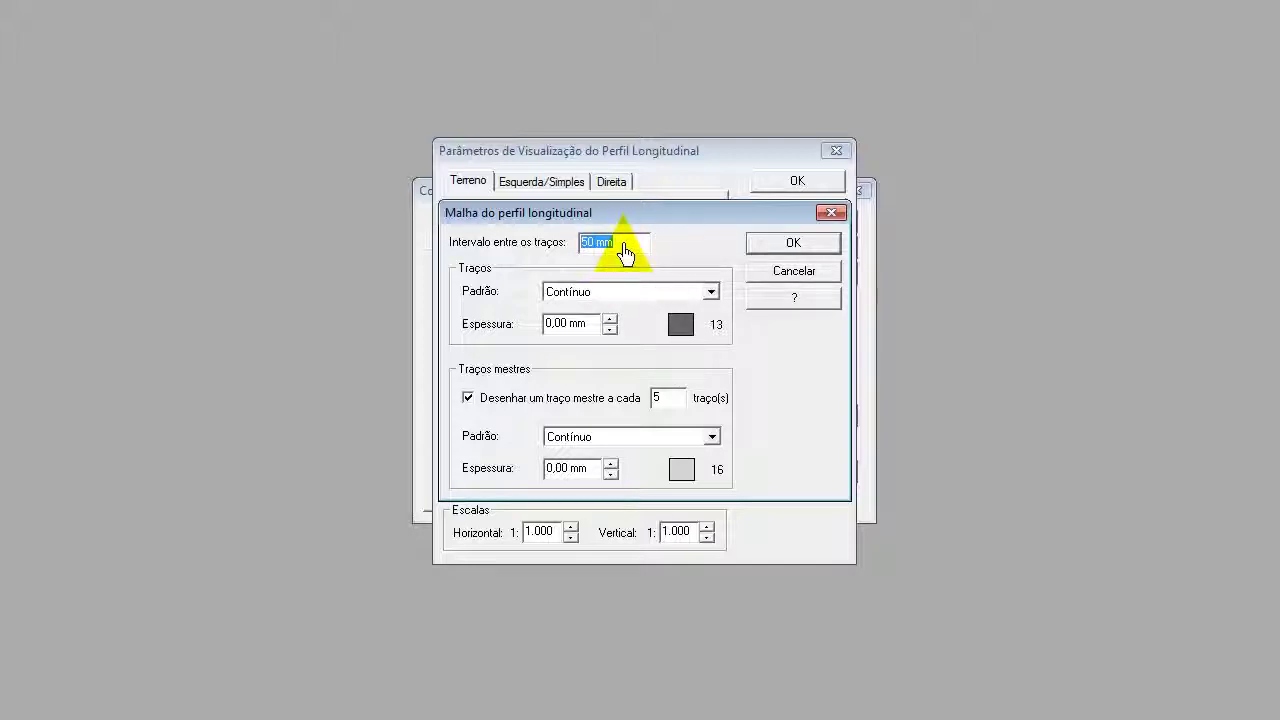
{"action": "left_click_drag", "start_coordinate": [623, 246], "coordinate": [564, 246]}
{"action": "left_click", "coordinate": [711, 293]}
{"action": "left_click", "coordinate": [711, 293]}
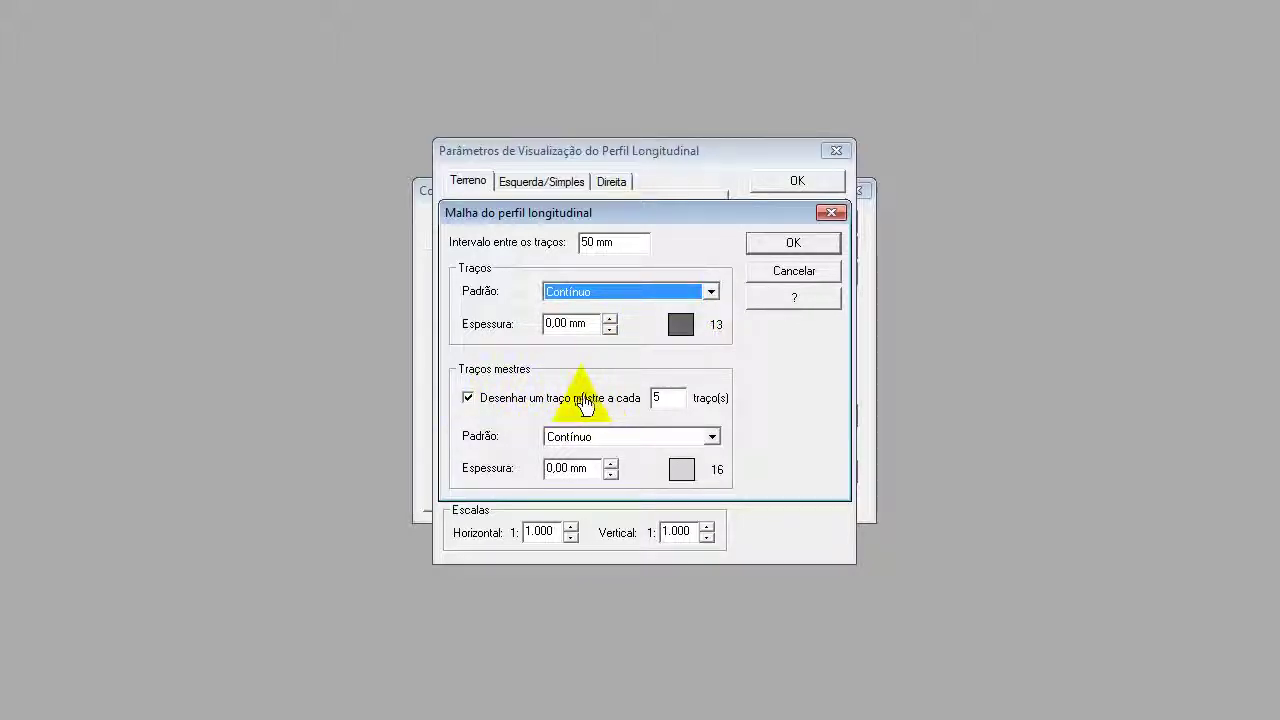
{"action": "double_click", "coordinate": [658, 398]}
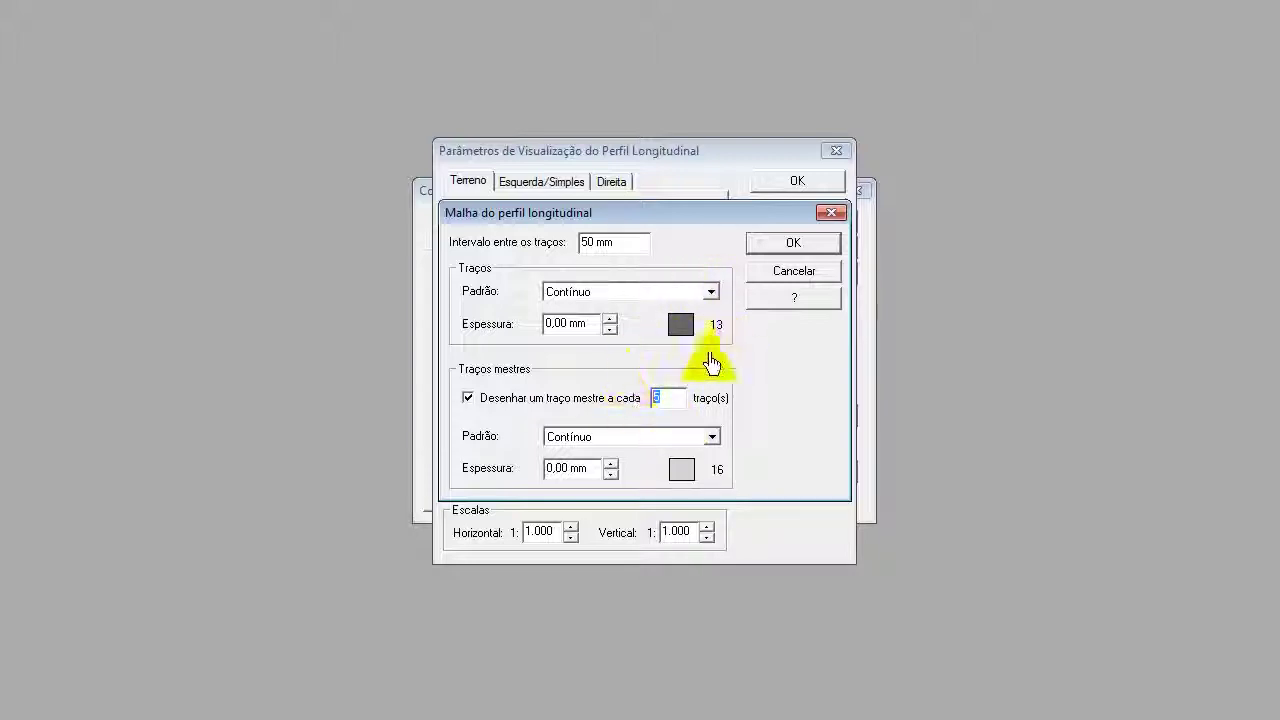
{"action": "left_click", "coordinate": [790, 252]}
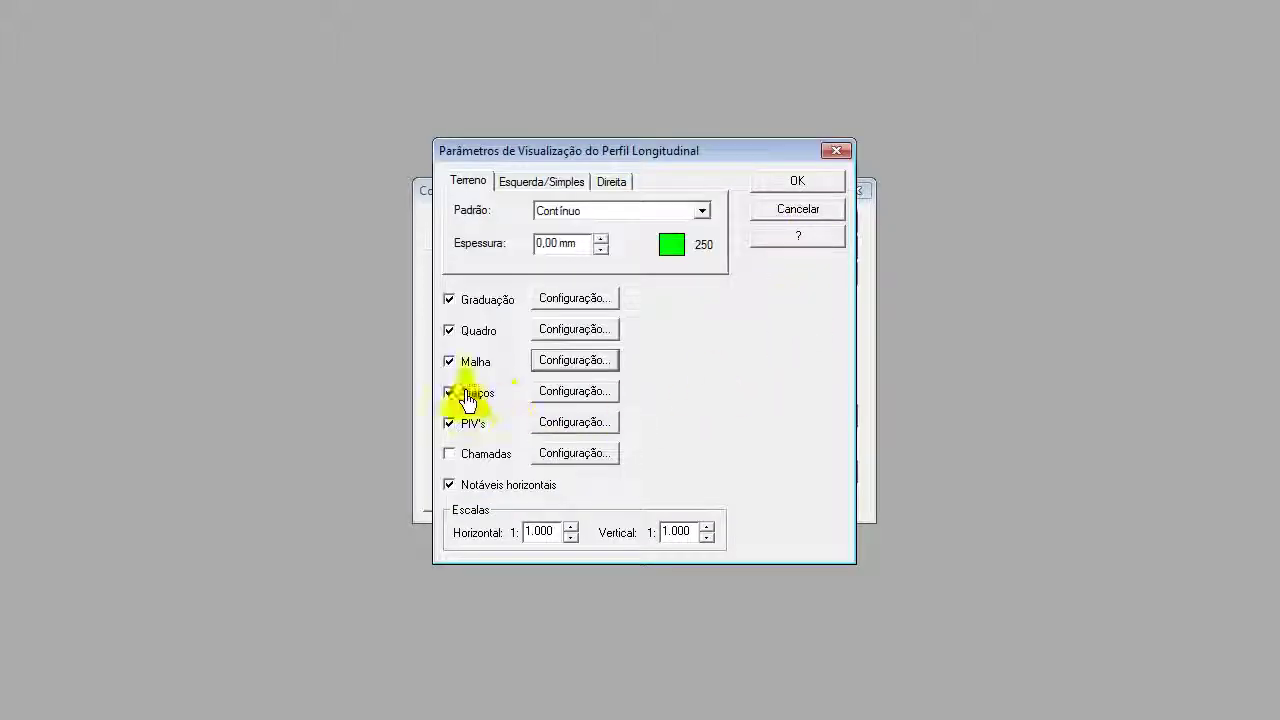
- Check the longitudinal profile's Traços line parameters and PIV's settings, accepting both as they are
{"action": "left_click", "coordinate": [567, 399]}
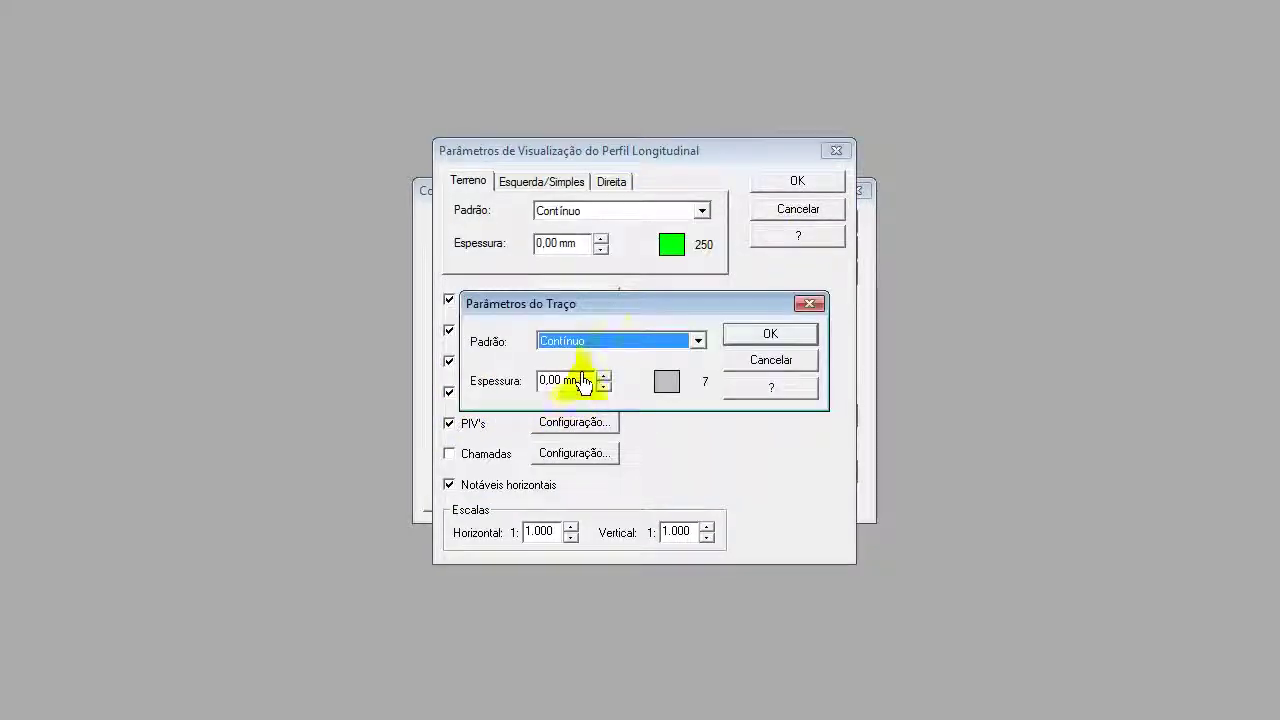
{"action": "left_click", "coordinate": [688, 342]}
{"action": "left_click", "coordinate": [688, 342]}
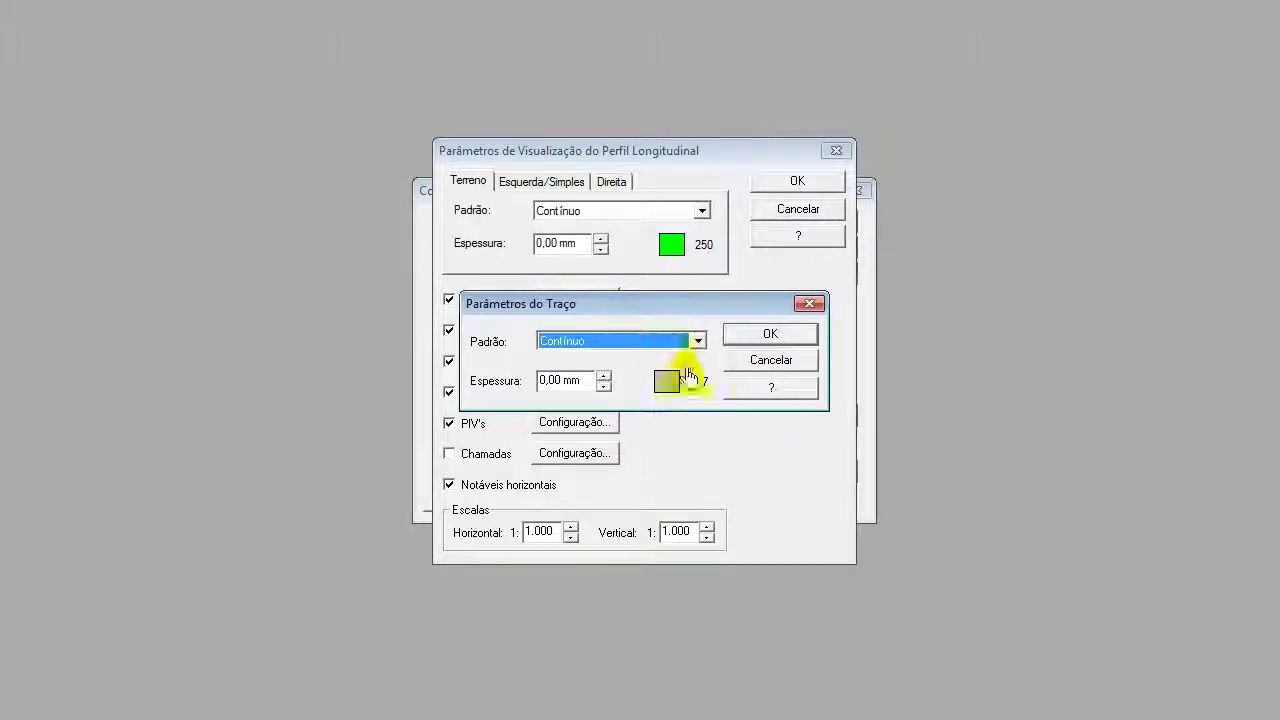
{"action": "left_click", "coordinate": [750, 336]}
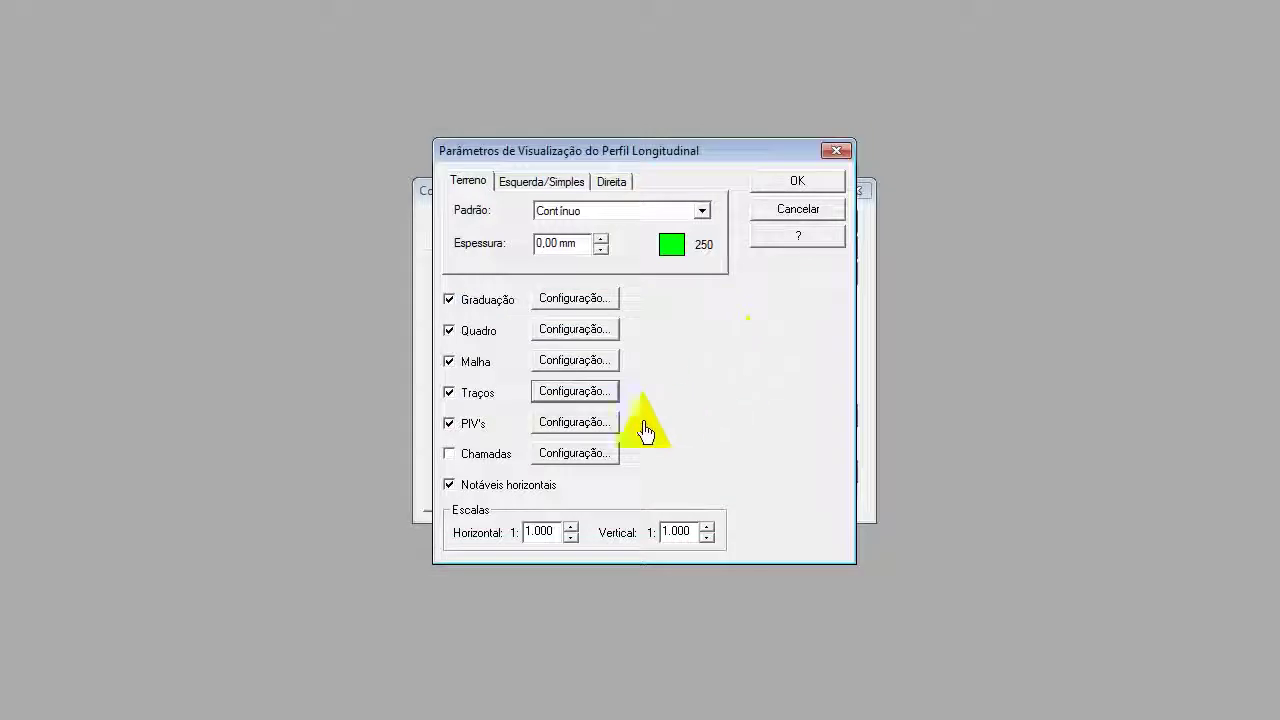
{"action": "left_click", "coordinate": [576, 425]}
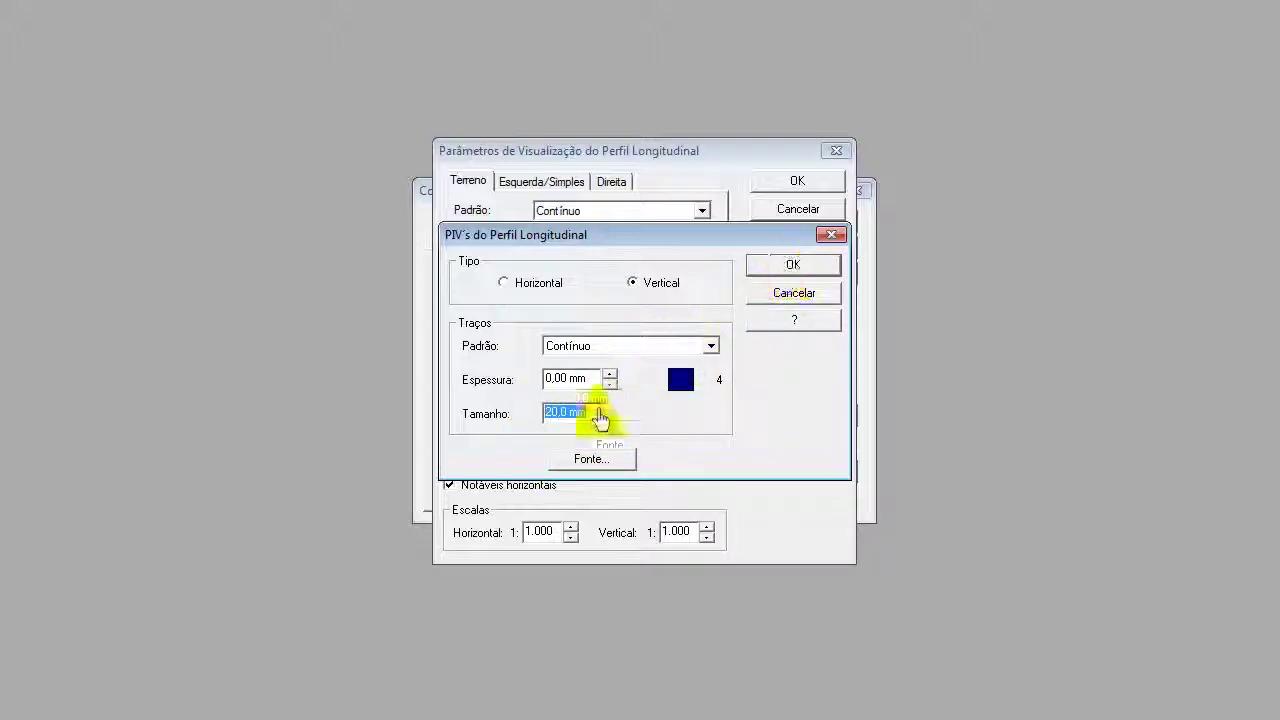
{"action": "left_click", "coordinate": [786, 266]}
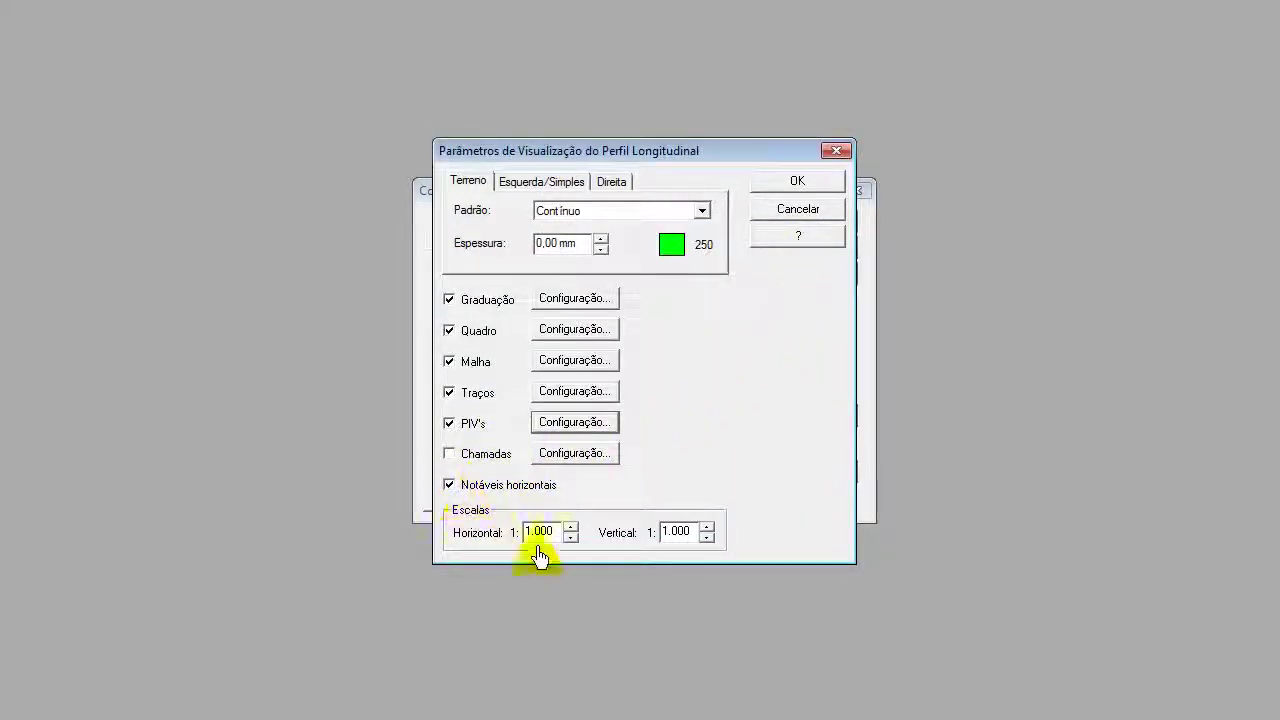
- Check the horizontal and vertical scales of the longitudinal profile and accept its visualization parameters
{"action": "left_click_drag", "start_coordinate": [560, 537], "coordinate": [506, 541]}
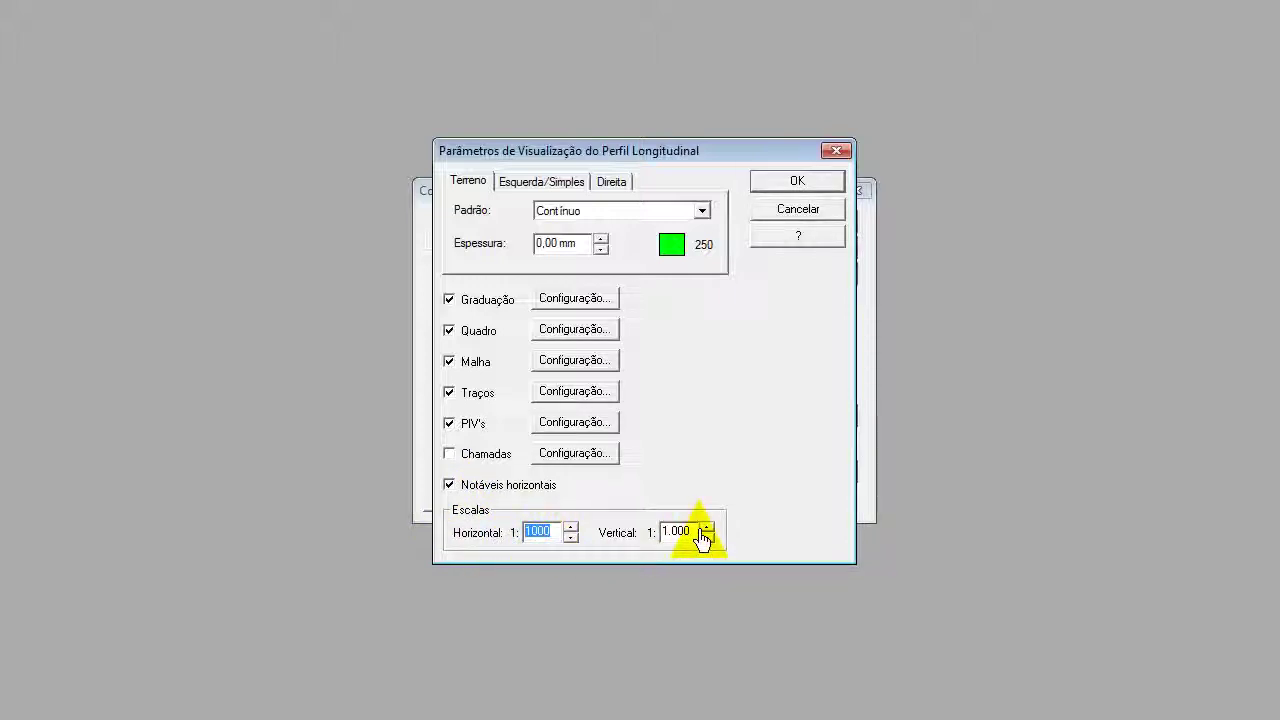
{"action": "left_click_drag", "start_coordinate": [695, 537], "coordinate": [651, 545]}
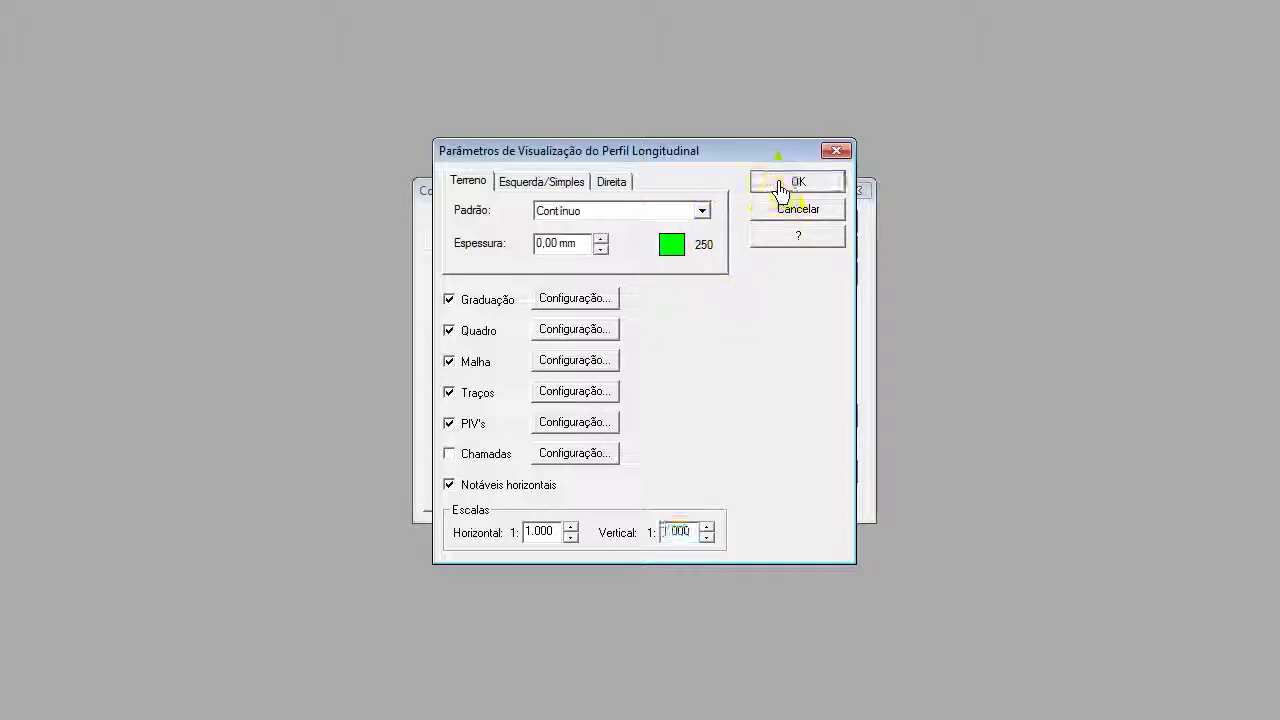
{"action": "left_click", "coordinate": [781, 186]}
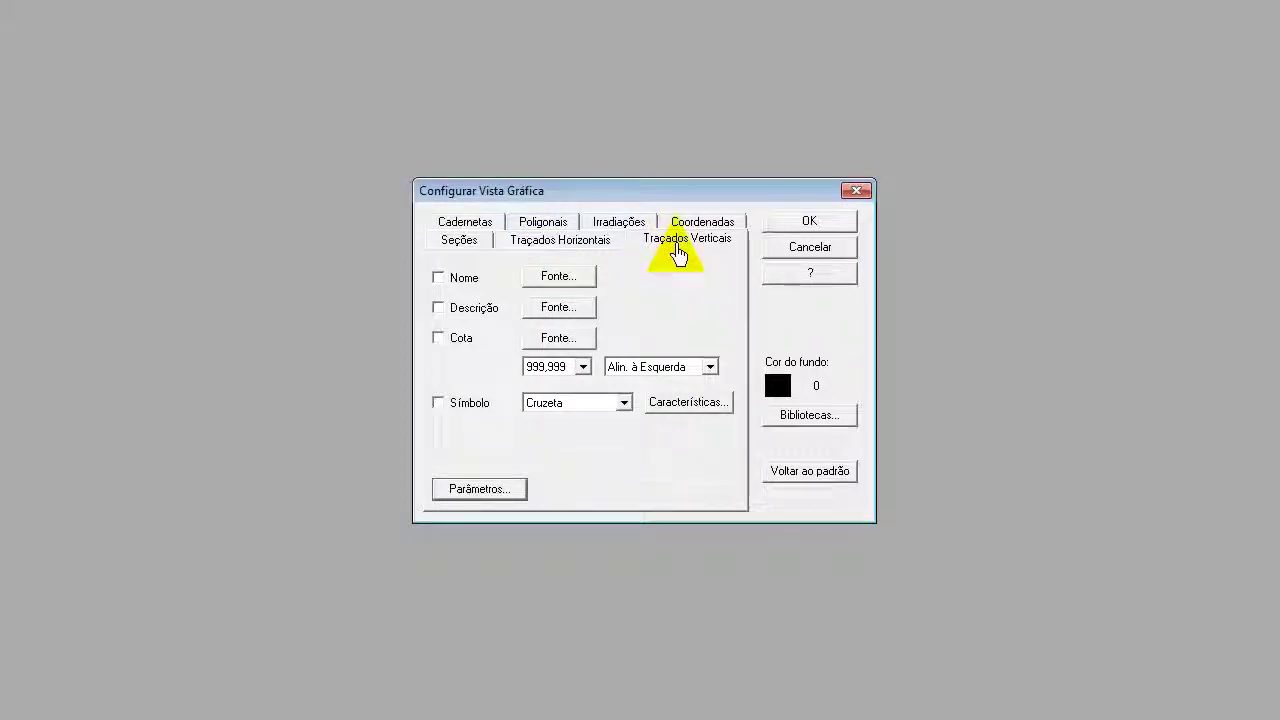
- Display the visualization parameters for the cross sections (Seções) in the graphic view configuration
{"action": "left_click", "coordinate": [560, 249]}
{"action": "left_click", "coordinate": [458, 245]}
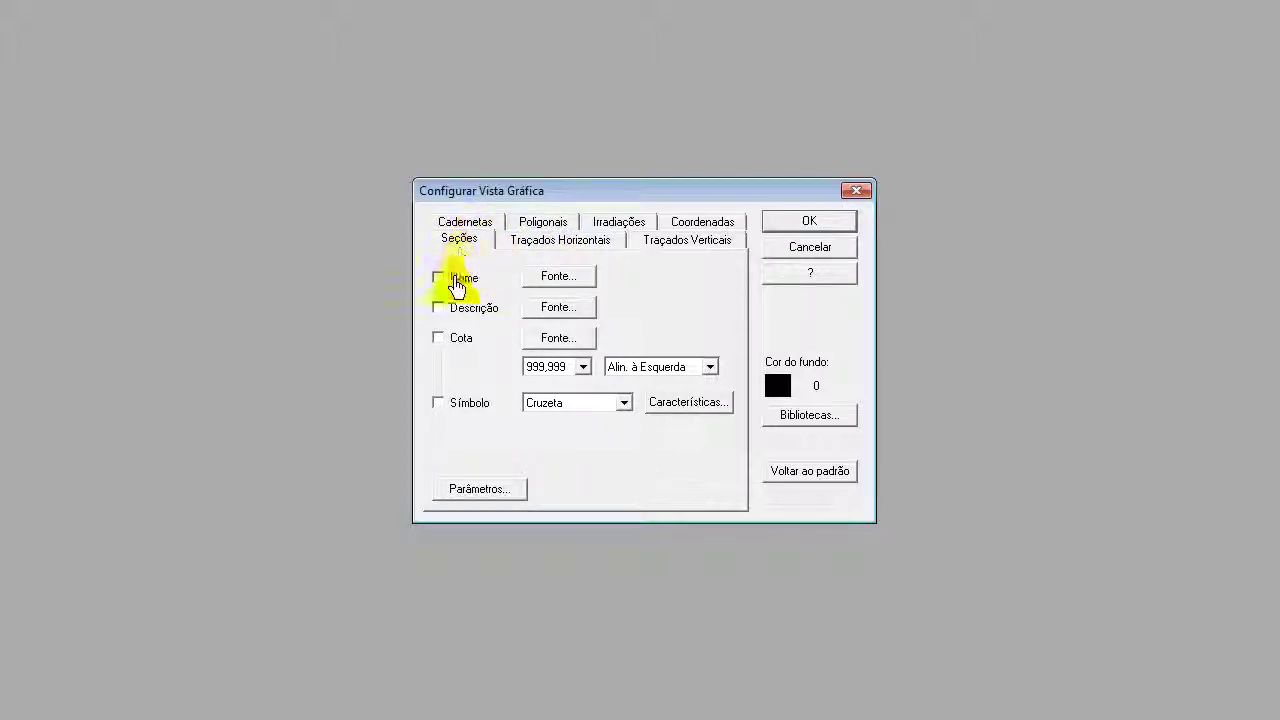
{"action": "left_click", "coordinate": [474, 492]}
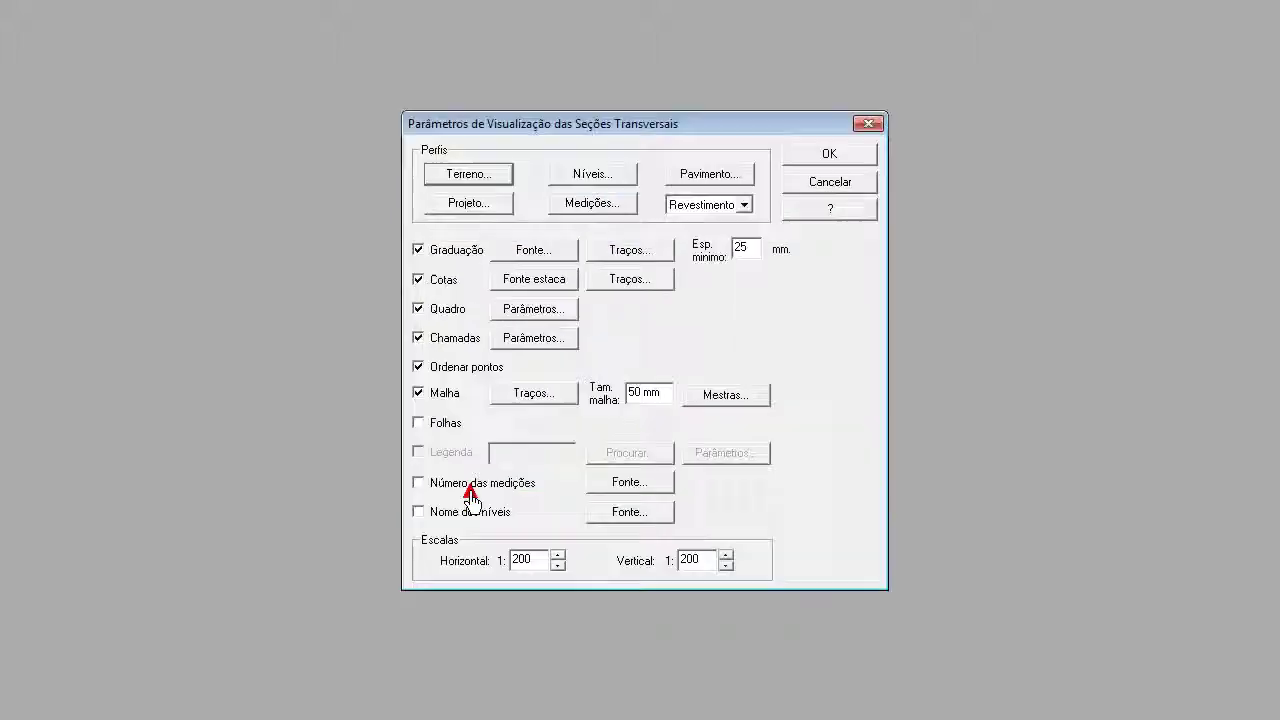
- Inspect the profile line parameters for Terreno, Projeto, Níveis, Medições and Pavimento in the cross sections, leaving each unchanged
{"action": "left_click", "coordinate": [474, 178]}
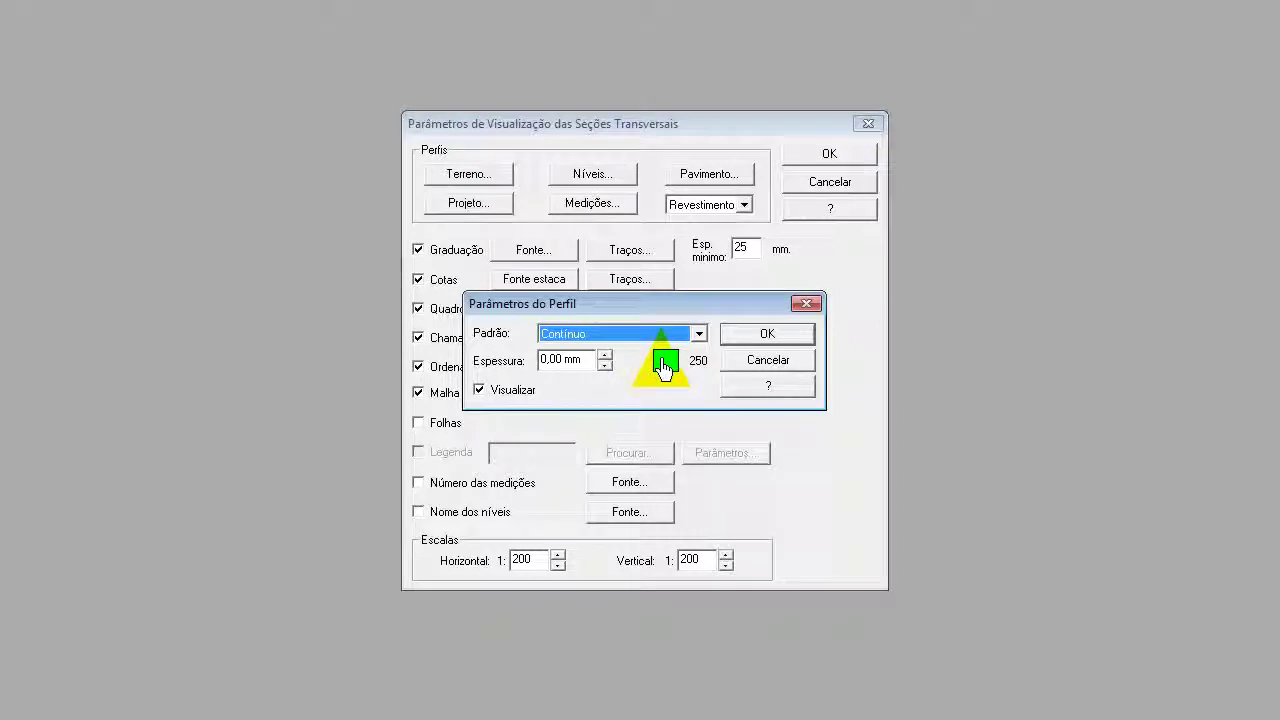
{"action": "left_click", "coordinate": [745, 362]}
{"action": "left_click", "coordinate": [470, 210]}
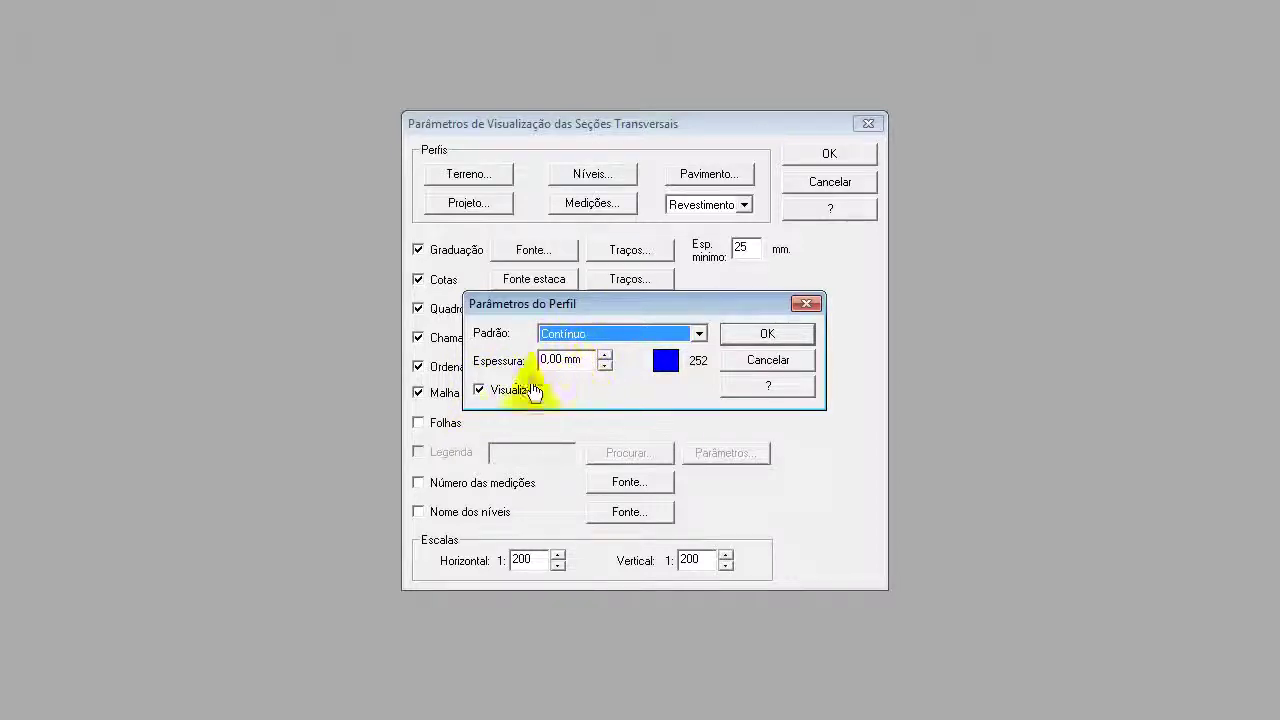
{"action": "left_click", "coordinate": [730, 340]}
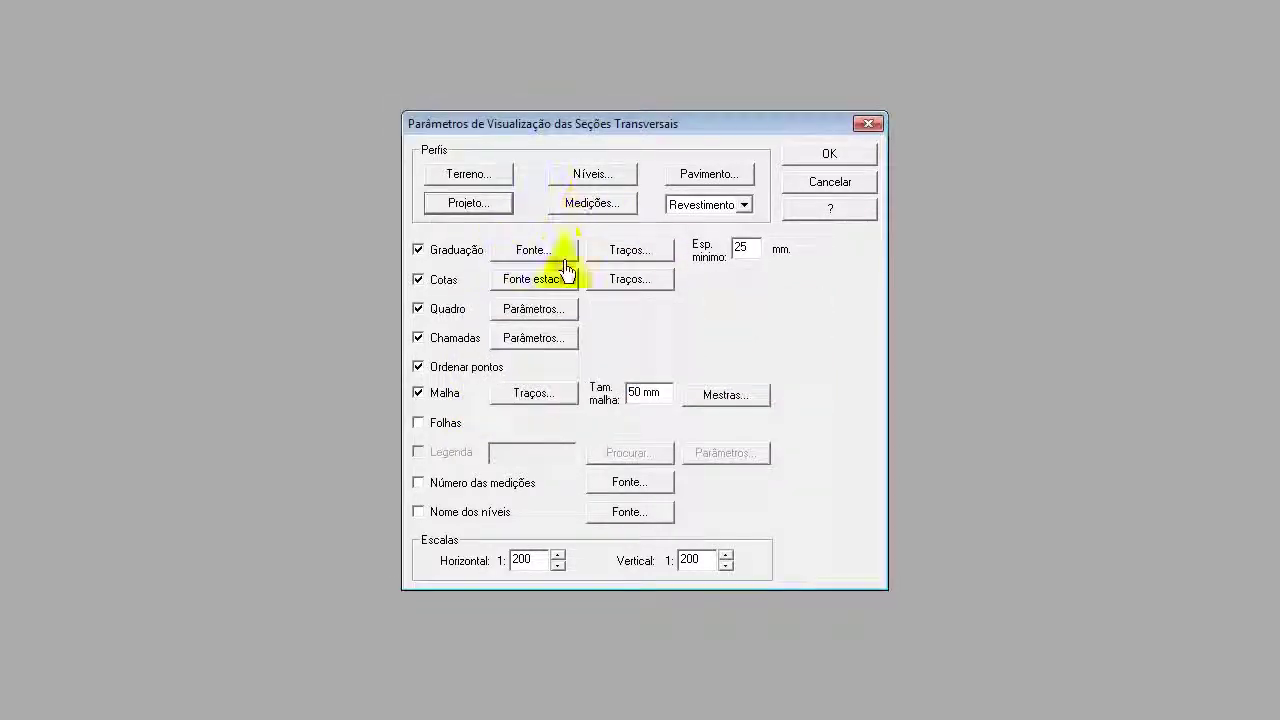
{"action": "left_click", "coordinate": [586, 184]}
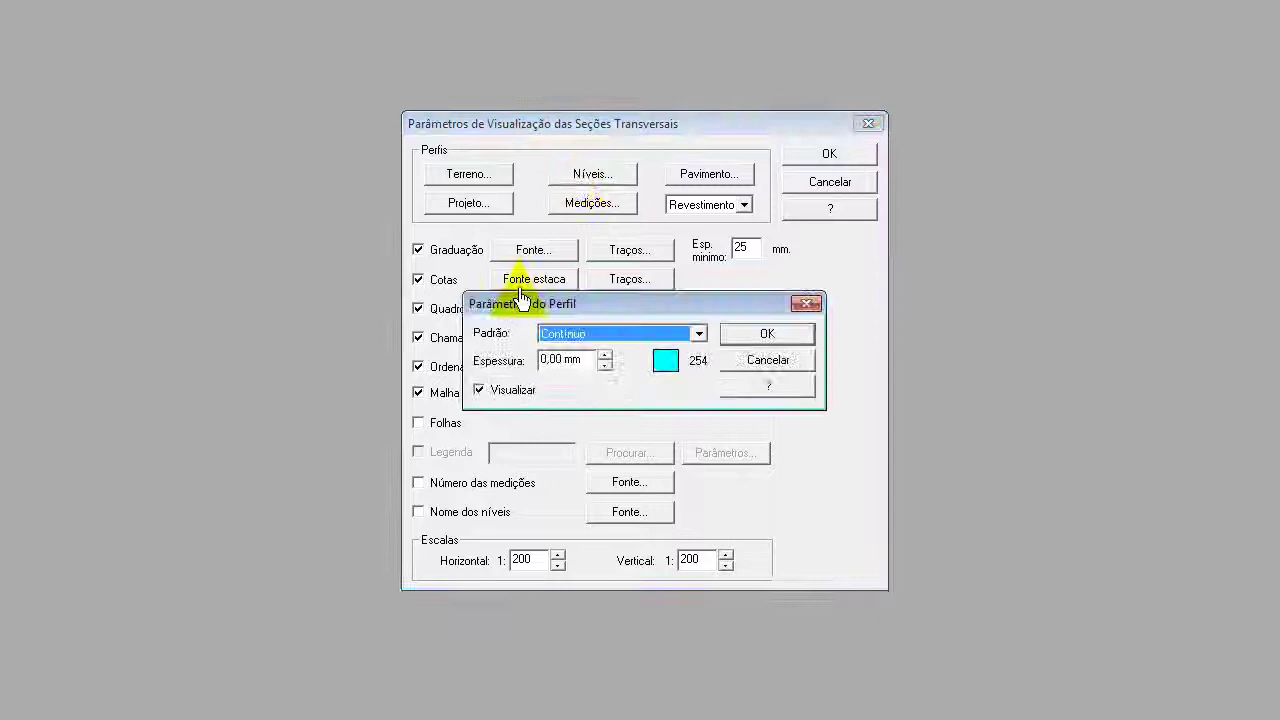
{"action": "left_click", "coordinate": [725, 362]}
{"action": "left_click", "coordinate": [582, 210]}
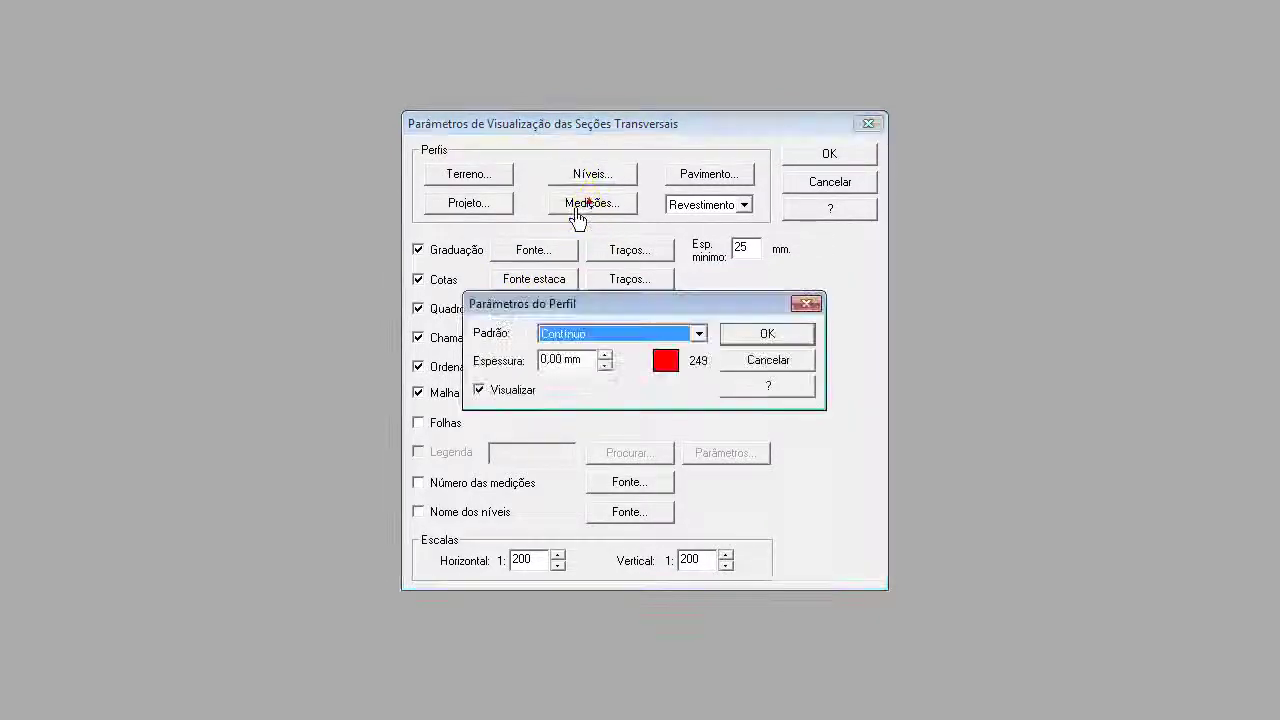
{"action": "left_click", "coordinate": [737, 366]}
{"action": "left_click", "coordinate": [716, 179]}
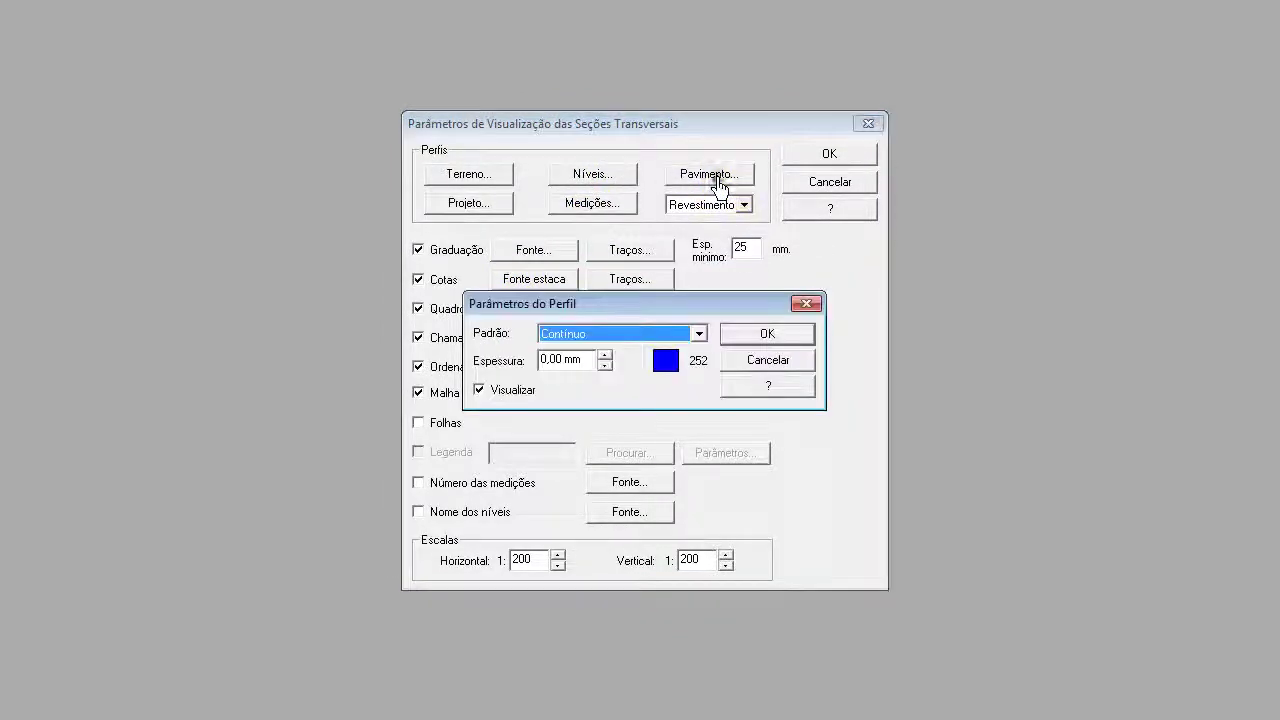
{"action": "left_click", "coordinate": [737, 364]}
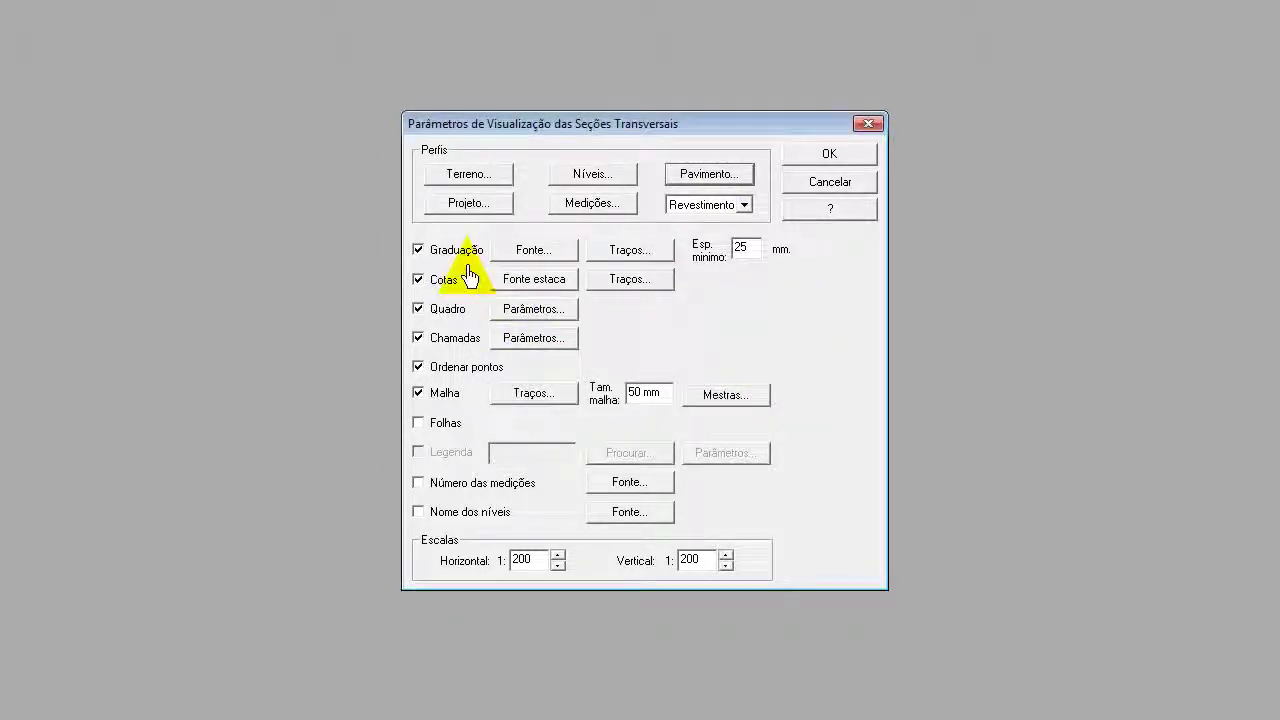
- Inspect the cross sections' Graduação font and the Cotas stake font and line parameters, cancelling each dialog
{"action": "left_click", "coordinate": [531, 251]}
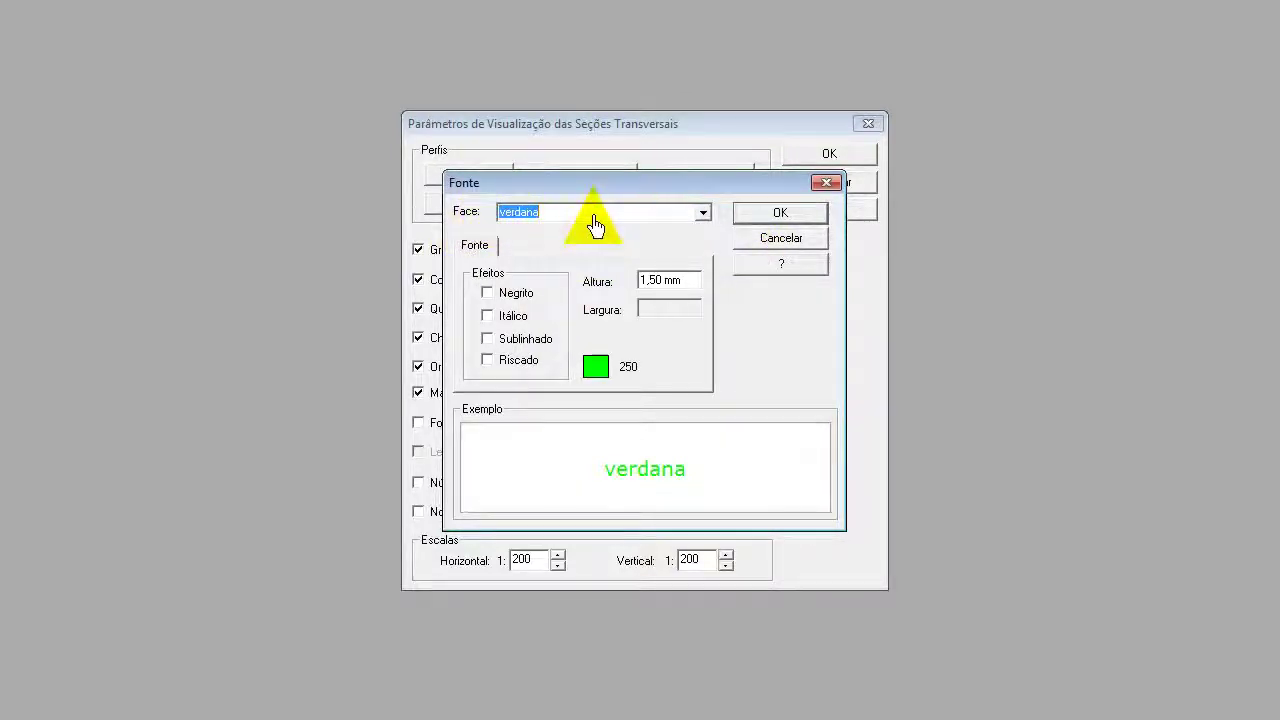
{"action": "left_click", "coordinate": [767, 240]}
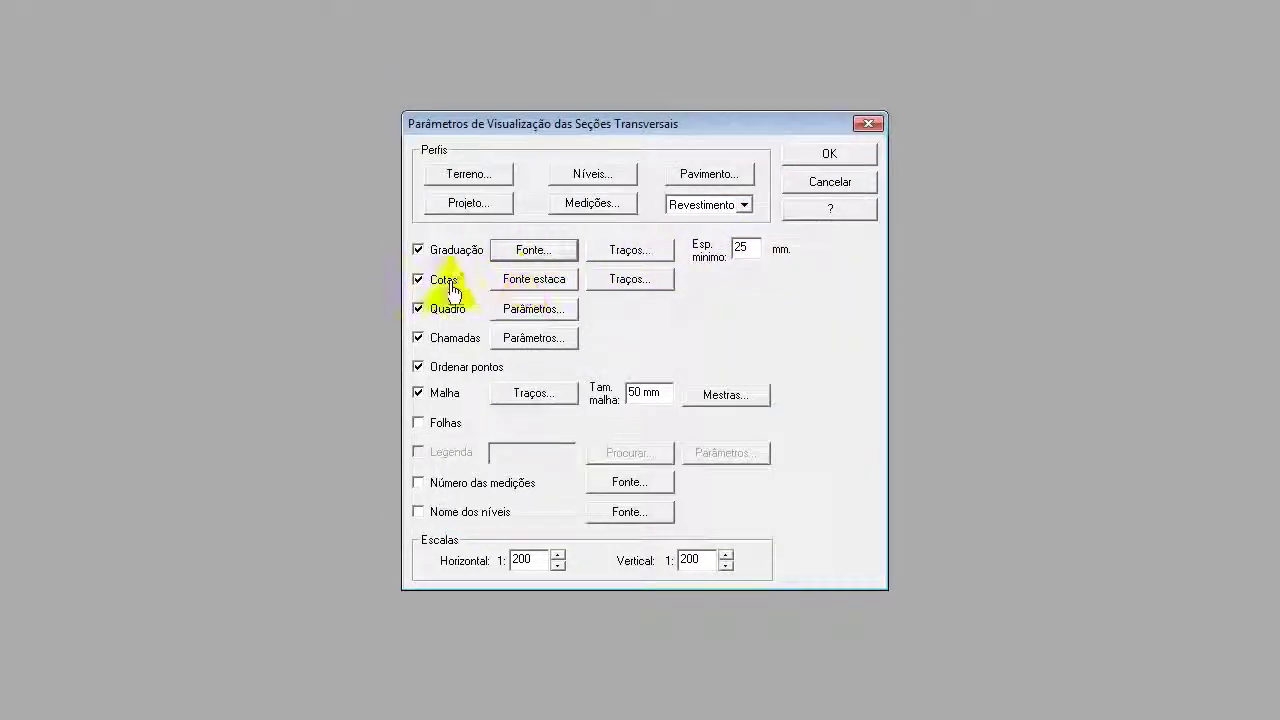
{"action": "left_click", "coordinate": [556, 289]}
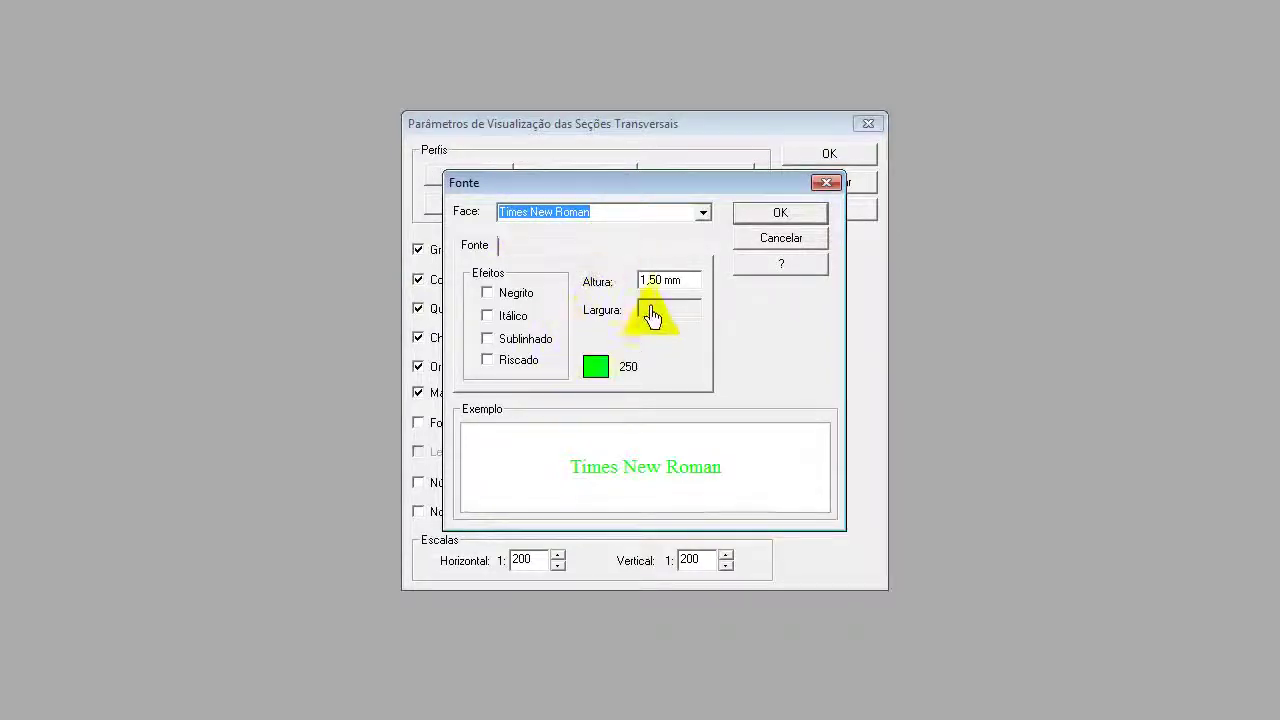
{"action": "left_click", "coordinate": [684, 281]}
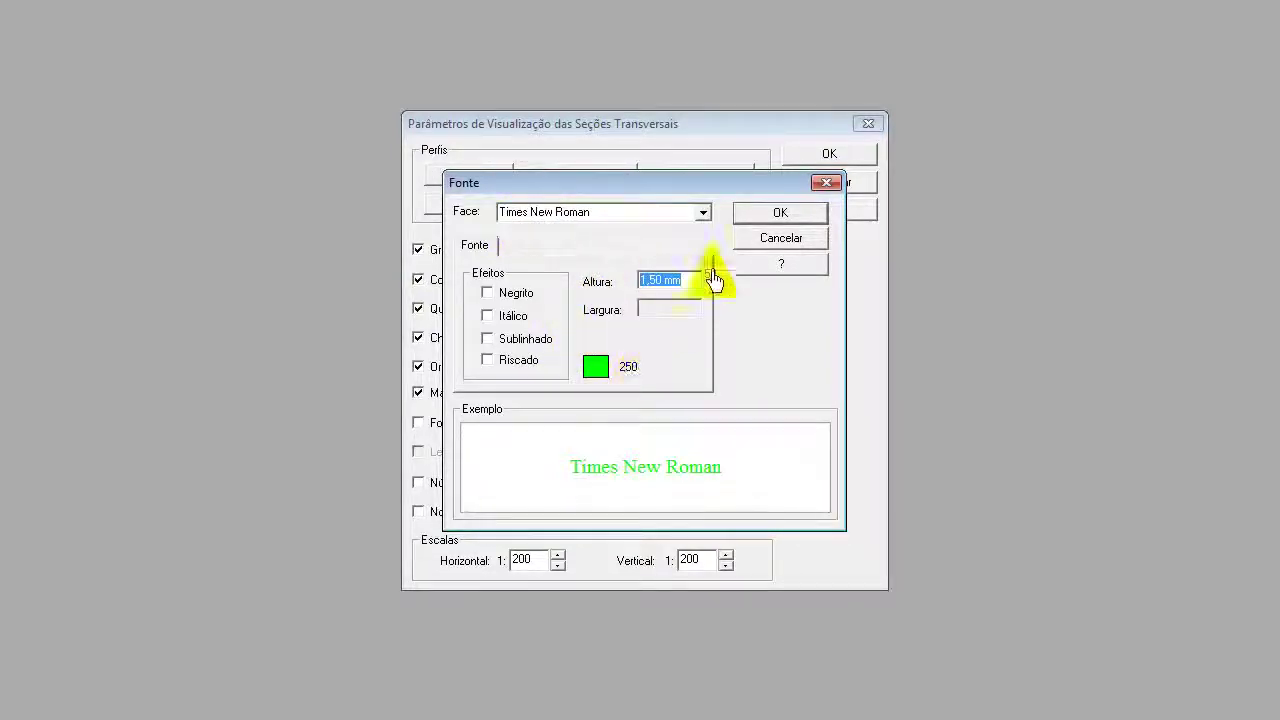
{"action": "left_click", "coordinate": [752, 242]}
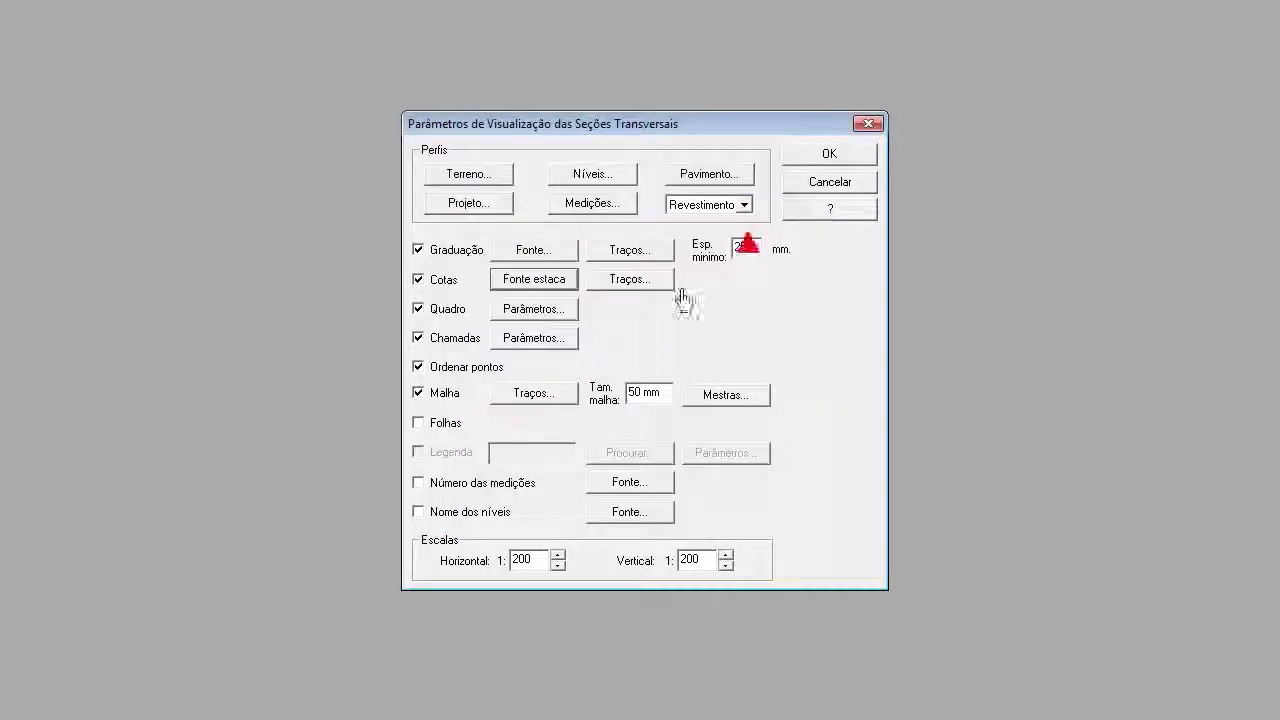
{"action": "left_click", "coordinate": [612, 278]}
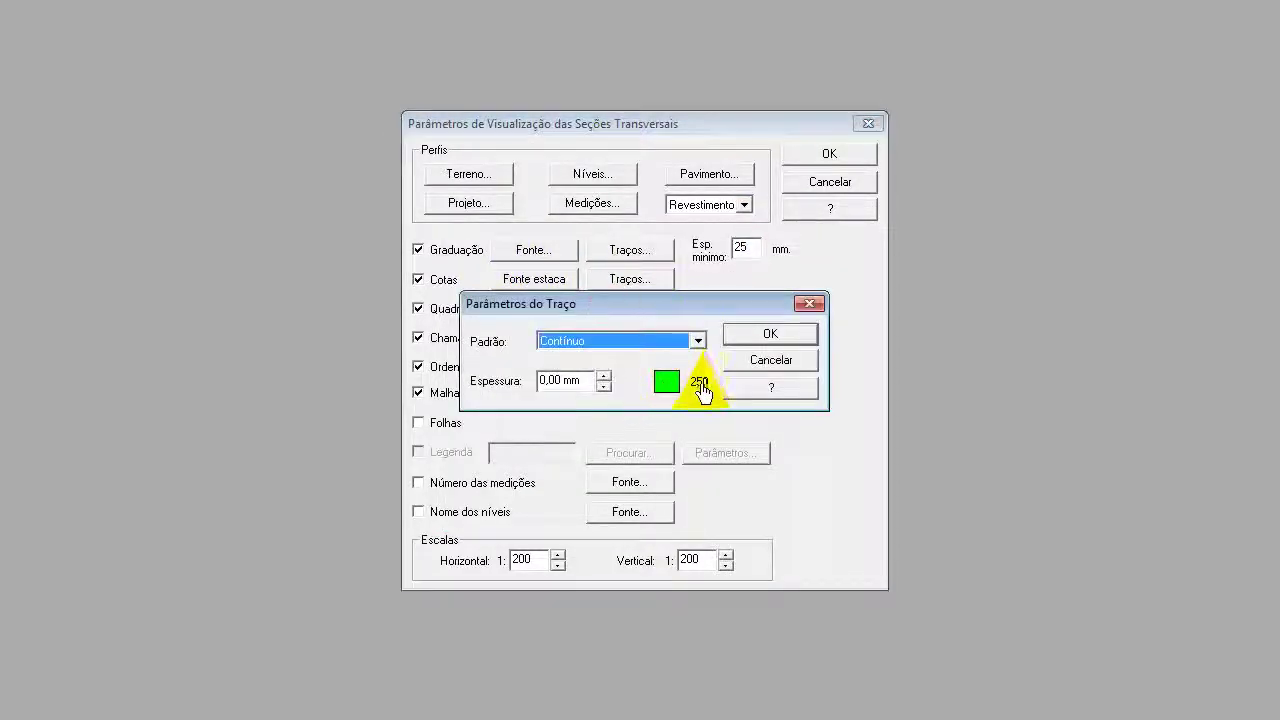
{"action": "left_click", "coordinate": [737, 362]}
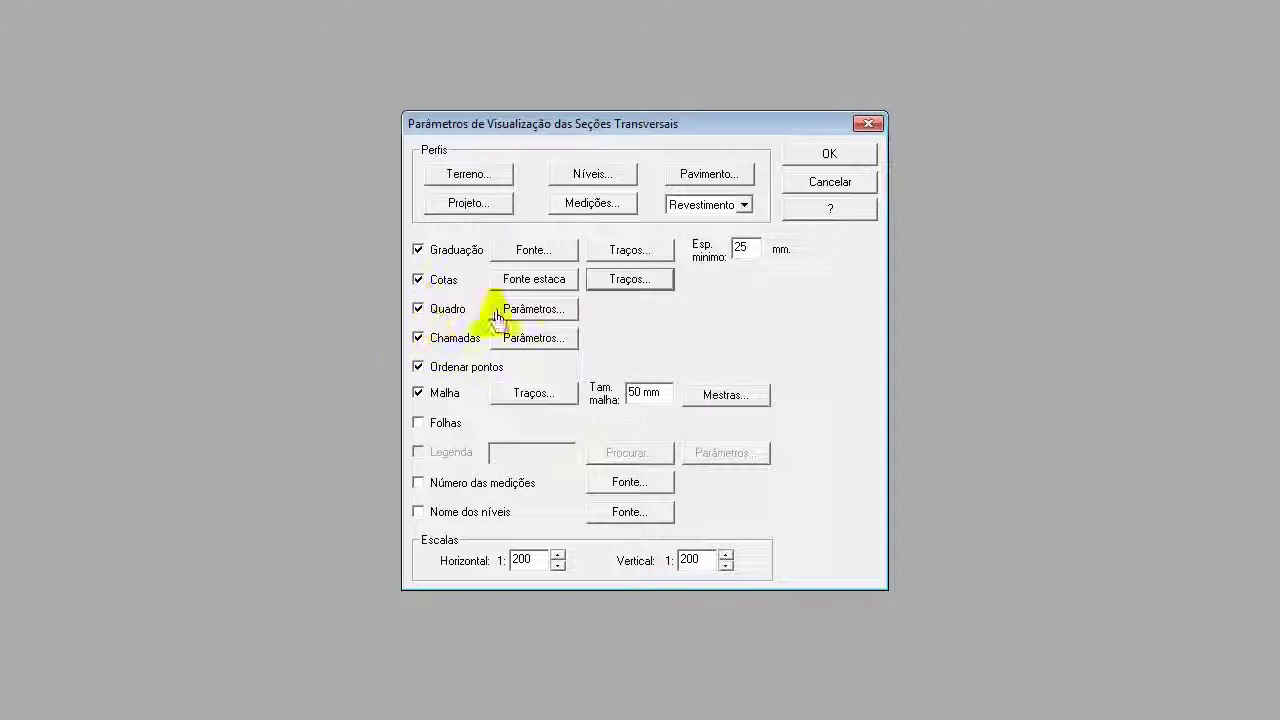
- Inspect the Precisão and Ordem choices for Cota Terreno in the cross sections' Quadro parameters, keeping precision 2 and order 1
{"action": "left_click", "coordinate": [535, 309]}
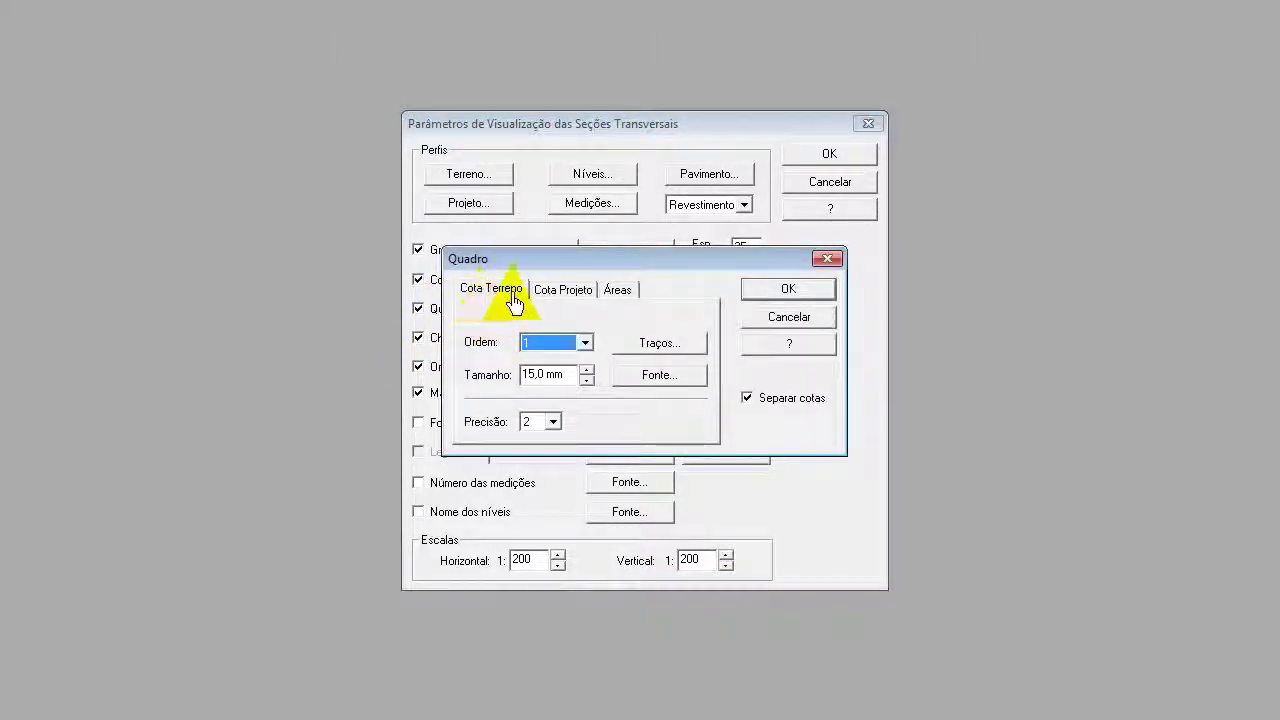
{"action": "left_click", "coordinate": [553, 428]}
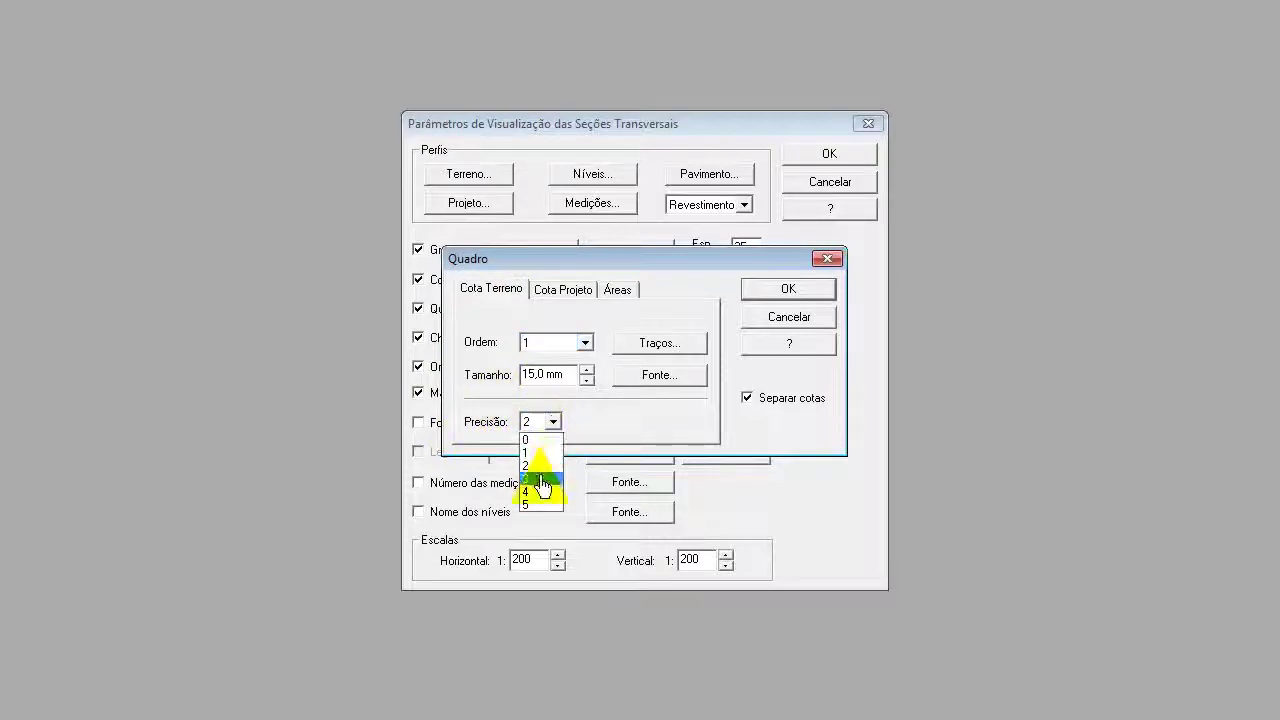
{"action": "left_click", "coordinate": [520, 445]}
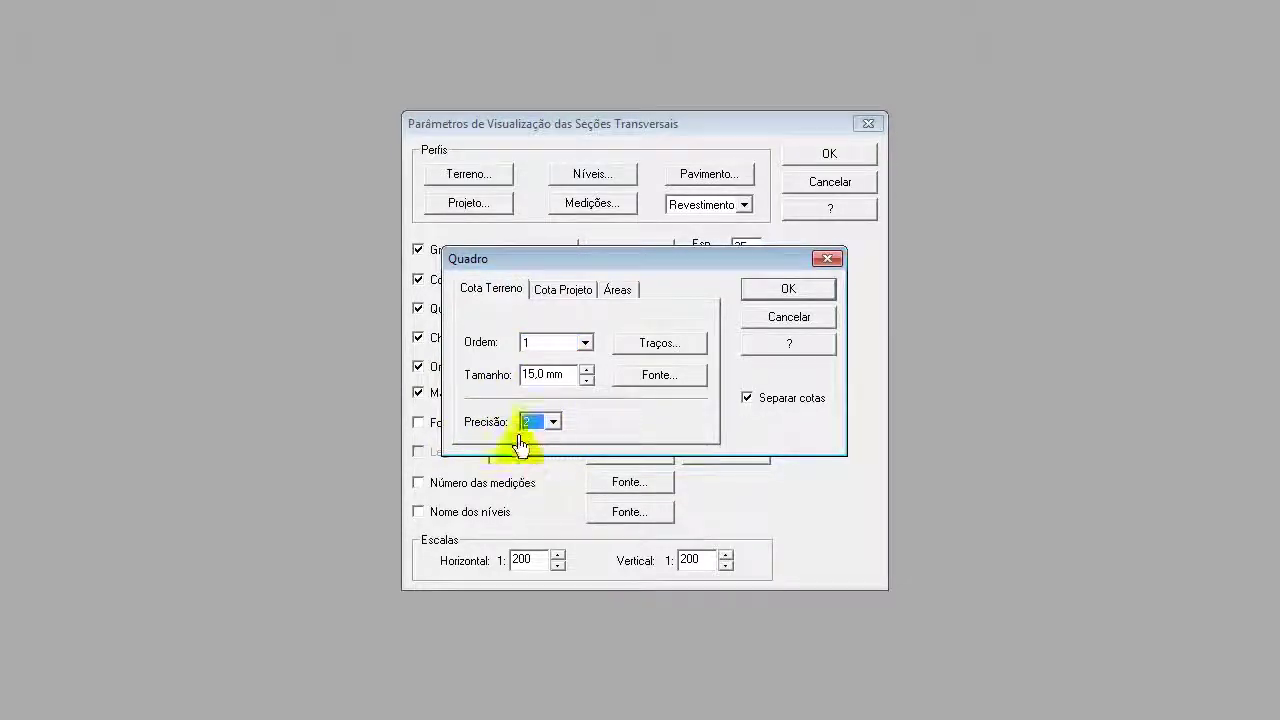
{"action": "left_click", "coordinate": [586, 344]}
{"action": "left_click", "coordinate": [586, 344]}
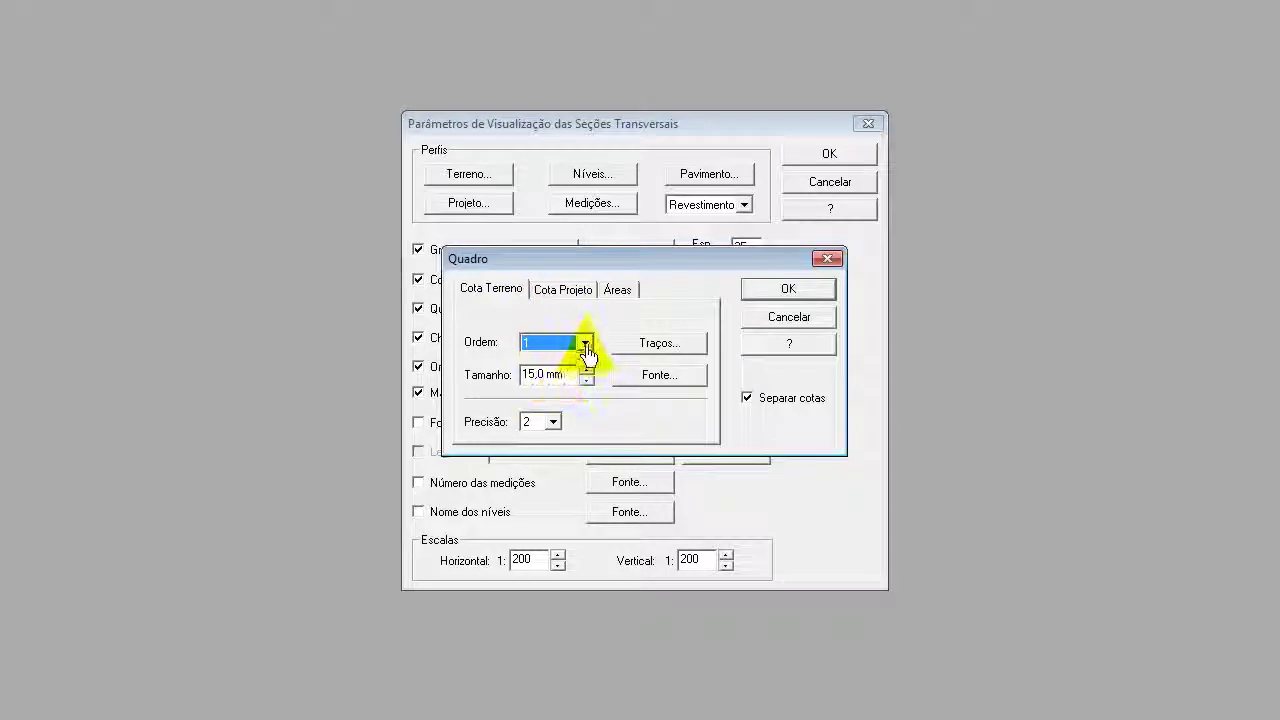
{"action": "left_click", "coordinate": [585, 342]}
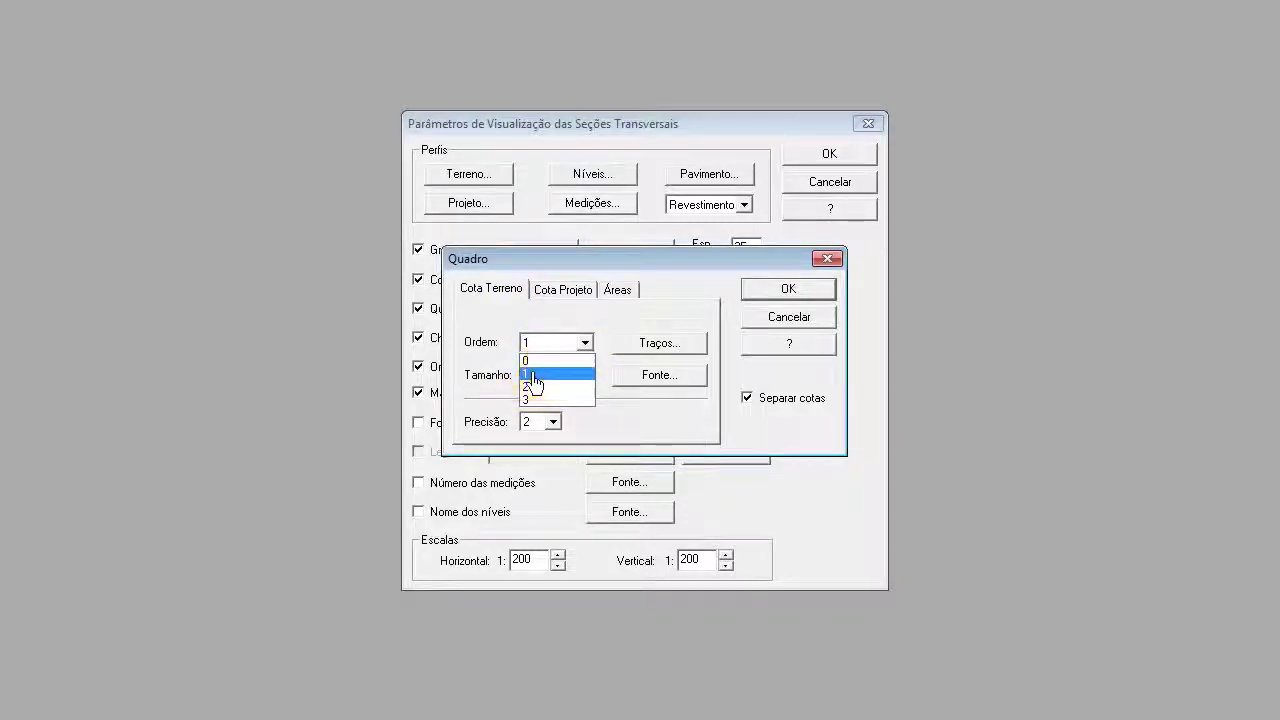
{"action": "left_click", "coordinate": [530, 373]}
- Inspect the line parameters and font of Cota Terreno, cancelling each dialog, and check the Separar cotas option
{"action": "left_click", "coordinate": [660, 344]}
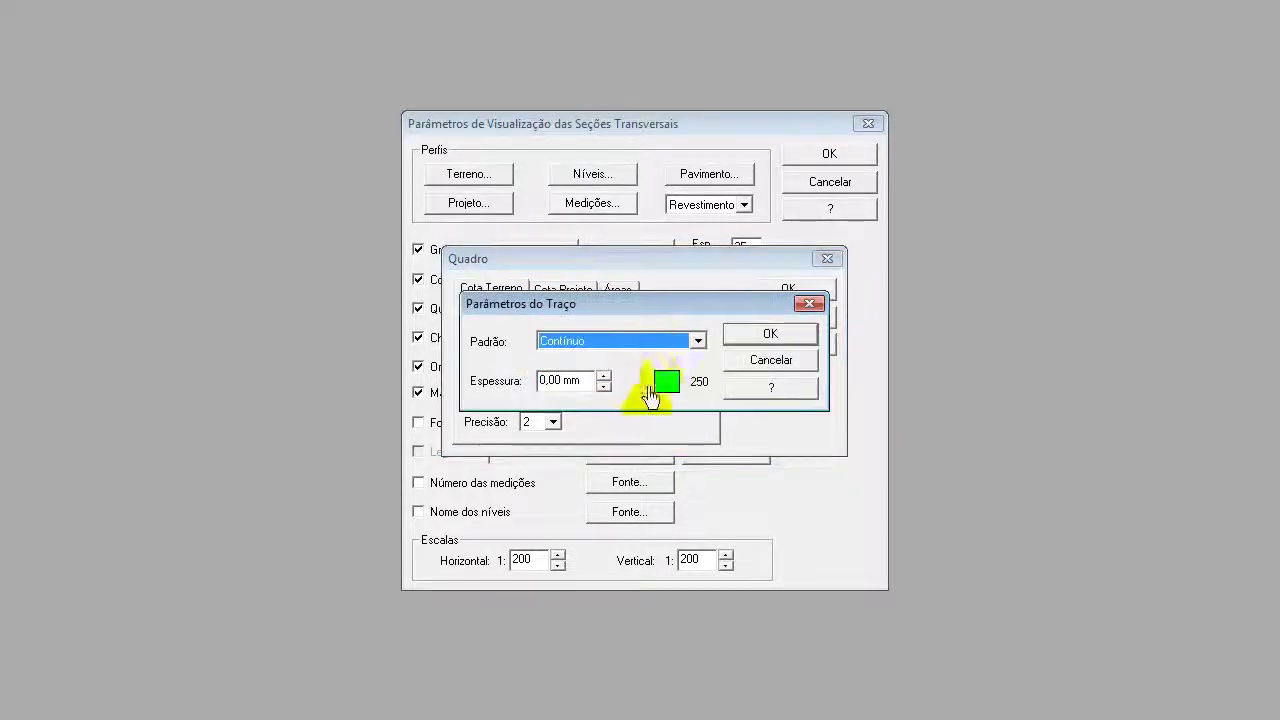
{"action": "left_click", "coordinate": [748, 362]}
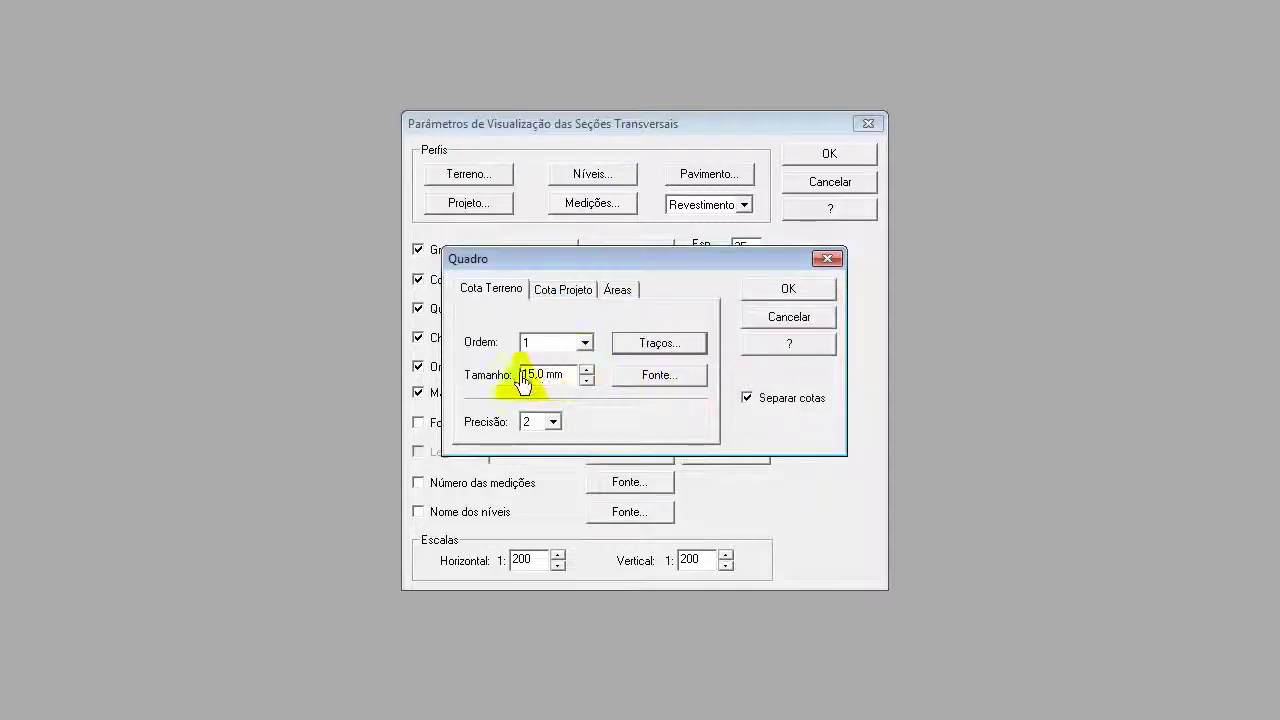
{"action": "left_click", "coordinate": [648, 379]}
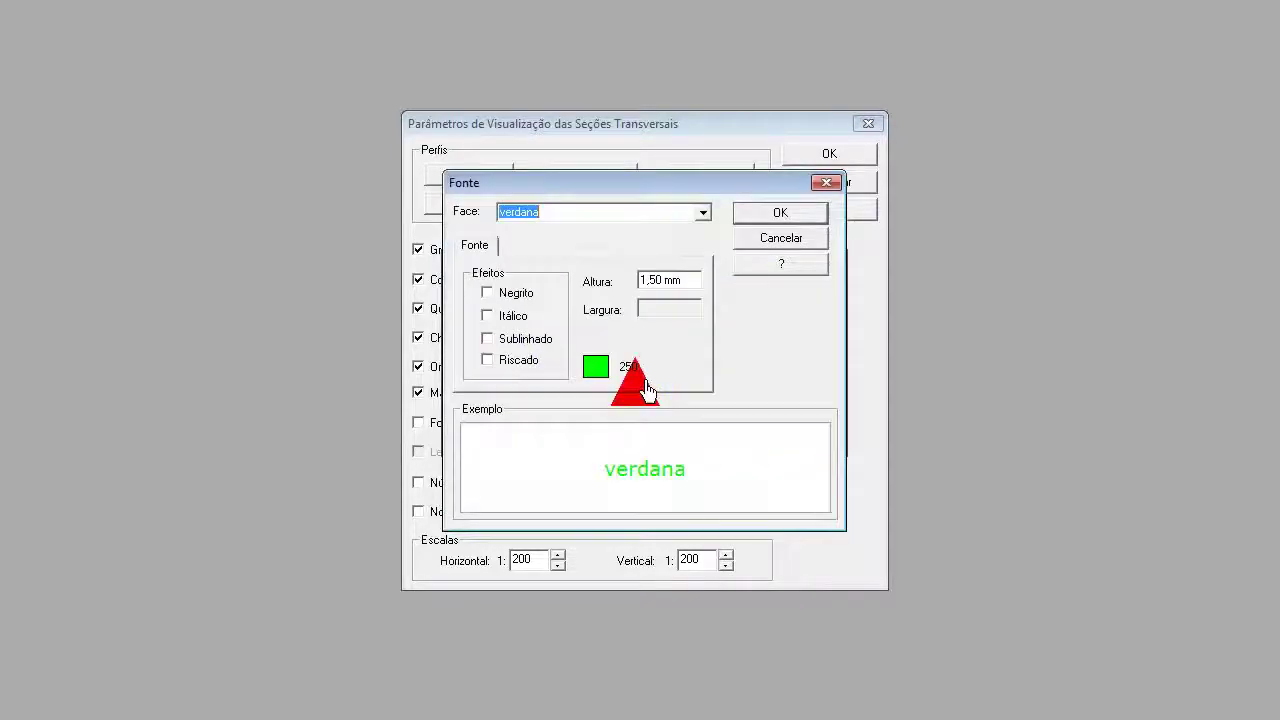
{"action": "left_click", "coordinate": [683, 280]}
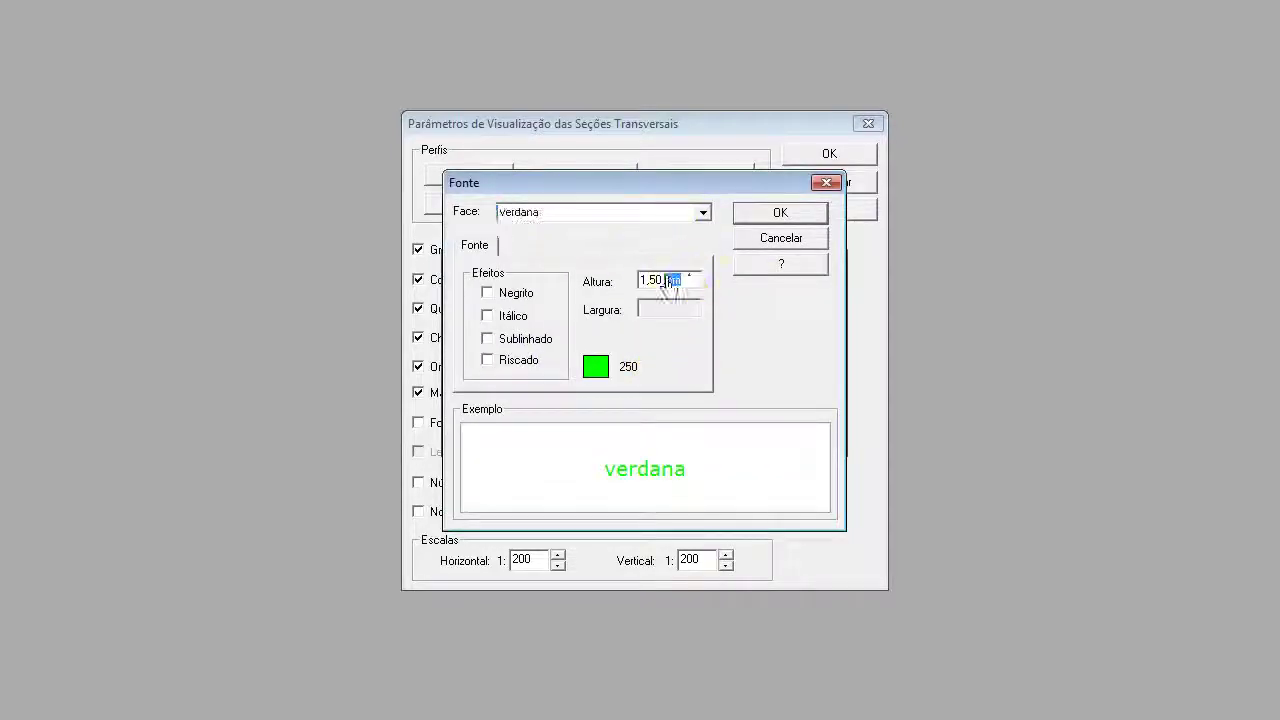
{"action": "left_click", "coordinate": [745, 240]}
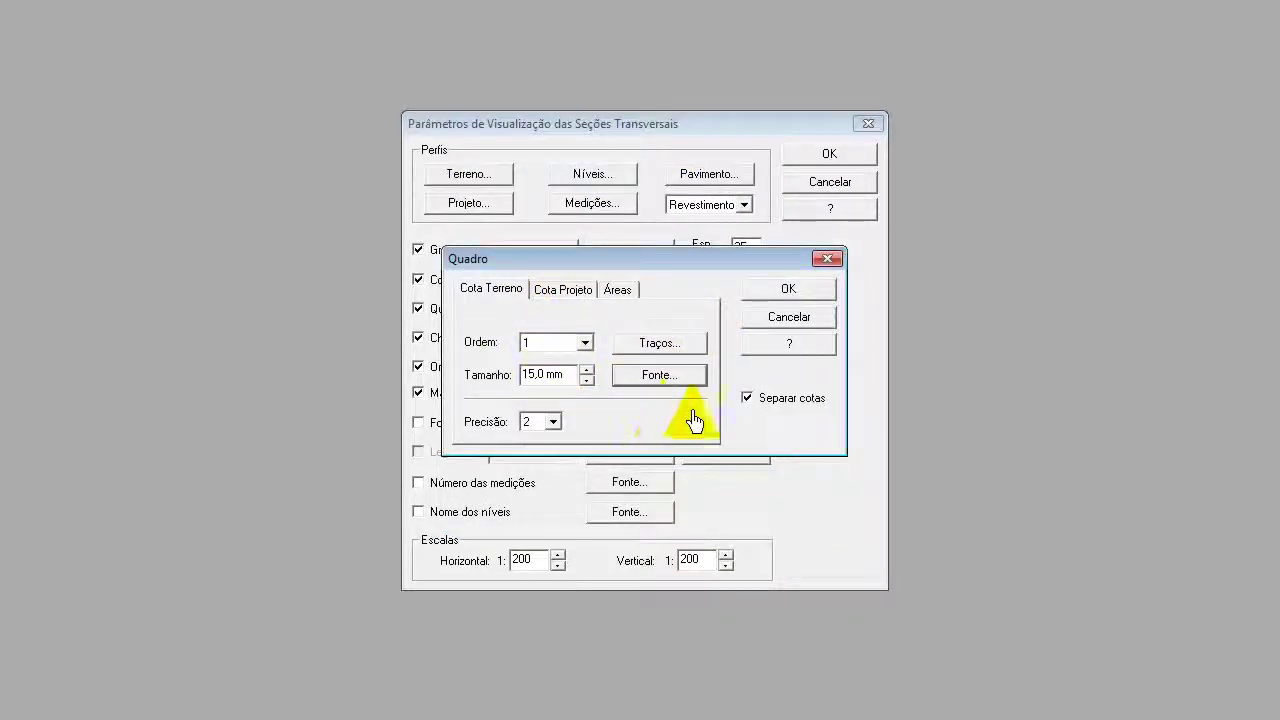
{"action": "left_click", "coordinate": [746, 398]}
- Display the Cota Projeto settings of the Quadro and inspect their line parameters and font, cancelling each dialog
{"action": "left_click", "coordinate": [563, 289]}
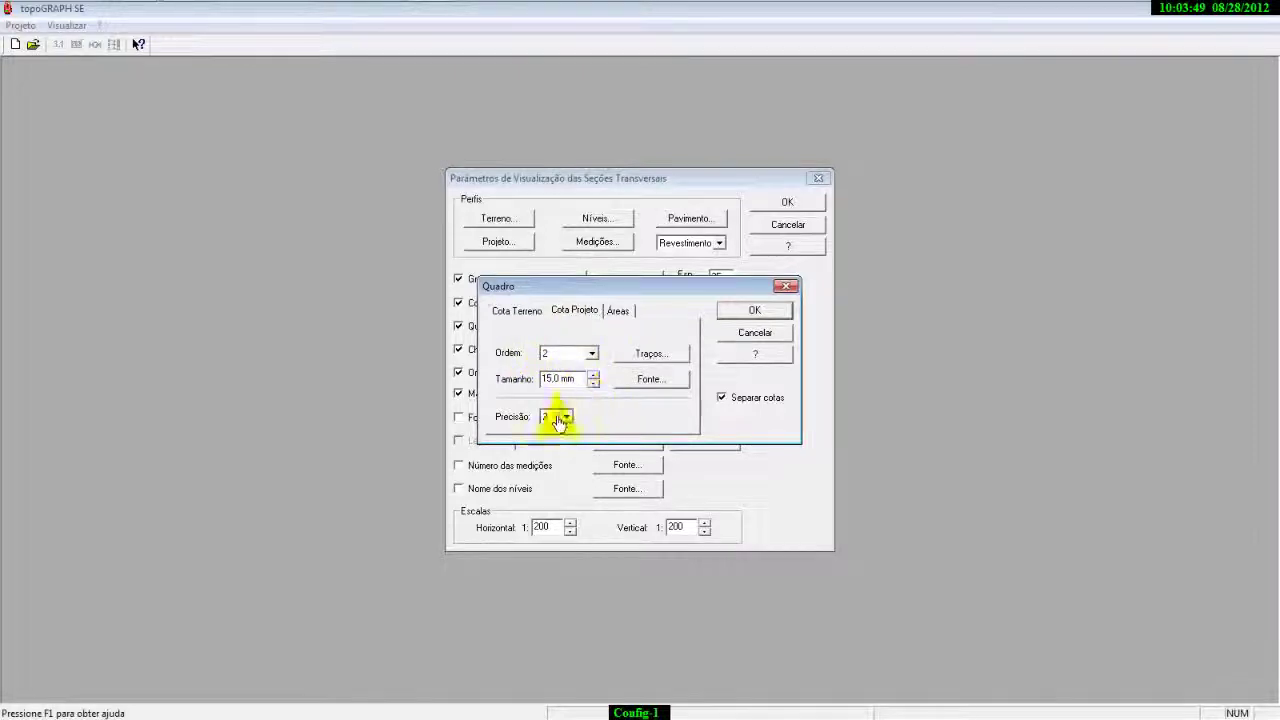
{"action": "left_click", "coordinate": [645, 358]}
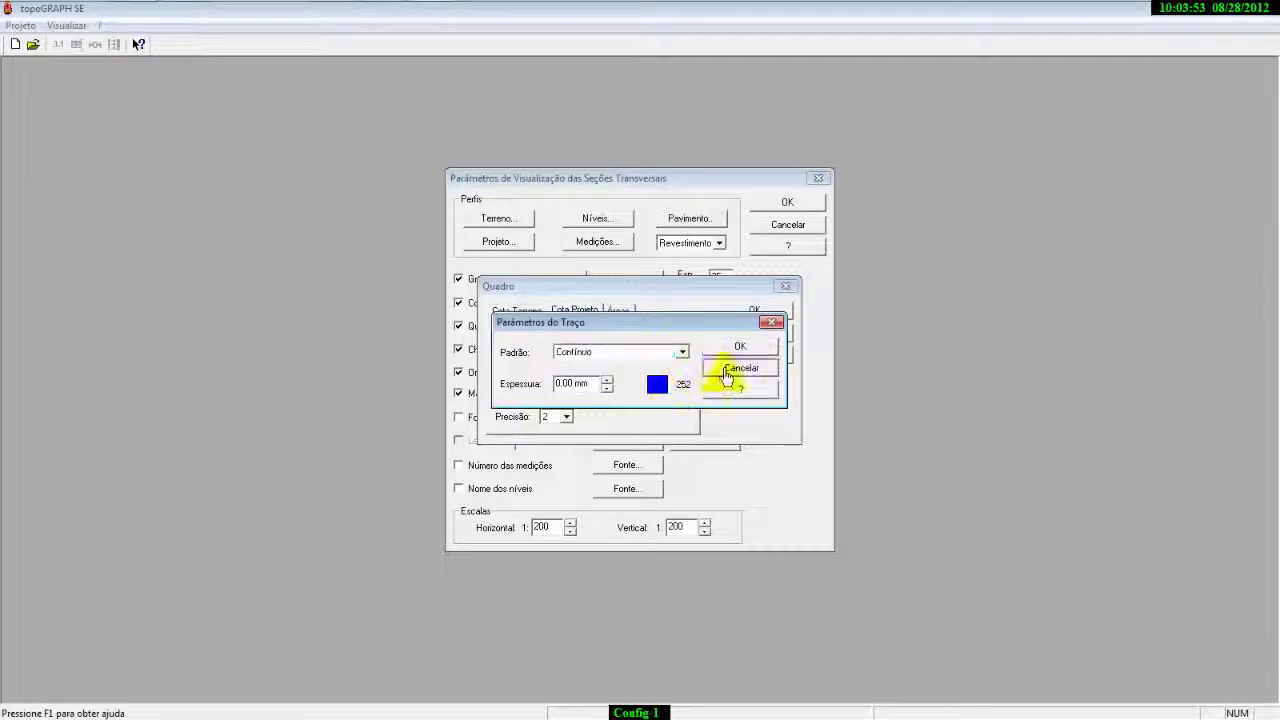
{"action": "left_click", "coordinate": [738, 368]}
{"action": "left_click", "coordinate": [655, 380]}
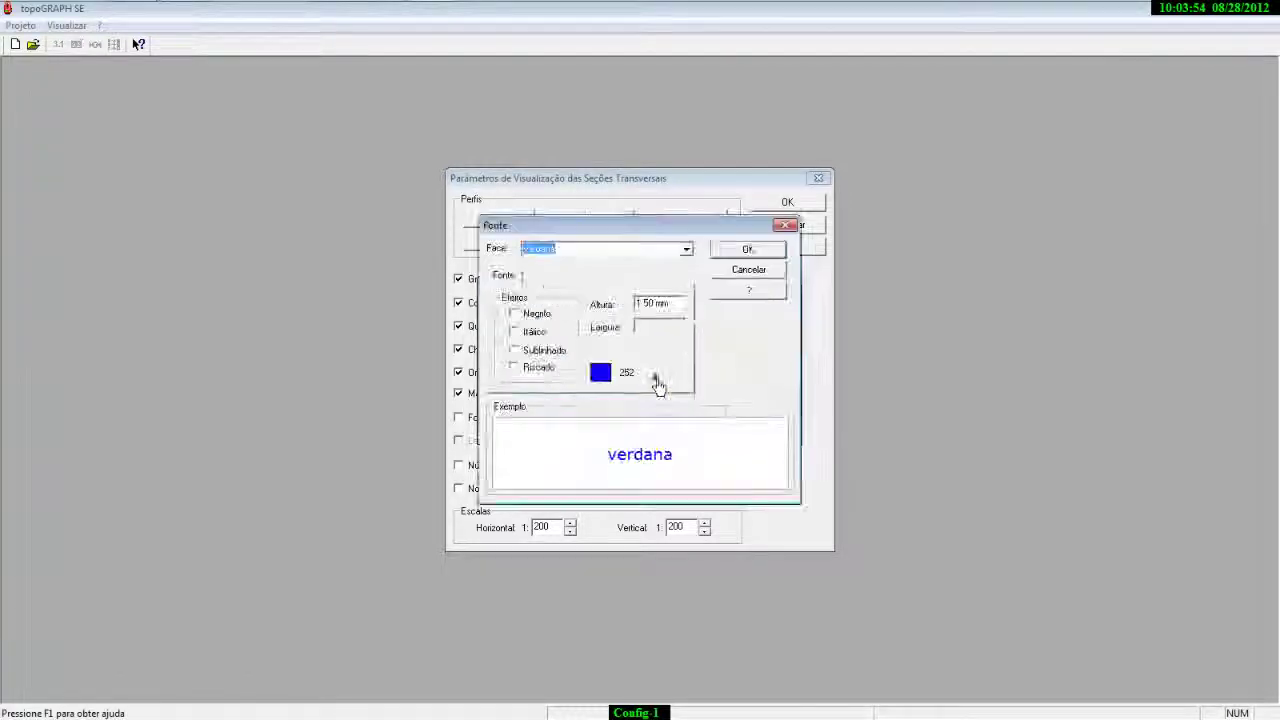
{"action": "left_click", "coordinate": [747, 270]}
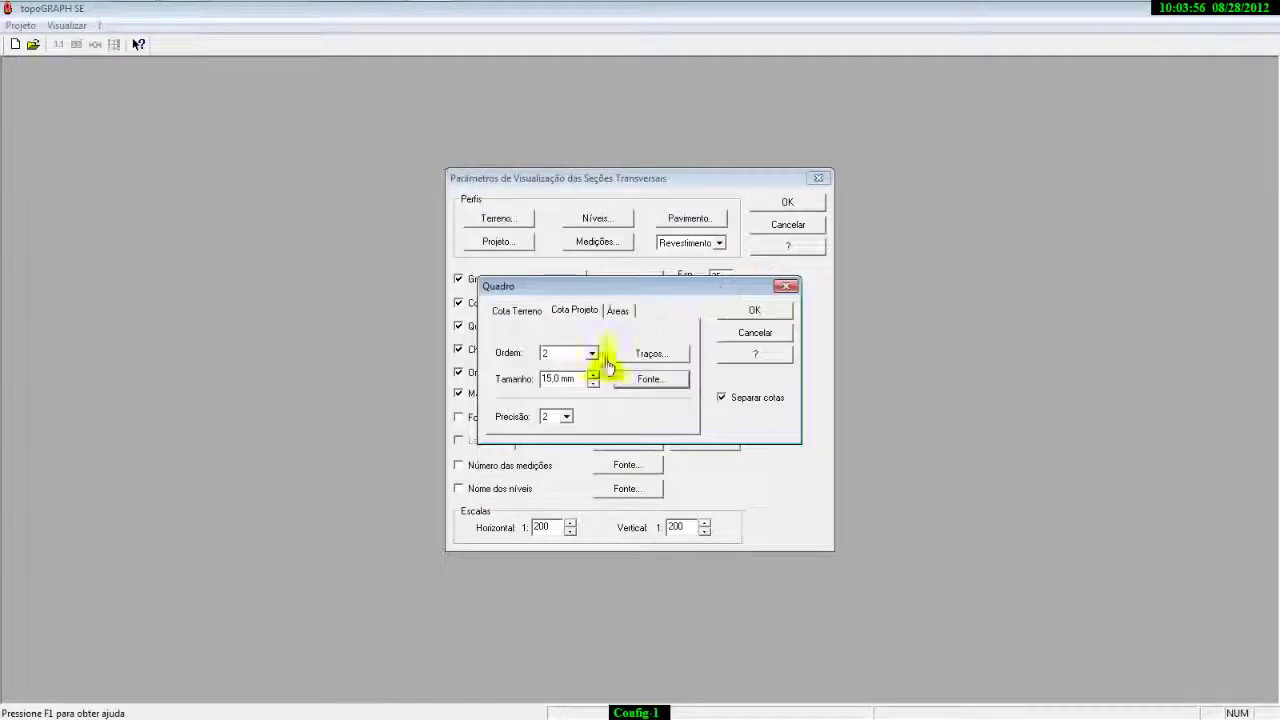
- Display the Quadro's Áreas settings, try a precision of 3 and restore it to 2
{"action": "left_click", "coordinate": [617, 310]}
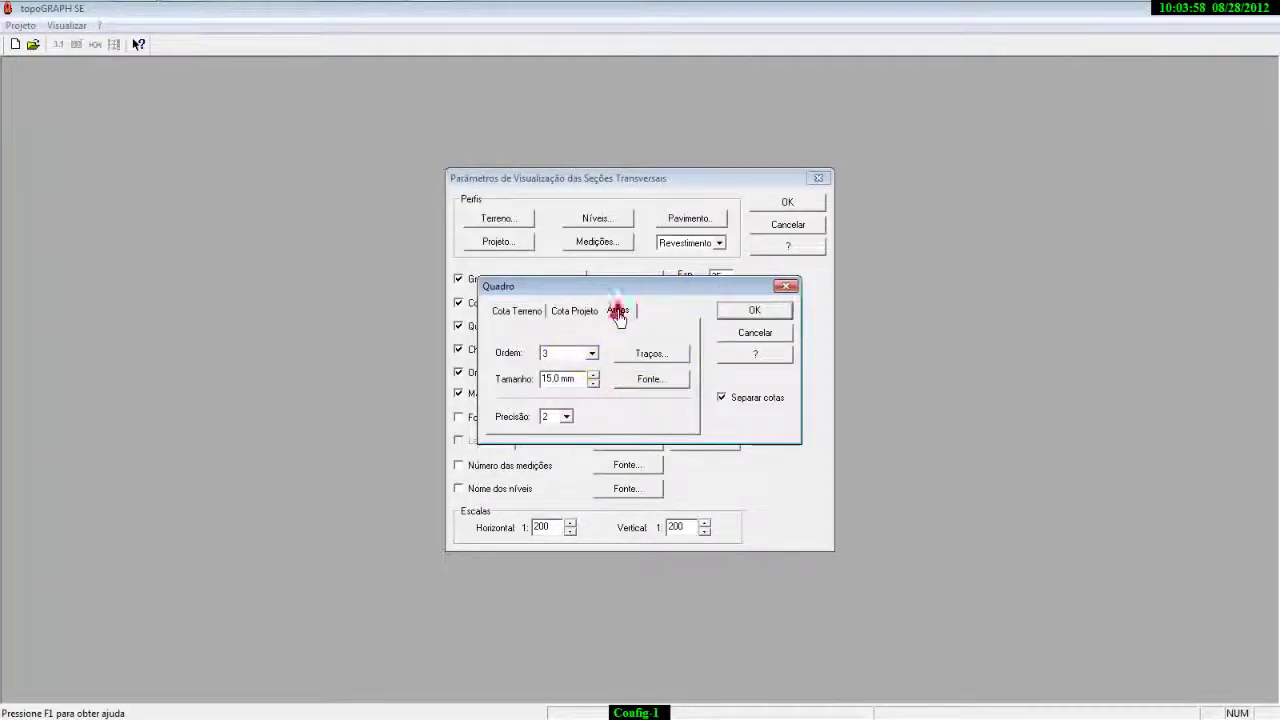
{"action": "left_click", "coordinate": [567, 417]}
{"action": "left_click", "coordinate": [548, 463]}
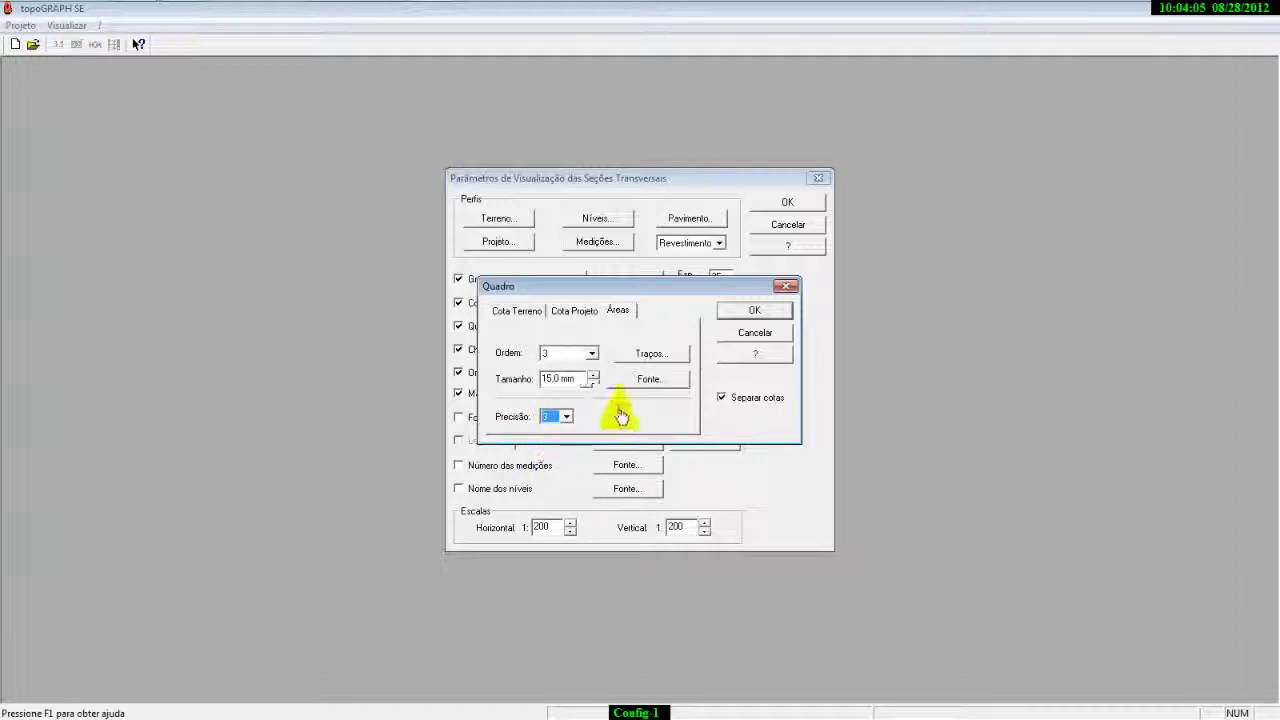
{"action": "left_click", "coordinate": [566, 417]}
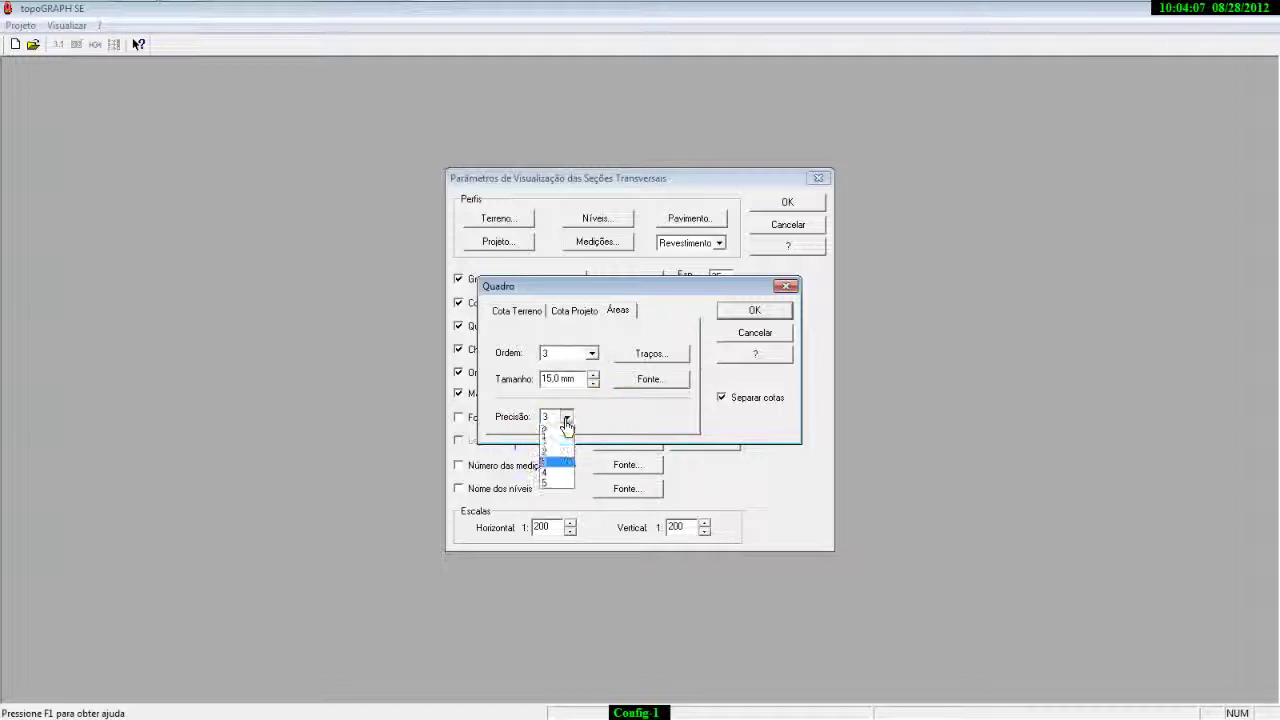
{"action": "left_click", "coordinate": [557, 461]}
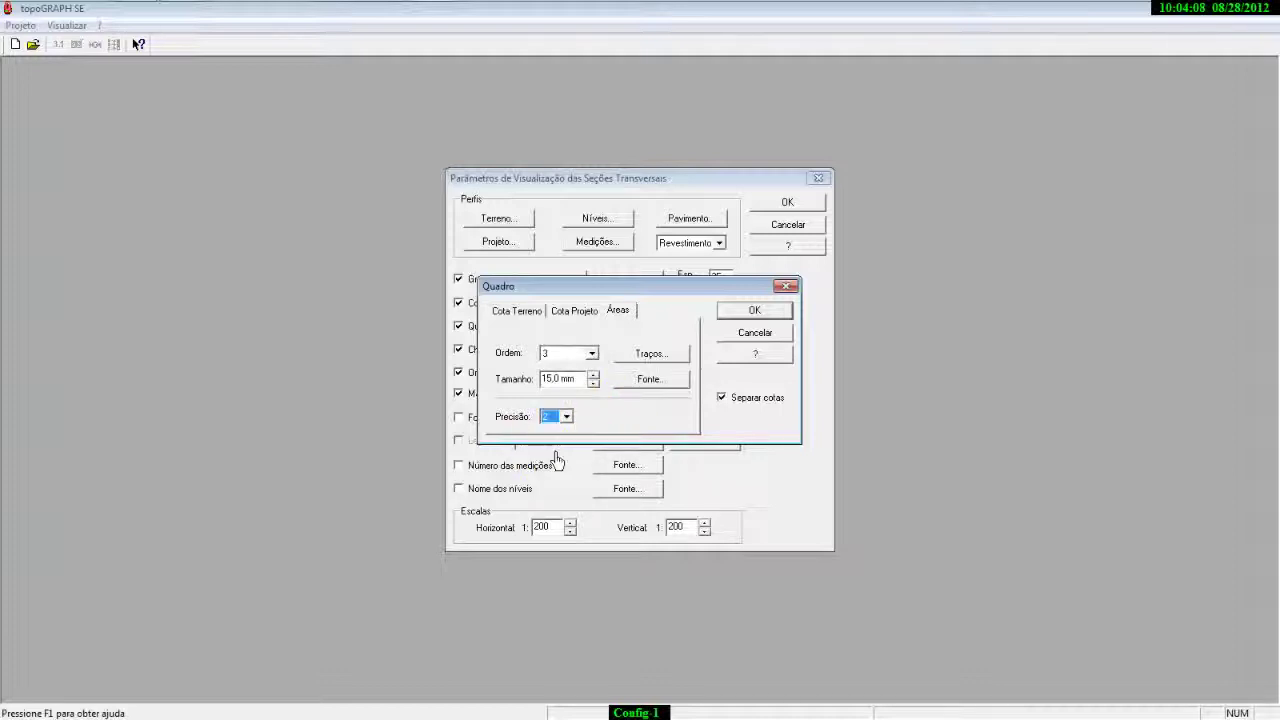
- Inspect the line parameters and font of Áreas without changes and accept the Quadro parameters
{"action": "left_click", "coordinate": [630, 354]}
{"action": "left_click", "coordinate": [728, 375]}
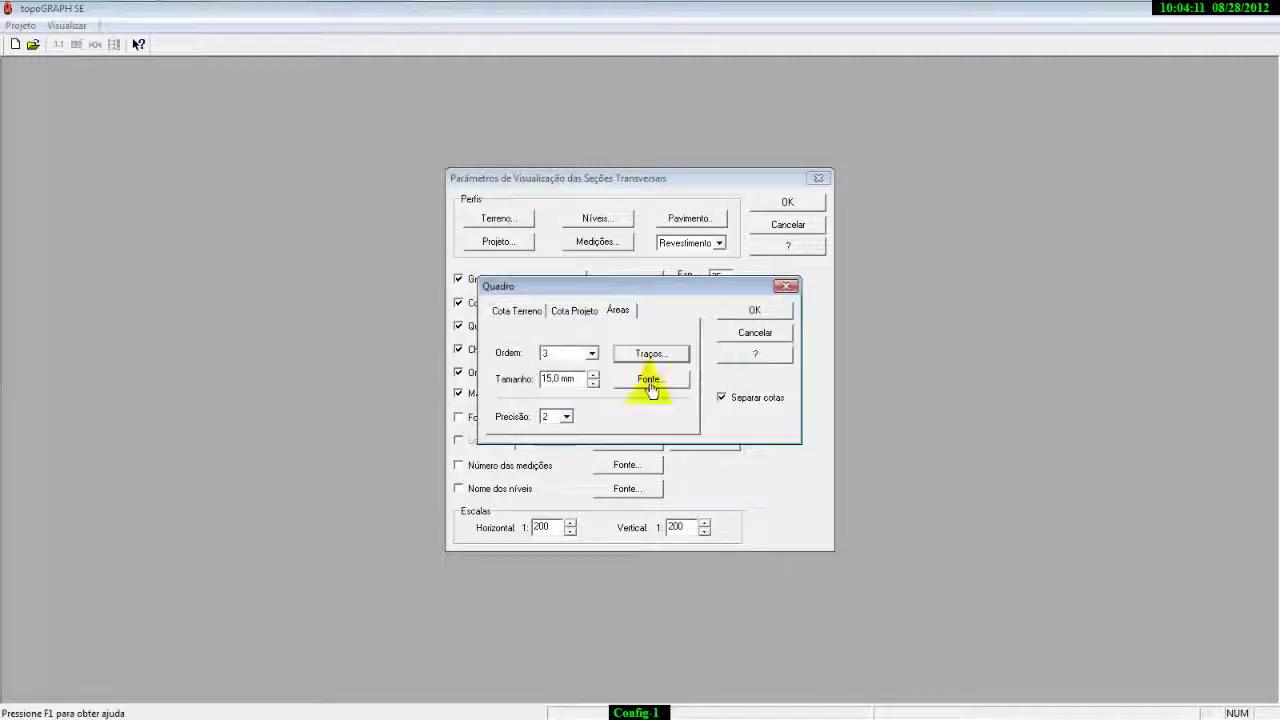
{"action": "left_click", "coordinate": [651, 374]}
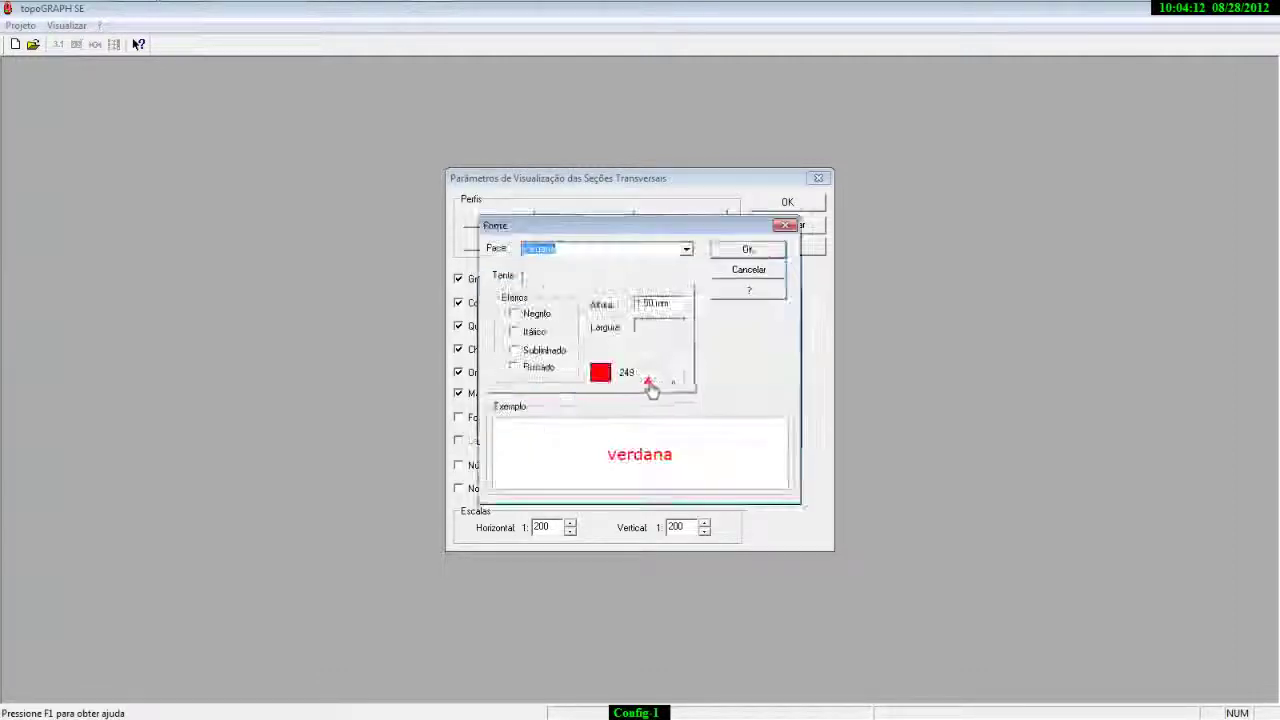
{"action": "left_click", "coordinate": [745, 270]}
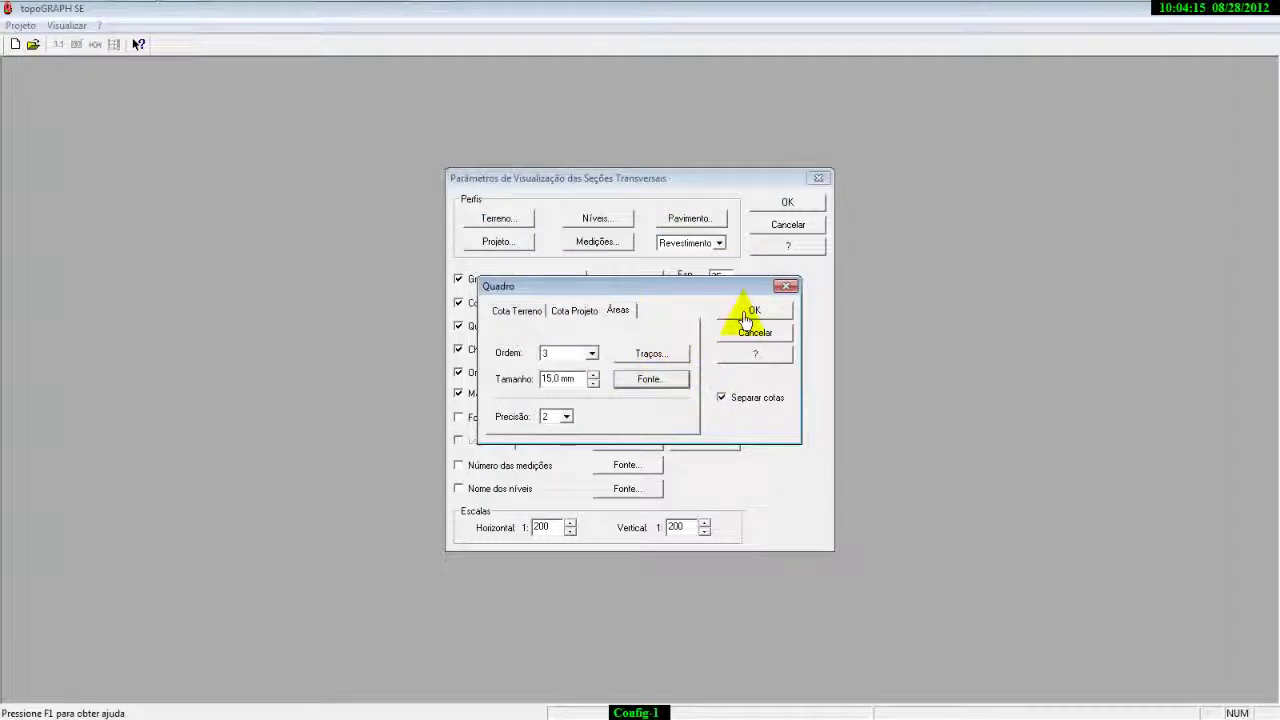
{"action": "left_click", "coordinate": [752, 312]}
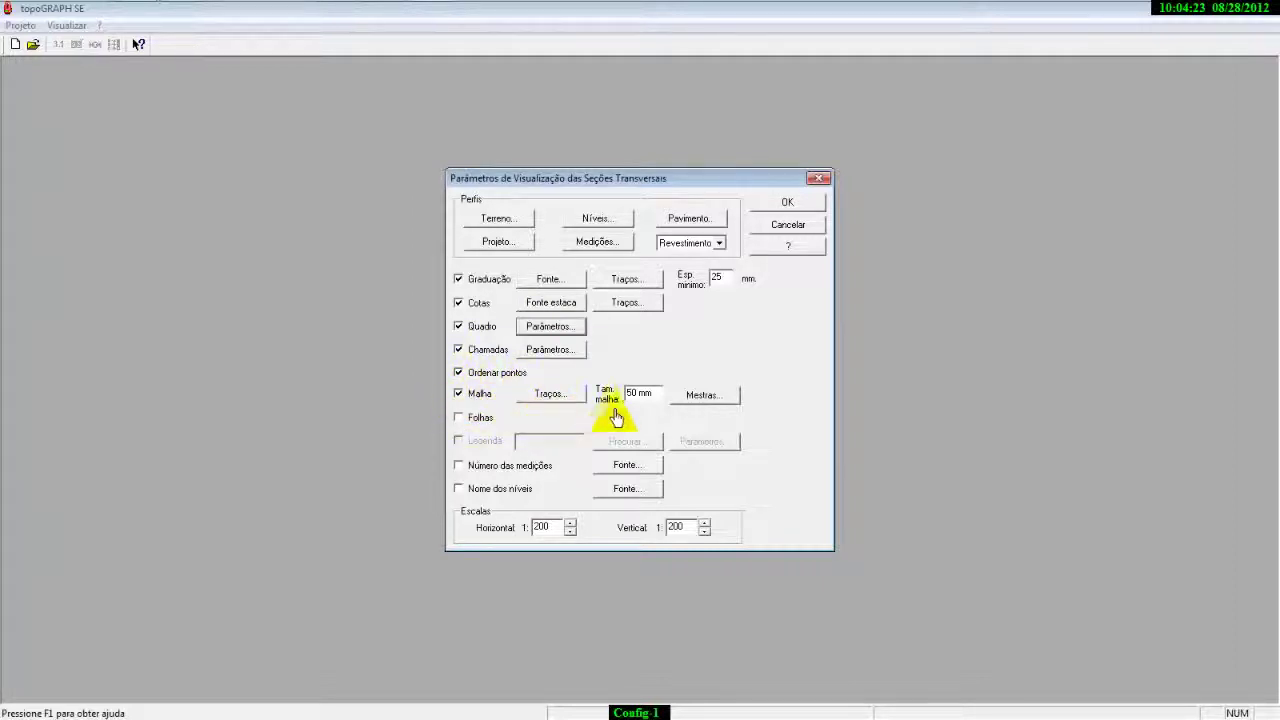
- Enable Folhas for the cross sections and accept their visualization parameters, keeping the 50 mm mesh size
{"action": "left_click_drag", "start_coordinate": [654, 397], "coordinate": [647, 400]}
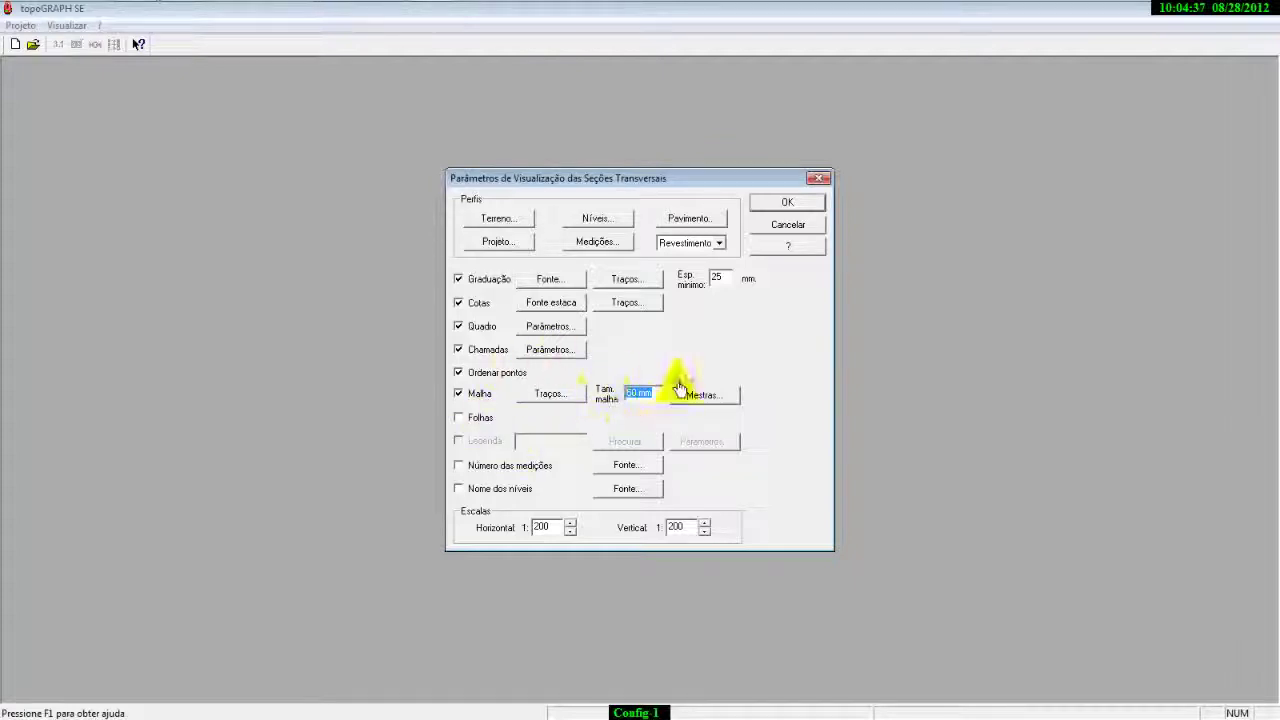
{"action": "left_click", "coordinate": [458, 419]}
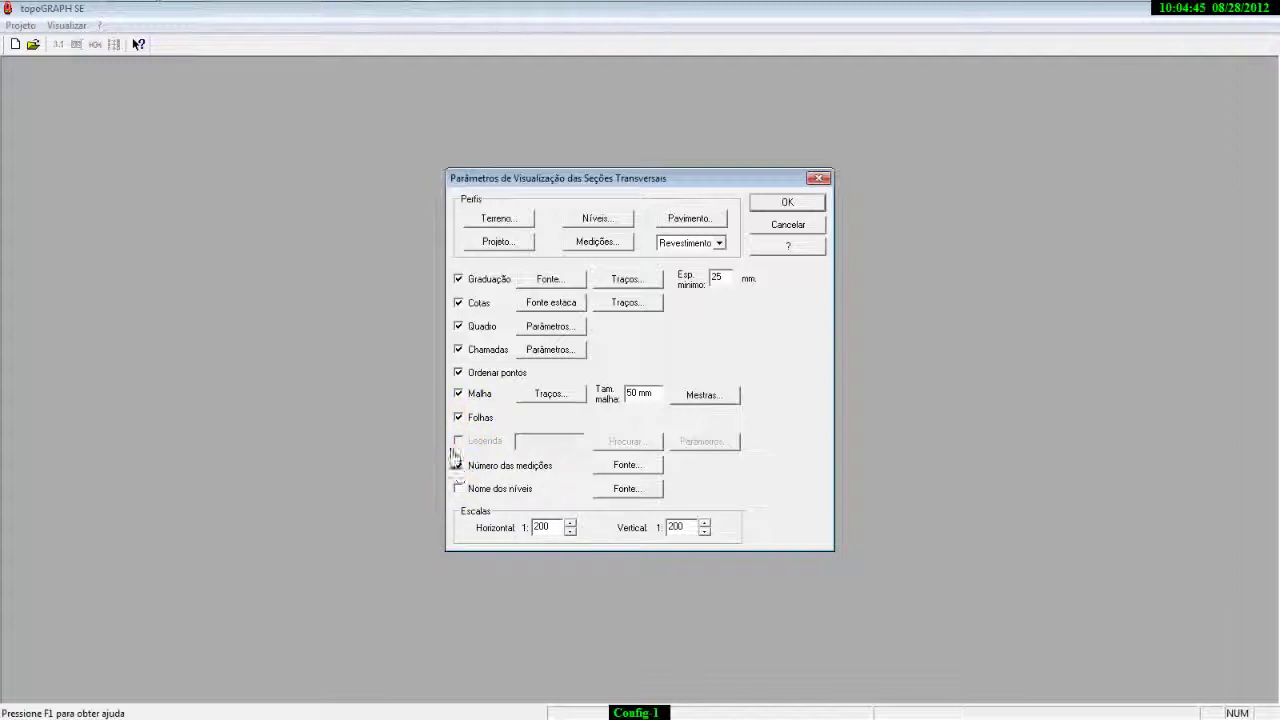
{"action": "left_click", "coordinate": [490, 455]}
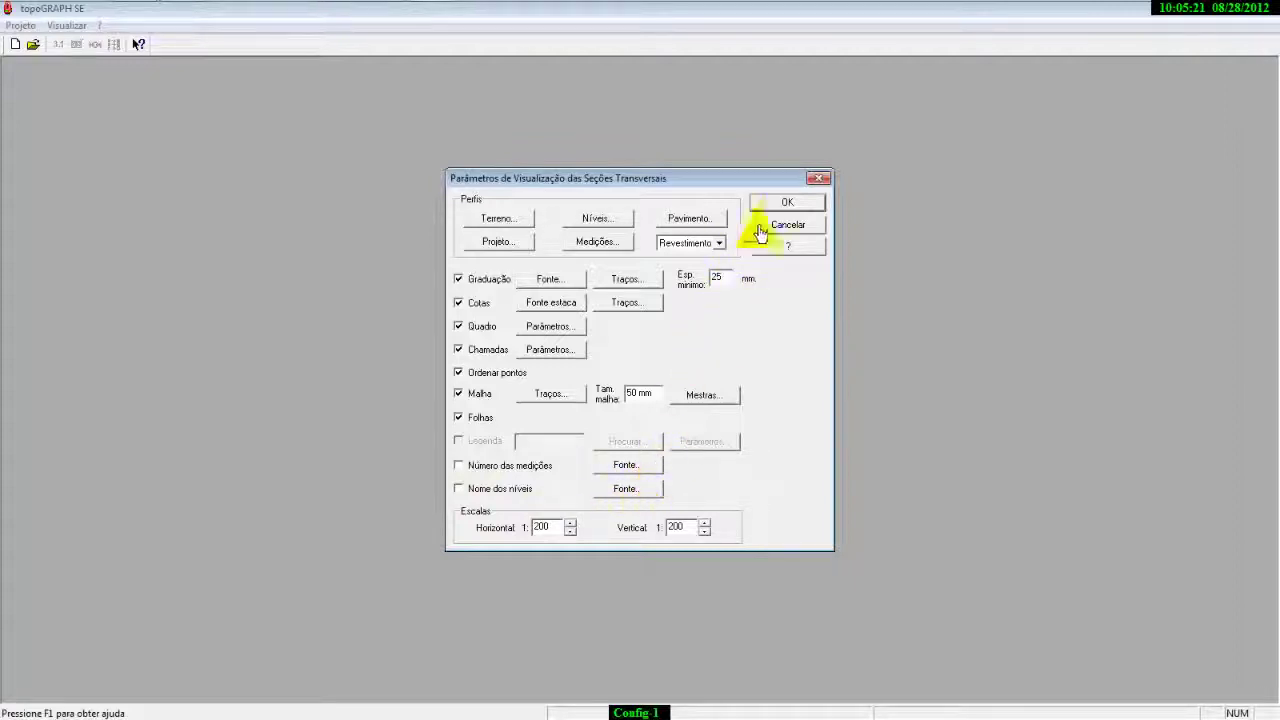
{"action": "left_click", "coordinate": [787, 204]}
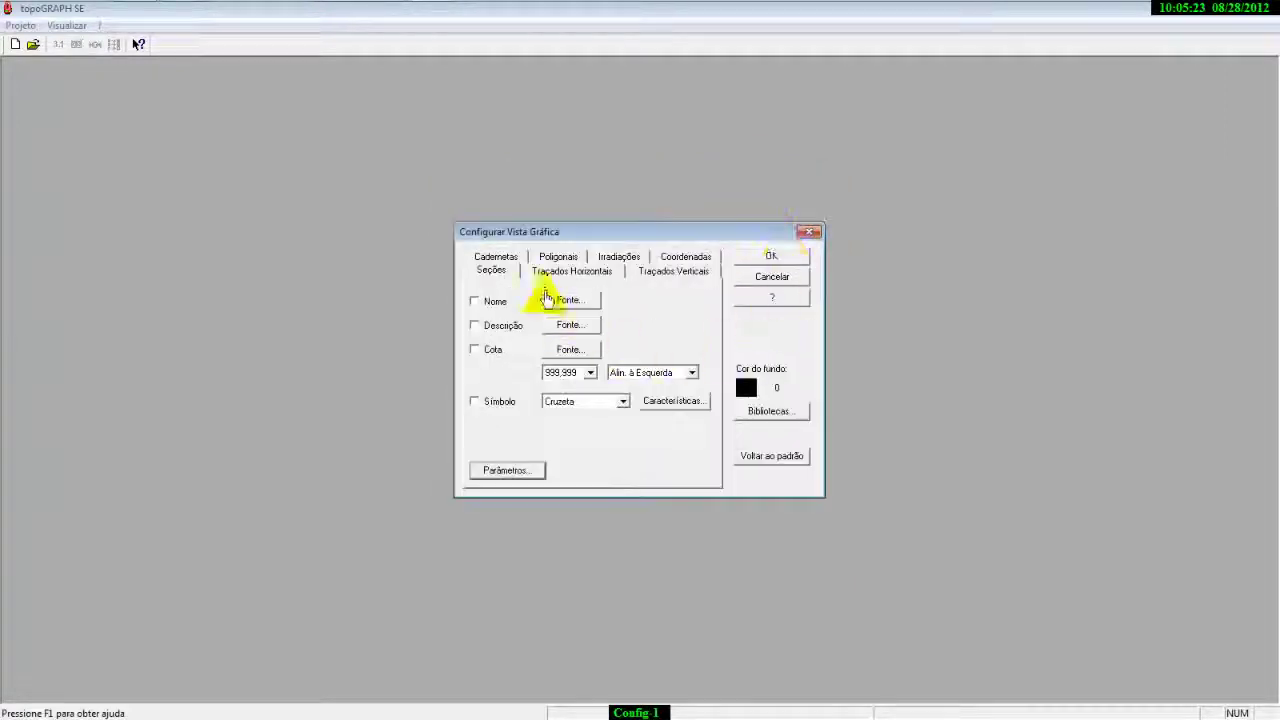
- Display the Poligonais settings of the graphic view and examine the Escala value
{"action": "left_click", "coordinate": [558, 257]}
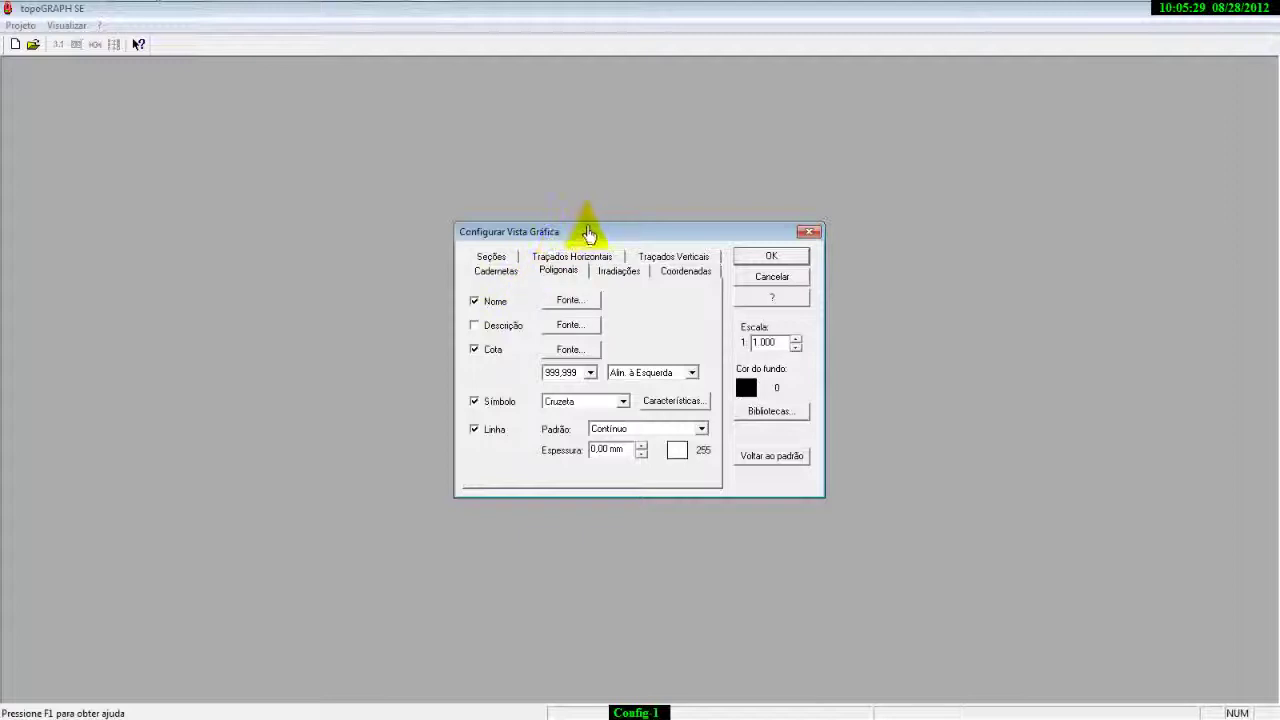
{"action": "left_click_drag", "start_coordinate": [586, 230], "coordinate": [589, 218]}
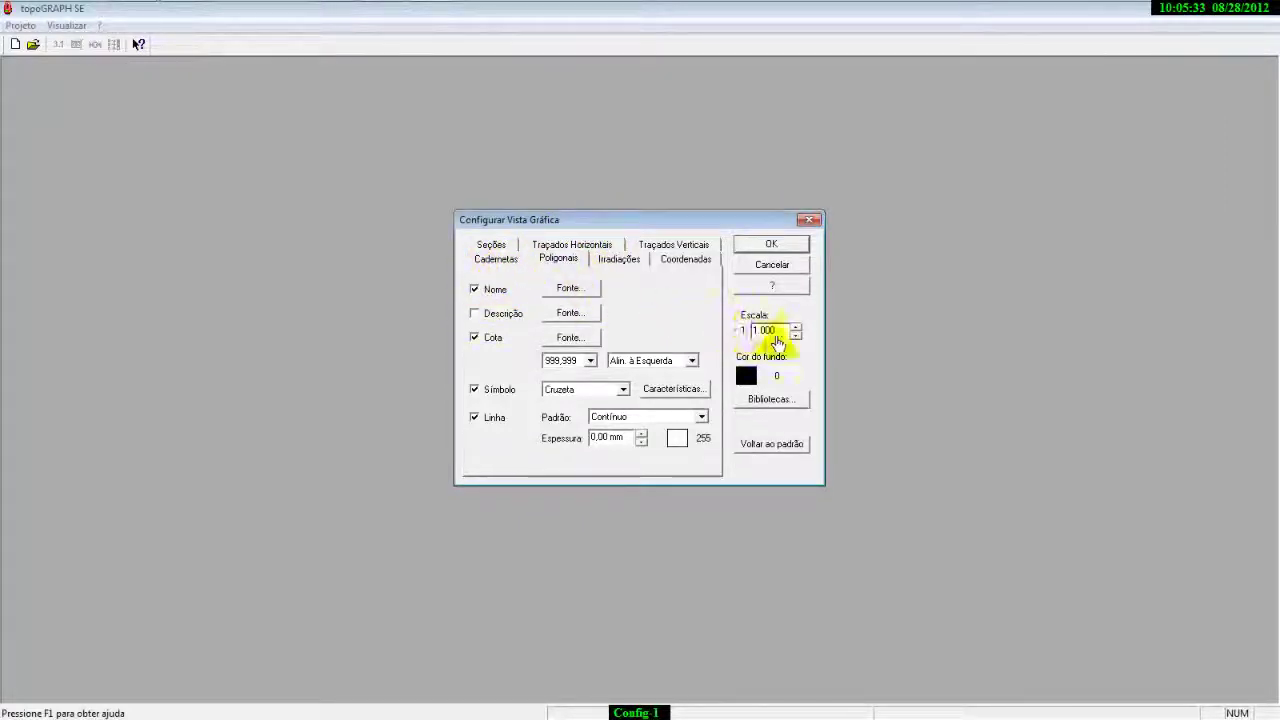
{"action": "left_click_drag", "start_coordinate": [777, 332], "coordinate": [752, 338]}
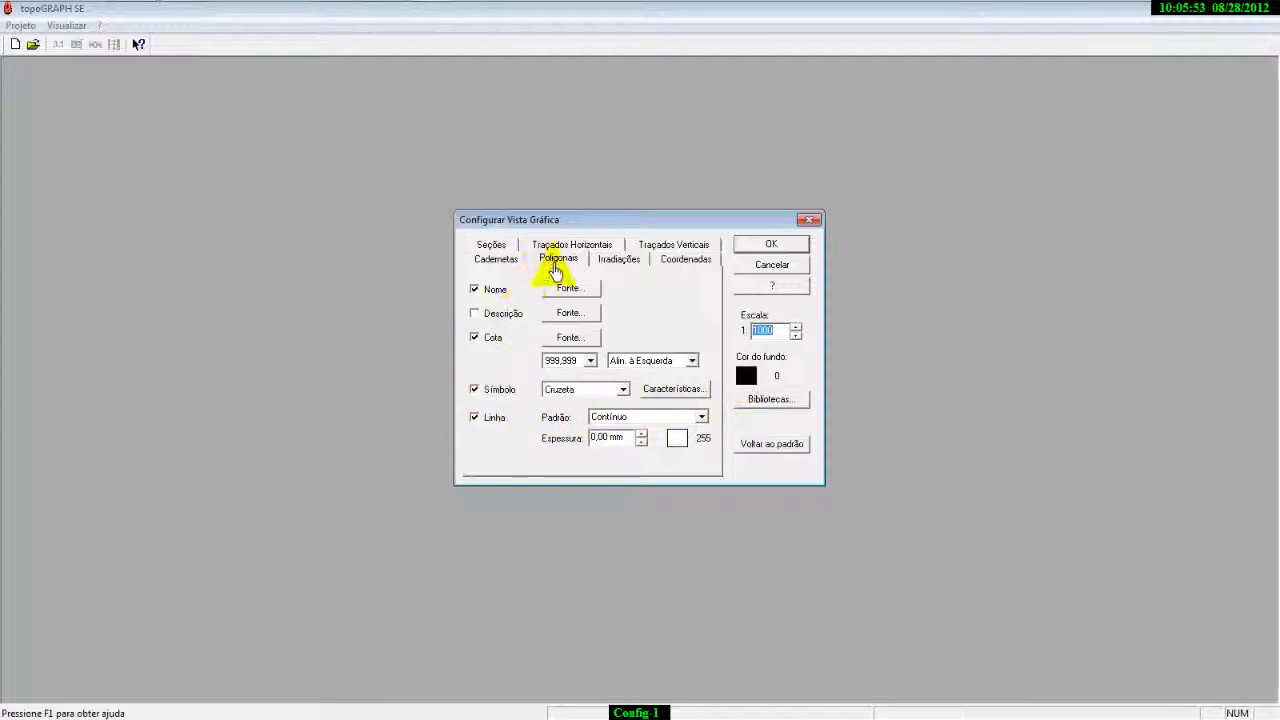
- Enable Símbolo for the Seções in the graphic view and replace Cruzeta with another symbol type
{"action": "left_click", "coordinate": [491, 248]}
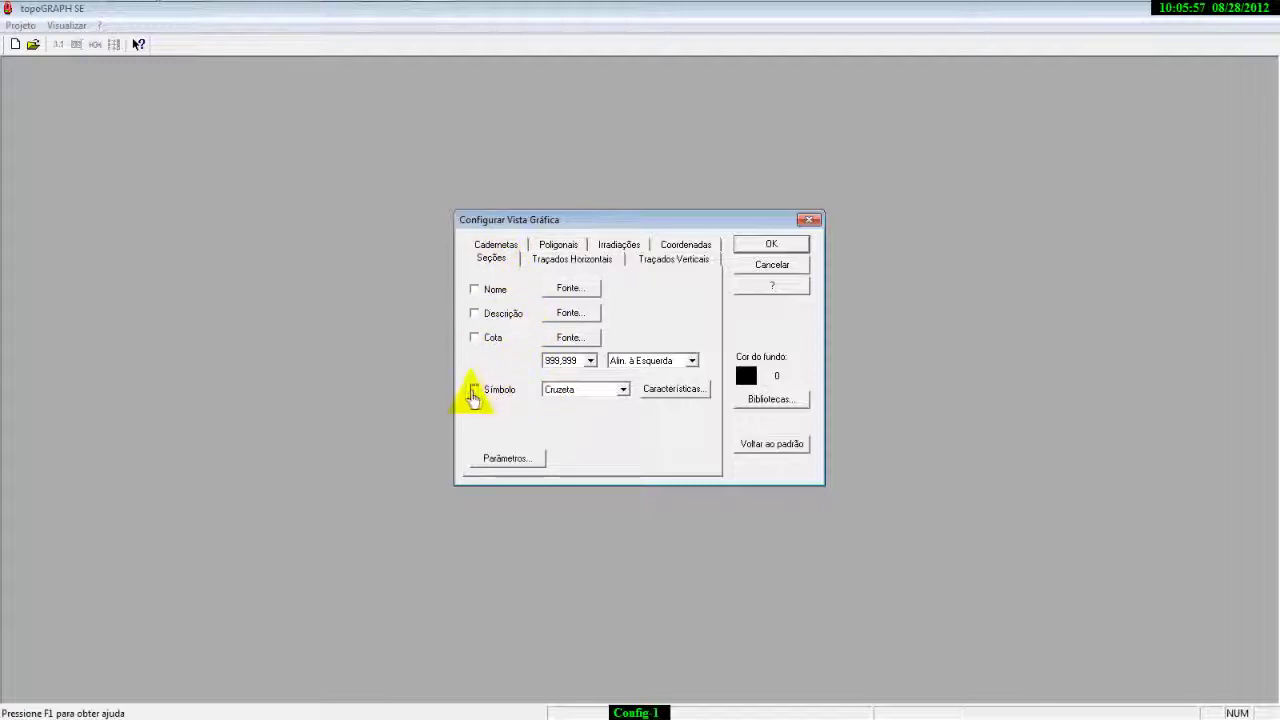
{"action": "left_click", "coordinate": [474, 391]}
{"action": "left_click", "coordinate": [611, 392]}
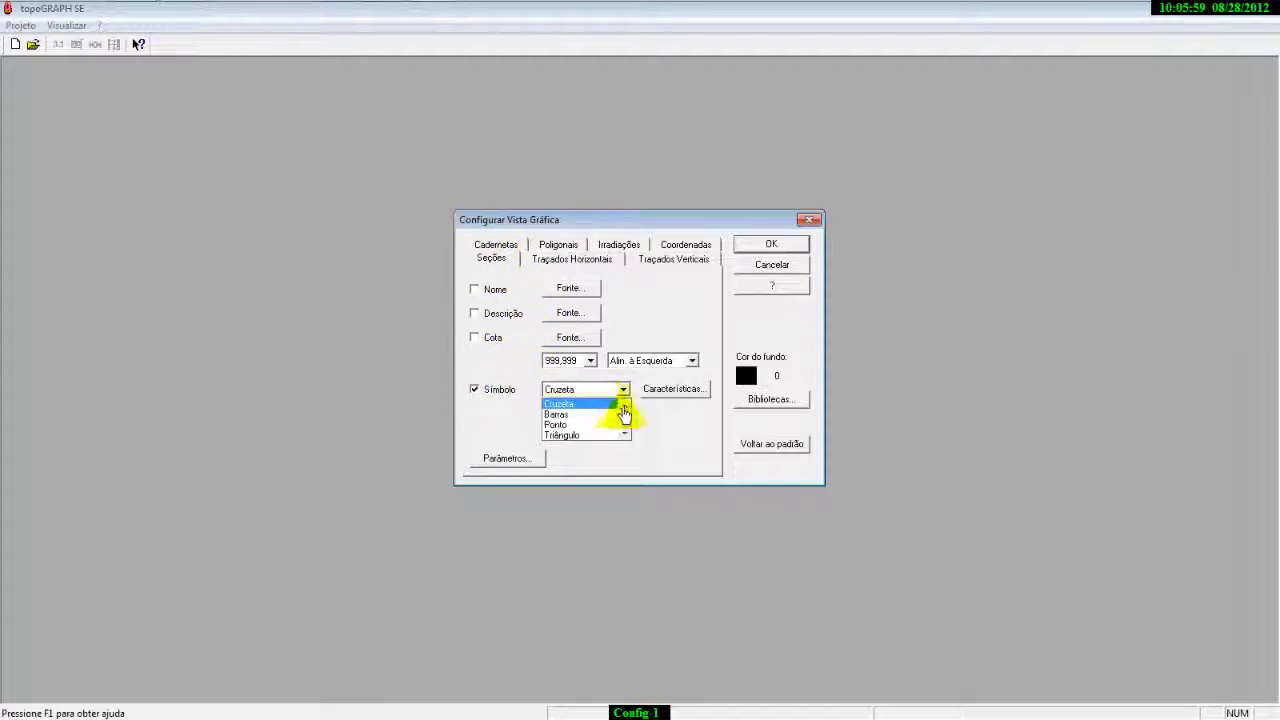
{"action": "left_click", "coordinate": [580, 423]}
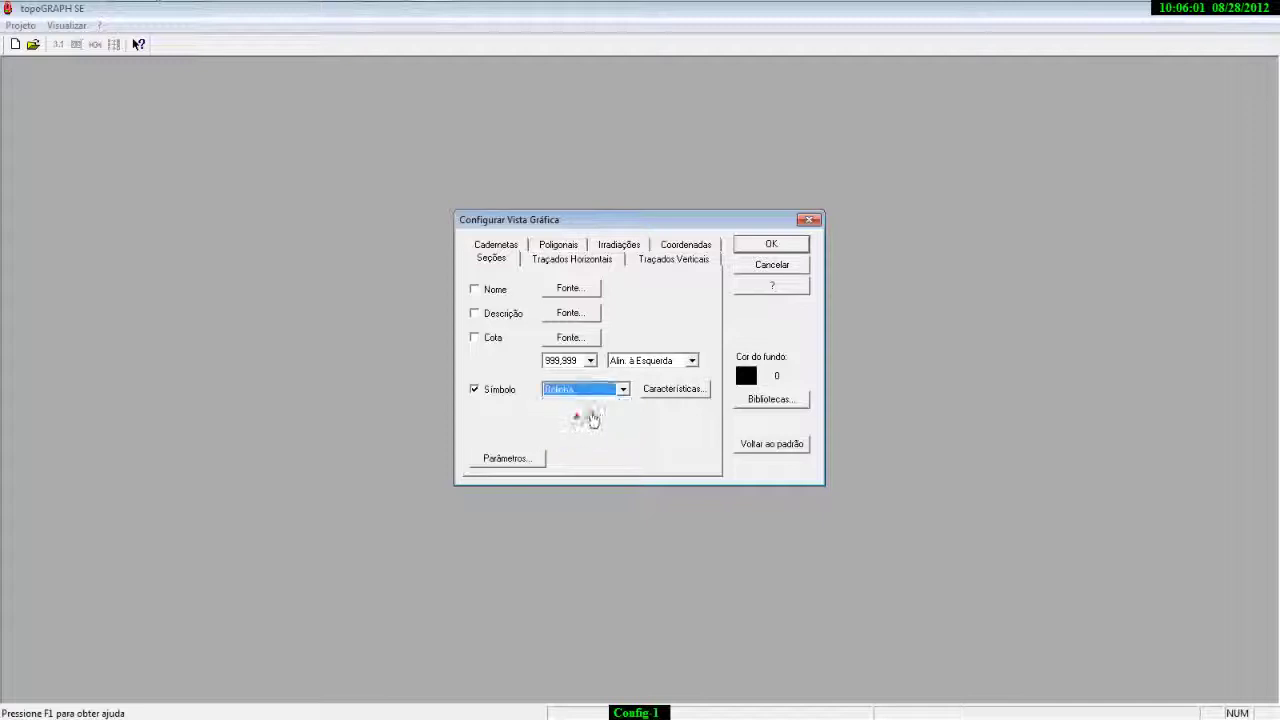
- Set the colour of the Seções symbol to yellow (251) in its characteristics
{"action": "left_click", "coordinate": [676, 392]}
{"action": "left_click", "coordinate": [601, 393]}
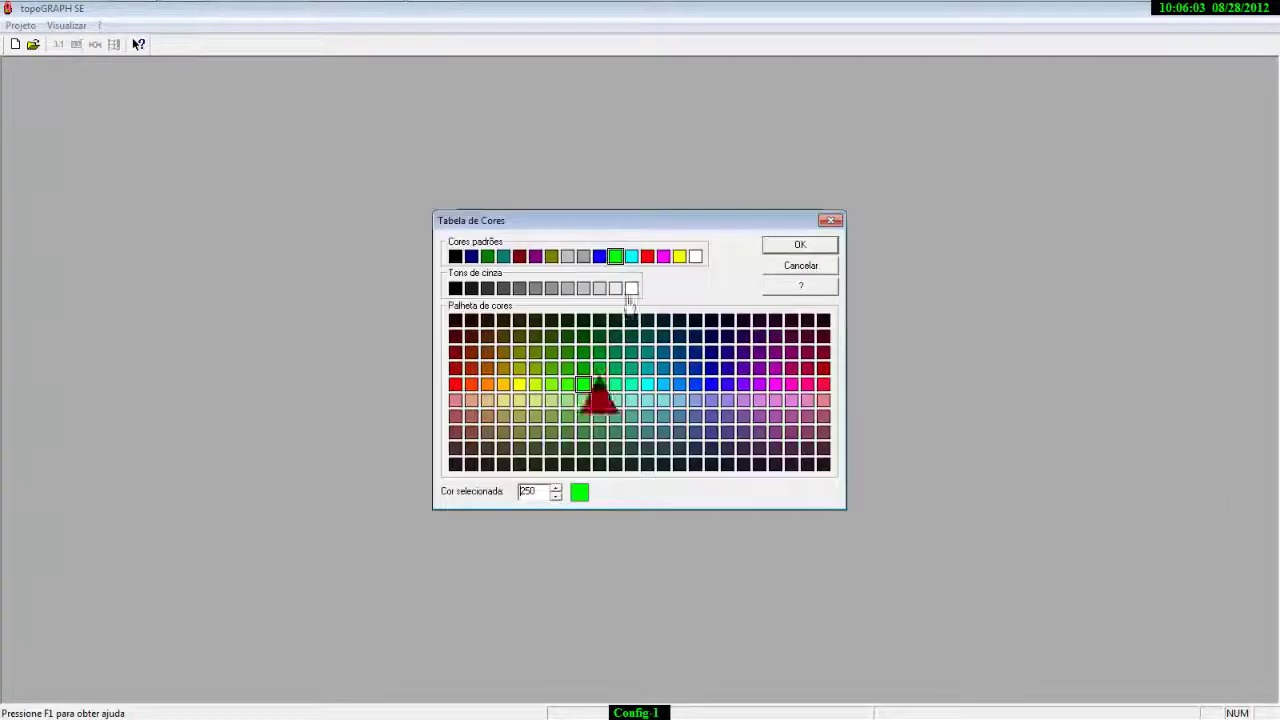
{"action": "left_click", "coordinate": [679, 257]}
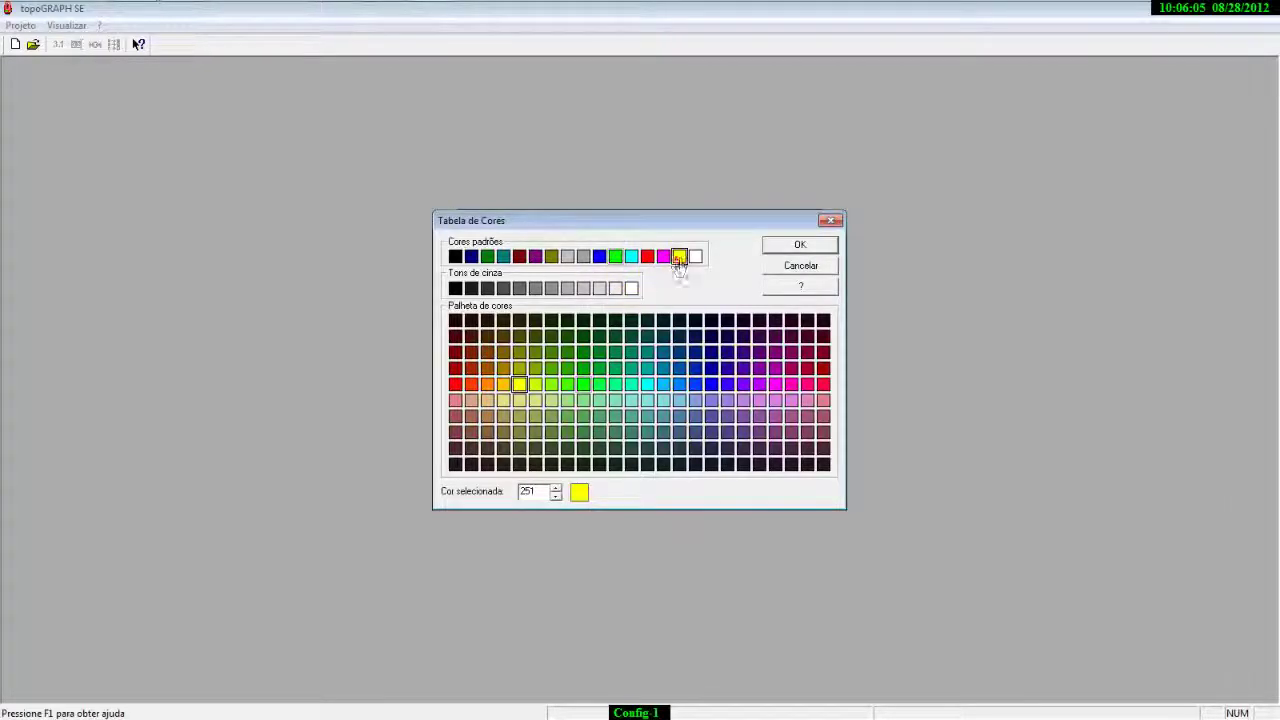
{"action": "left_click", "coordinate": [798, 245]}
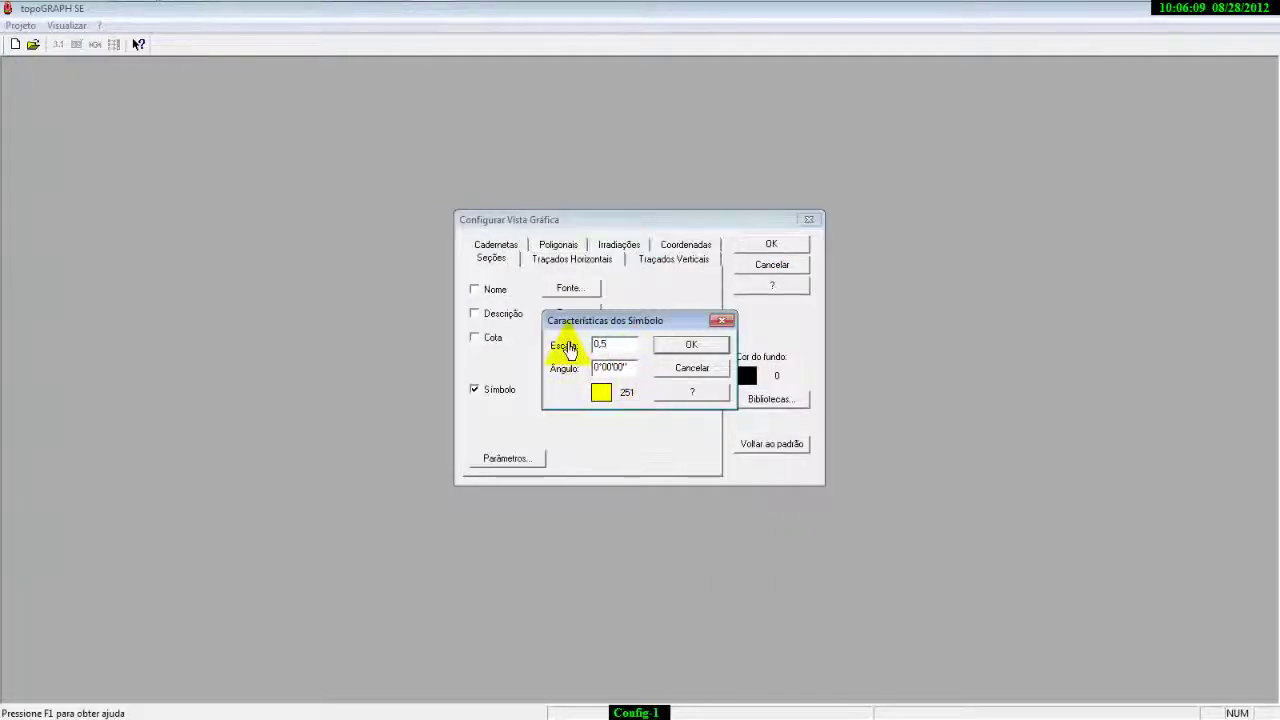
- Accept the Seções symbol characteristics and the graphic view configuration
{"action": "left_click", "coordinate": [693, 346]}
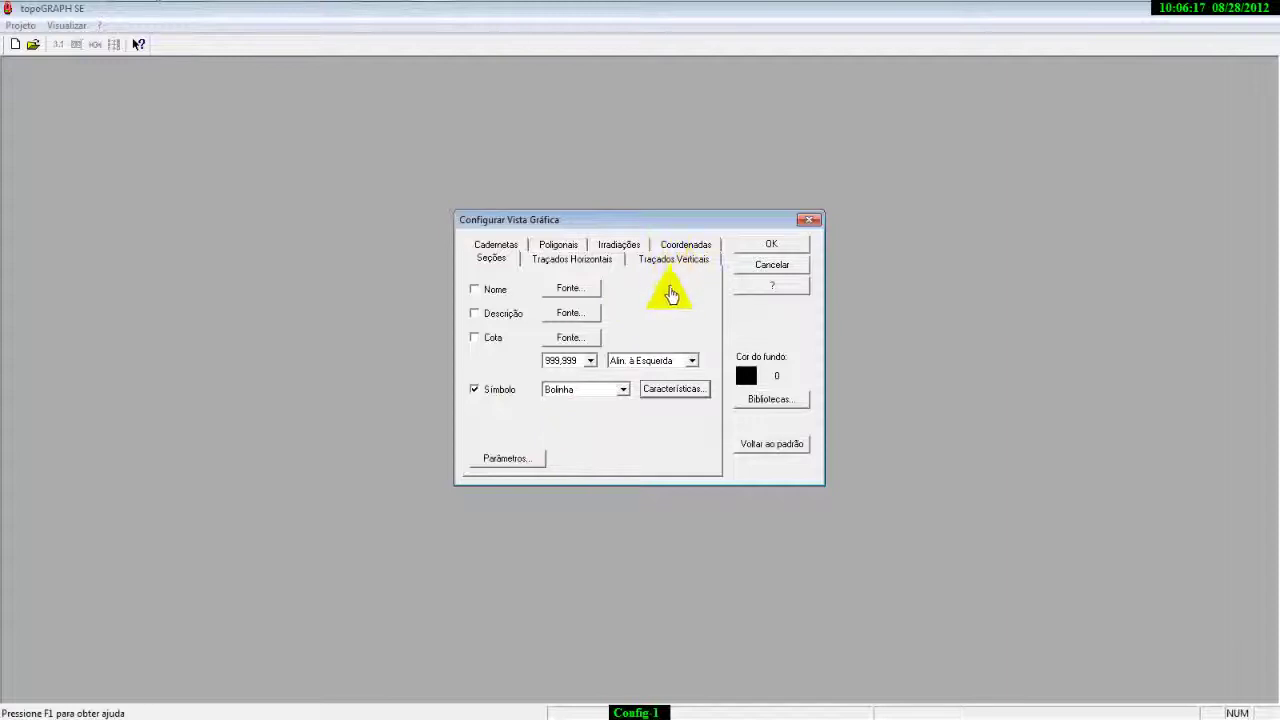
{"action": "left_click", "coordinate": [757, 247]}
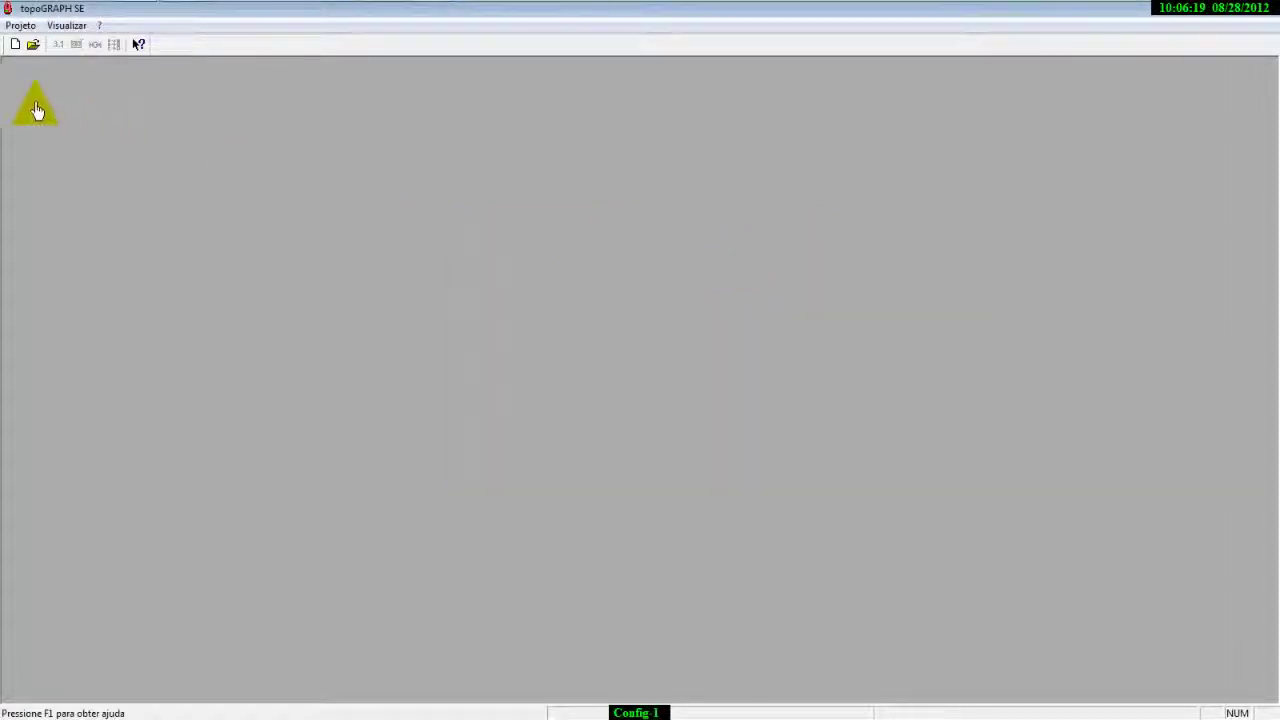
- Open the drawing configuration and choose Azimute e Distância for dimensioning lines
{"action": "left_click", "coordinate": [20, 26]}
{"action": "mouse_move", "coordinate": [100, 87]}
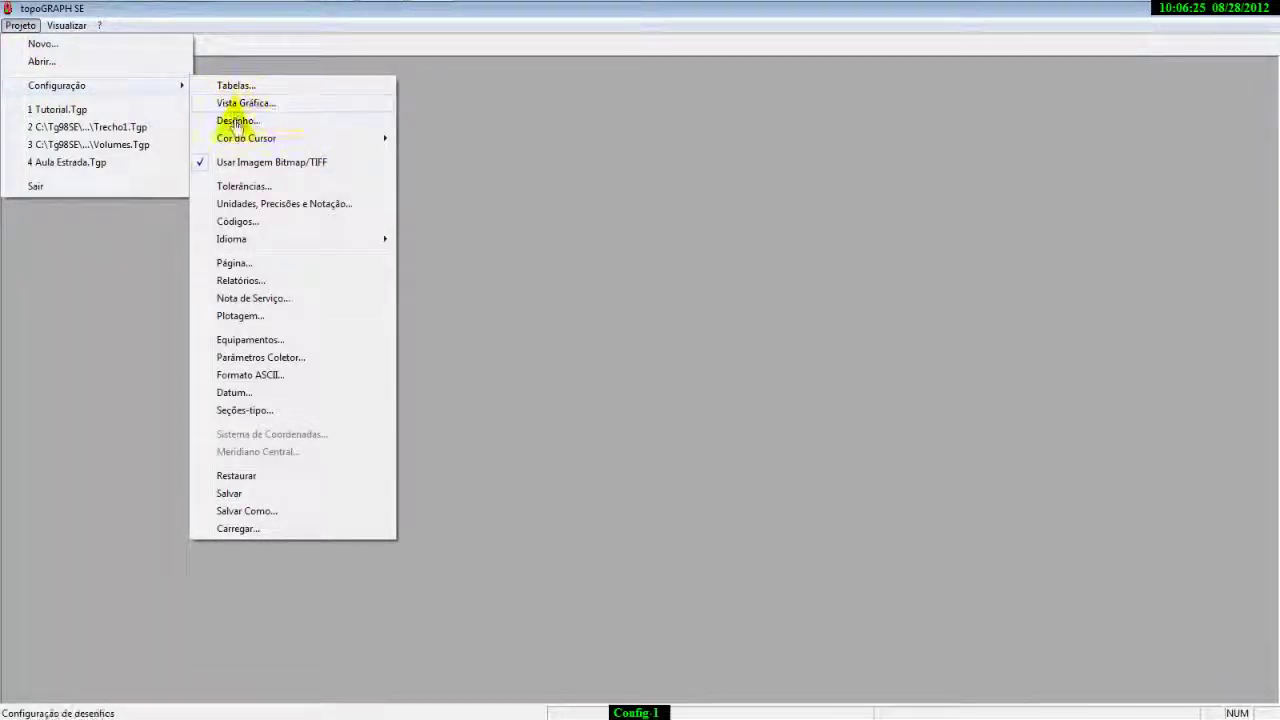
{"action": "left_click", "coordinate": [241, 121]}
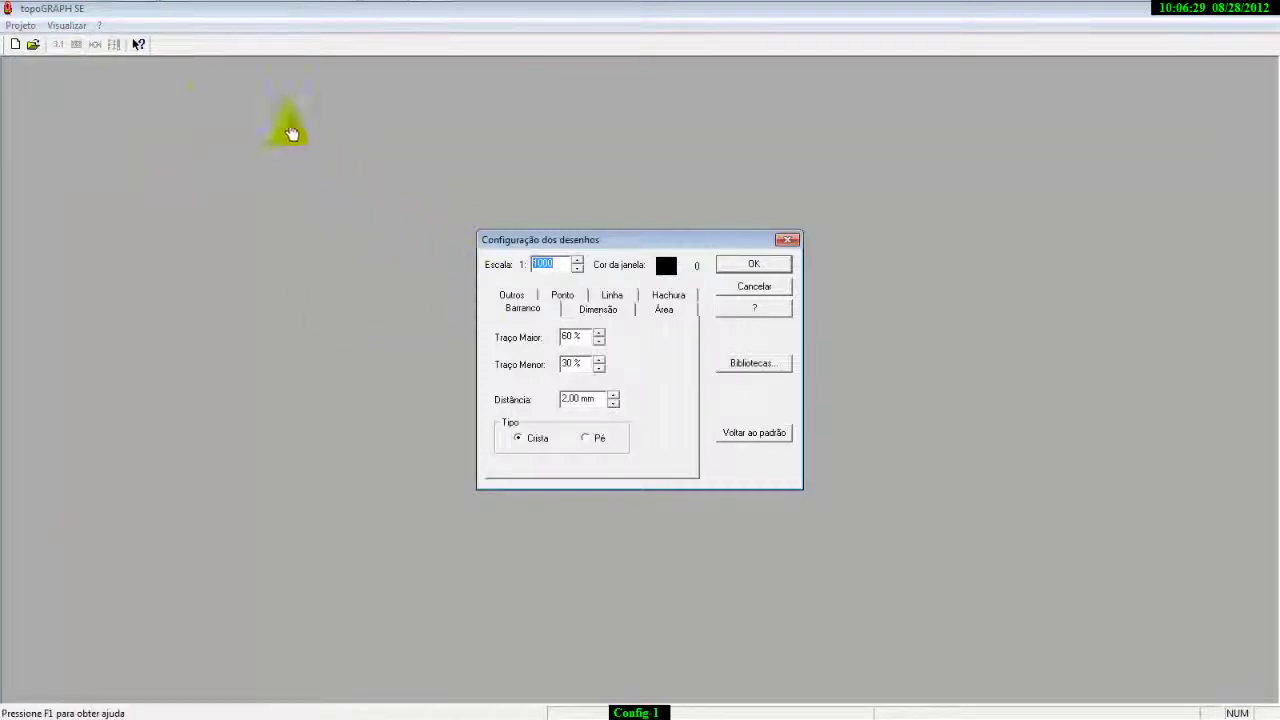
{"action": "left_click", "coordinate": [592, 318]}
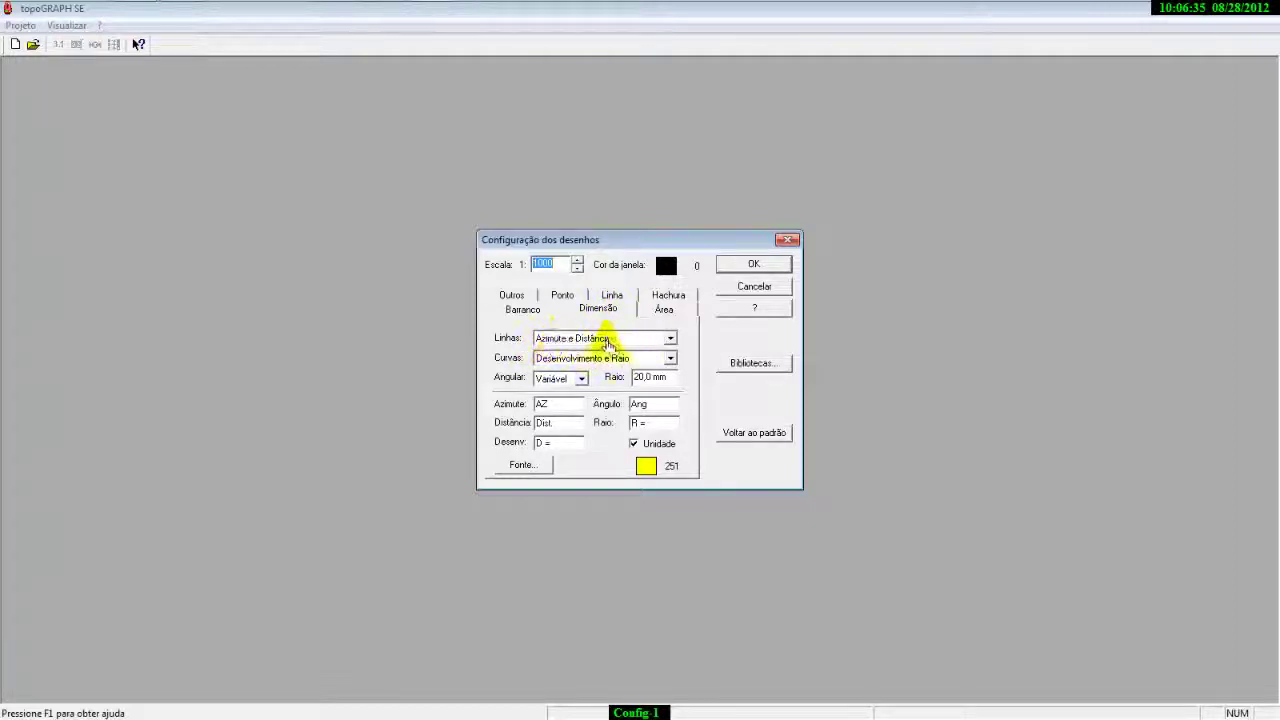
{"action": "left_click", "coordinate": [670, 340]}
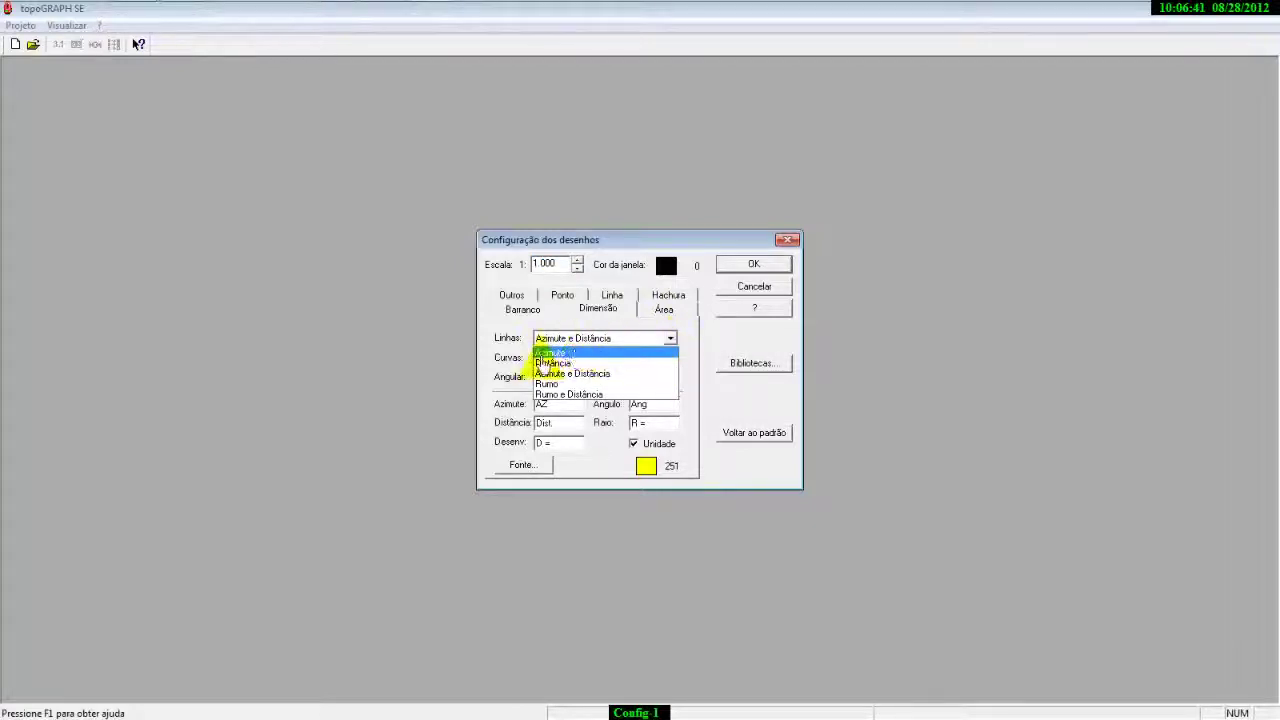
{"action": "left_click", "coordinate": [588, 375]}
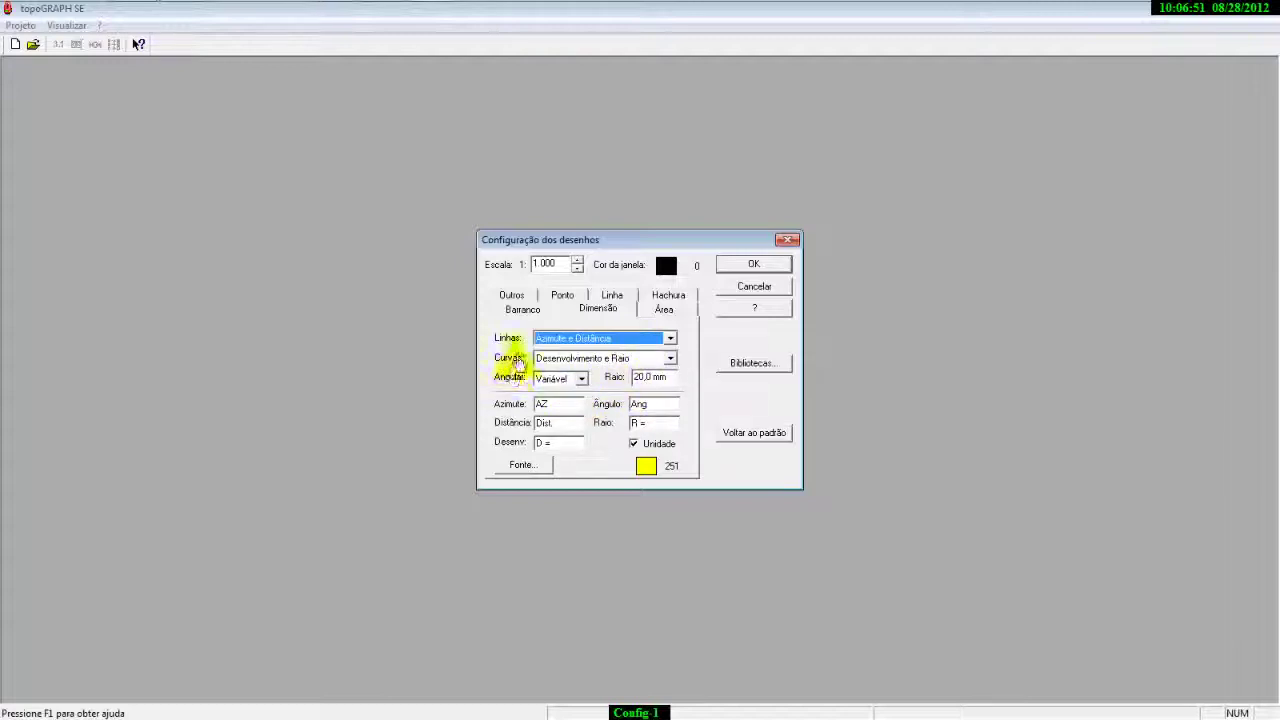
- Choose Desenvolvimento e Raio for curve dimensions and Variável for angular dimensions, and select the Raio value
{"action": "left_click", "coordinate": [613, 360]}
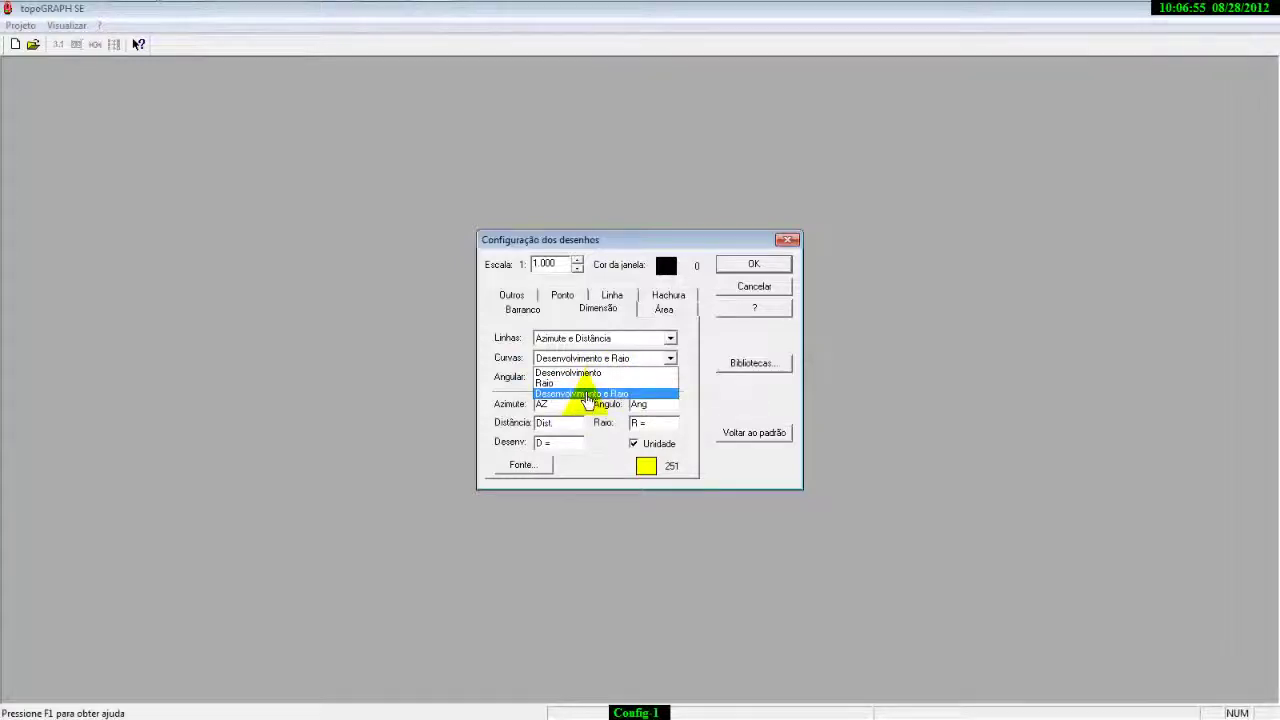
{"action": "left_click", "coordinate": [587, 396]}
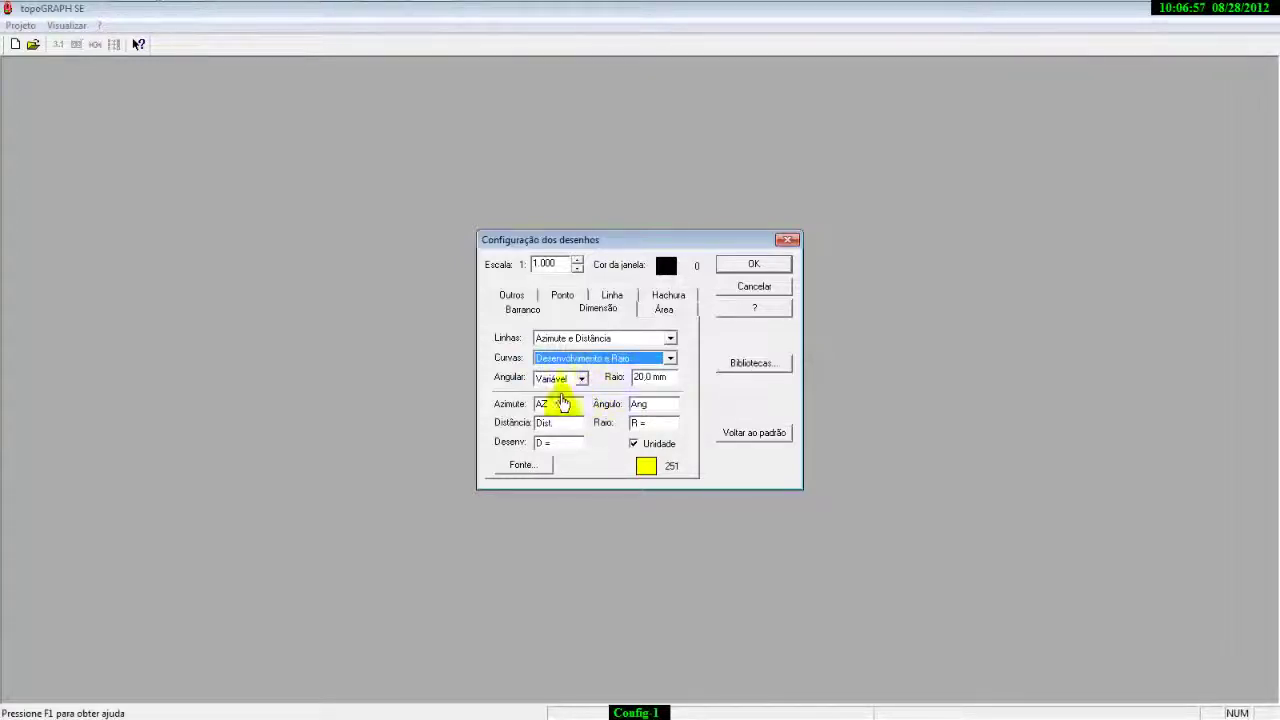
{"action": "left_click", "coordinate": [581, 381]}
{"action": "left_click", "coordinate": [580, 391]}
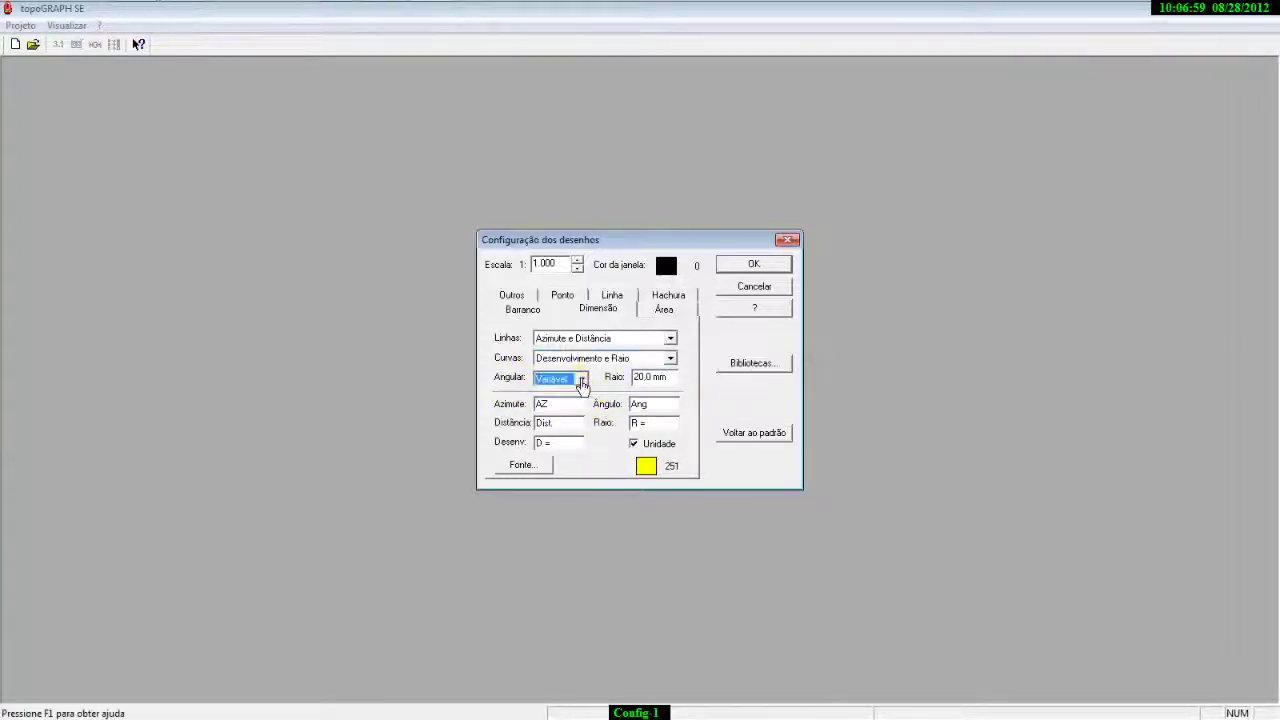
{"action": "double_click", "coordinate": [668, 383]}
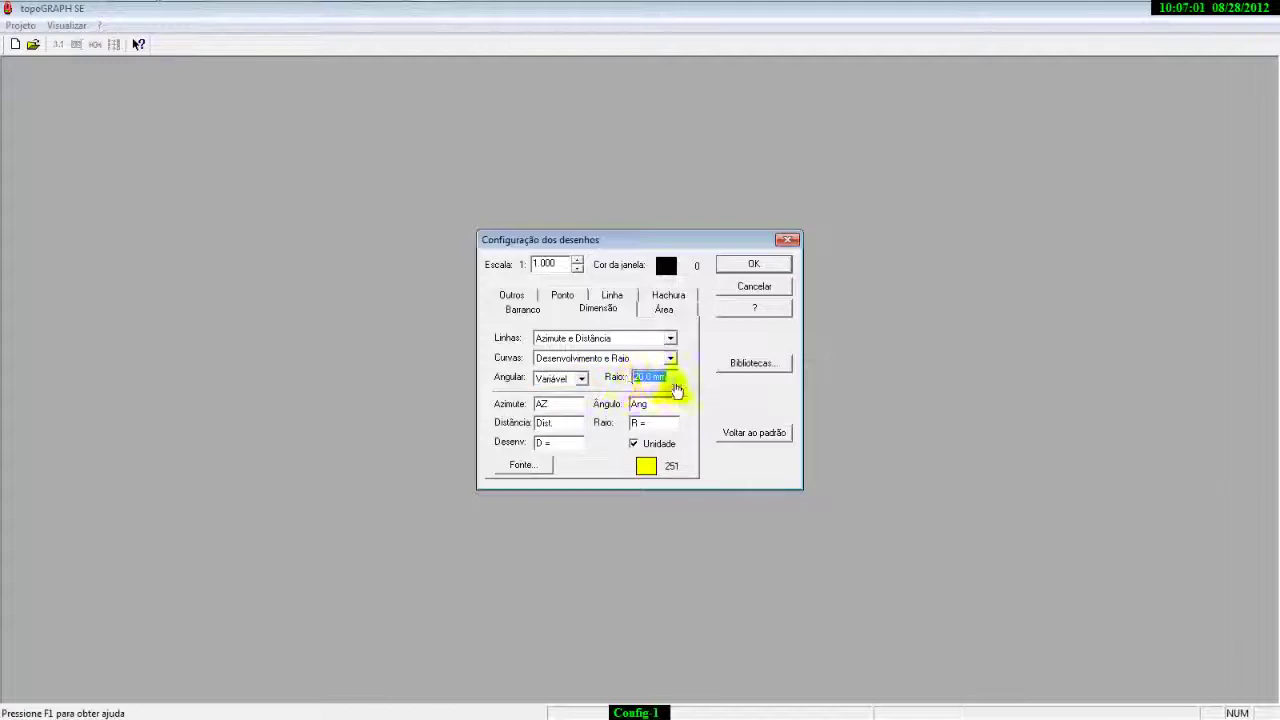
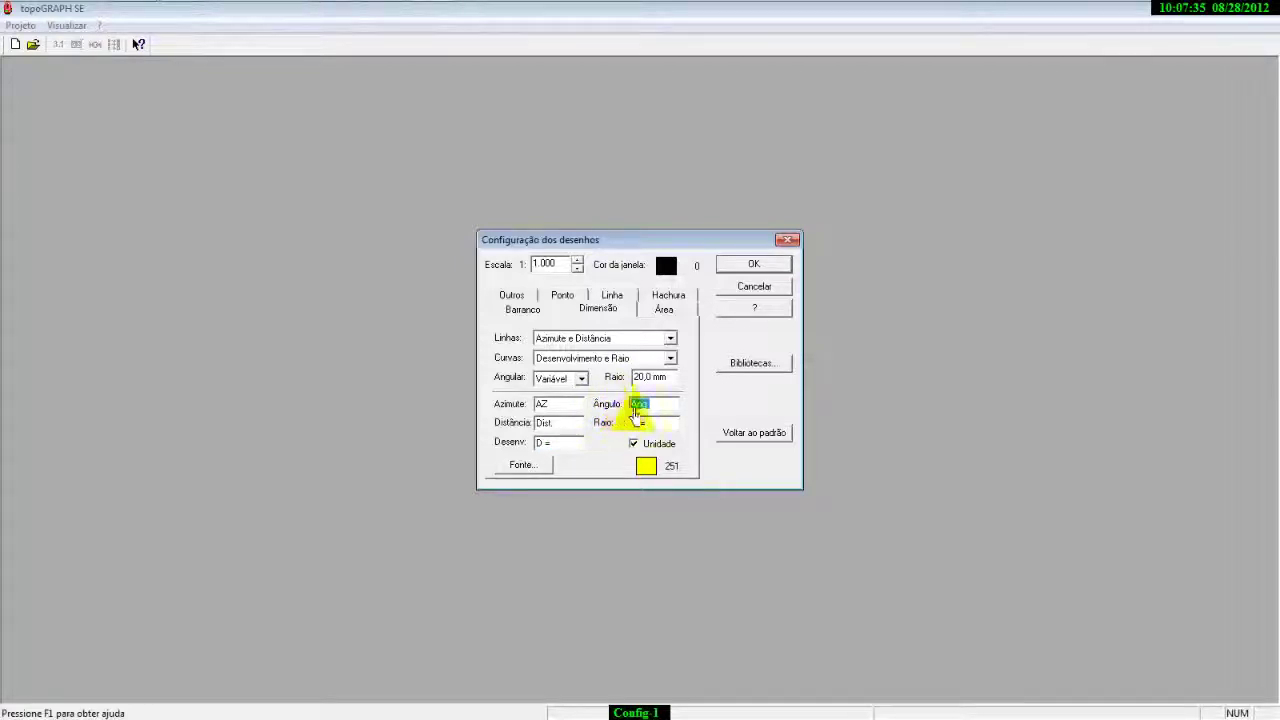
- Examine the dimension label texts and the font settings used for dimensions
{"action": "left_click", "coordinate": [546, 406]}
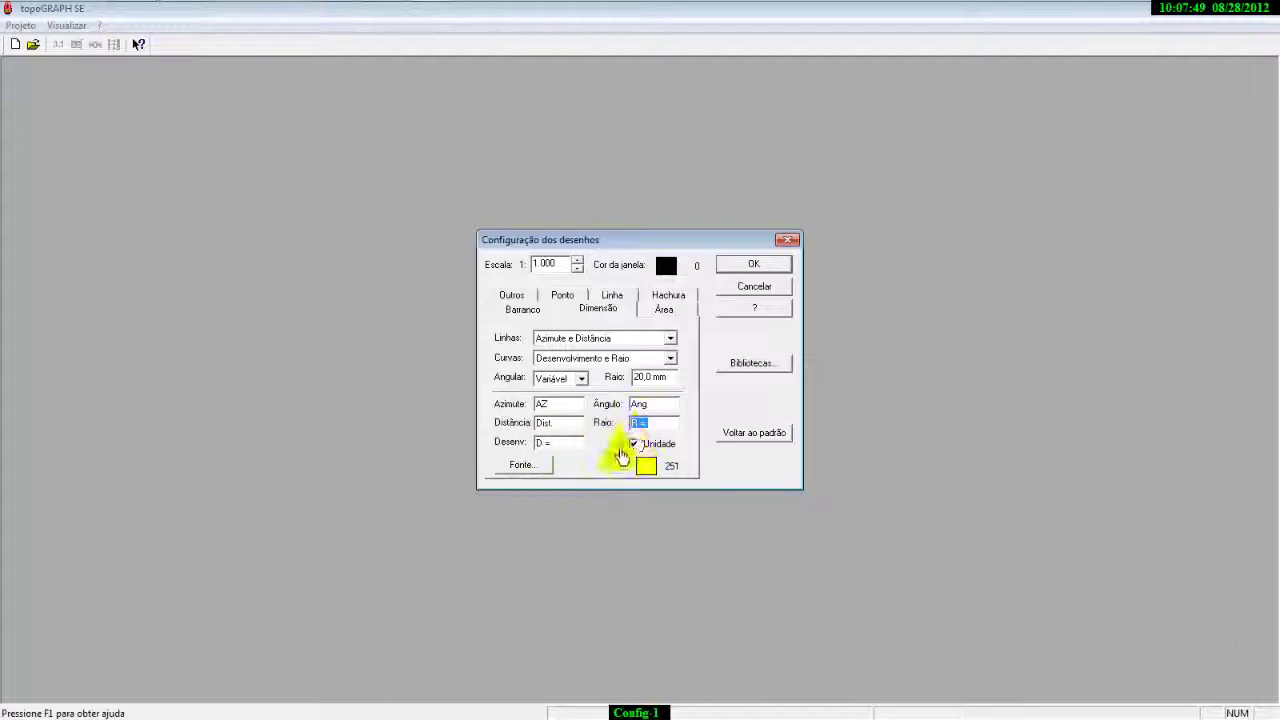
{"action": "left_click", "coordinate": [524, 467]}
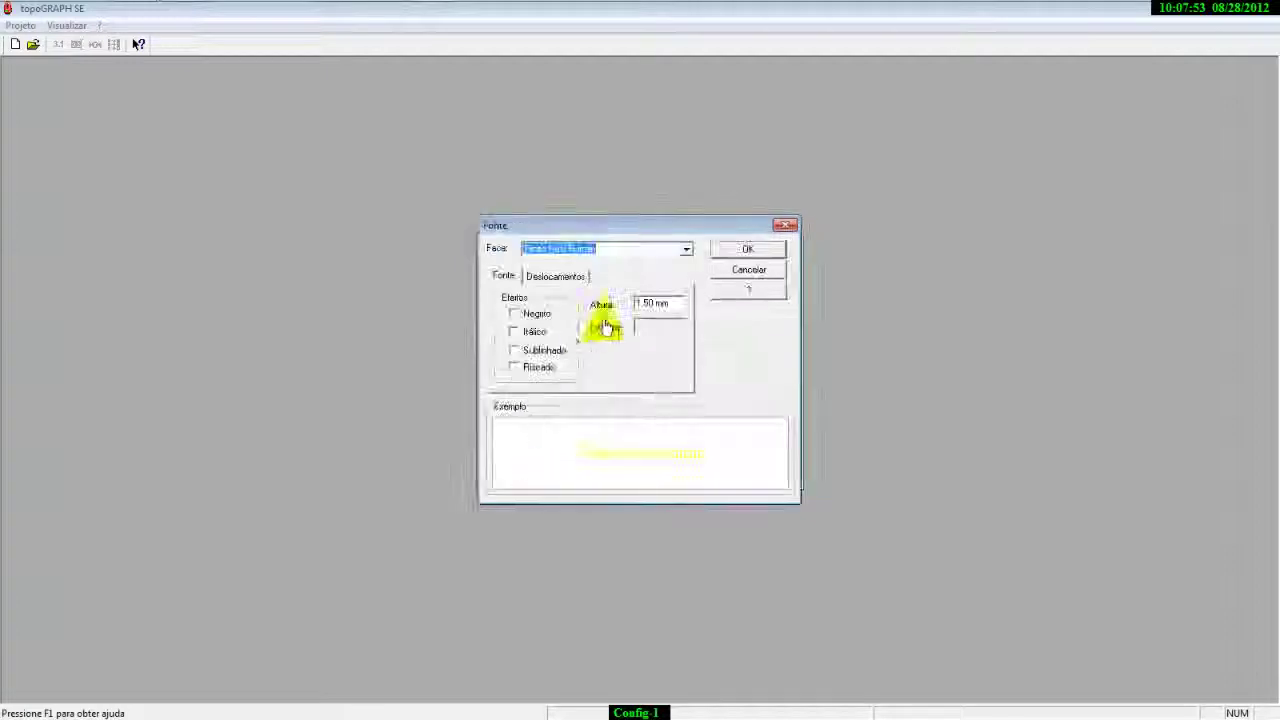
{"action": "left_click", "coordinate": [724, 276]}
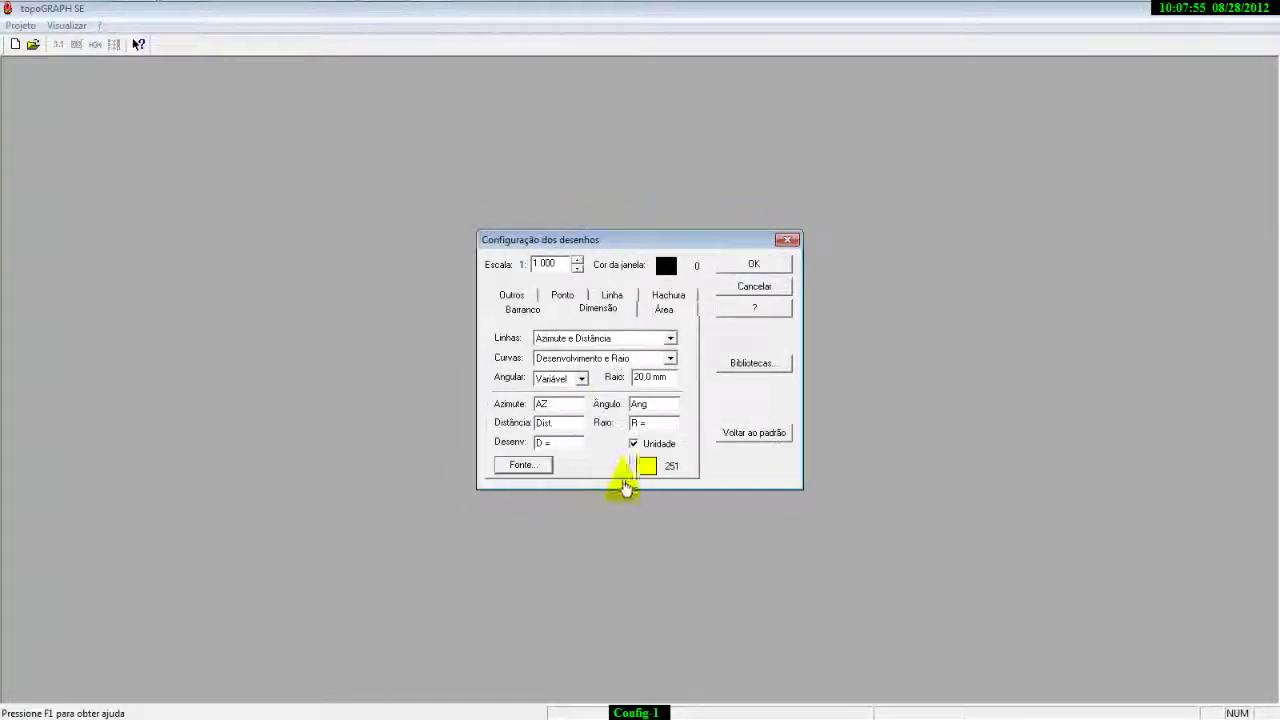
- Examine the Hachura settings of the drawings, including the angle, available patterns and spacing
{"action": "left_click", "coordinate": [667, 303]}
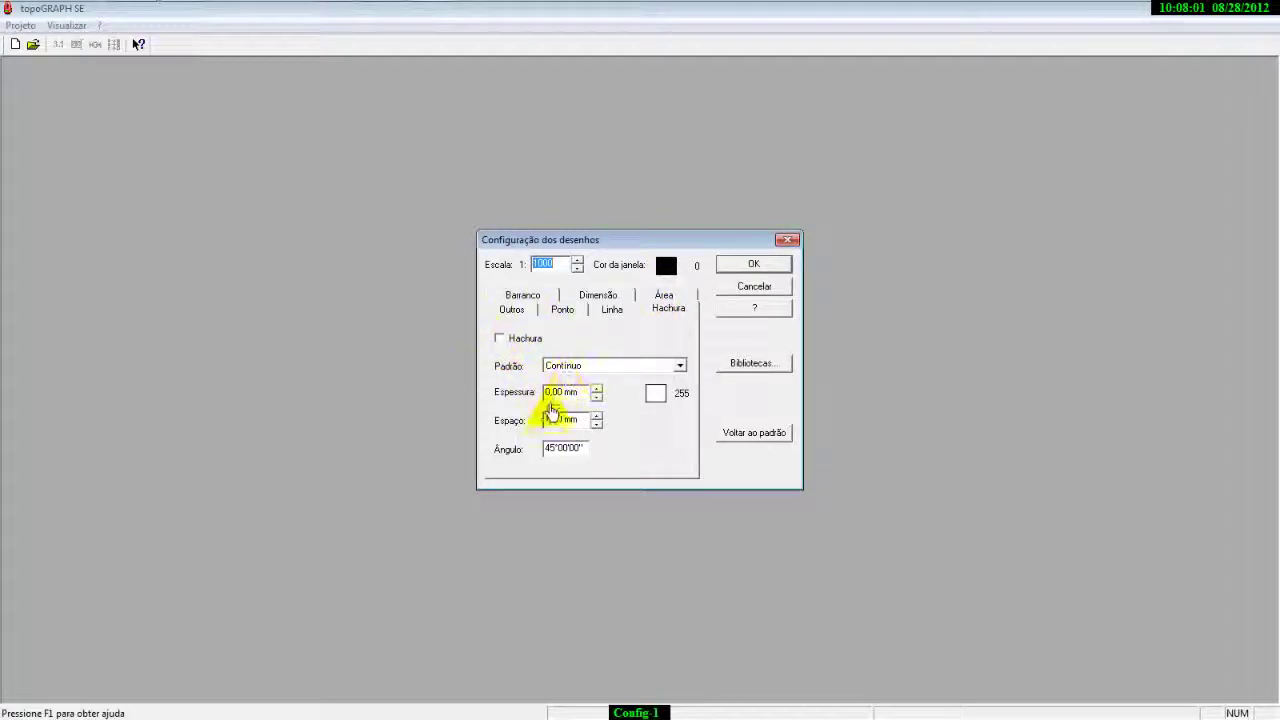
{"action": "left_click", "coordinate": [575, 450]}
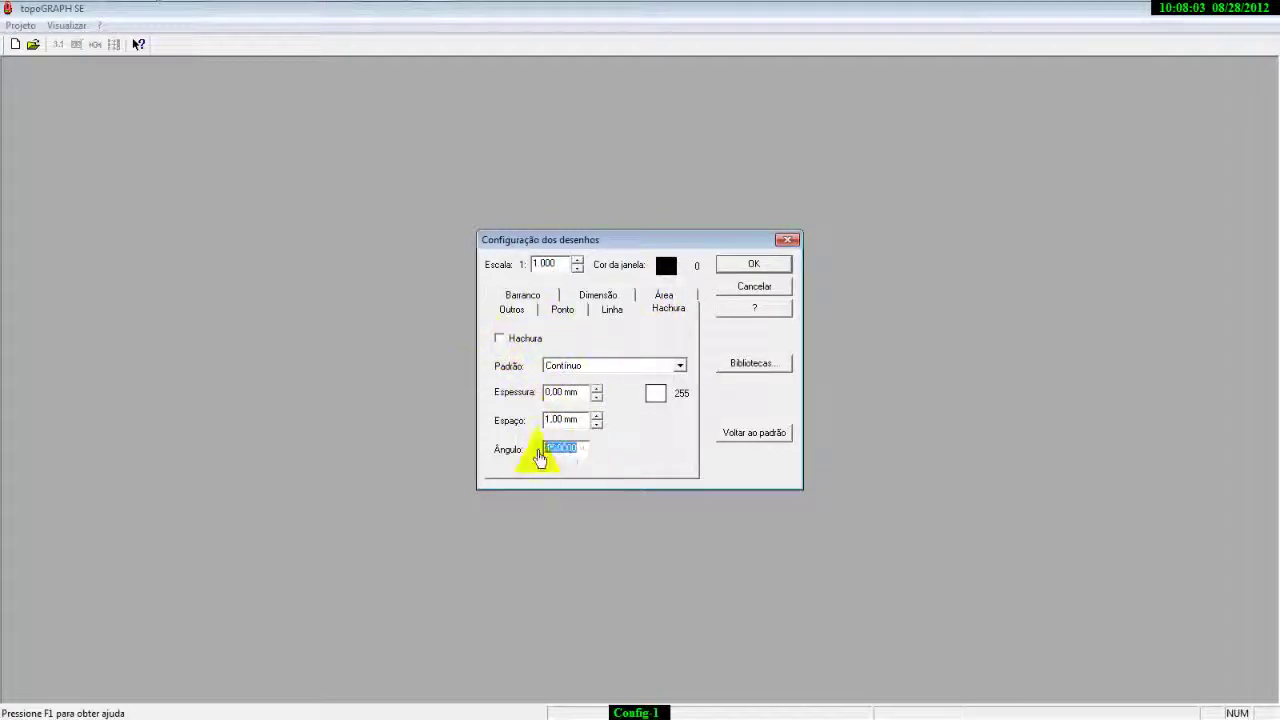
{"action": "left_click", "coordinate": [636, 368]}
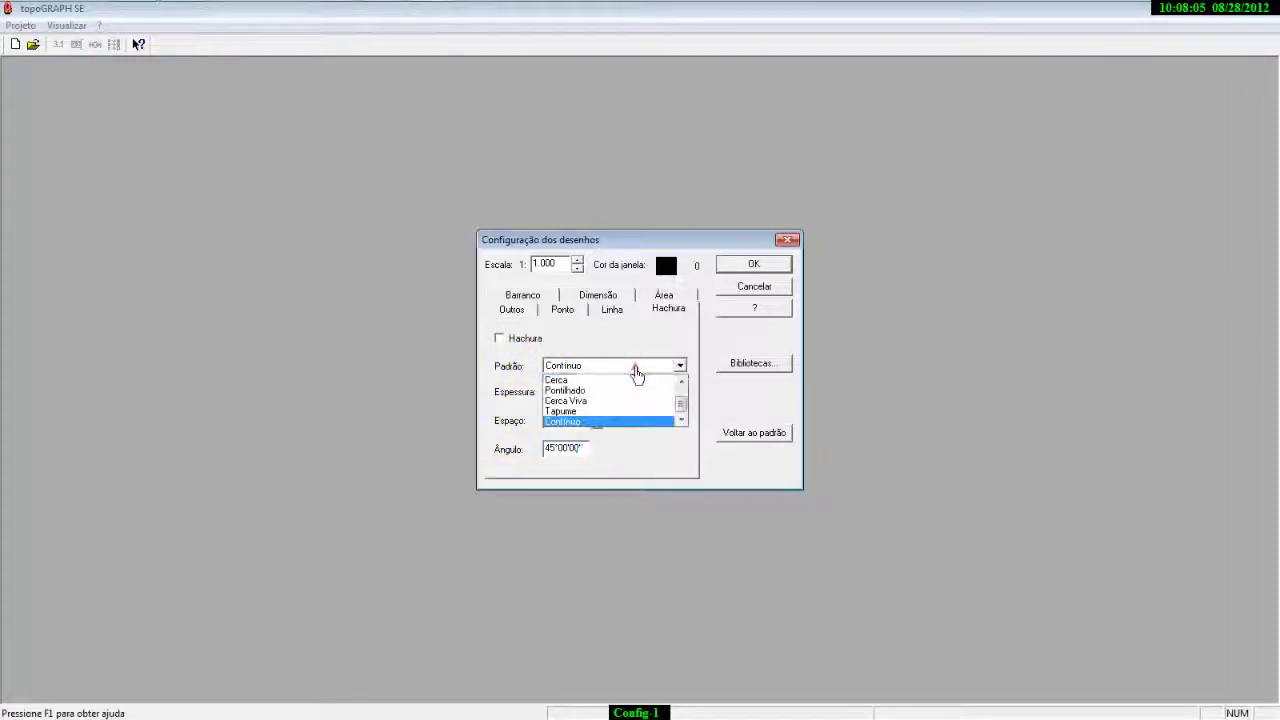
{"action": "left_click", "coordinate": [638, 370]}
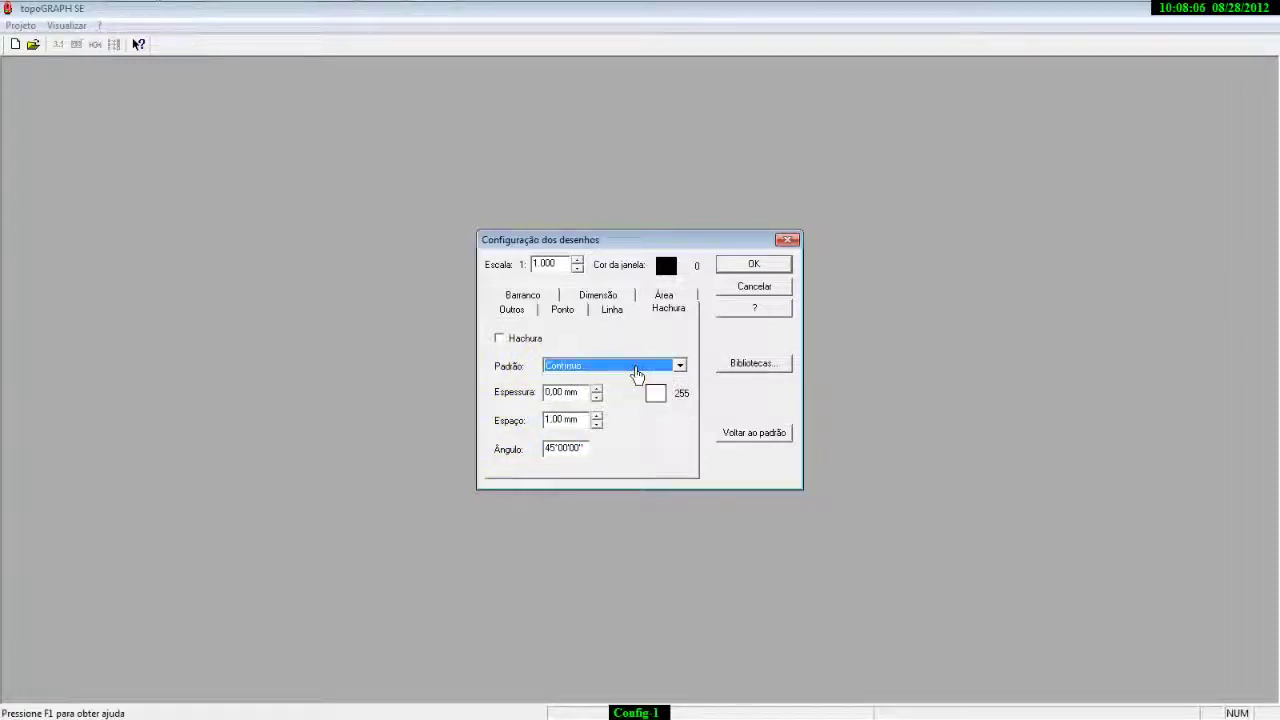
{"action": "left_click", "coordinate": [582, 425]}
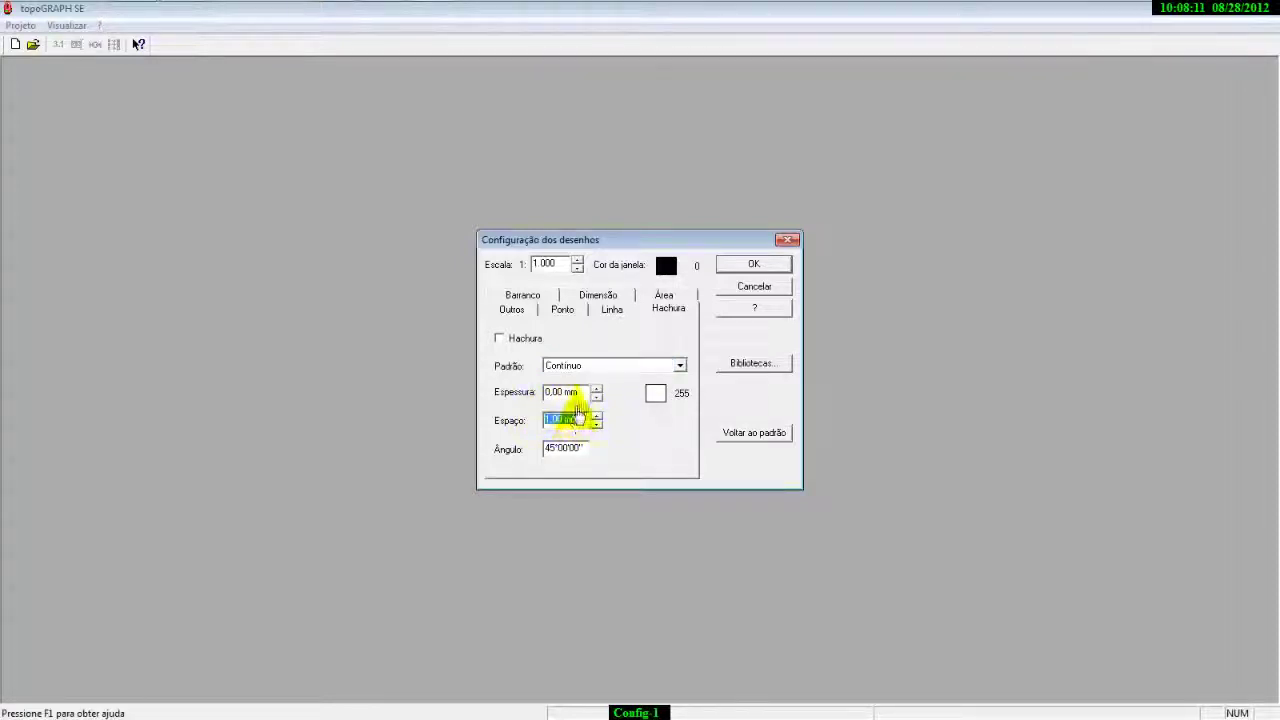
- Examine the Linha settings of the drawings, including the available patterns, thickness and colour
{"action": "left_click", "coordinate": [609, 316]}
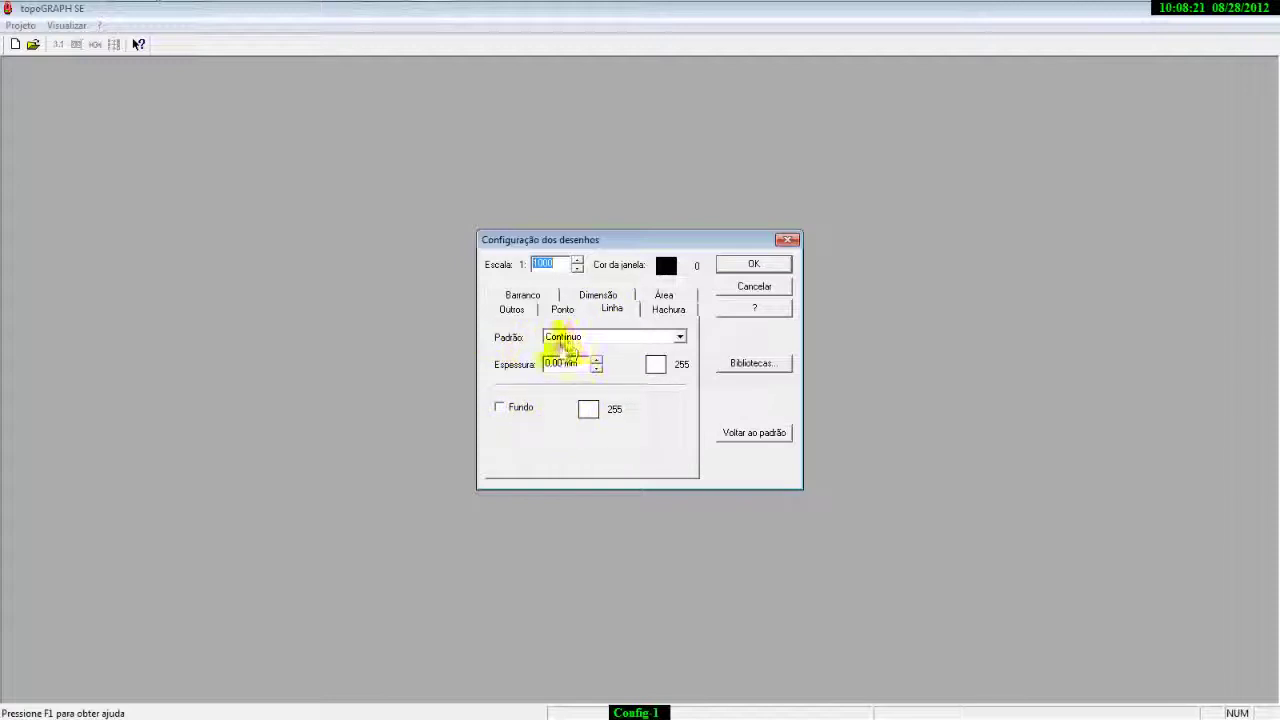
{"action": "left_click", "coordinate": [680, 339]}
{"action": "left_click", "coordinate": [680, 339]}
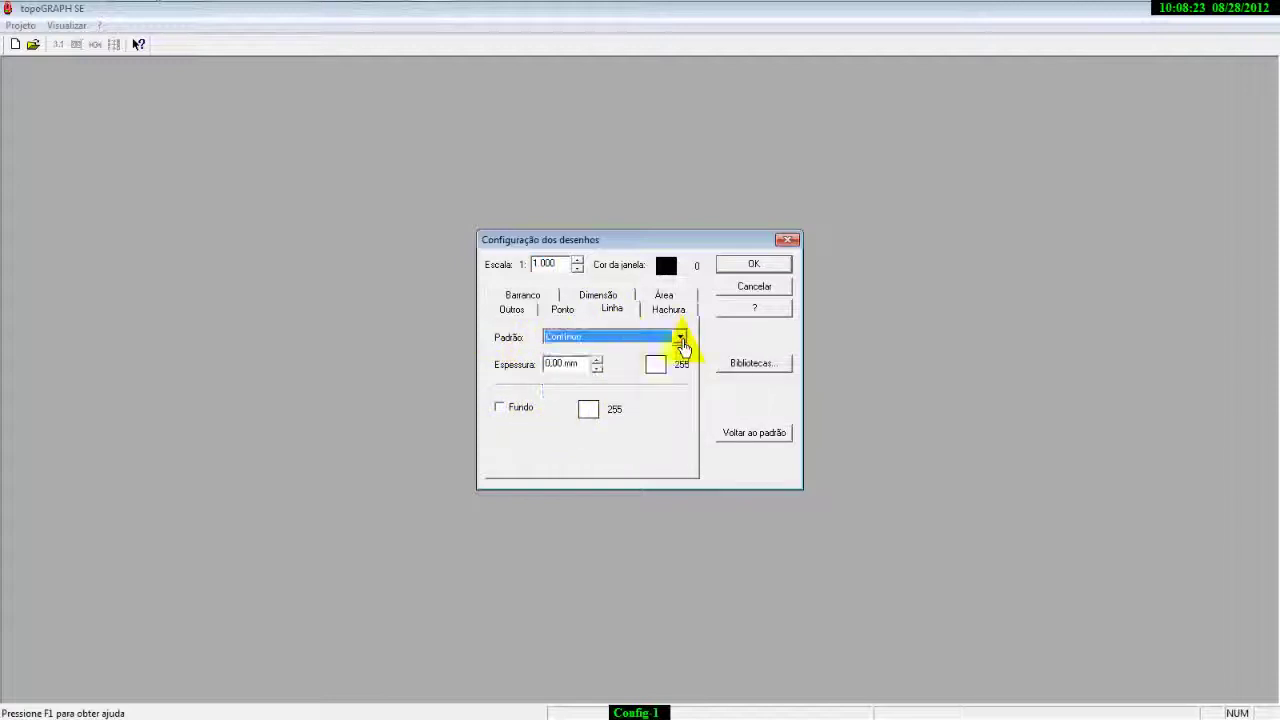
{"action": "left_click", "coordinate": [576, 365]}
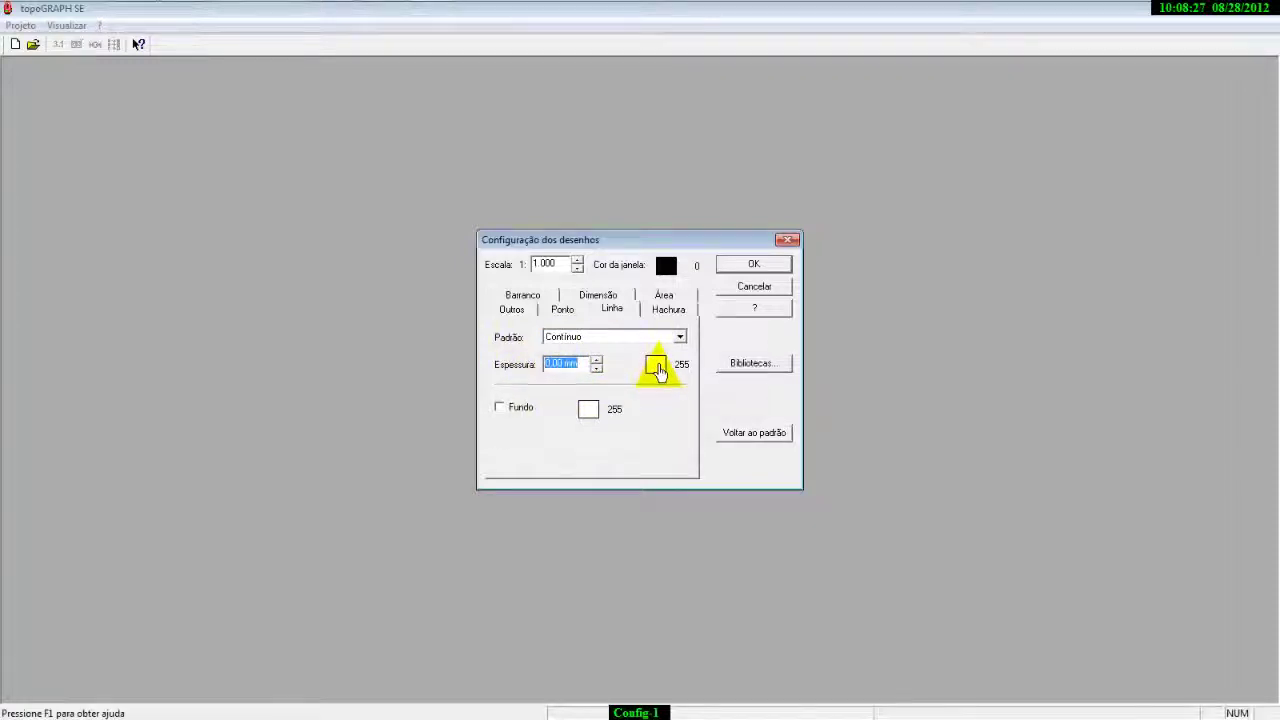
- Display the Ponto settings of the drawings and examine the fonts of Nome and Cota
{"action": "left_click", "coordinate": [562, 309]}
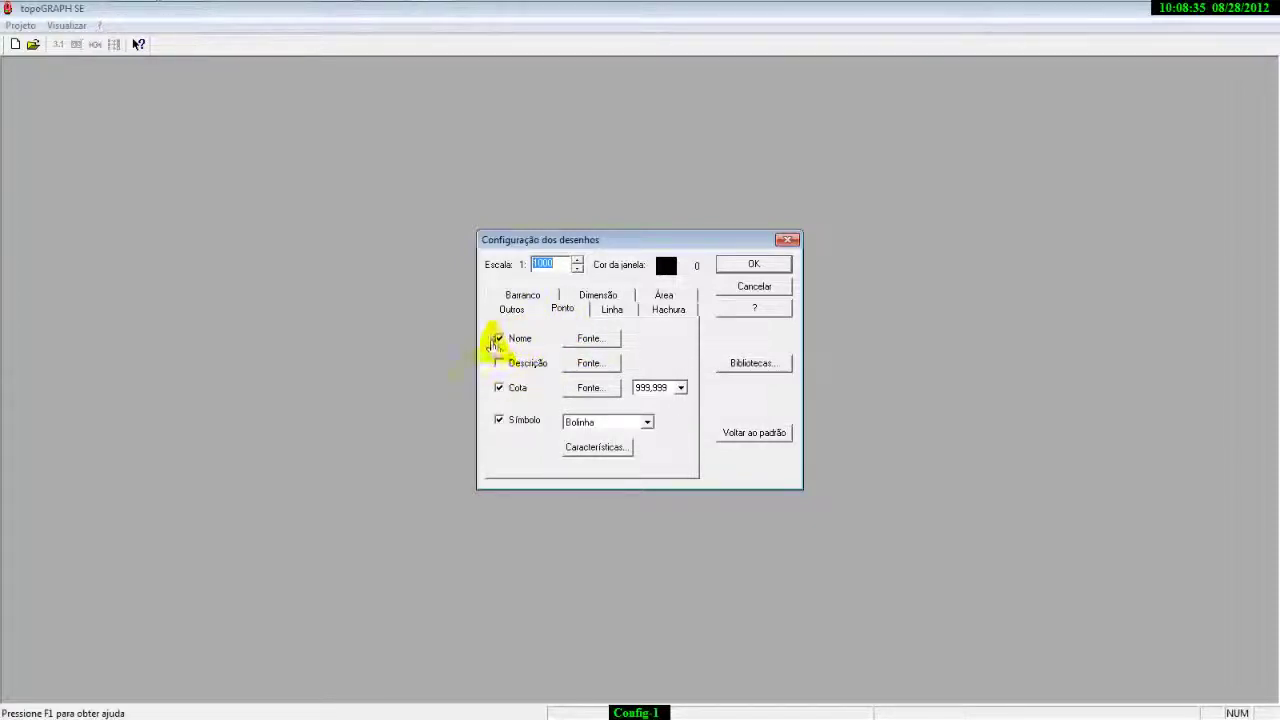
{"action": "left_click", "coordinate": [588, 339]}
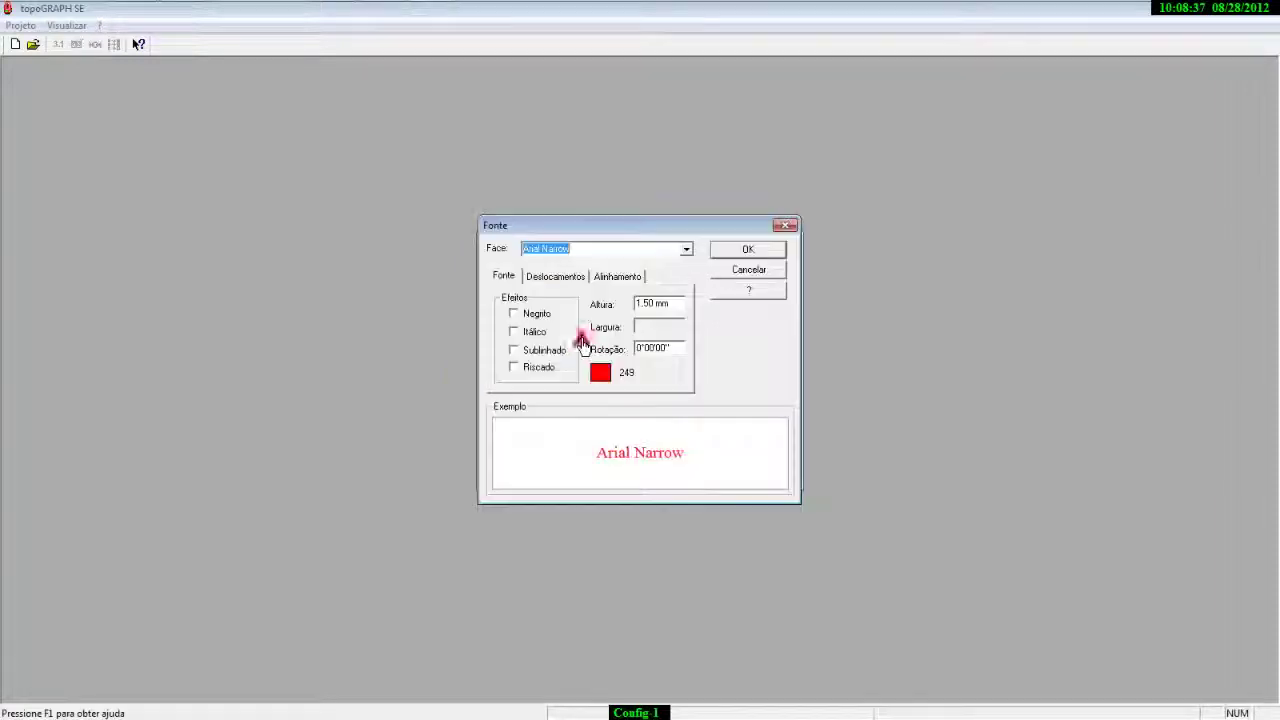
{"action": "left_click", "coordinate": [550, 277]}
{"action": "left_click", "coordinate": [505, 277]}
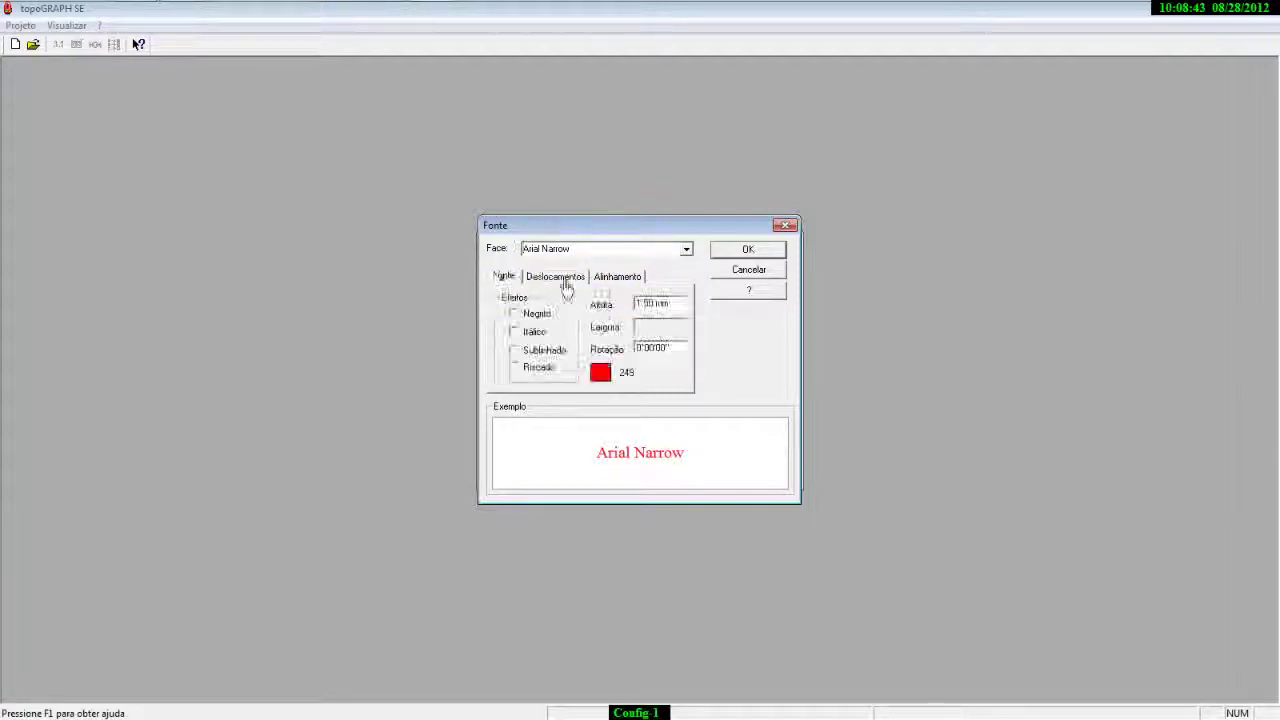
{"action": "left_click_drag", "start_coordinate": [679, 303], "coordinate": [630, 305]}
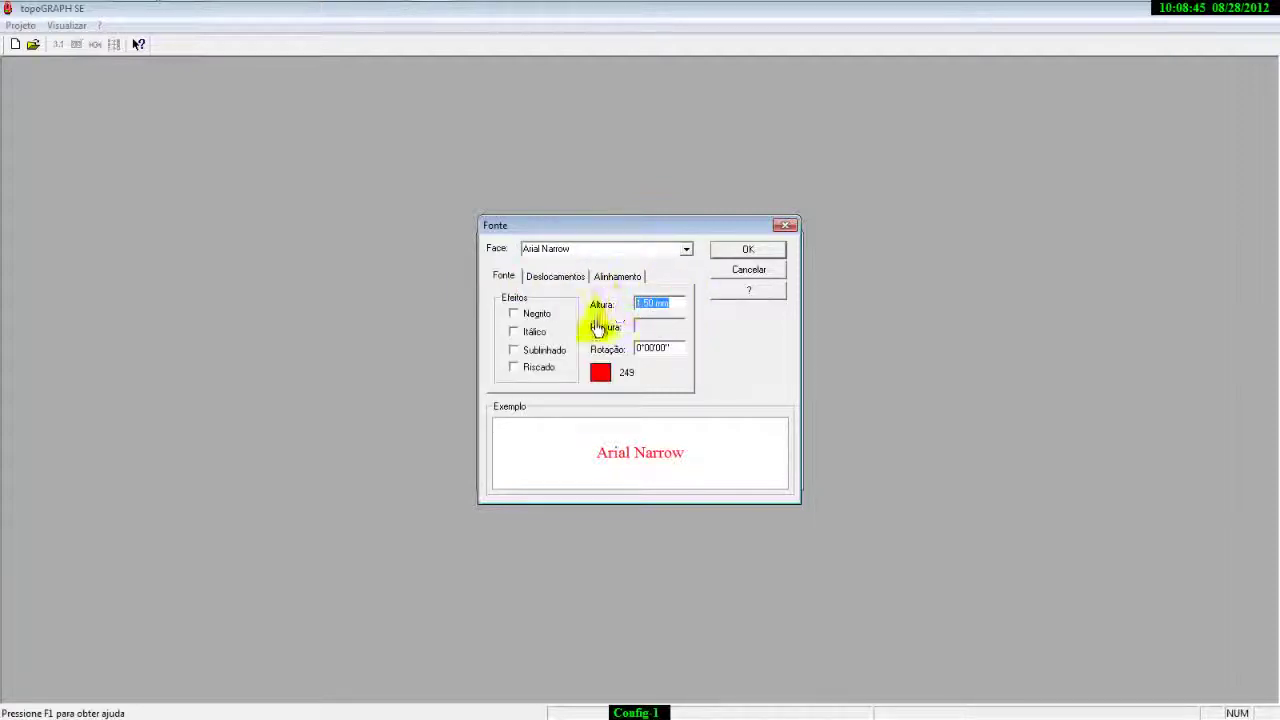
{"action": "left_click", "coordinate": [740, 272]}
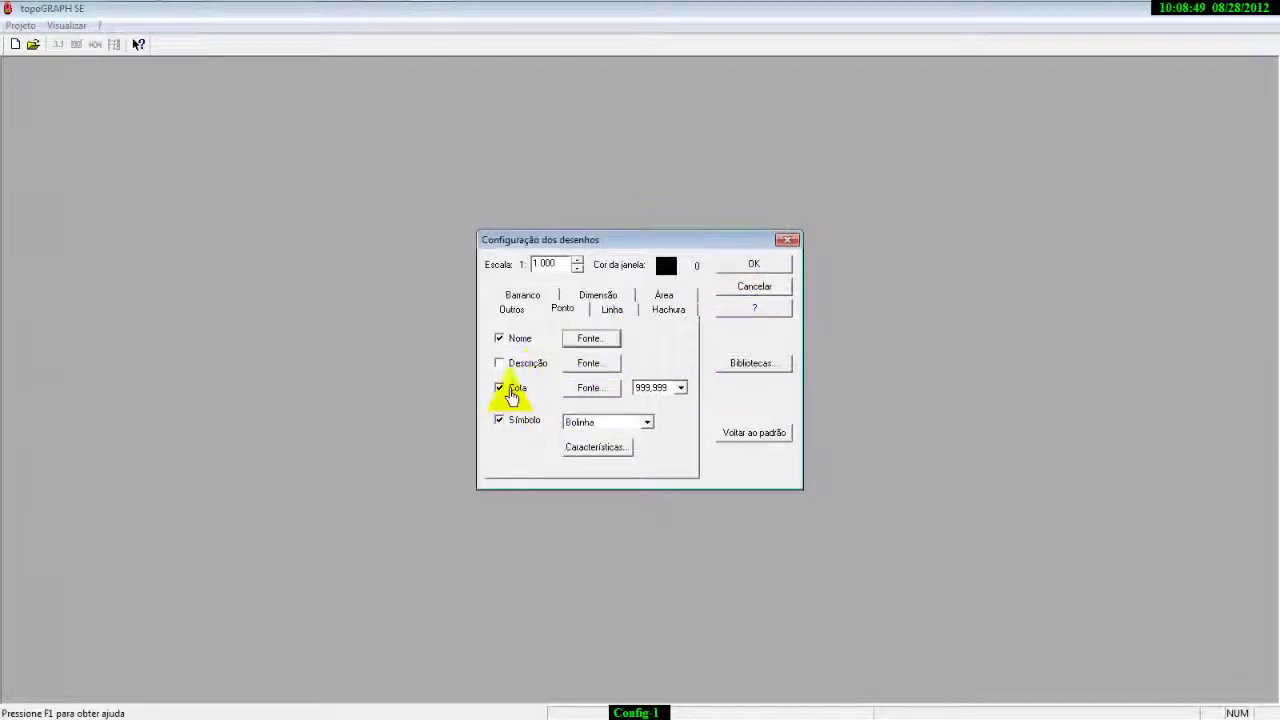
{"action": "left_click", "coordinate": [590, 388]}
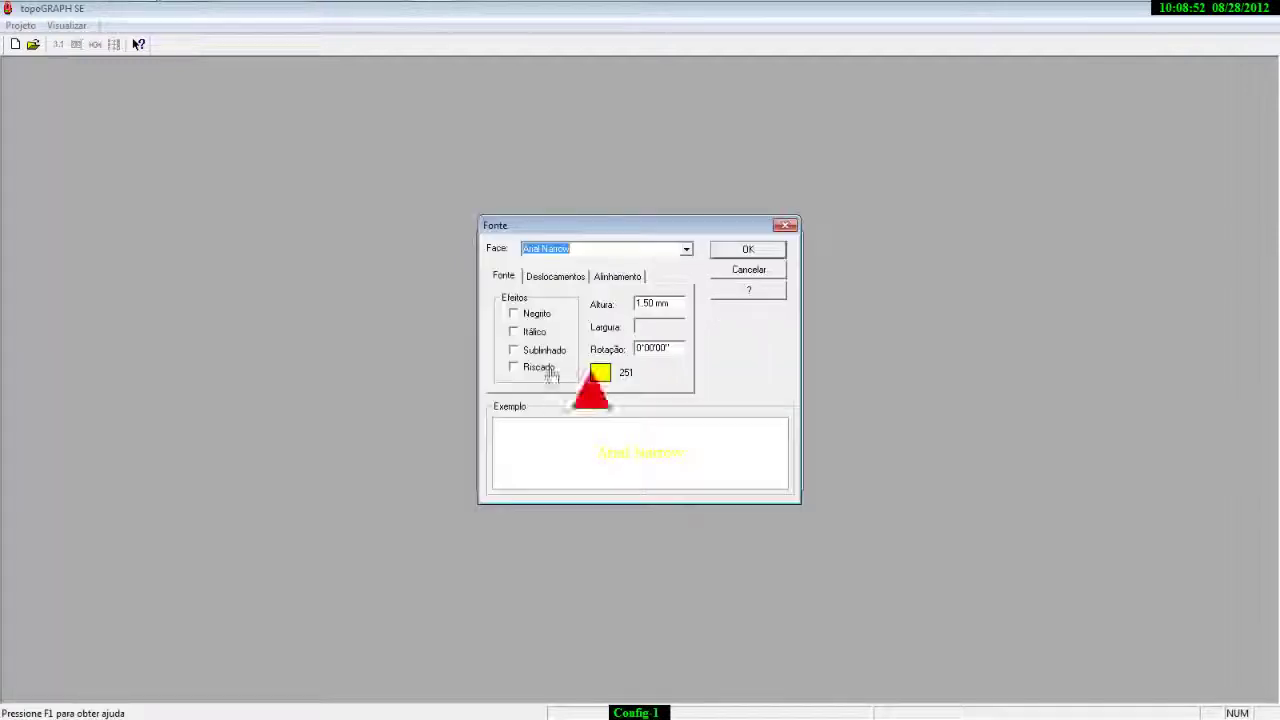
{"action": "left_click", "coordinate": [750, 273]}
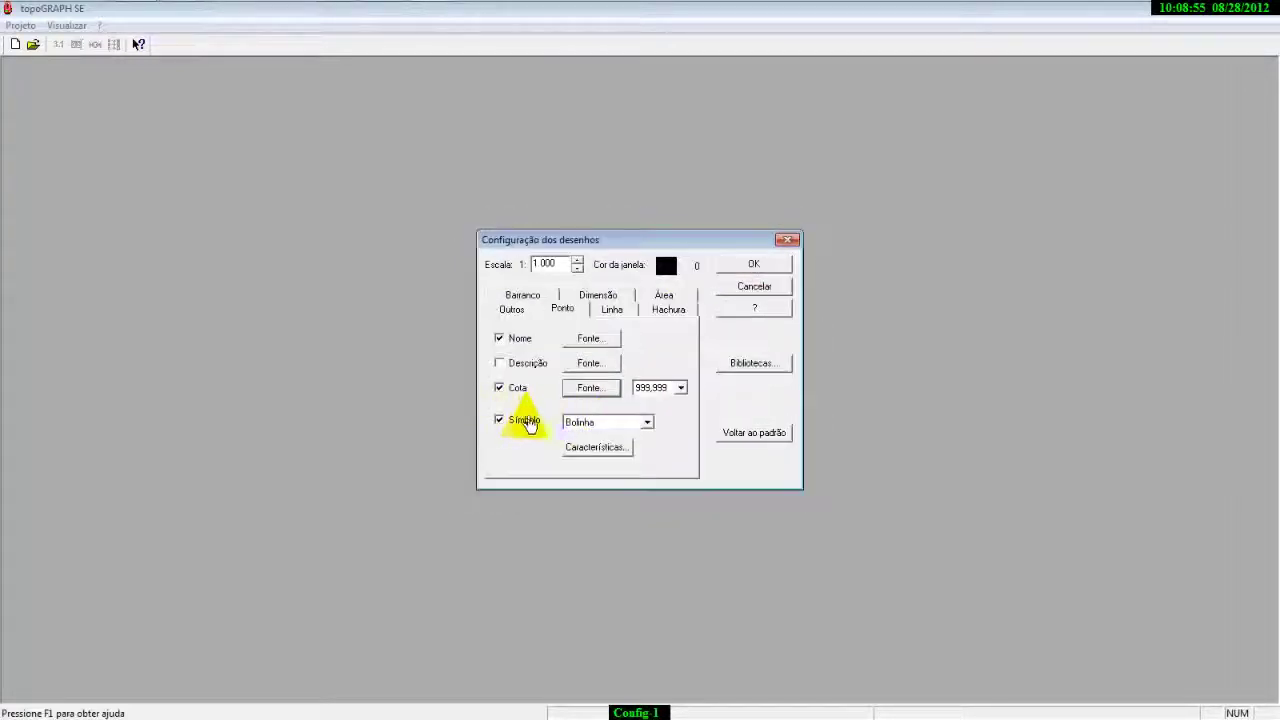
- Examine the scale, angle and colour characteristics of the Bolinha point symbol without changing them
{"action": "left_click", "coordinate": [597, 447]}
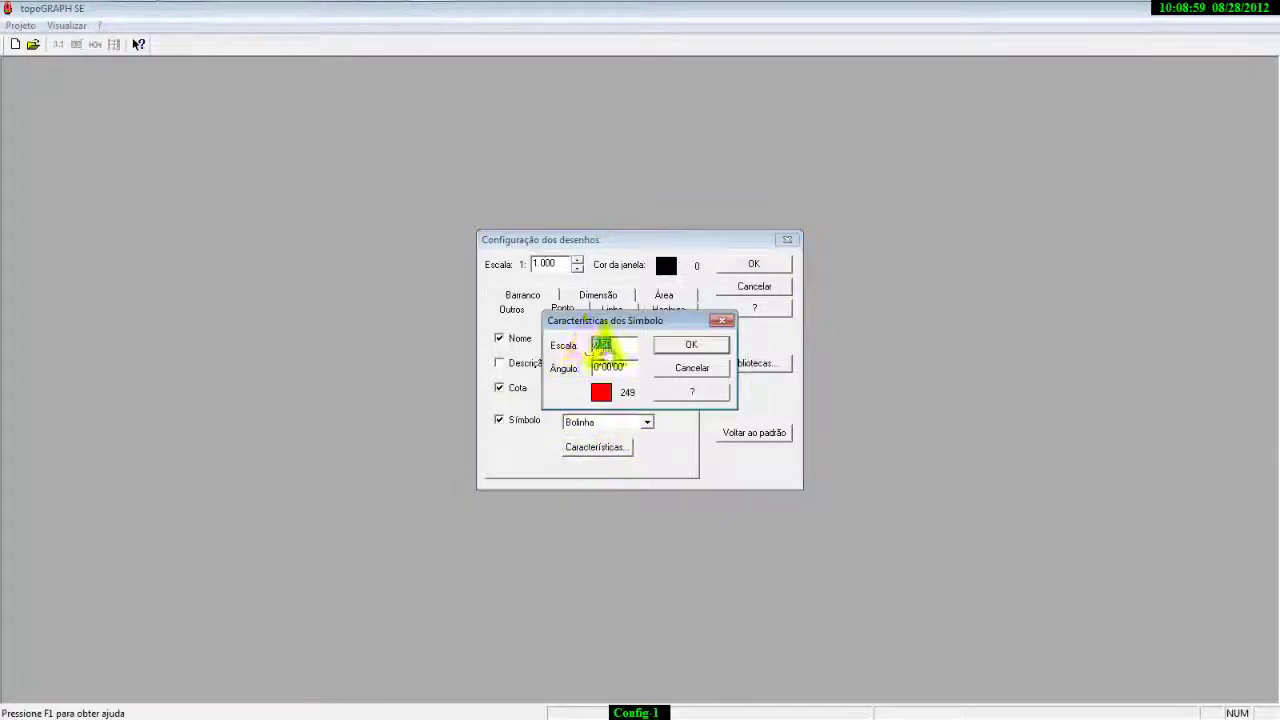
{"action": "left_click_drag", "start_coordinate": [592, 345], "coordinate": [603, 345]}
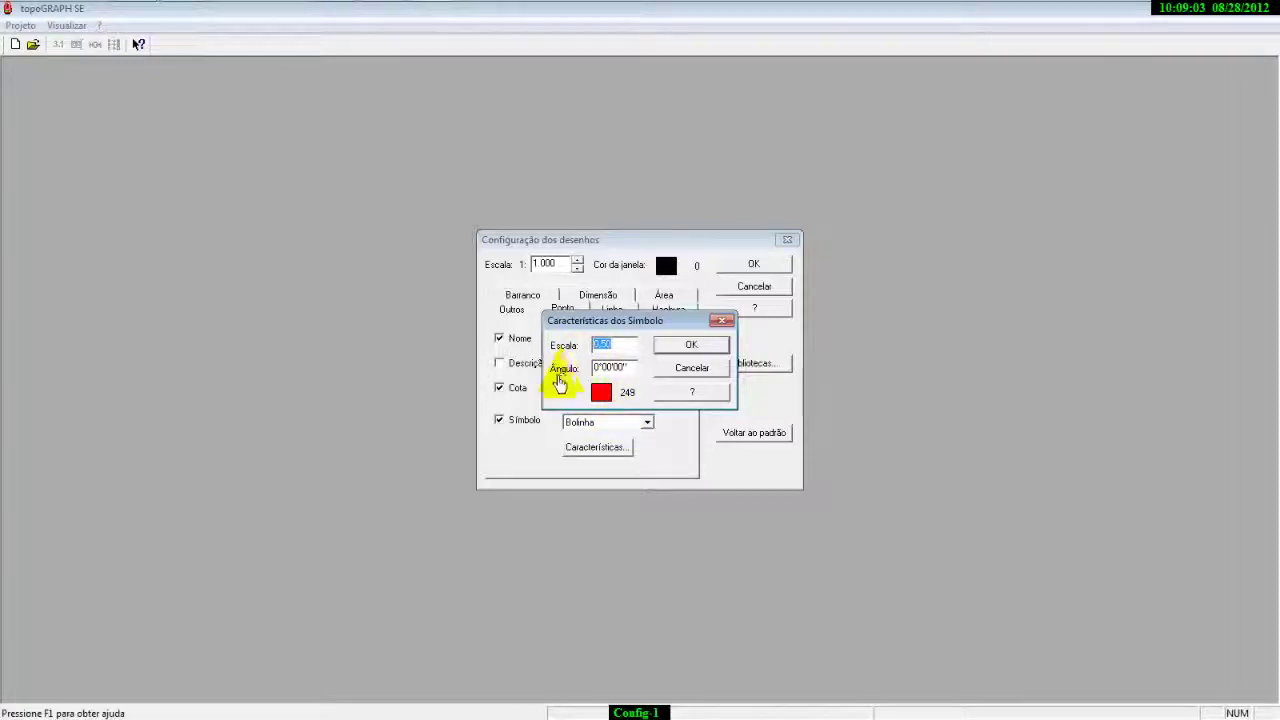
{"action": "double_click", "coordinate": [626, 369]}
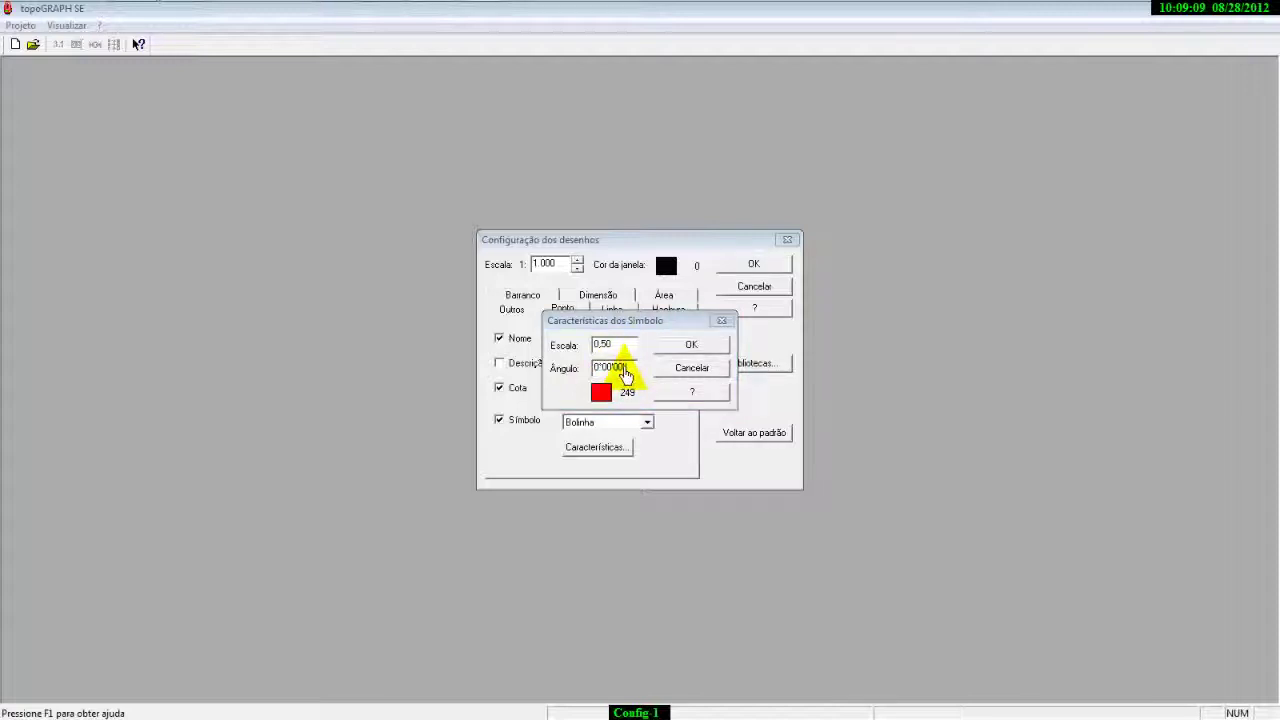
{"action": "left_click", "coordinate": [673, 372]}
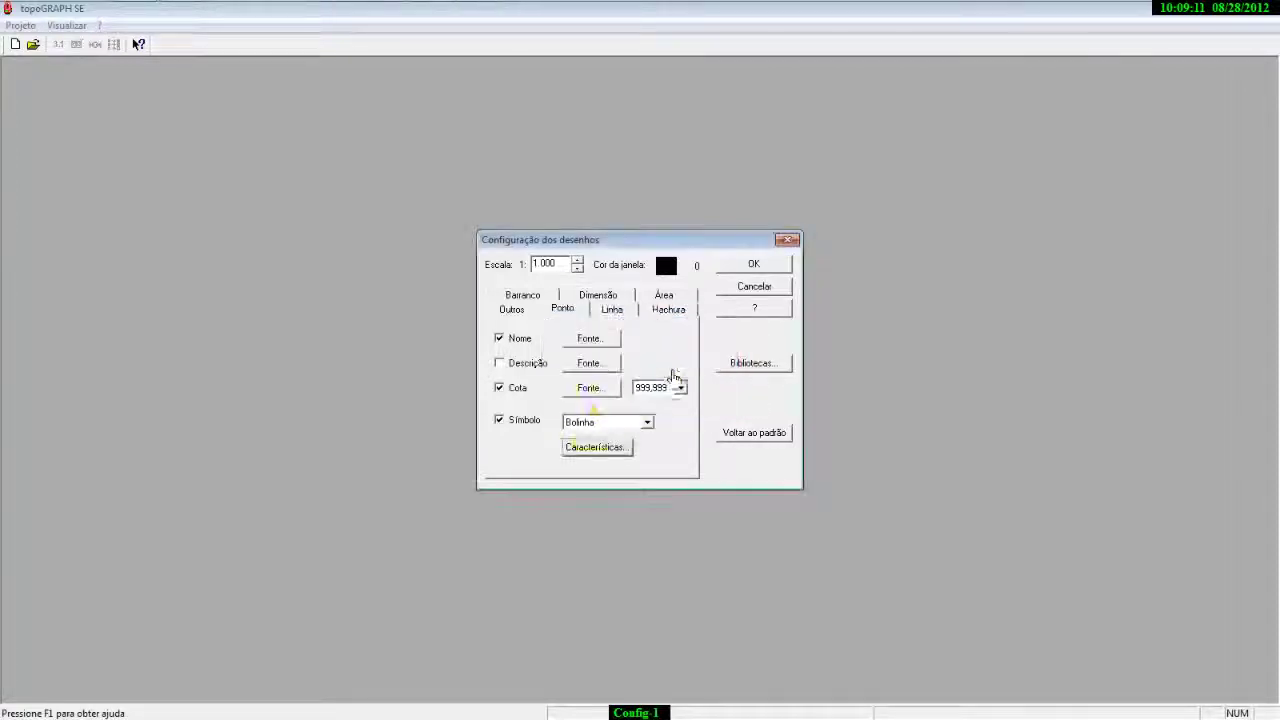
- Look through the available point symbols and choose Quadrado as the point symbol
{"action": "left_click", "coordinate": [647, 422]}
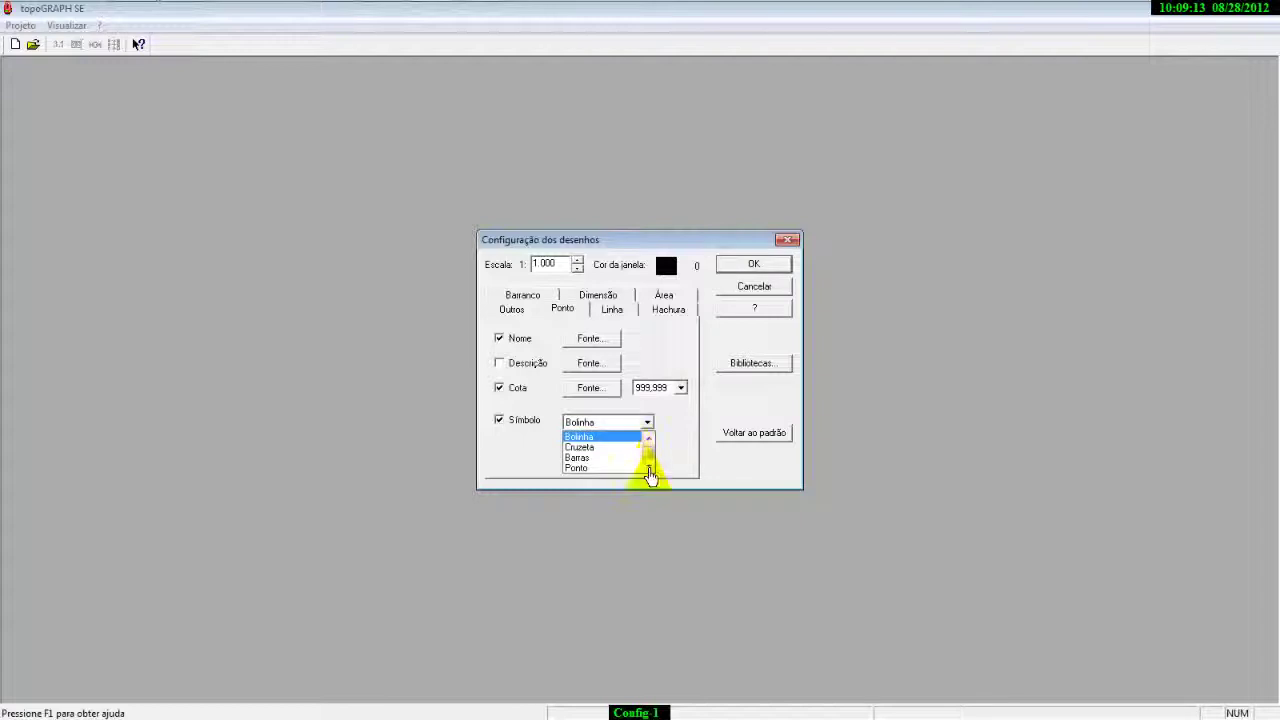
{"action": "scroll", "coordinate": [649, 455], "scroll_direction": "down", "scroll_amount": 2}
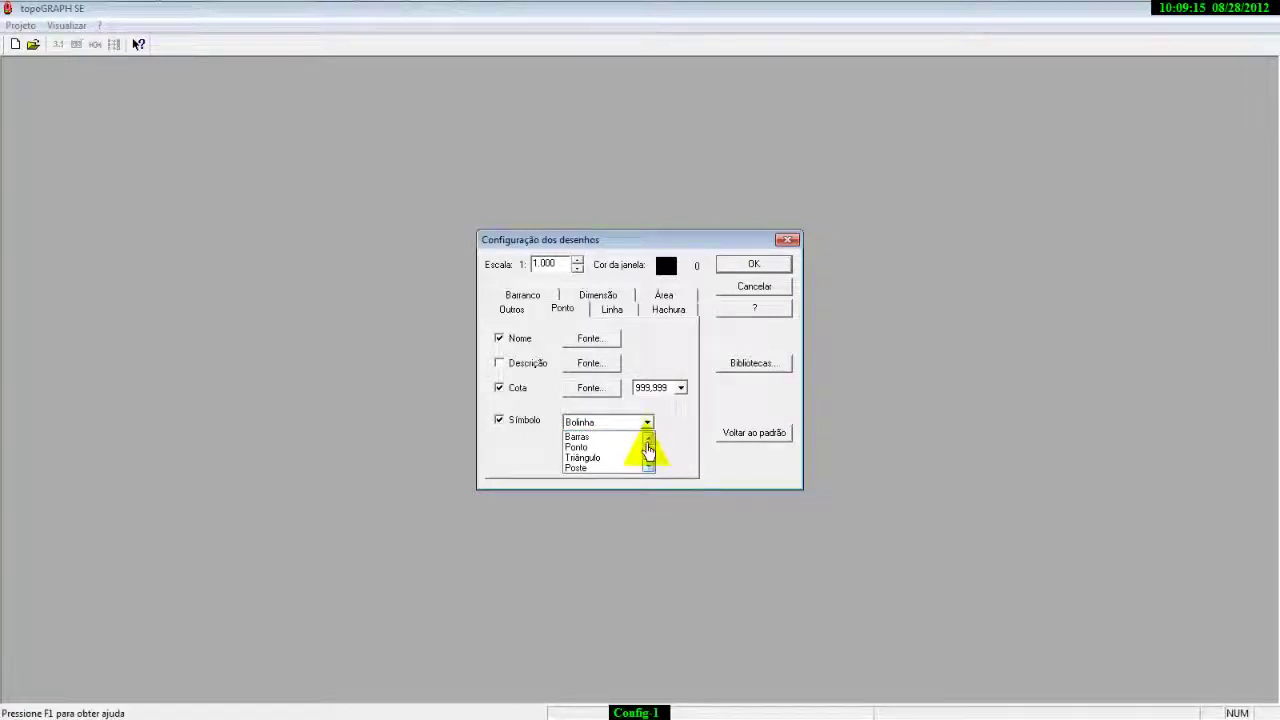
{"action": "scroll", "coordinate": [649, 441], "scroll_direction": "up", "scroll_amount": 4}
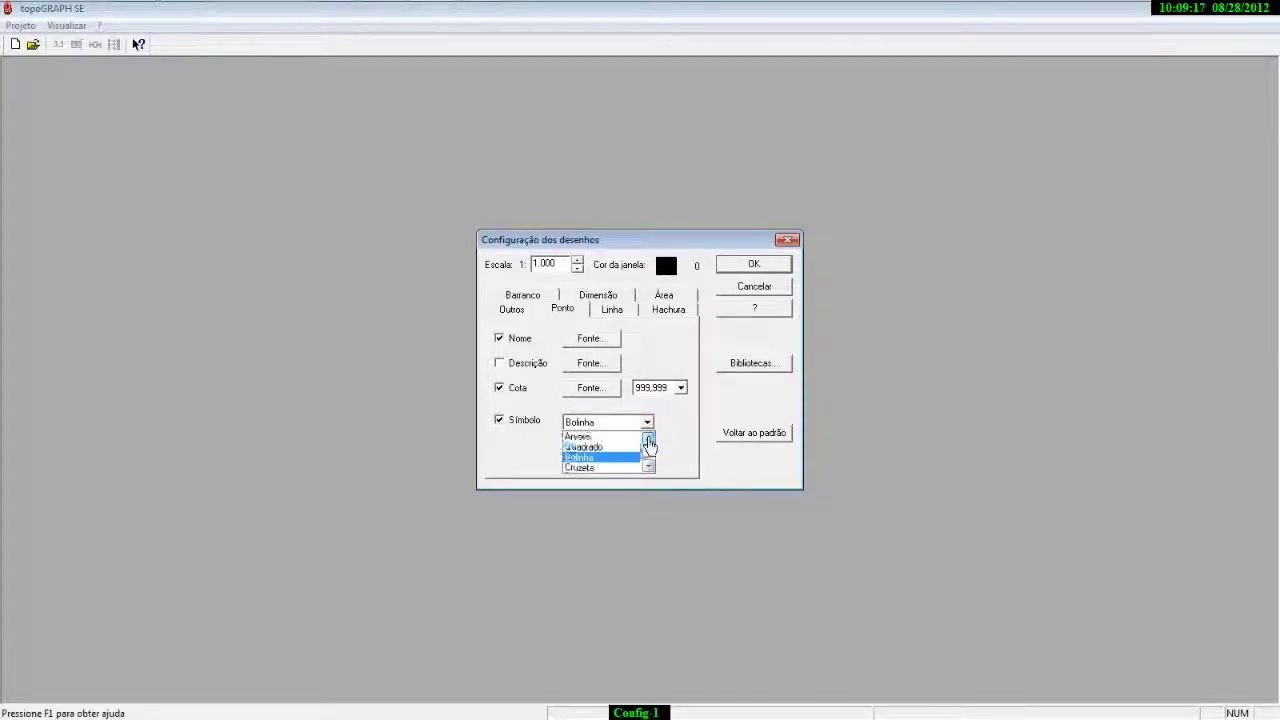
{"action": "left_click", "coordinate": [599, 449]}
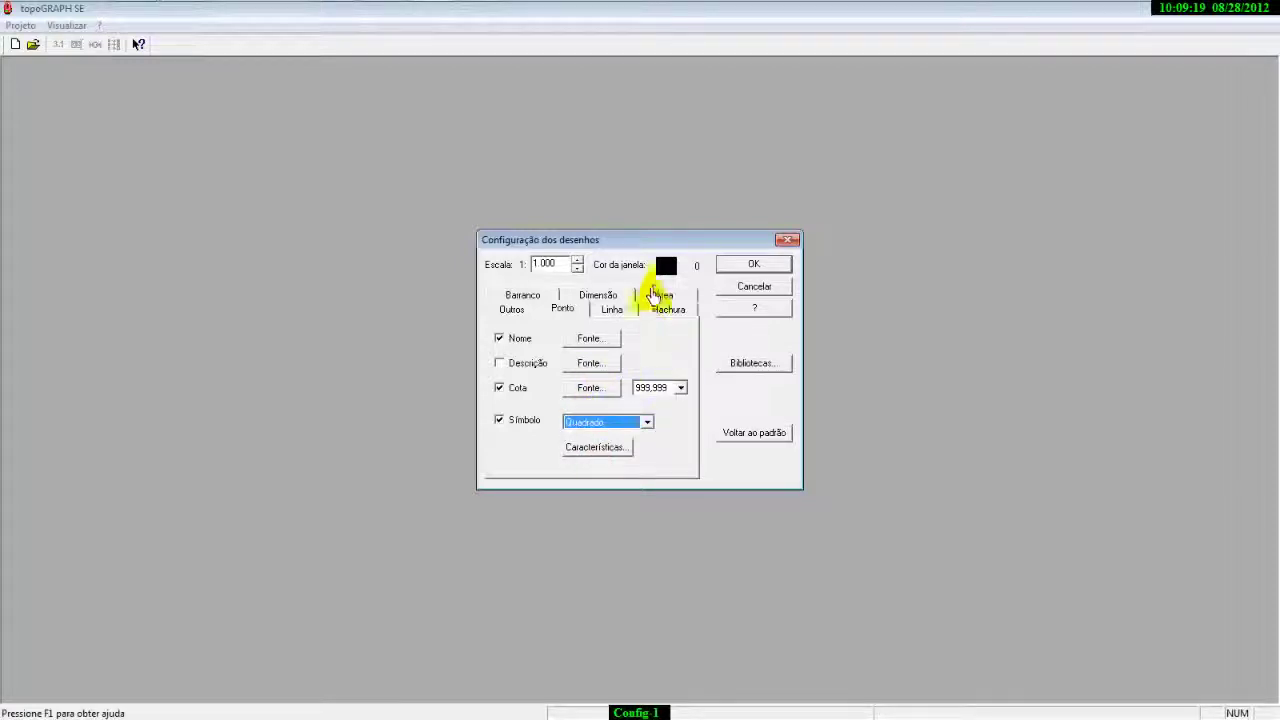
- Try an angle of 45°00'00" in the characteristics of the Quadrado symbol, discarding the change
{"action": "left_click", "coordinate": [595, 447]}
{"action": "key", "text": "Tab"}
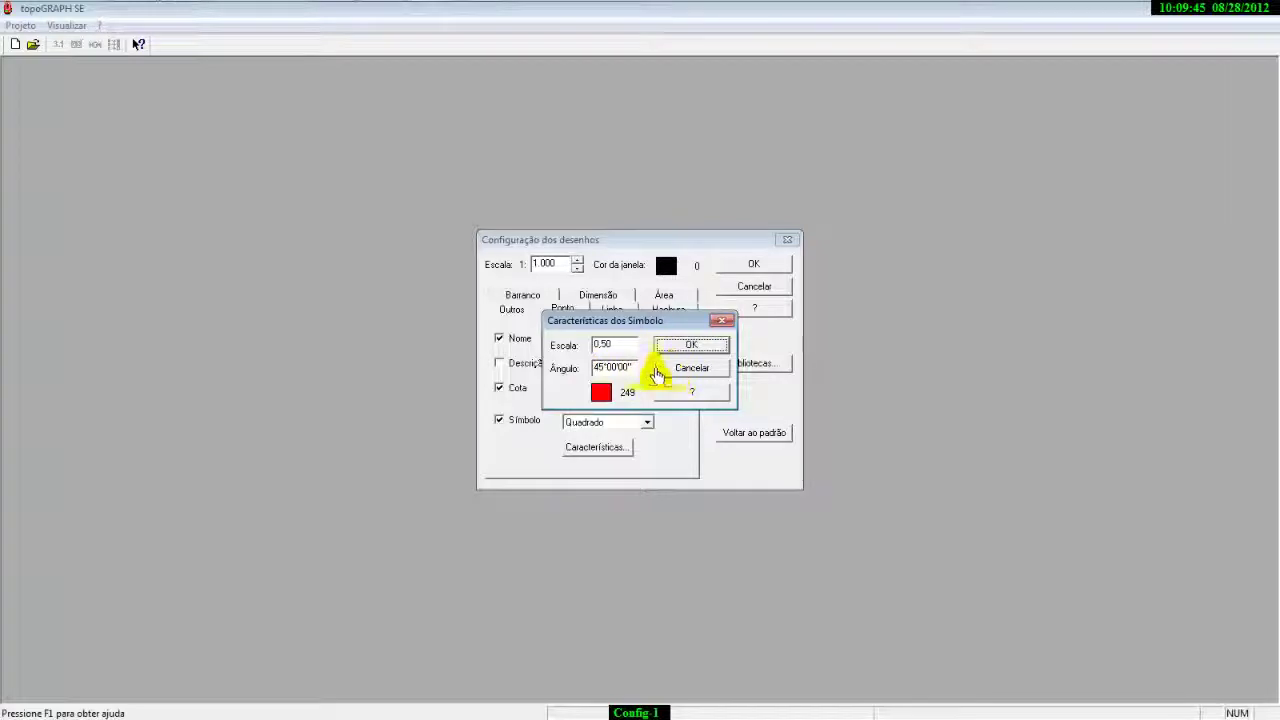
{"action": "left_click", "coordinate": [612, 367]}
{"action": "left_click", "coordinate": [692, 368]}
- Set the point symbol back to Bolinha
{"action": "left_click", "coordinate": [647, 422]}
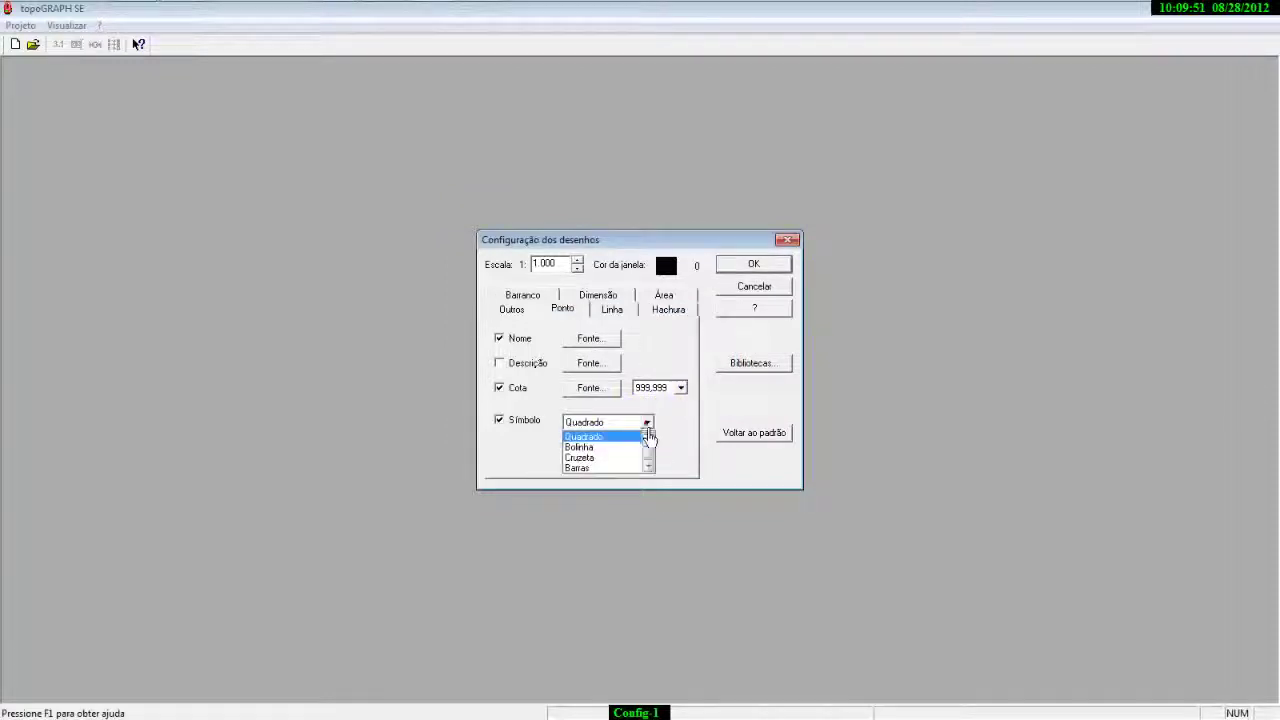
{"action": "left_click", "coordinate": [648, 466]}
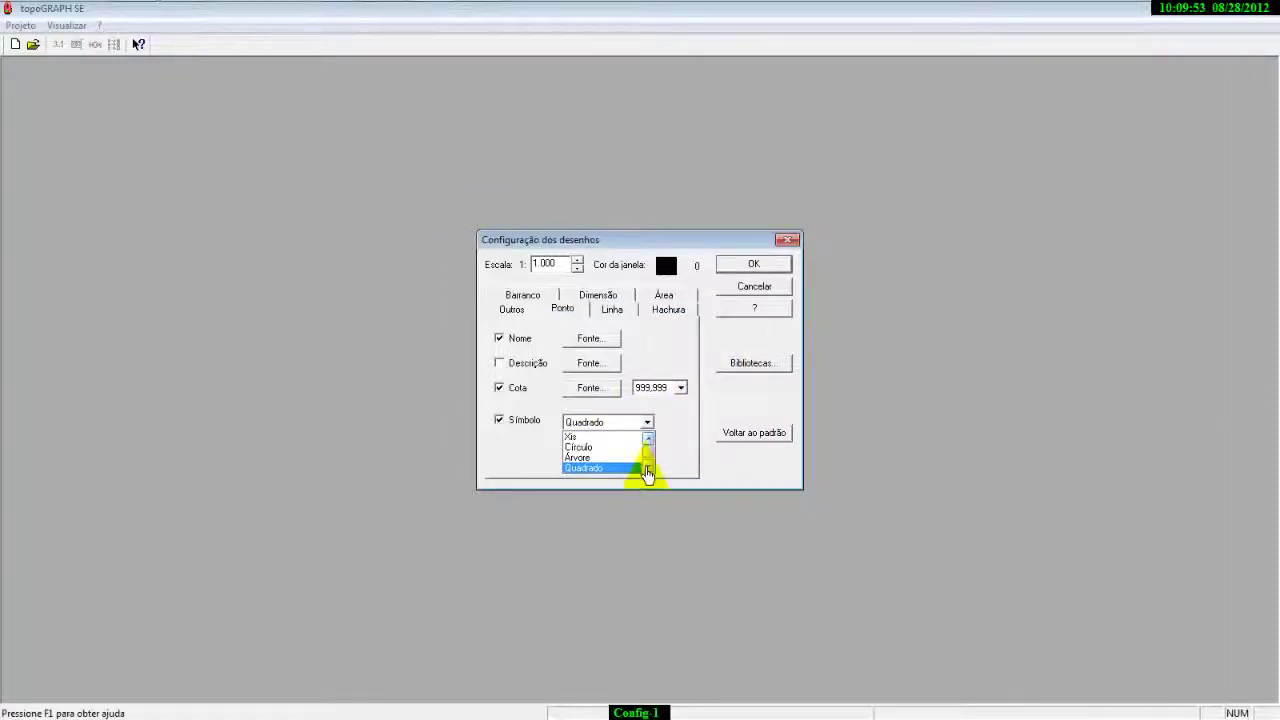
{"action": "left_click", "coordinate": [605, 457]}
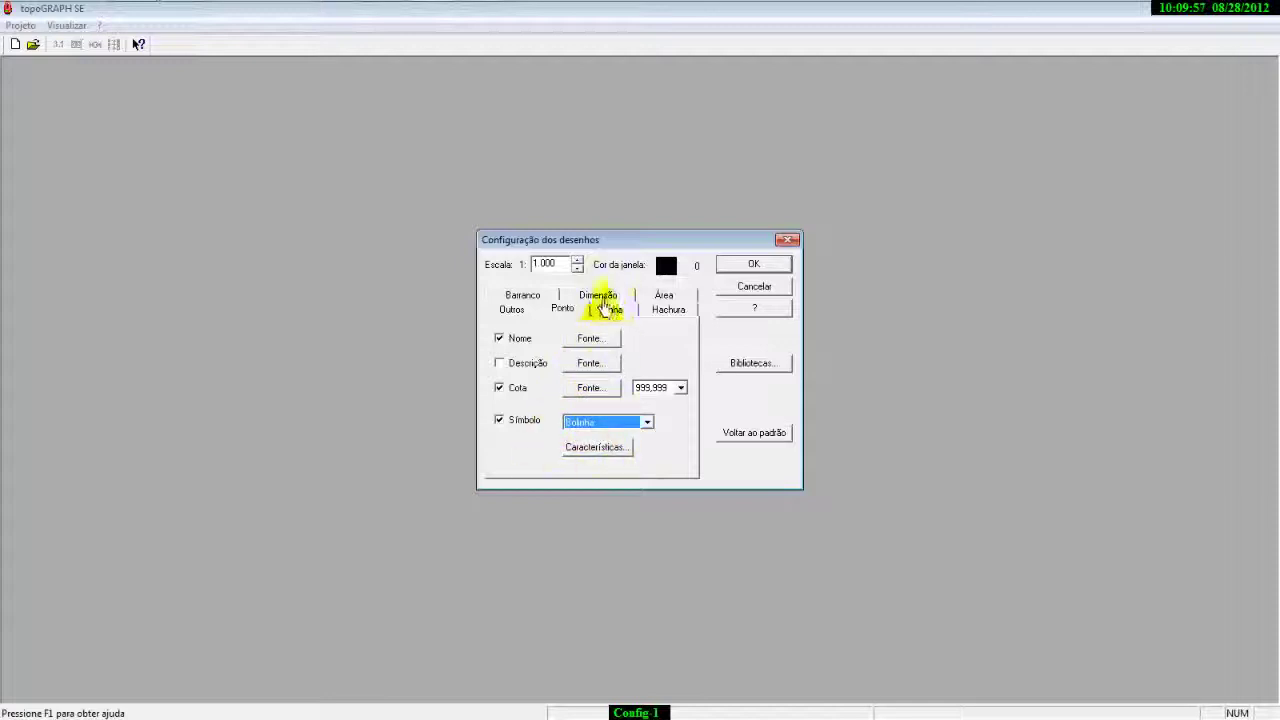
- In the Barranco settings of the drawings, set Traço Maior to 60 % and Traço Menor to 30 %
{"action": "left_click", "coordinate": [531, 299]}
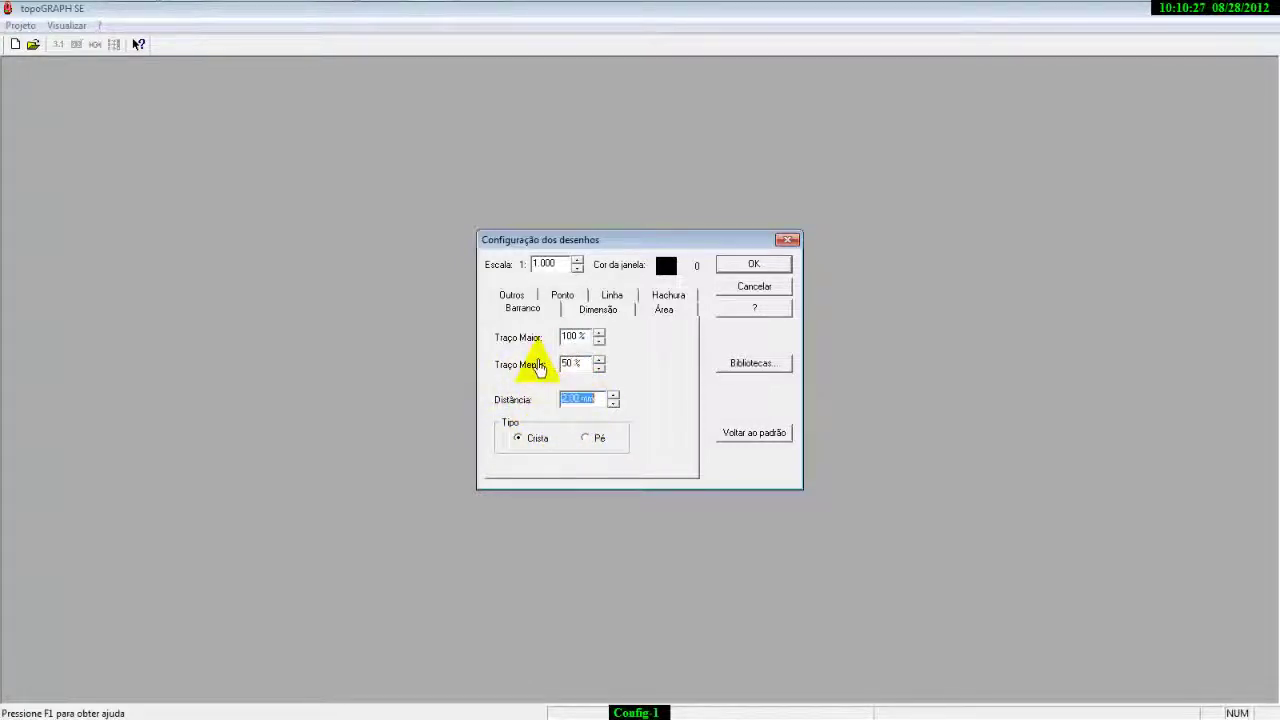
{"action": "left_click", "coordinate": [592, 340]}
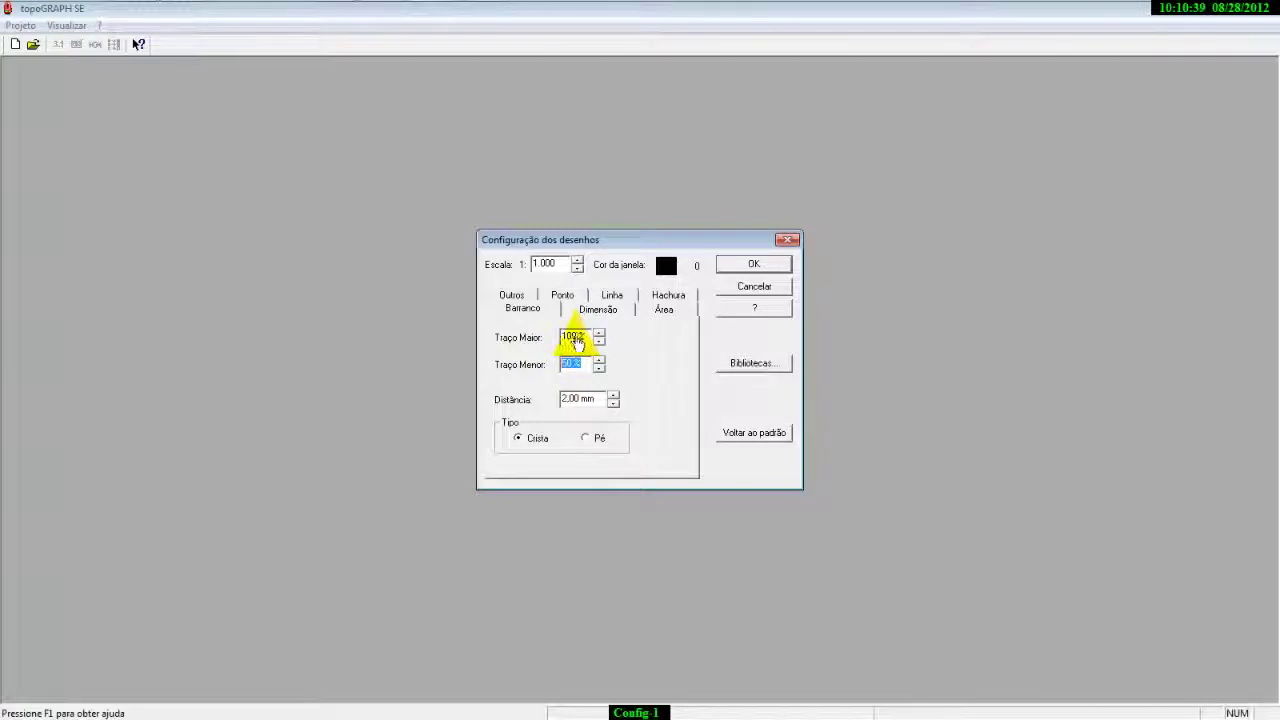
{"action": "key", "text": "shift+Tab"}
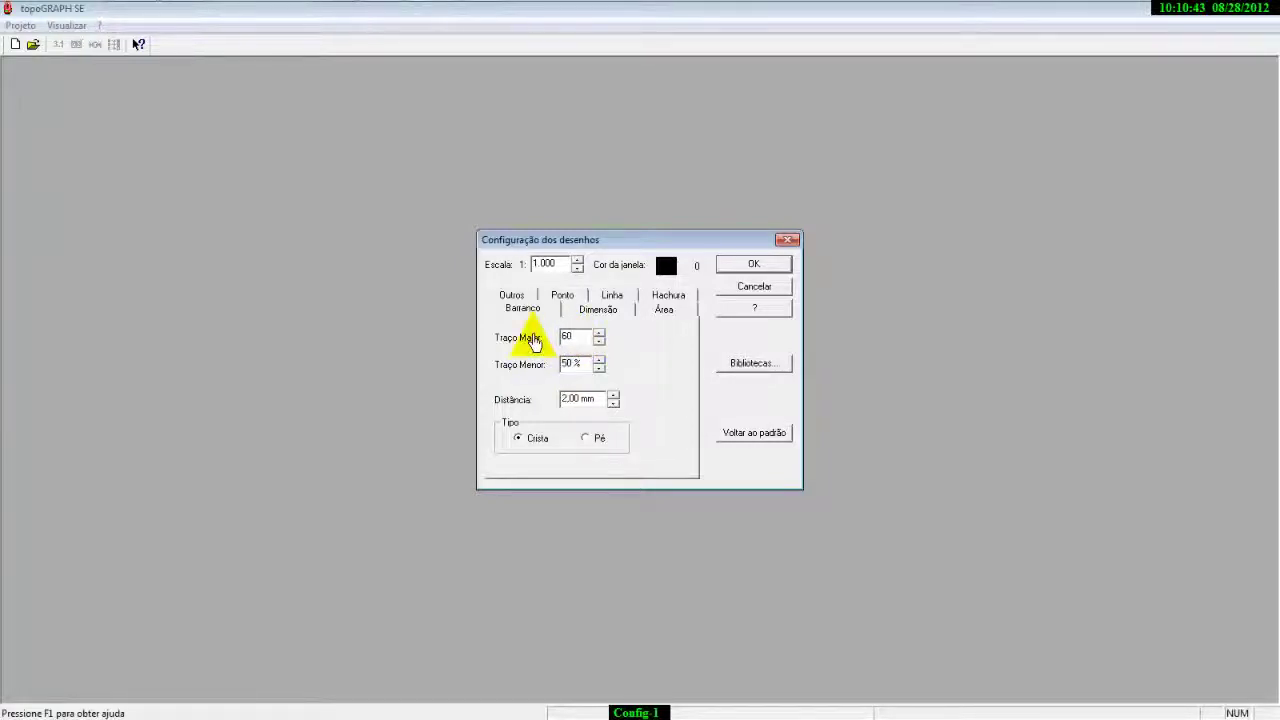
{"action": "type", "text": "60"}
{"action": "key", "text": "Tab"}
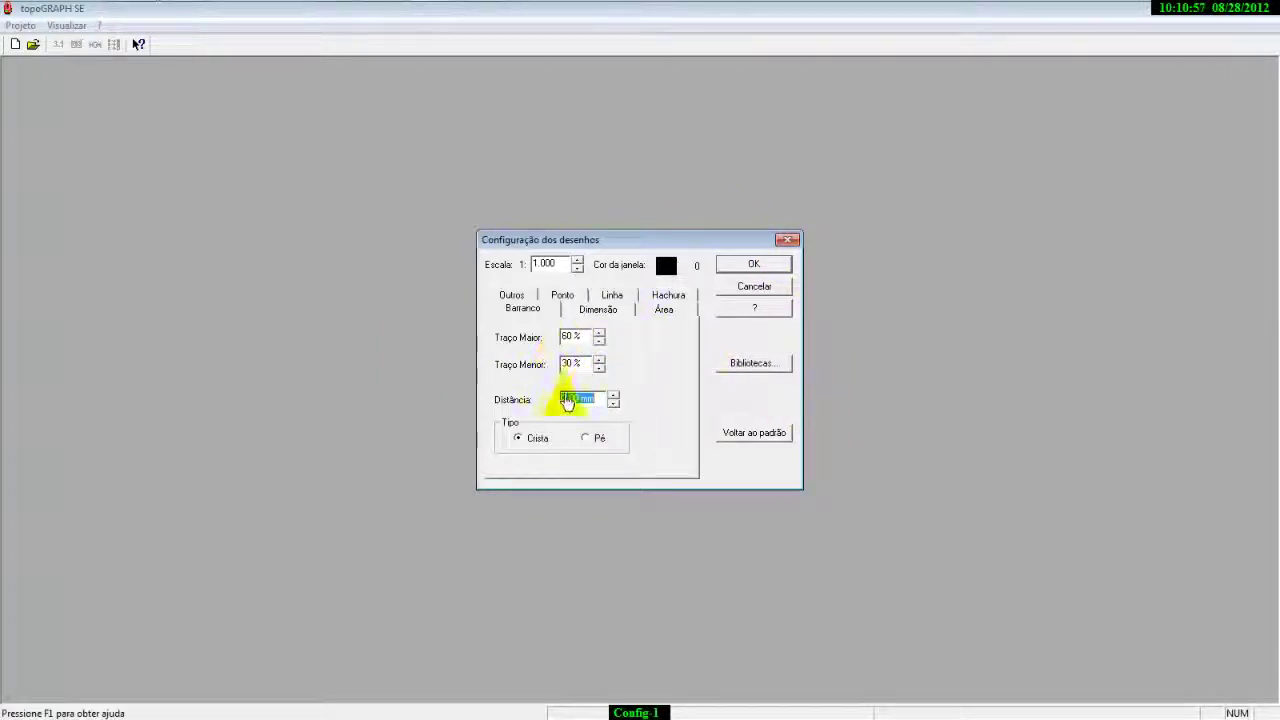
{"action": "left_click", "coordinate": [590, 340]}
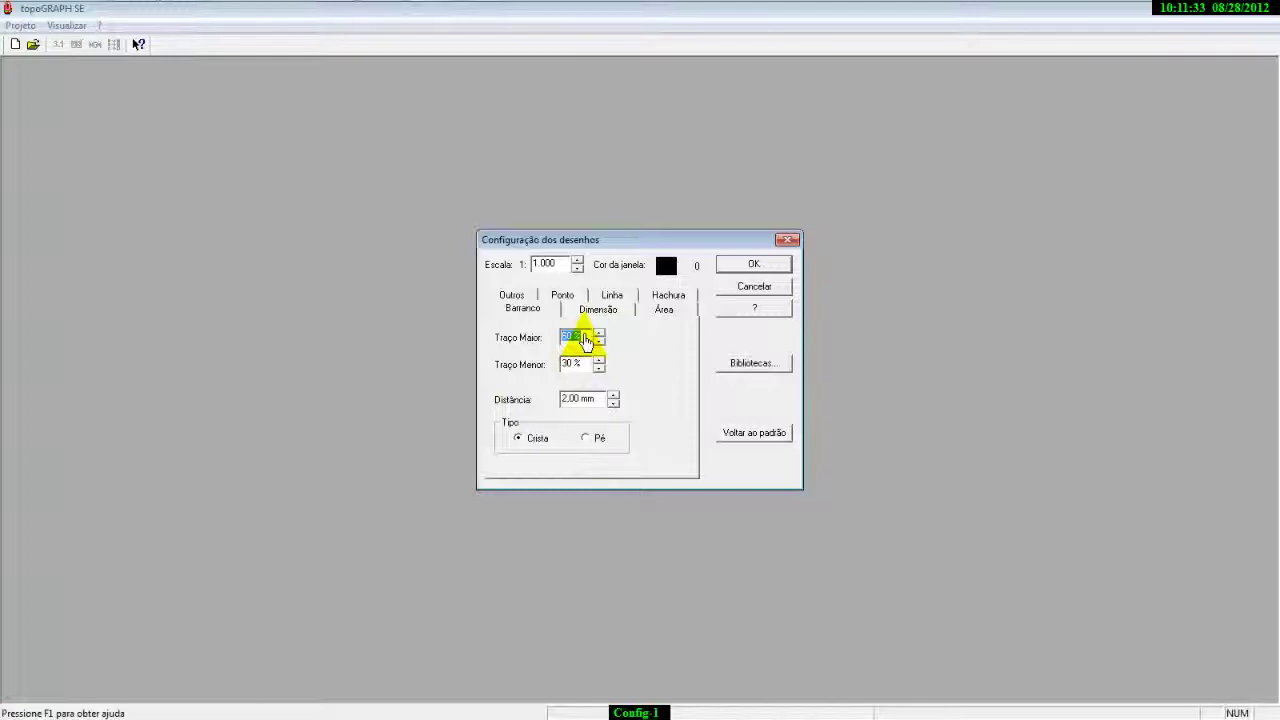
- Review the Outros, Ponto, Linha, Hachura and Área settings and accept the drawing configuration
{"action": "left_click", "coordinate": [507, 295]}
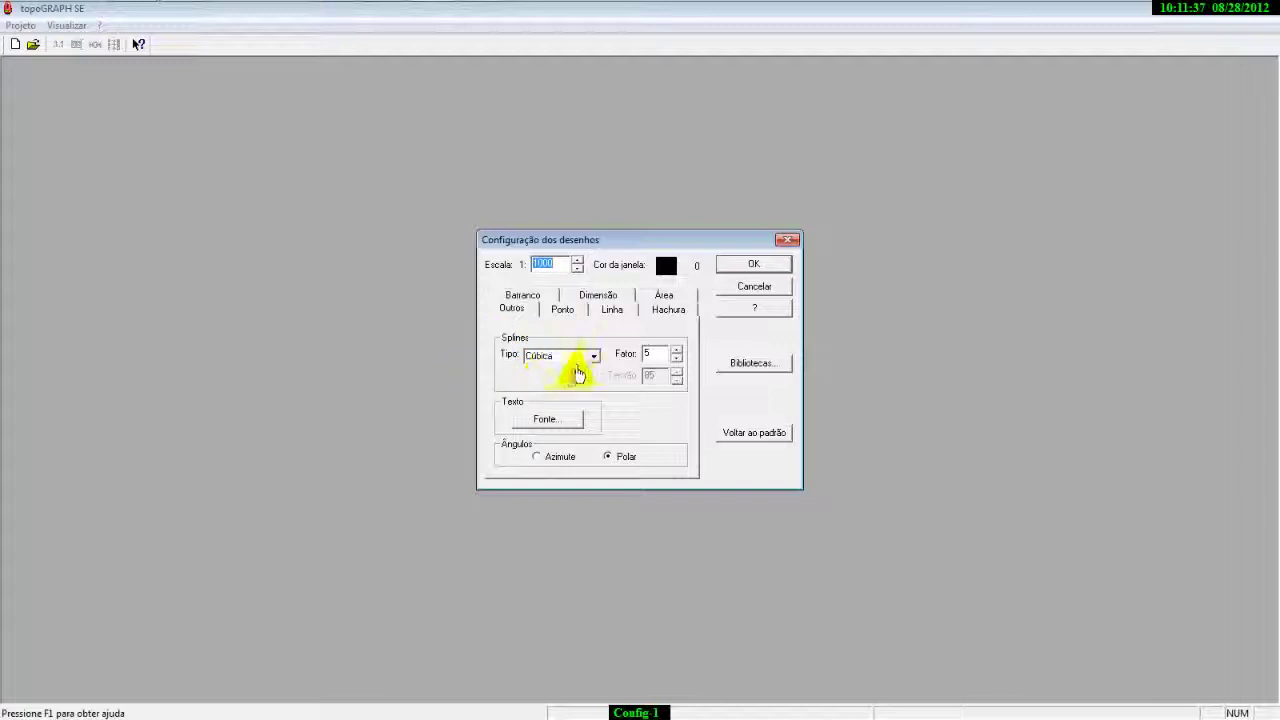
{"action": "left_click", "coordinate": [561, 315]}
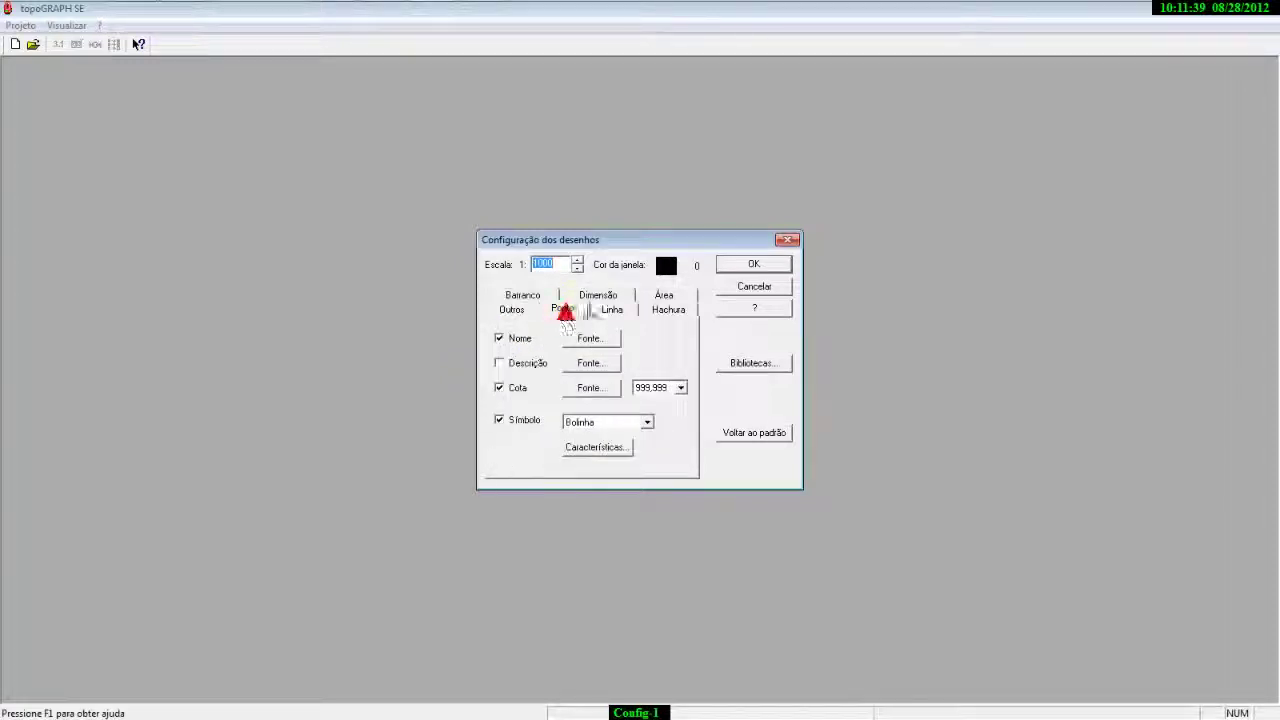
{"action": "left_click", "coordinate": [609, 312]}
{"action": "left_click", "coordinate": [660, 312]}
{"action": "left_click", "coordinate": [662, 297]}
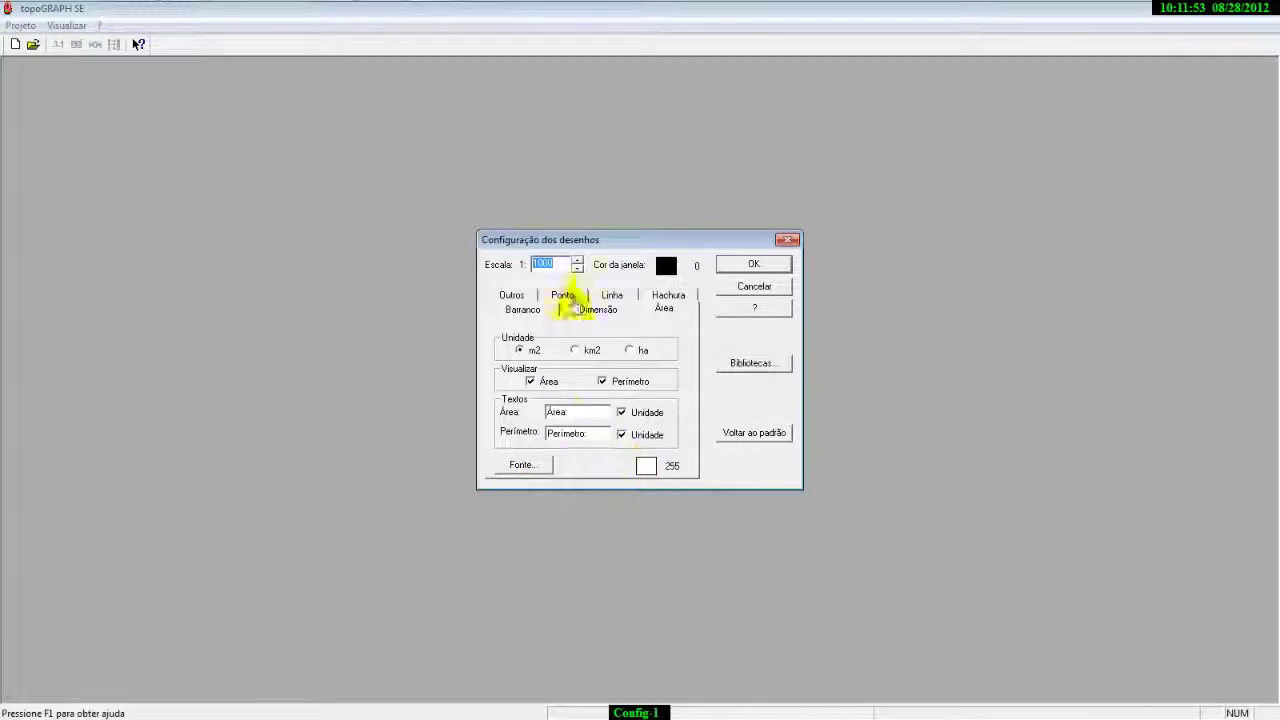
{"action": "left_click", "coordinate": [729, 270]}
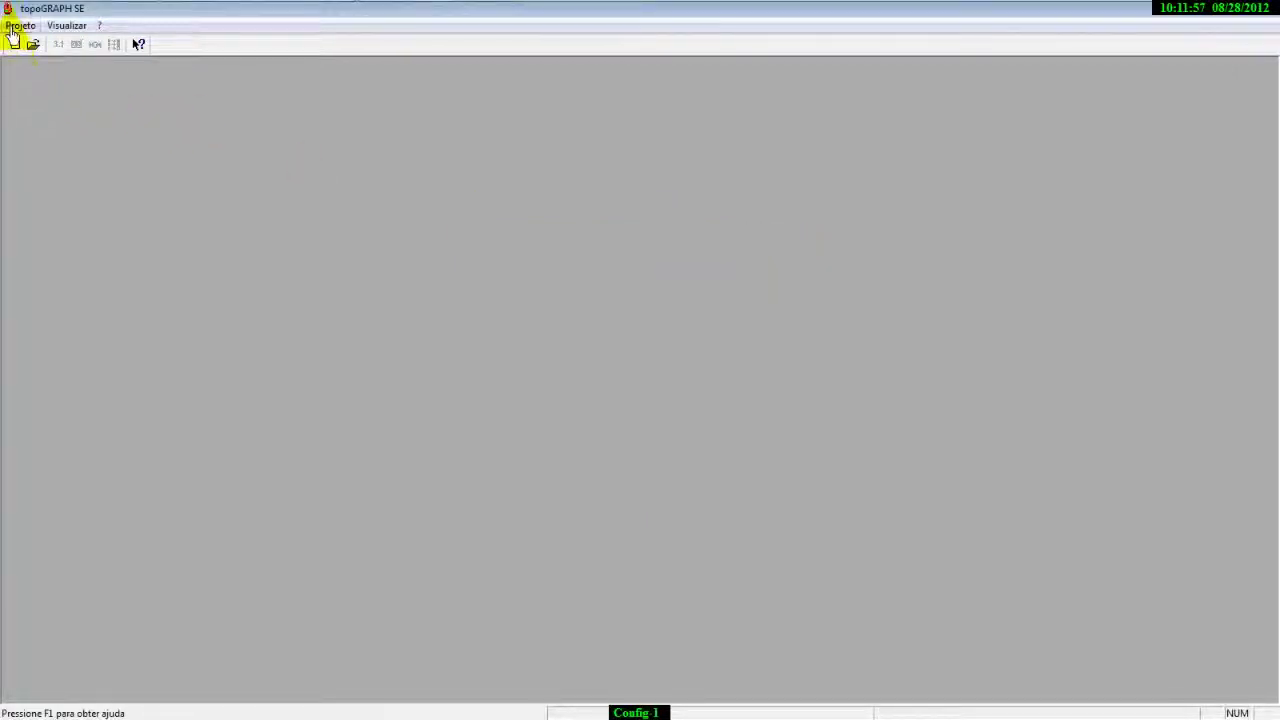
{"action": "left_click", "coordinate": [14, 27]}
{"action": "mouse_move", "coordinate": [62, 86]}
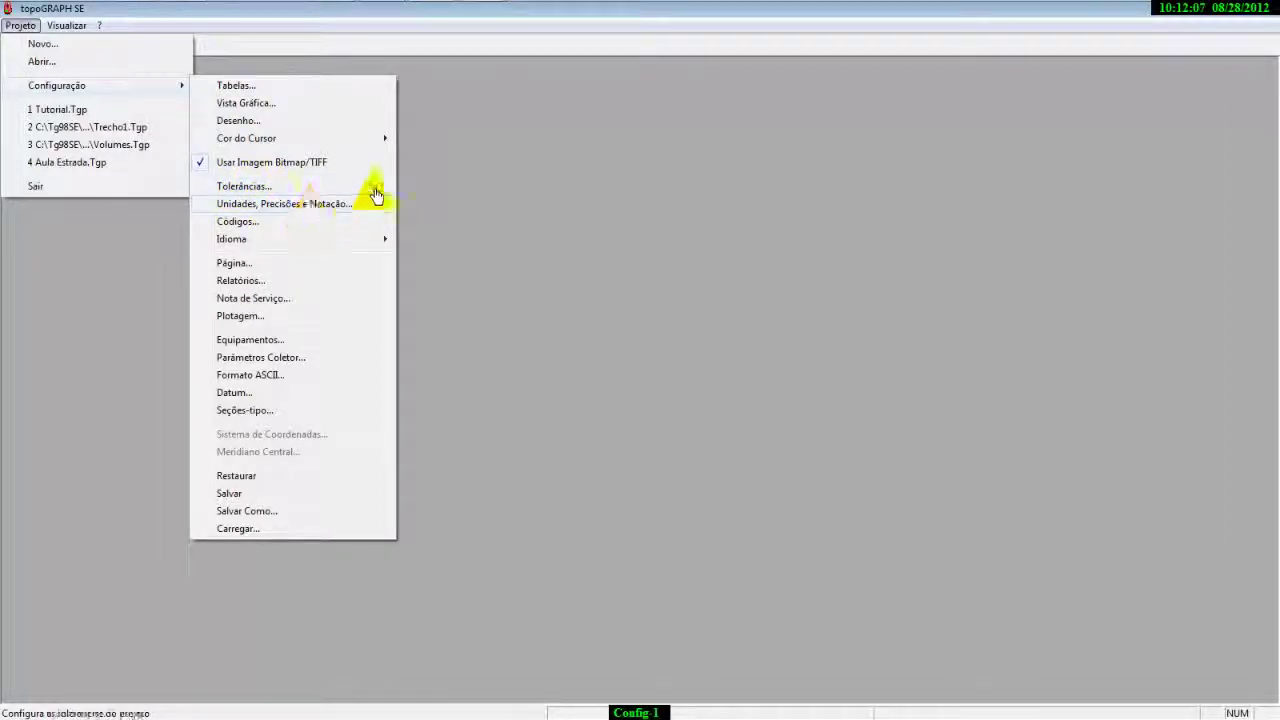
{"action": "left_click", "coordinate": [460, 175]}
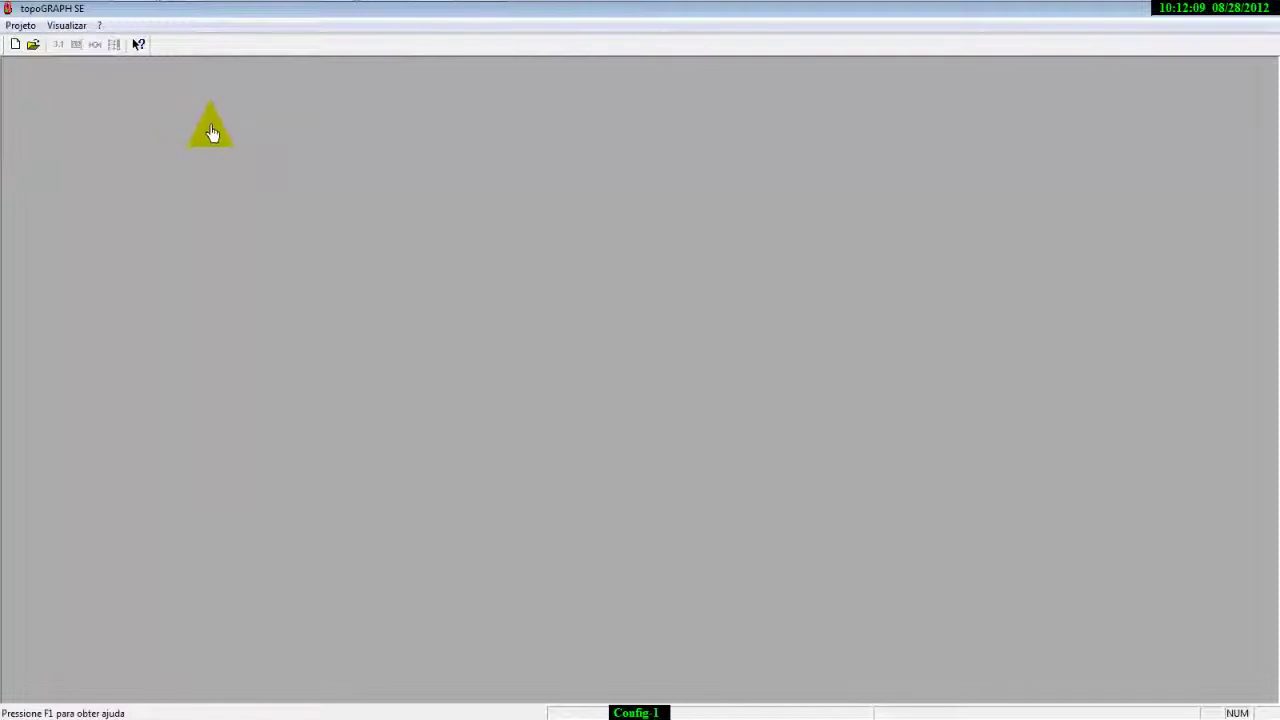